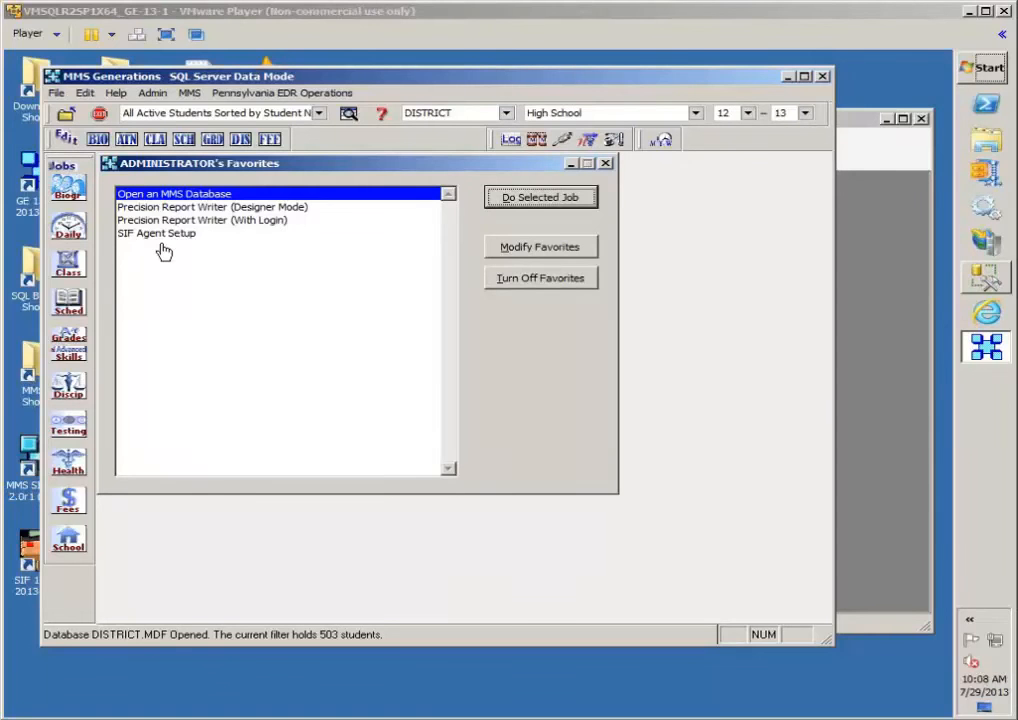
Start the new database setup and agree to close the open DISTRICT database
{"action": "left_click", "coordinate": [57, 93]}
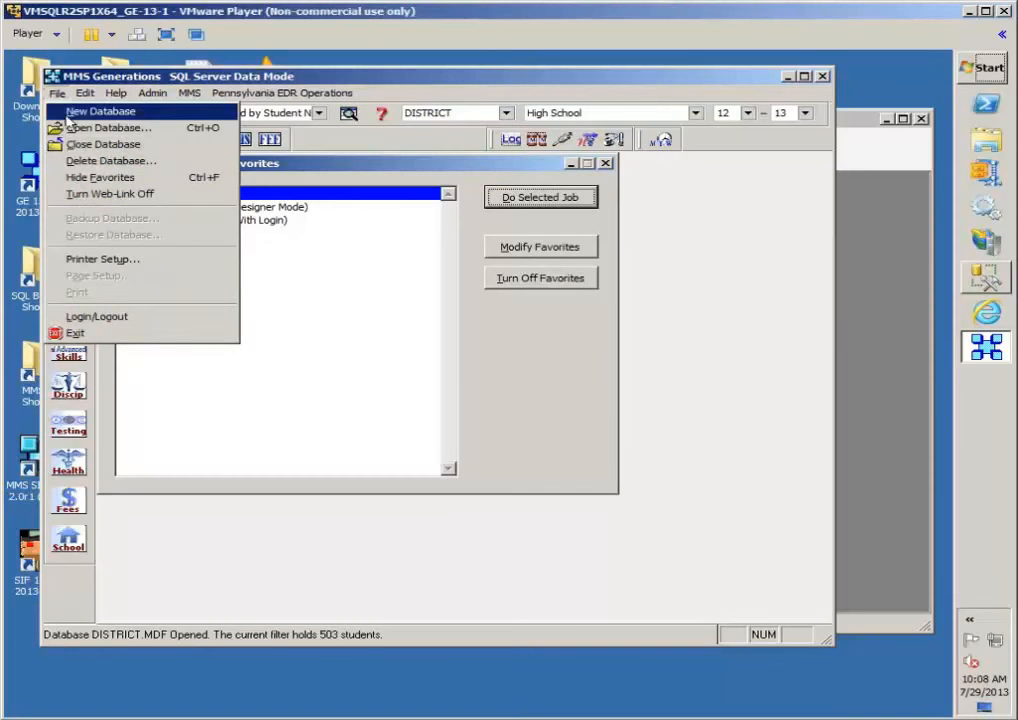
{"action": "left_click", "coordinate": [70, 114]}
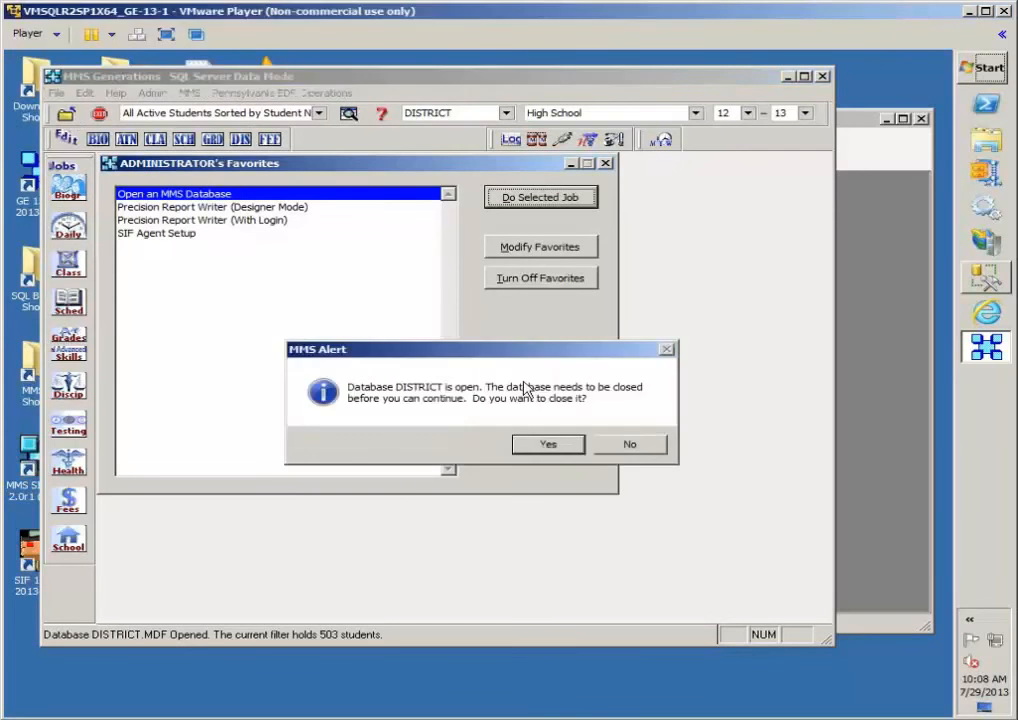
{"action": "left_click", "coordinate": [549, 444]}
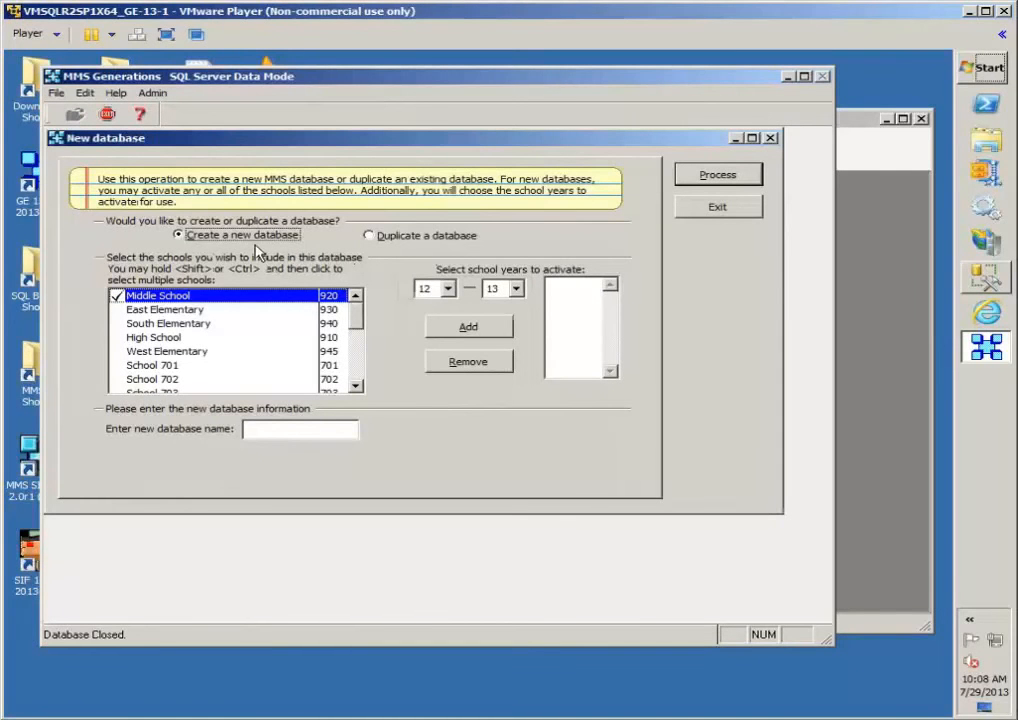
Choose to duplicate the DISTRICT database and enter ALUMNI as the new database name
{"action": "left_click", "coordinate": [381, 238]}
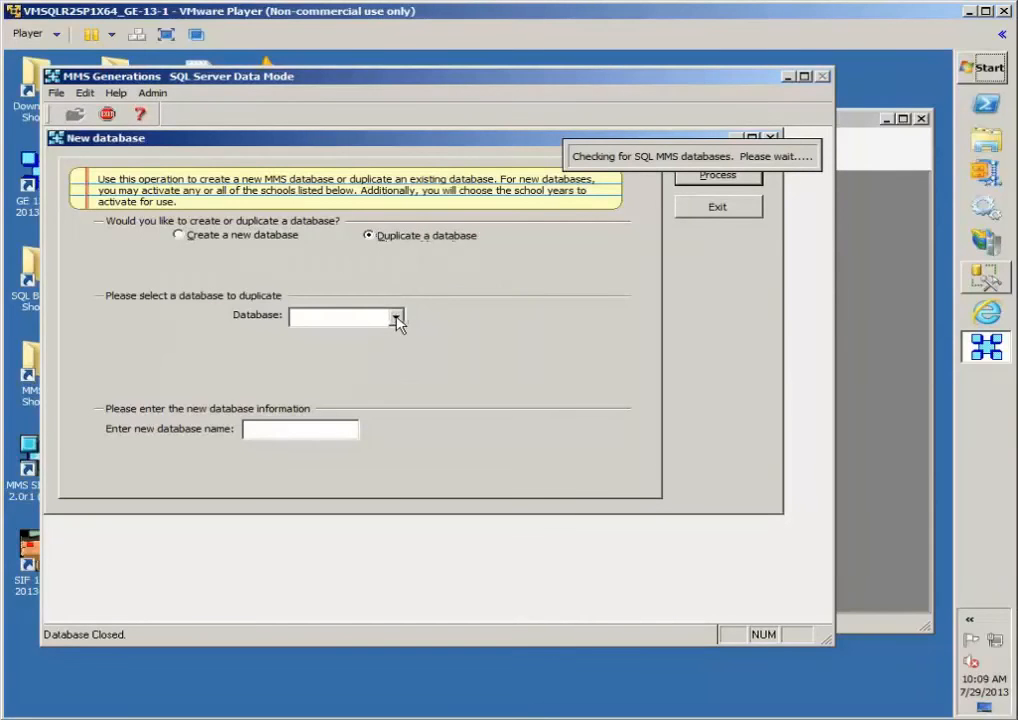
{"action": "left_click", "coordinate": [396, 318]}
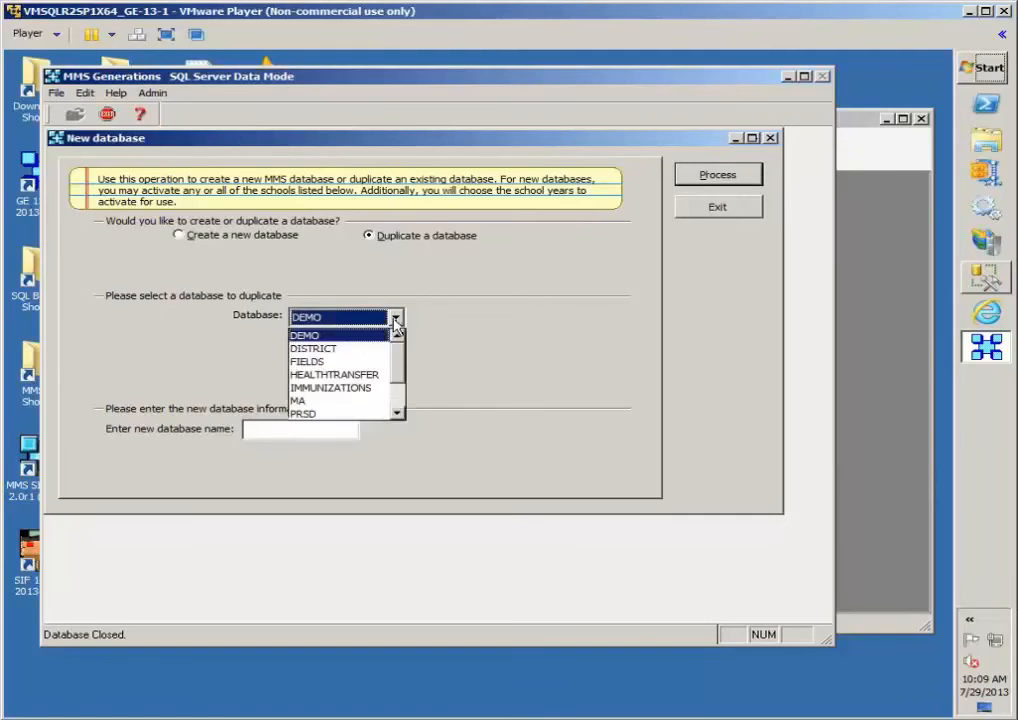
{"action": "left_click", "coordinate": [352, 349]}
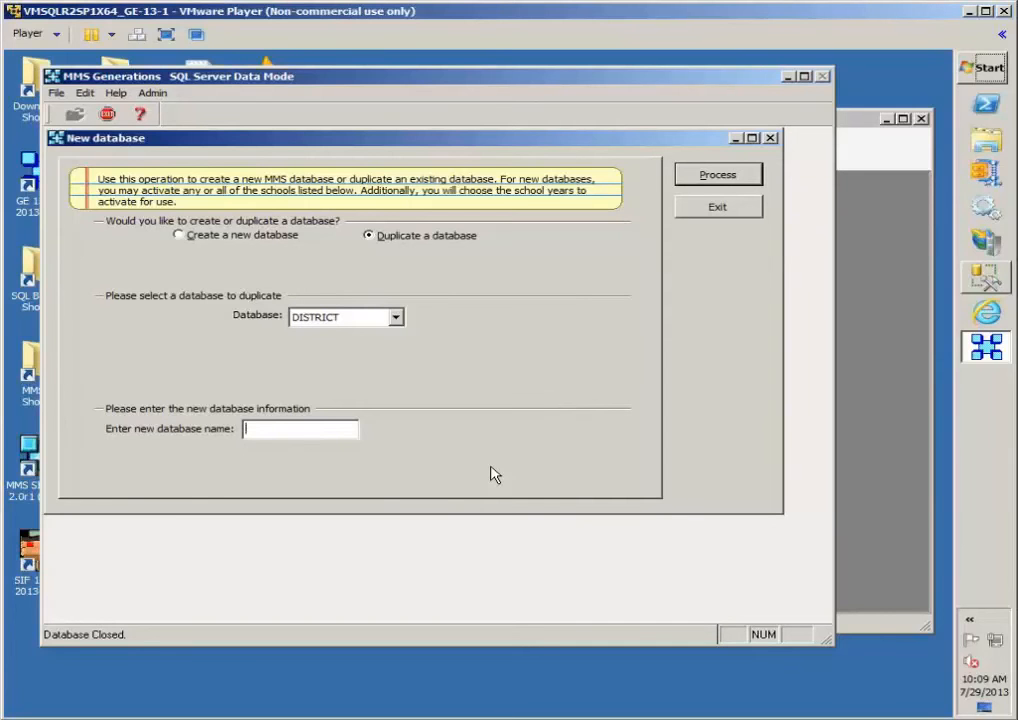
{"action": "type", "text": "A.UMNI"}
Switch to creating a new database, include the five schools from Middle School through West Elementary, and add school year 13-14
{"action": "left_click", "coordinate": [255, 238]}
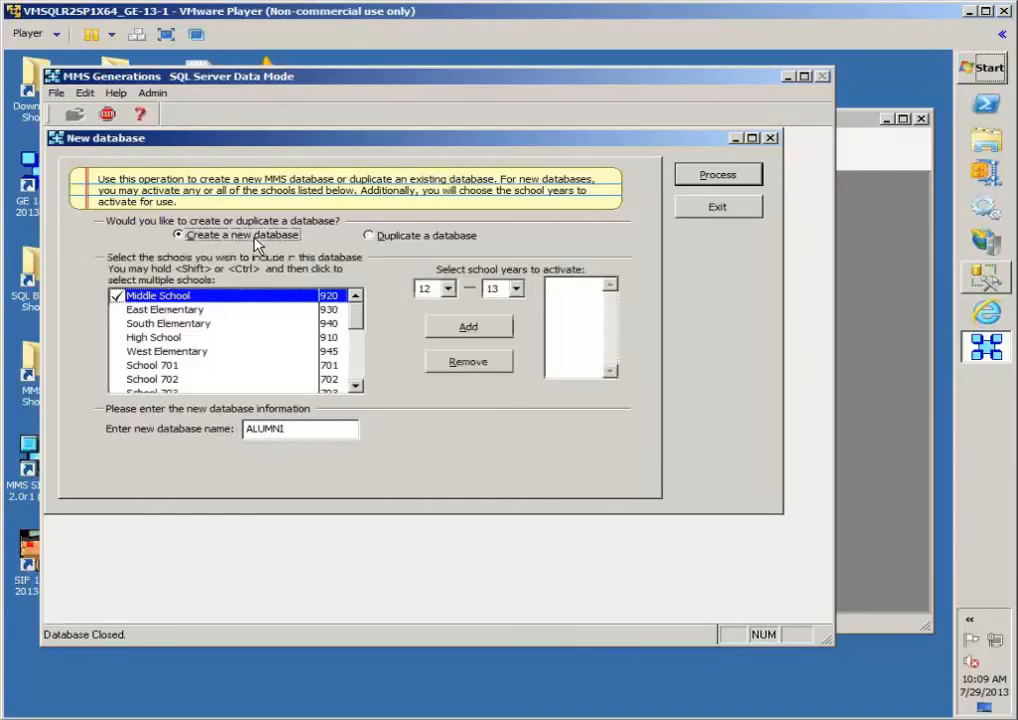
{"action": "left_click", "coordinate": [210, 352], "text": "shift"}
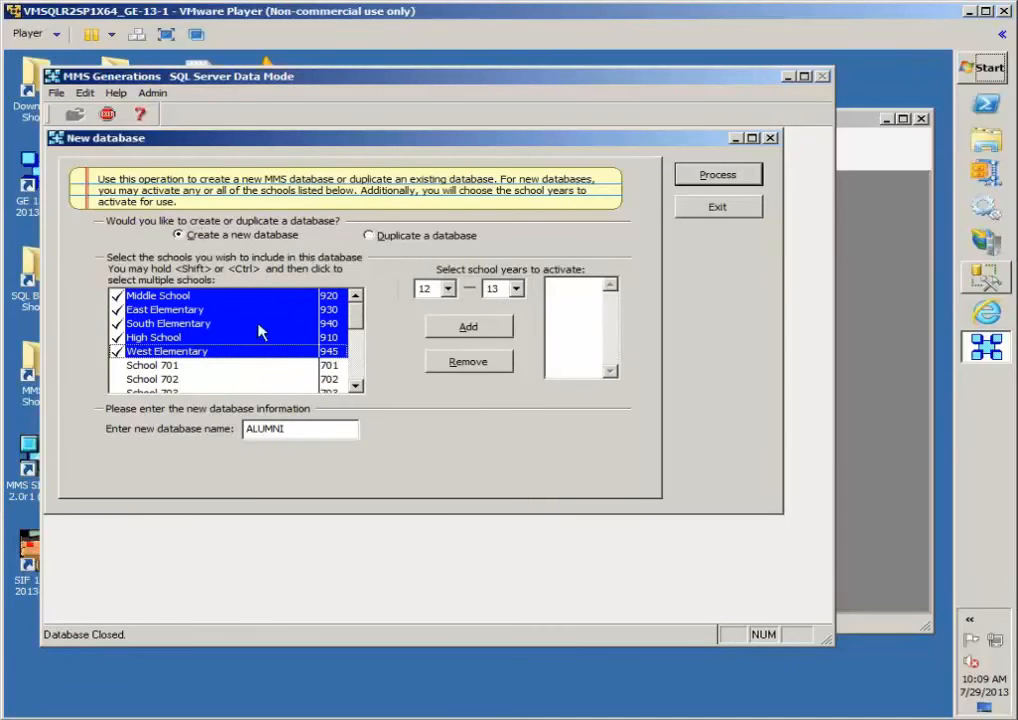
{"action": "left_click", "coordinate": [447, 288]}
{"action": "left_click", "coordinate": [428, 316]}
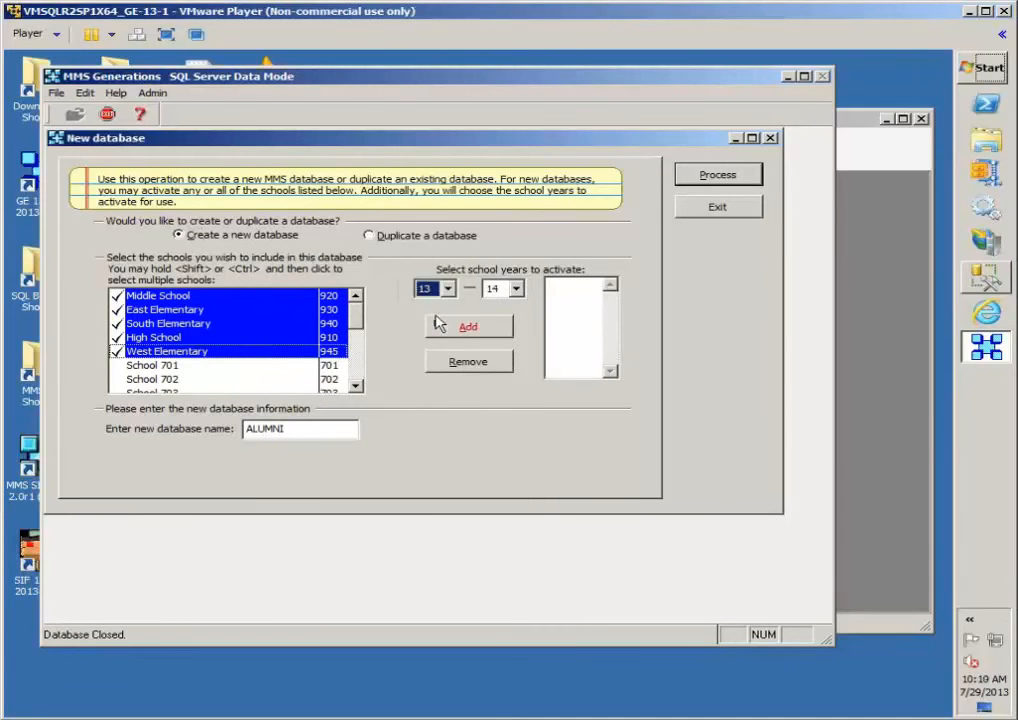
{"action": "left_click_drag", "start_coordinate": [302, 429], "coordinate": [221, 428]}
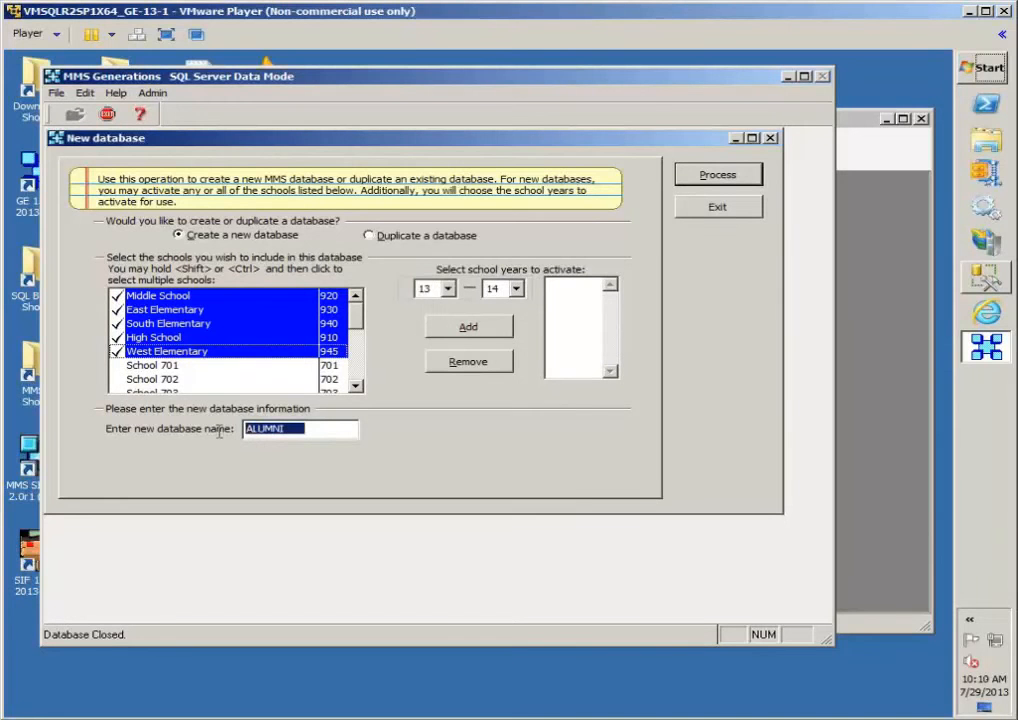
{"action": "left_click", "coordinate": [452, 333]}
Replace the new database name with STAFF and exit the setup without processing it
{"action": "left_click_drag", "start_coordinate": [313, 428], "coordinate": [242, 428]}
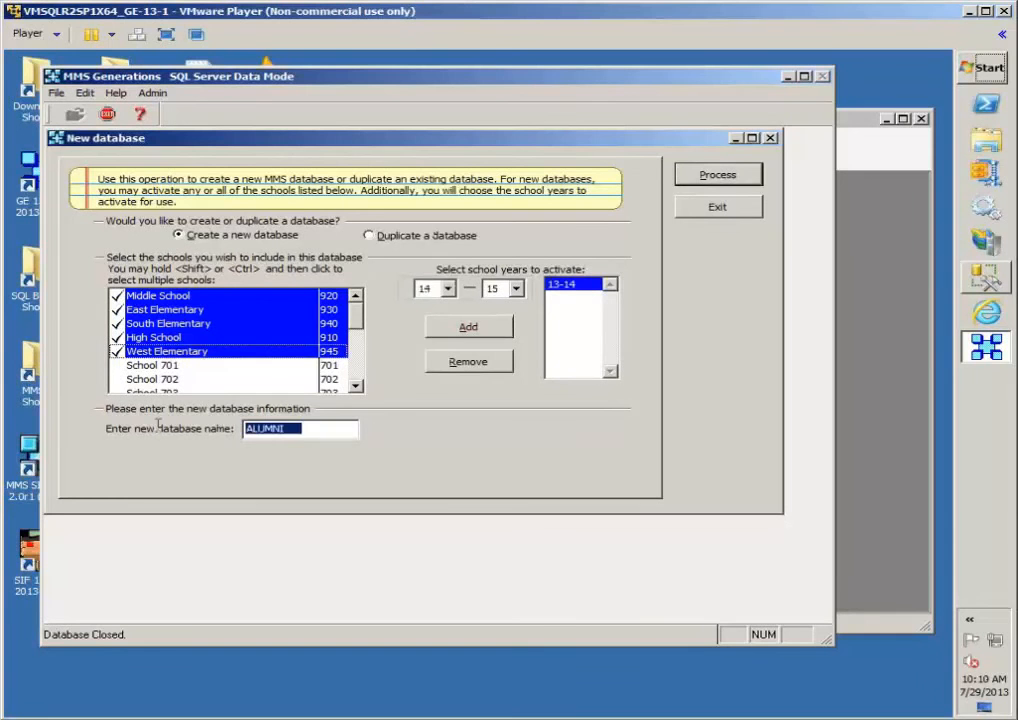
{"action": "type", "text": "STAFF"}
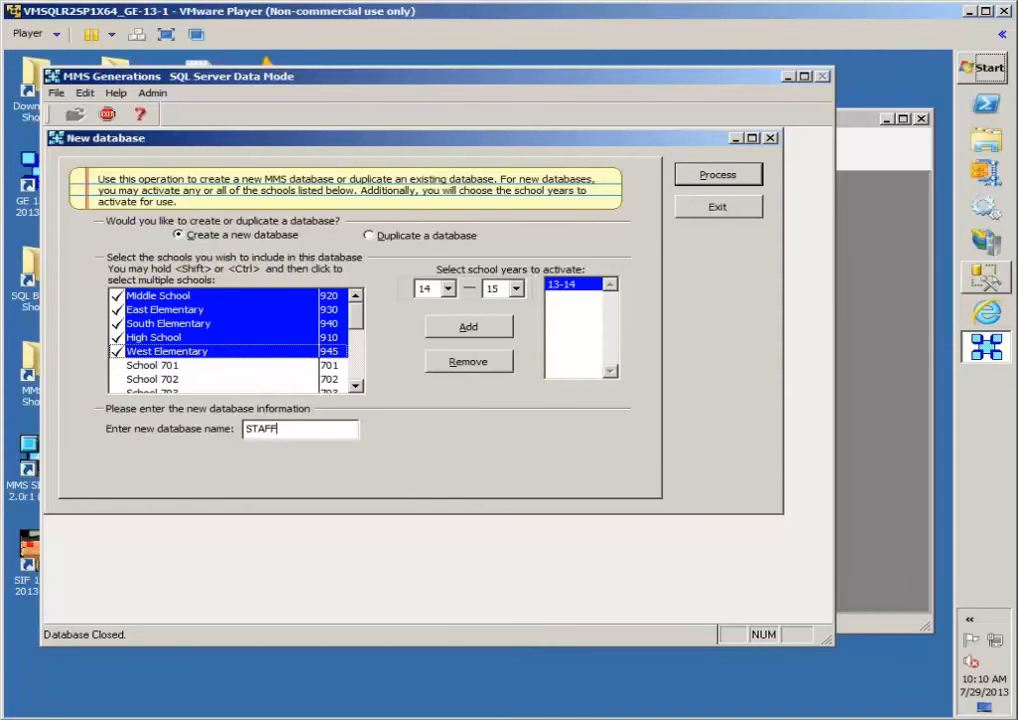
{"action": "type", "text": ","}
{"action": "left_click", "coordinate": [718, 207]}
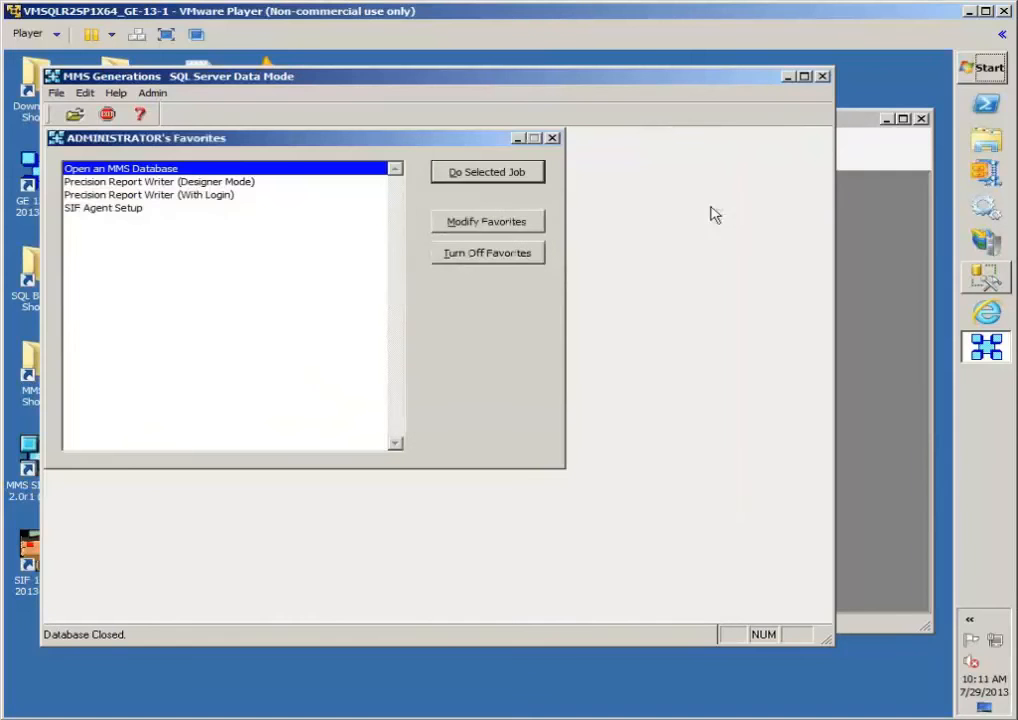
{"action": "left_click", "coordinate": [56, 92]}
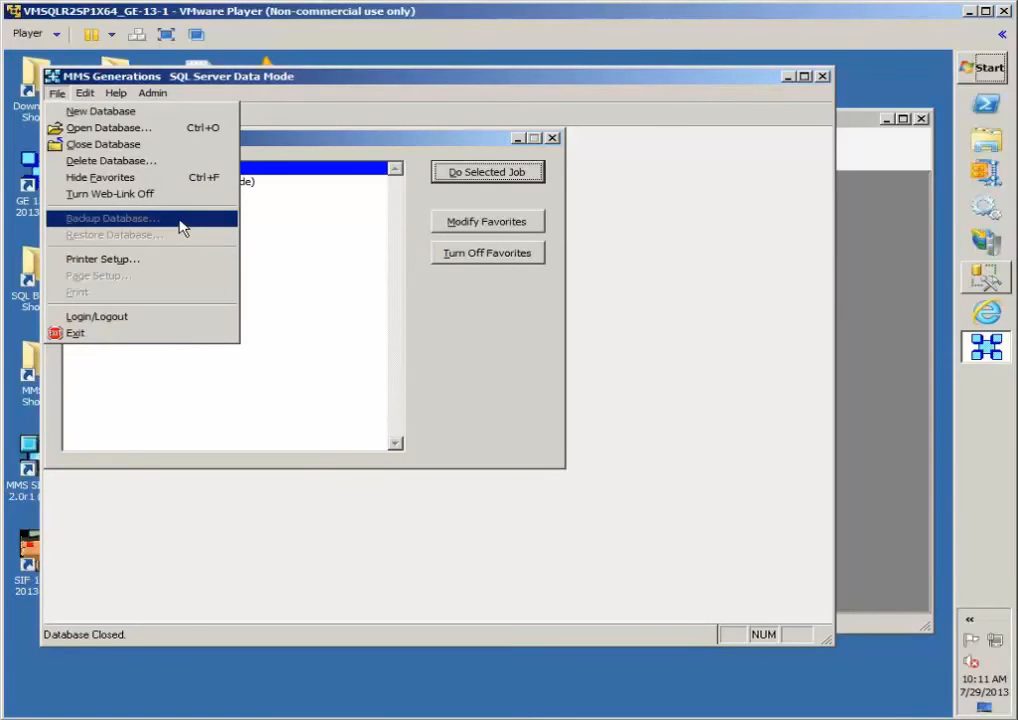
{"action": "left_click", "coordinate": [518, 82]}
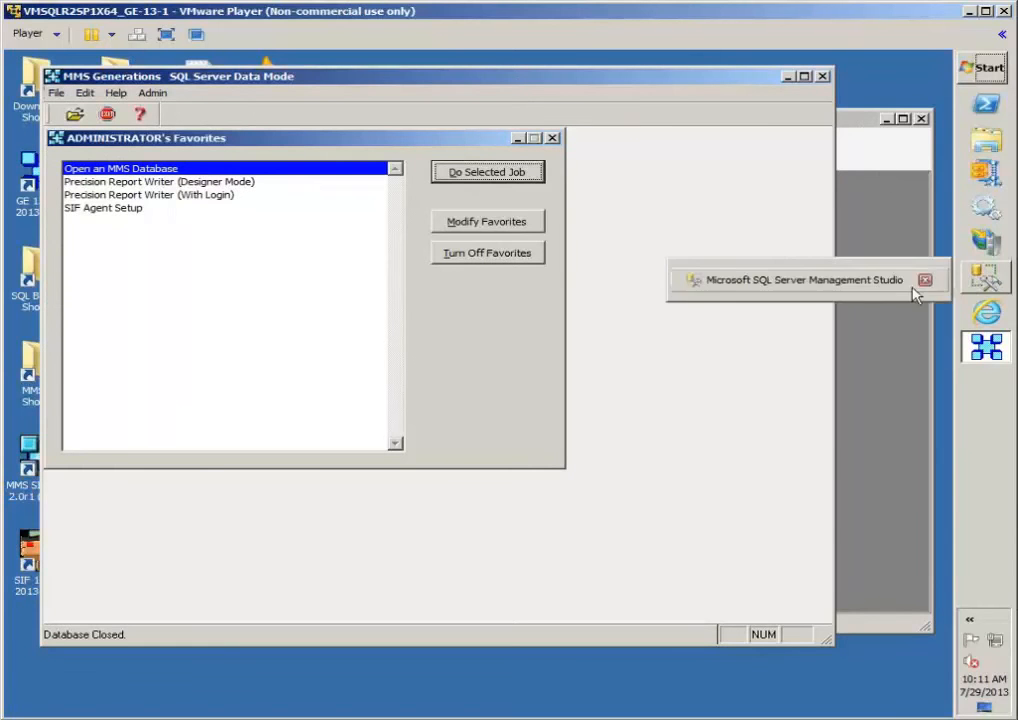
Switch to Microsoft SQL Server Management Studio and open the backup settings for the DISTRICT database
{"action": "left_click", "coordinate": [855, 158]}
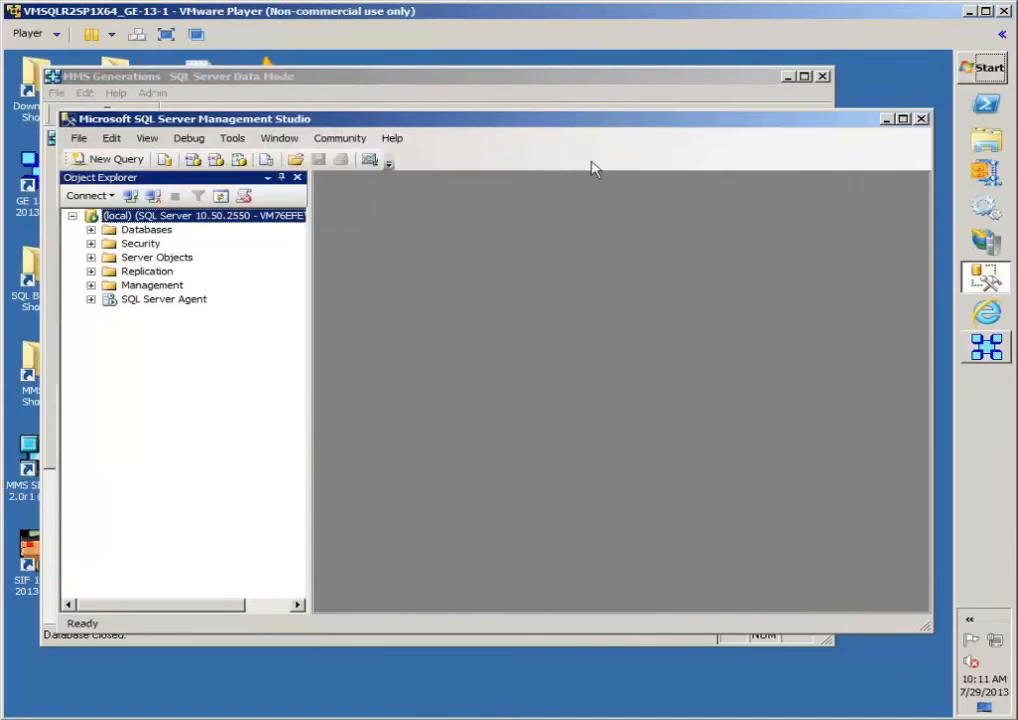
{"action": "left_click", "coordinate": [91, 230]}
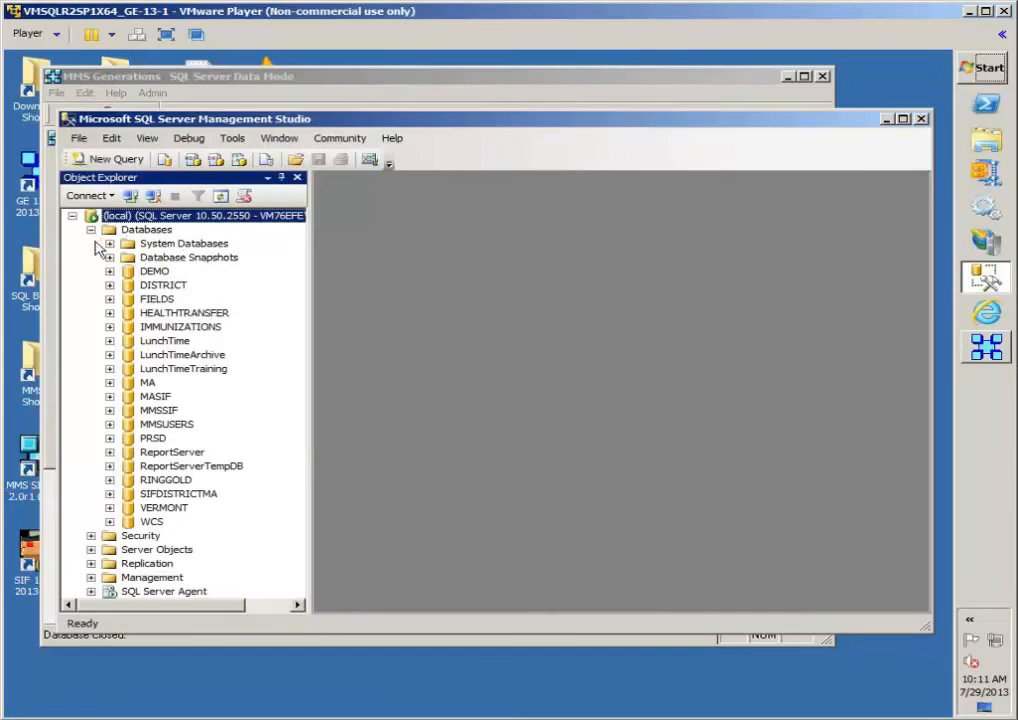
{"action": "left_click", "coordinate": [165, 285]}
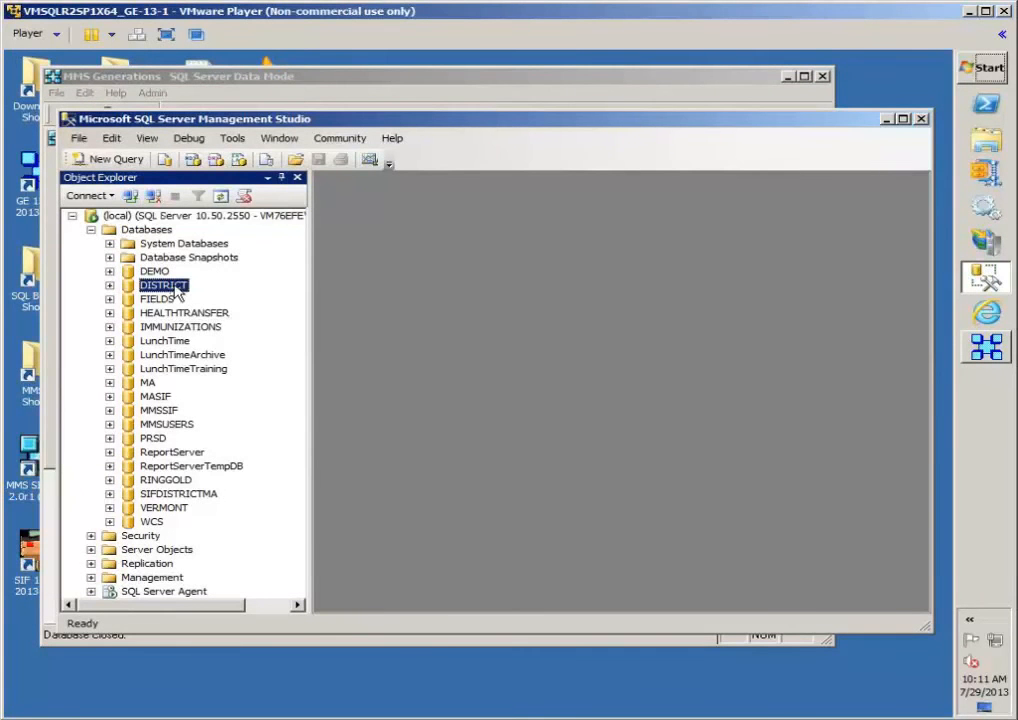
{"action": "right_click", "coordinate": [178, 291]}
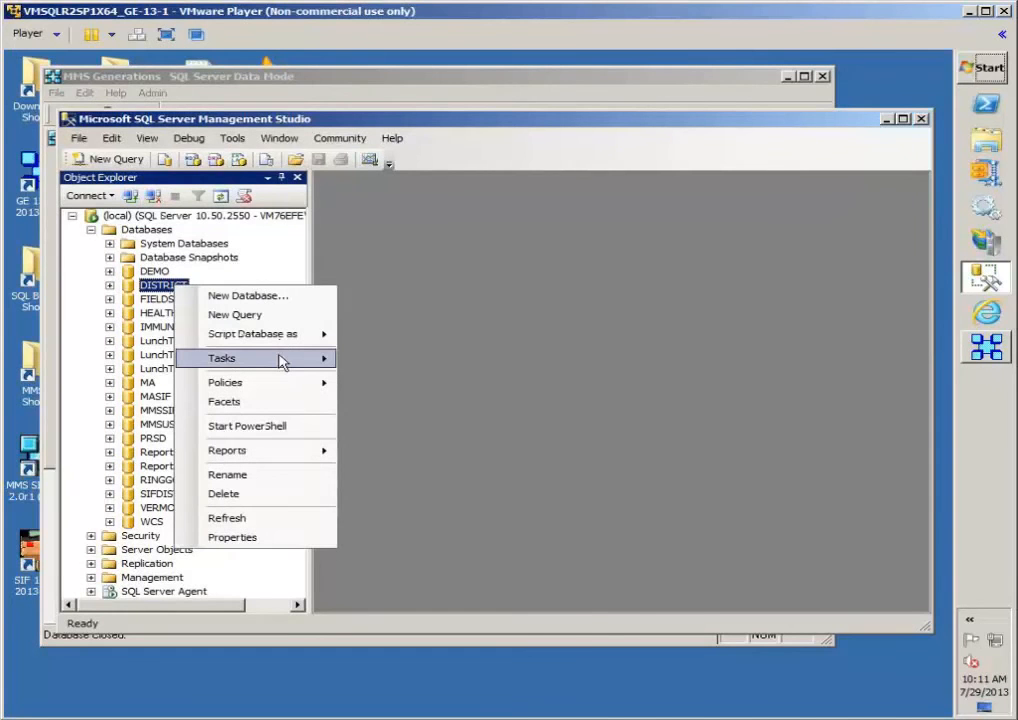
{"action": "mouse_move", "coordinate": [281, 362]}
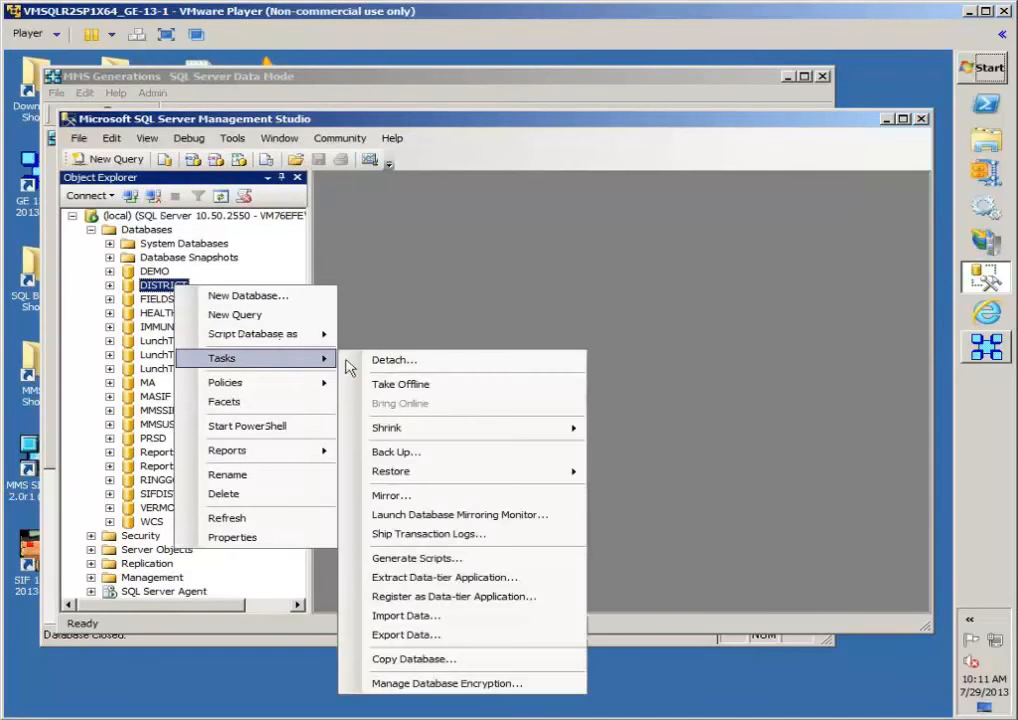
{"action": "left_click", "coordinate": [452, 452]}
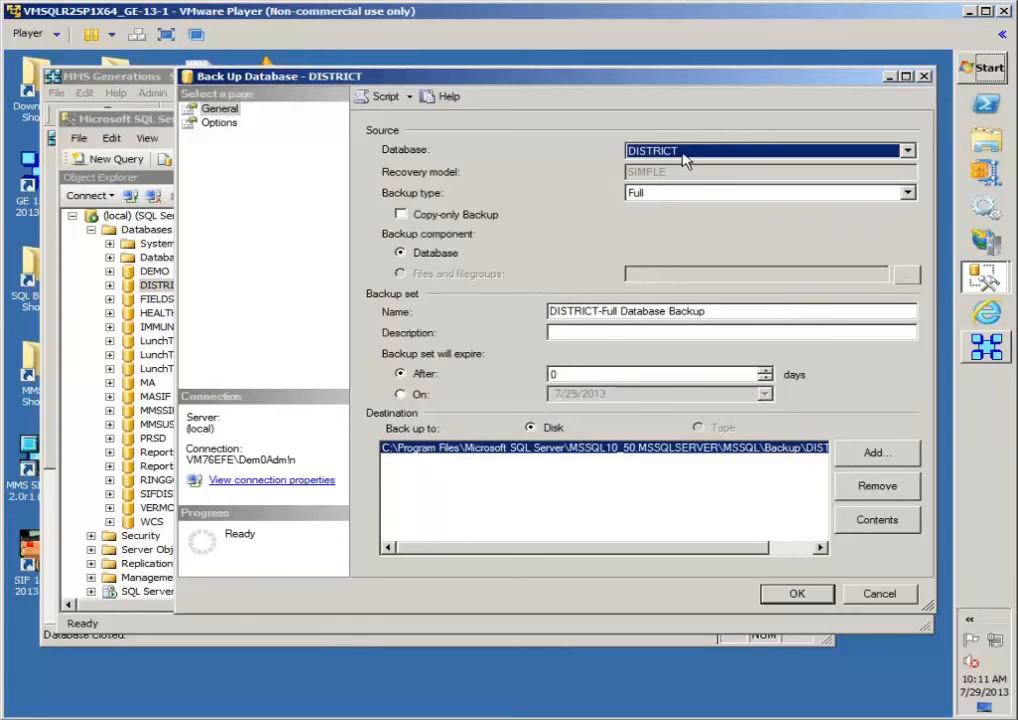
Remove the default DISTRICT.bak backup destination and start browsing for a new disk destination
{"action": "left_click", "coordinate": [788, 547]}
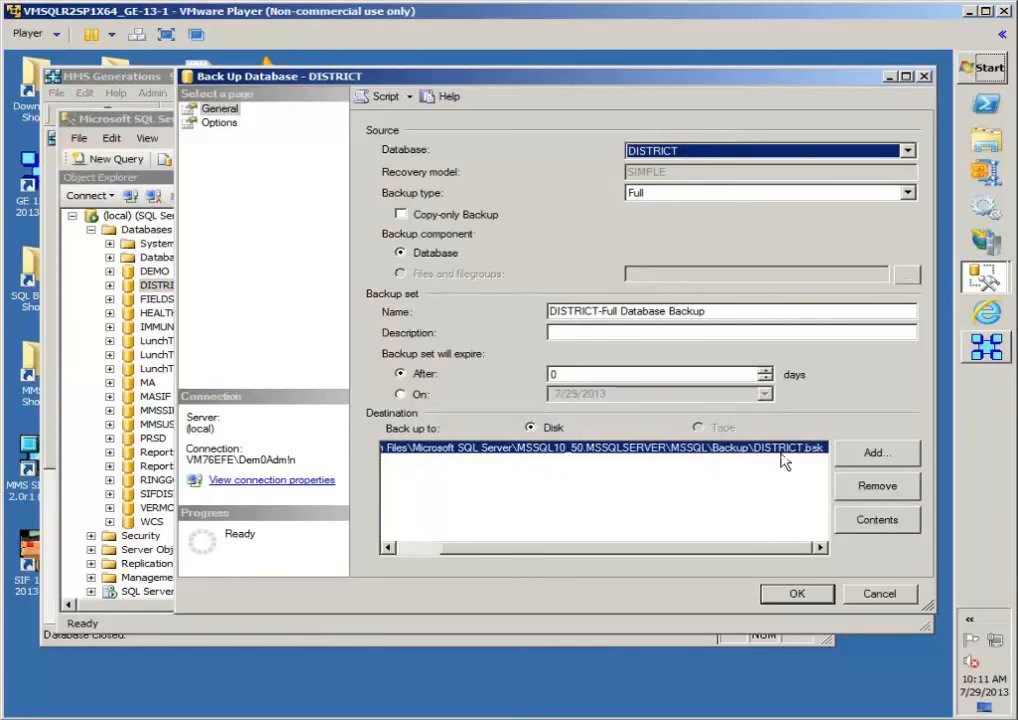
{"action": "left_click", "coordinate": [847, 490]}
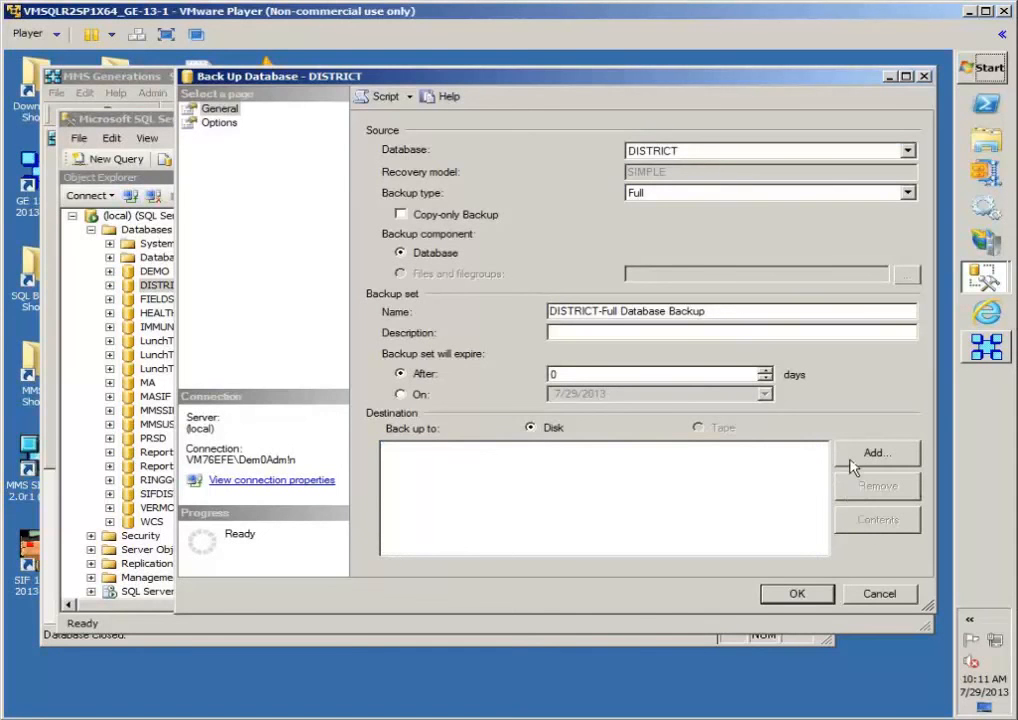
{"action": "left_click", "coordinate": [863, 460]}
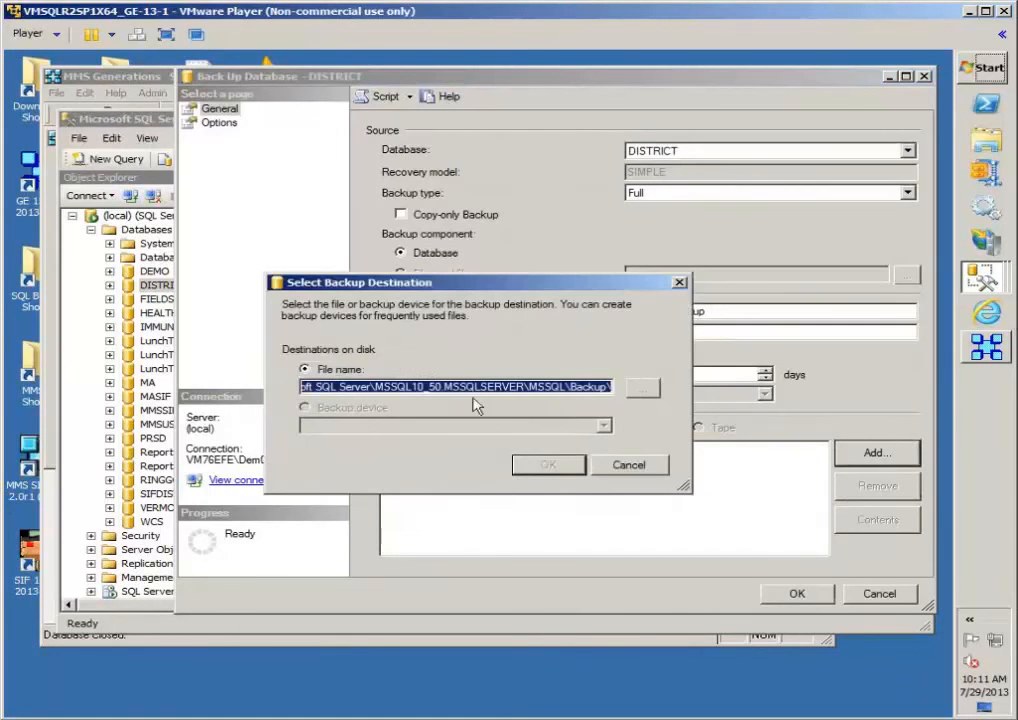
{"action": "left_click", "coordinate": [641, 389]}
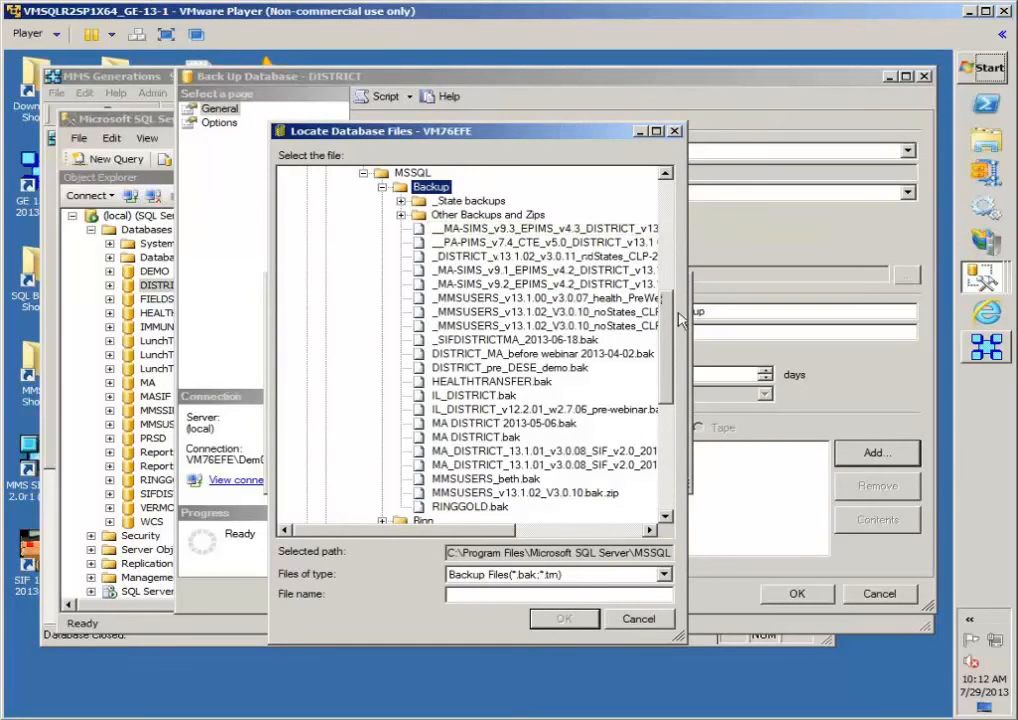
Select the folder C:\Program Files (x86)\MMSGE\Data as the location for the backup file
{"action": "left_click_drag", "start_coordinate": [667, 311], "coordinate": [675, 195]}
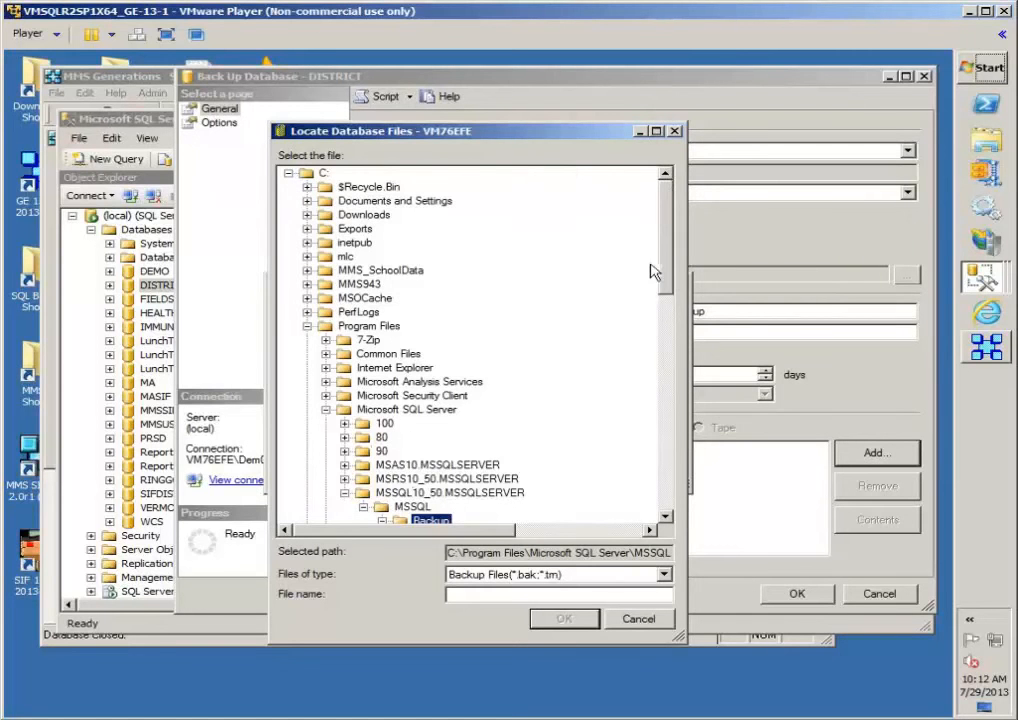
{"action": "left_click_drag", "start_coordinate": [660, 272], "coordinate": [692, 478]}
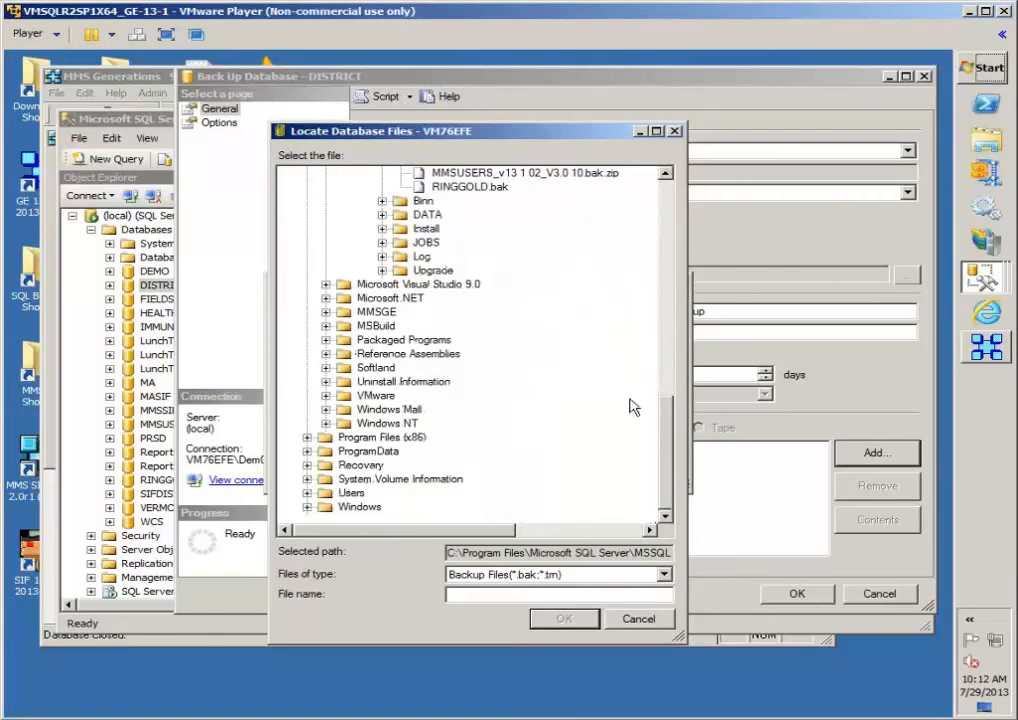
{"action": "left_click", "coordinate": [326, 312]}
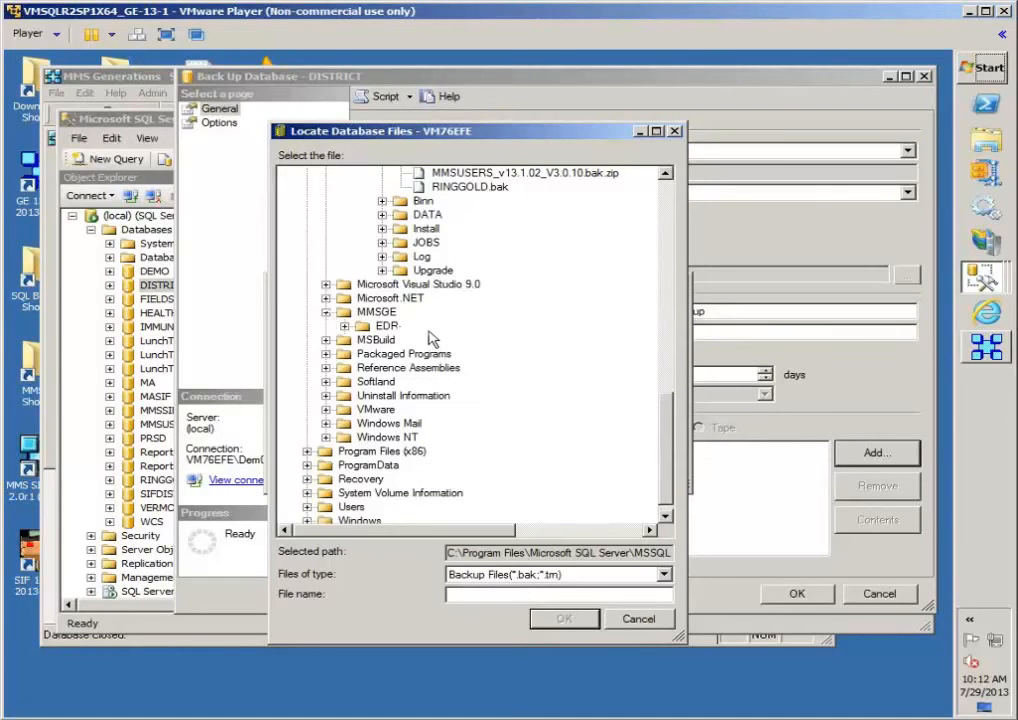
{"action": "left_click", "coordinate": [326, 312]}
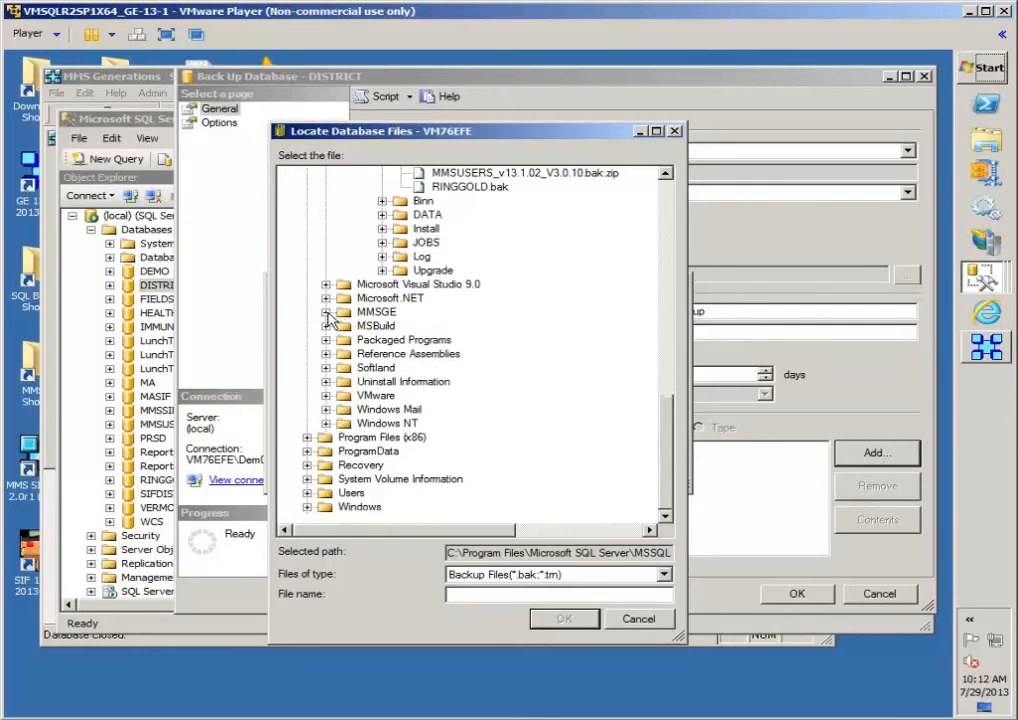
{"action": "left_click", "coordinate": [306, 438]}
{"action": "left_click", "coordinate": [326, 466]}
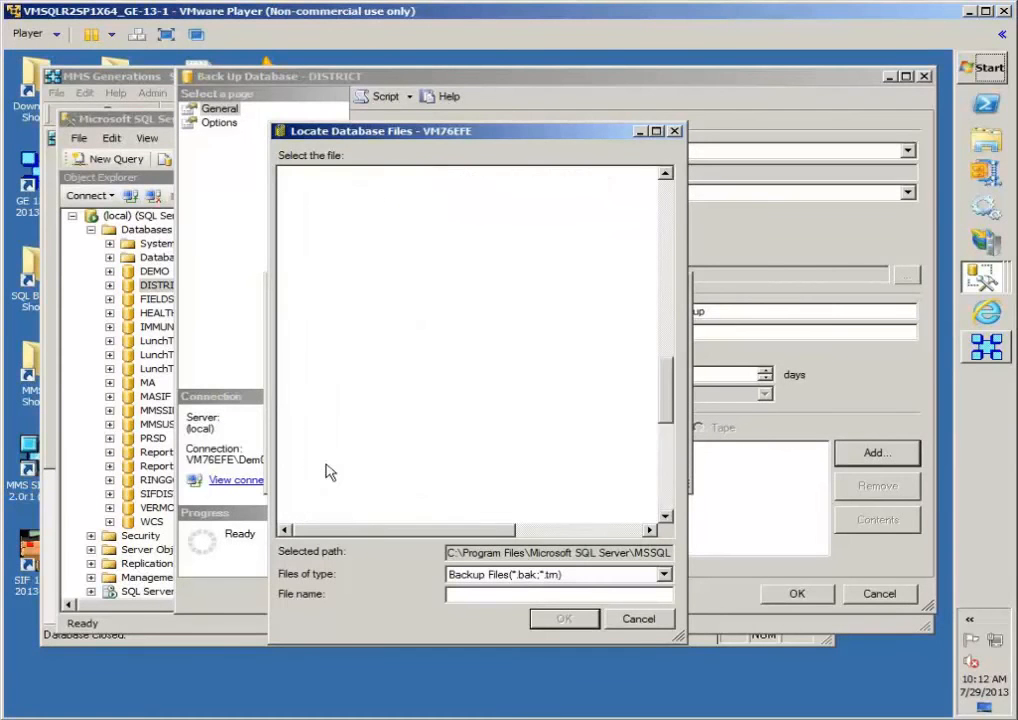
{"action": "left_click", "coordinate": [387, 243]}
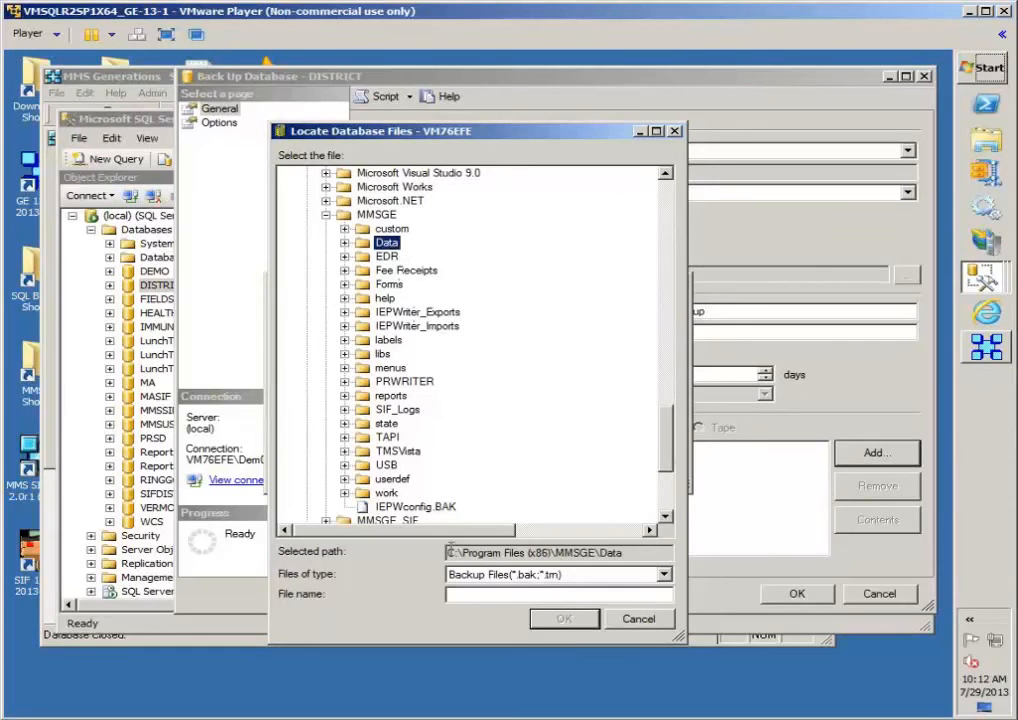
Name the backup file DISTRICT.bak and confirm it as the backup destination
{"action": "left_click", "coordinate": [565, 594]}
{"action": "type", "text": "DI"}
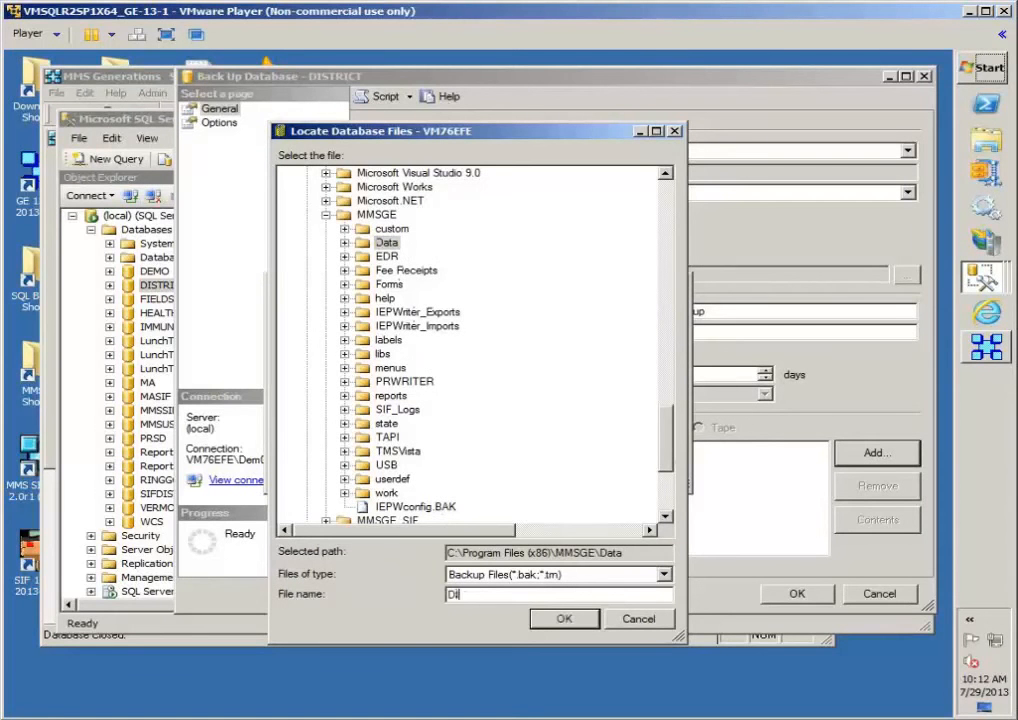
{"action": "type", "text": "STRICT.BAK"}
{"action": "left_click_drag", "start_coordinate": [503, 594], "coordinate": [537, 600]}
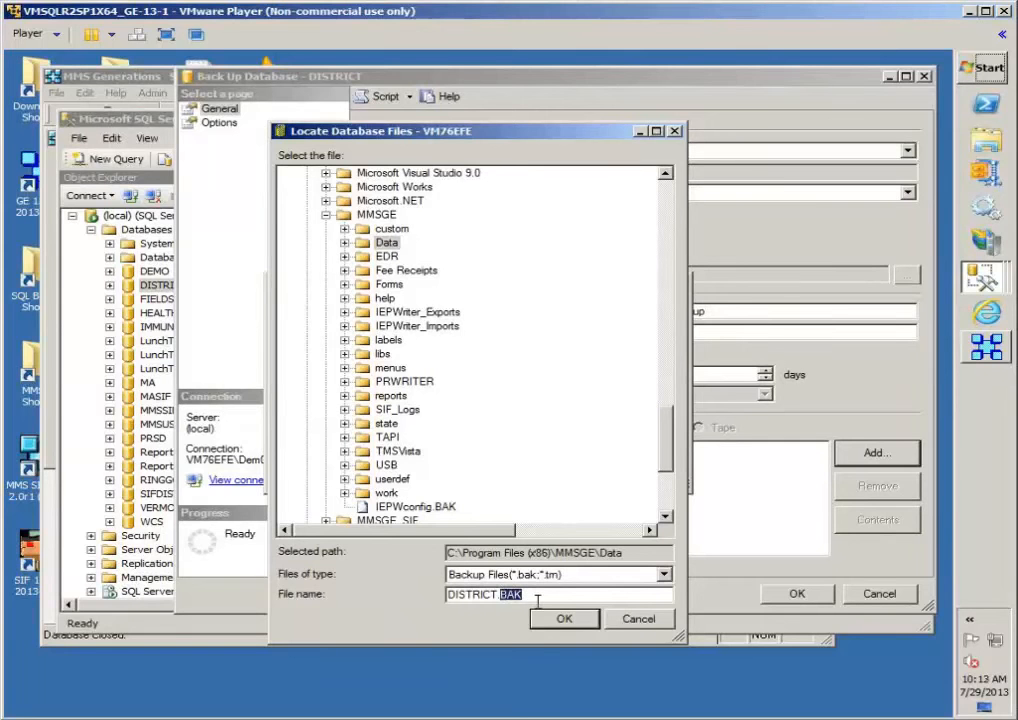
{"action": "type", "text": "bak"}
{"action": "left_click", "coordinate": [564, 618]}
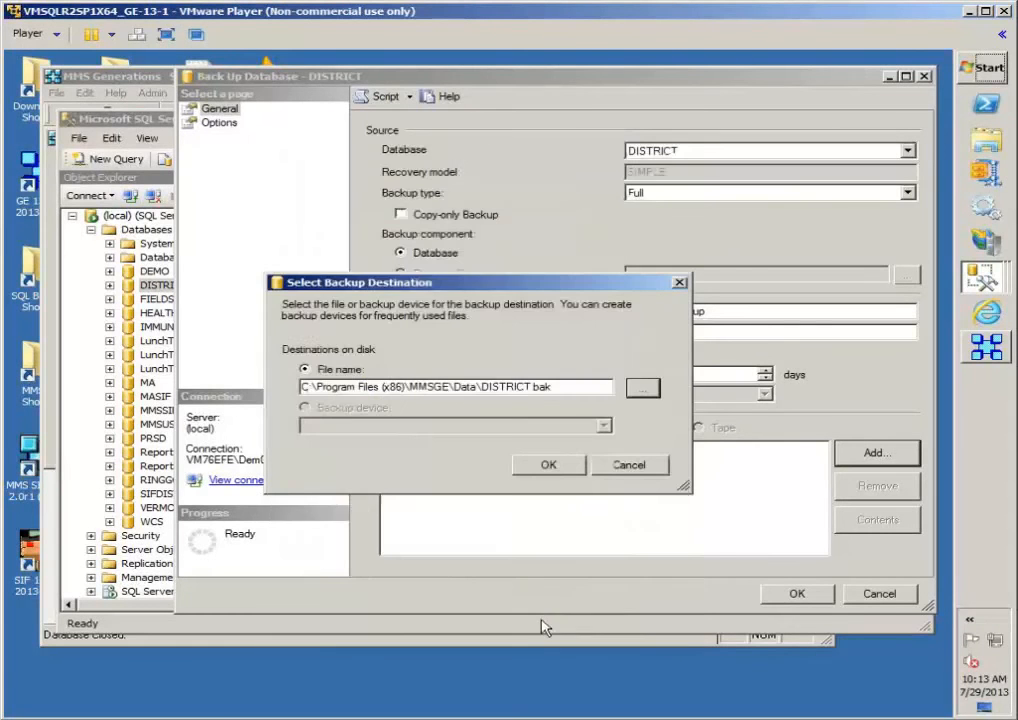
{"action": "left_click", "coordinate": [548, 467]}
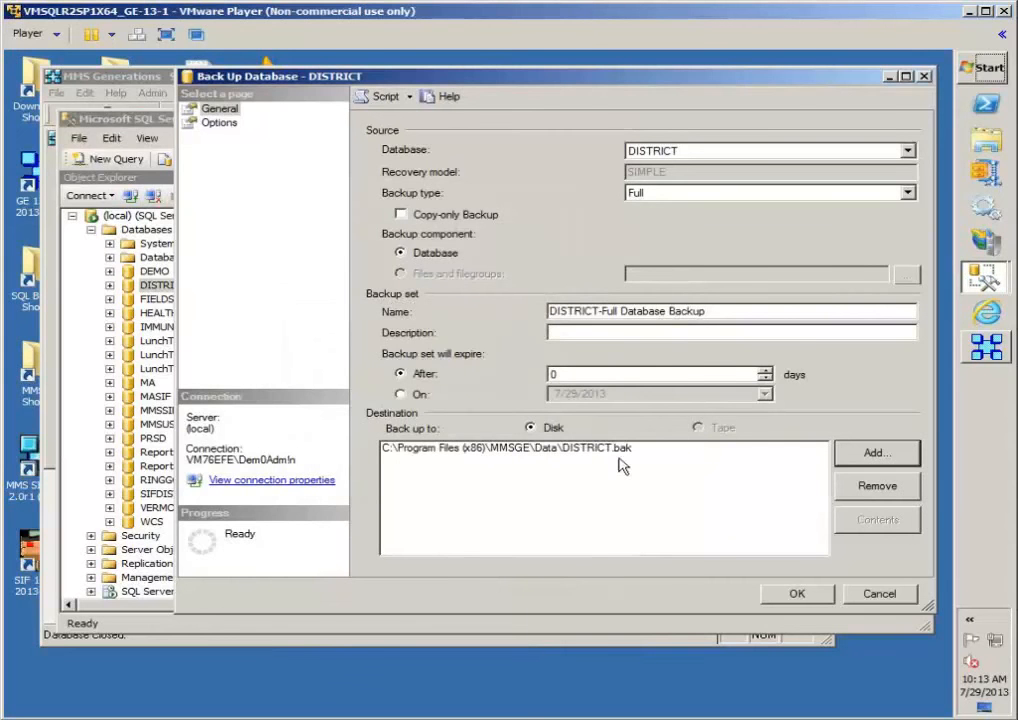
Run the DISTRICT backup and open C:\Program Files (x86)\MMSGE\Data in Windows Explorer to check the backup file
{"action": "left_click", "coordinate": [783, 597]}
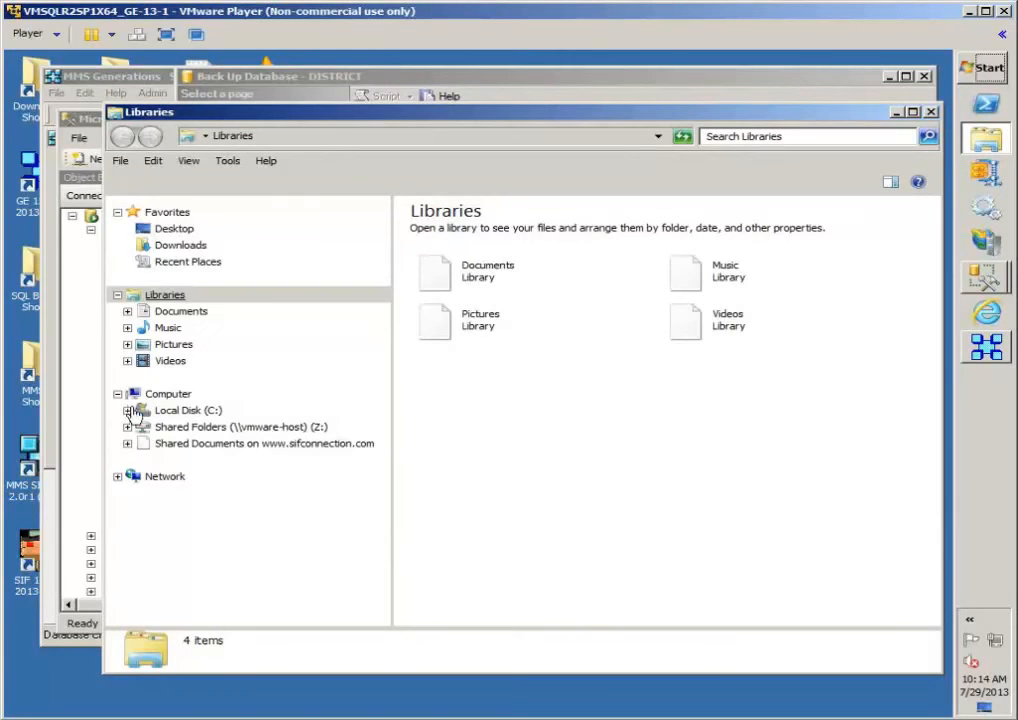
{"action": "left_click", "coordinate": [128, 410]}
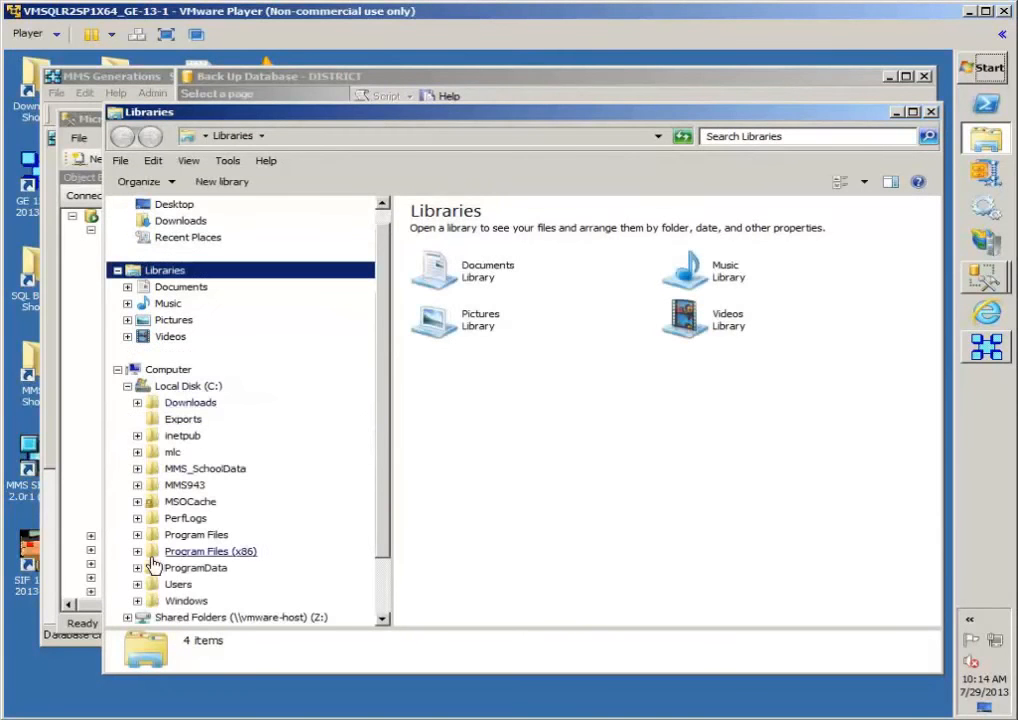
{"action": "left_click", "coordinate": [138, 551]}
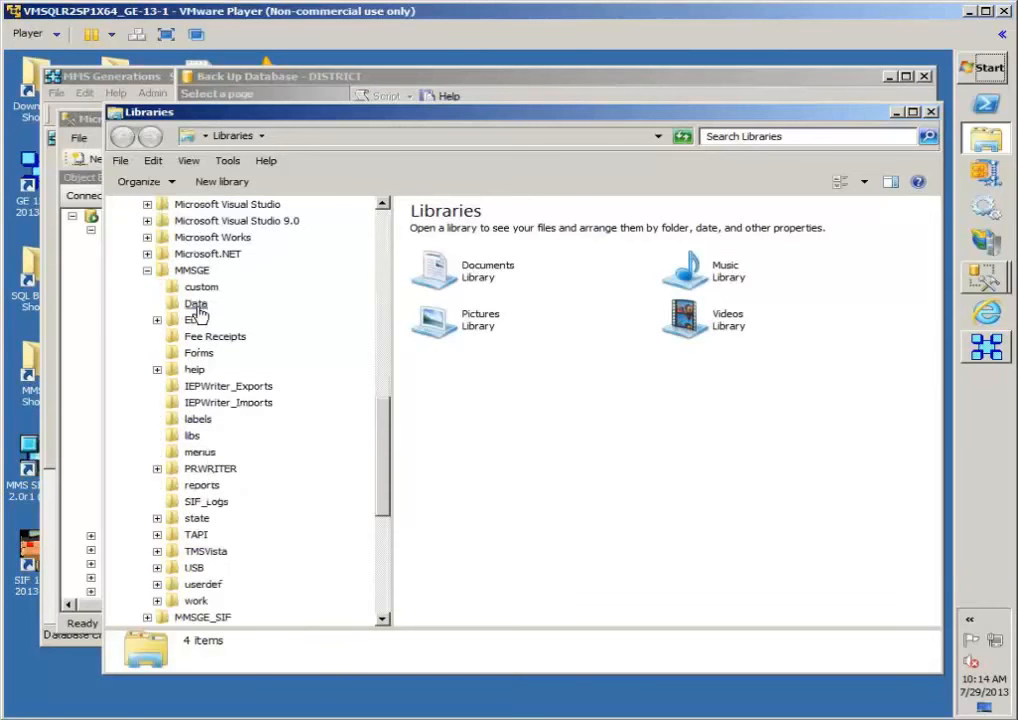
{"action": "left_click", "coordinate": [197, 309]}
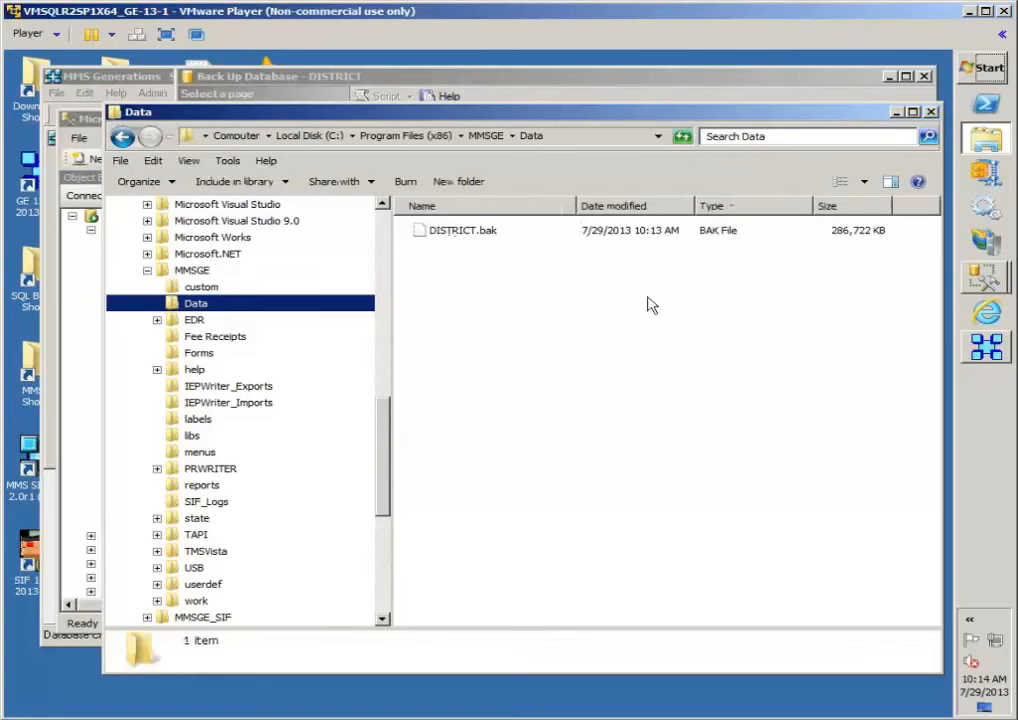
Acknowledge the finished DISTRICT backup and compress DISTRICT.bak into DISTRICT.zip with 7-Zip in the Data folder
{"action": "left_click", "coordinate": [241, 80]}
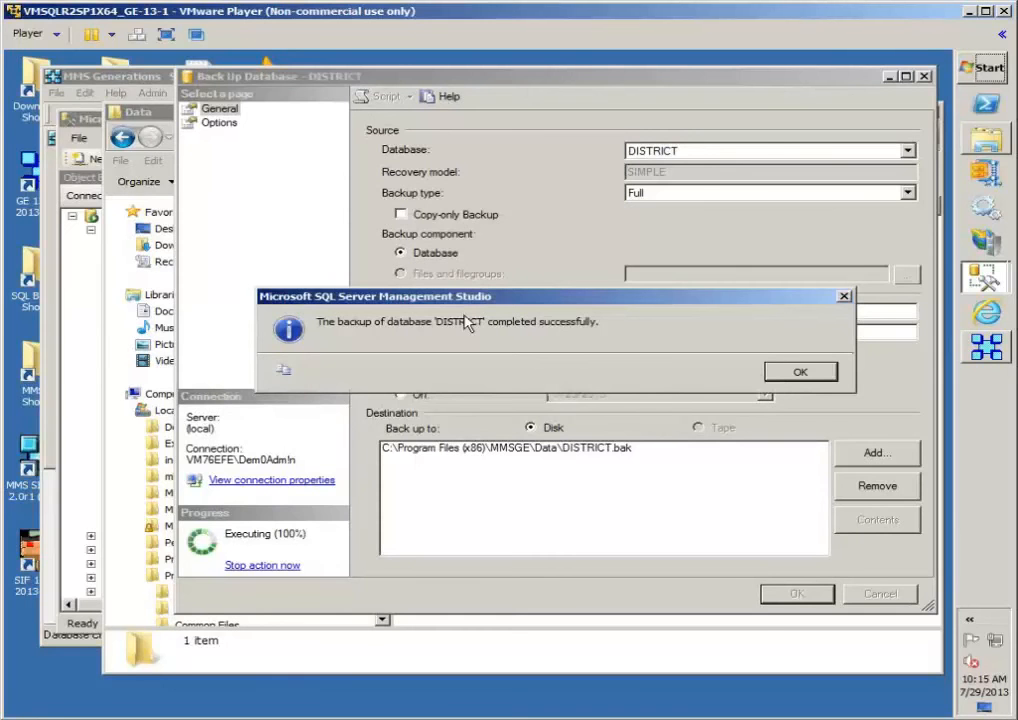
{"action": "left_click", "coordinate": [798, 371]}
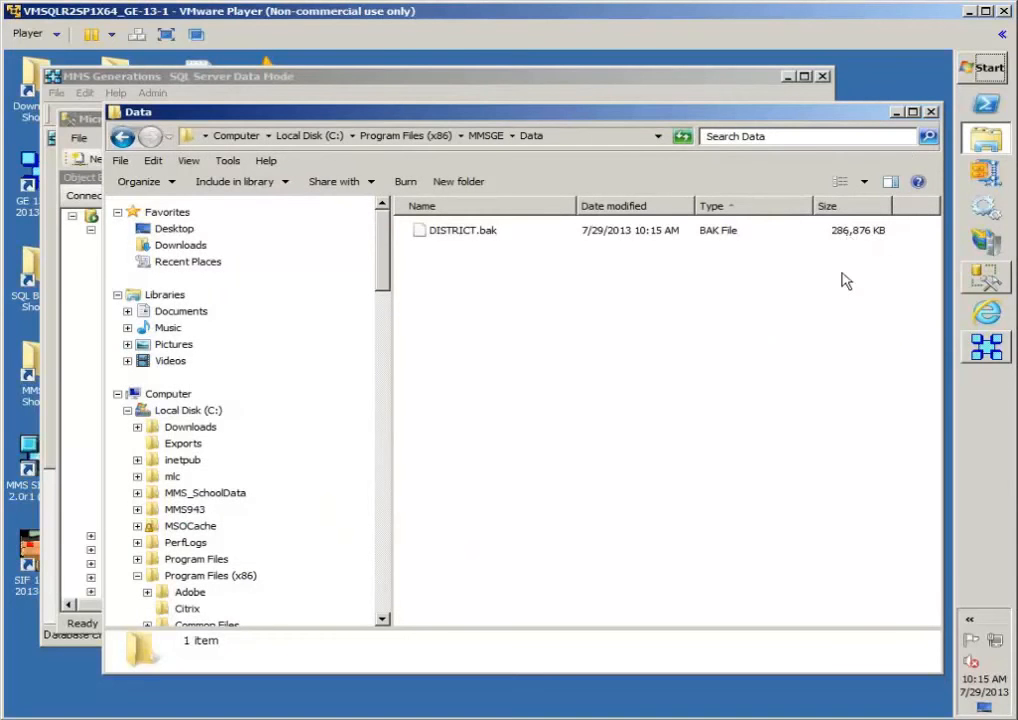
{"action": "left_click", "coordinate": [433, 241]}
{"action": "right_click", "coordinate": [434, 242]}
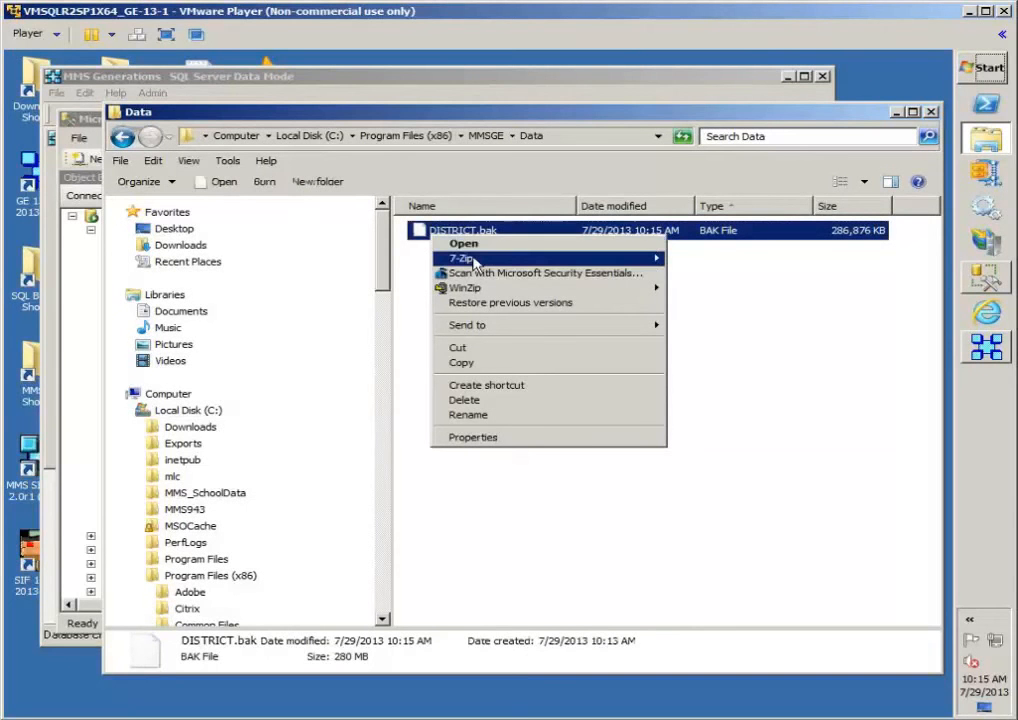
{"action": "left_click", "coordinate": [476, 262]}
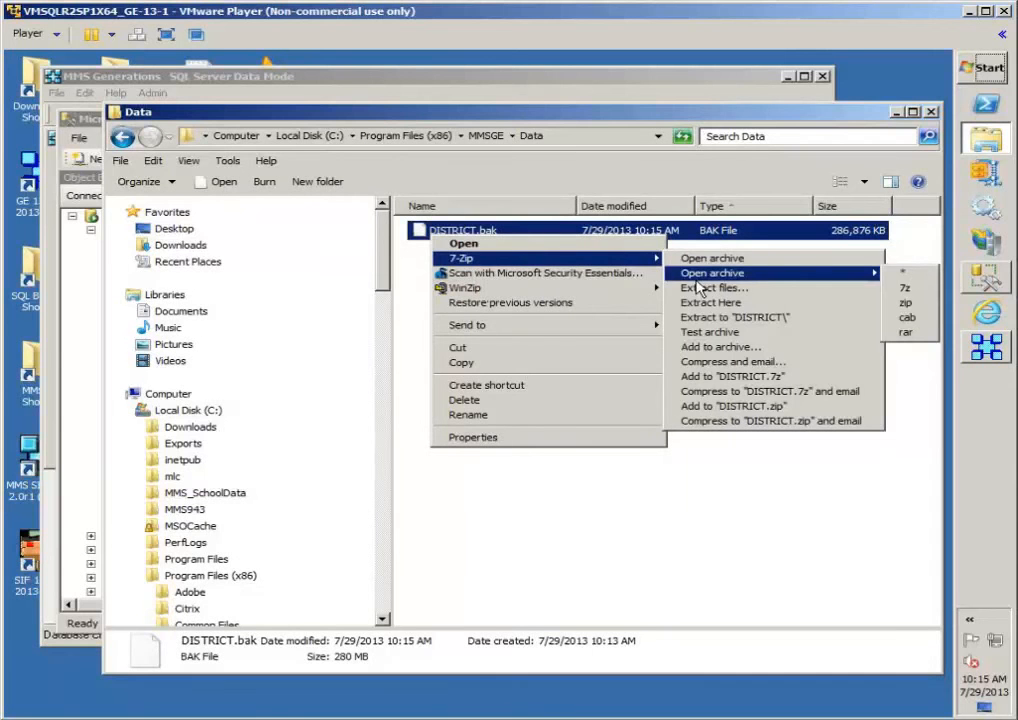
{"action": "mouse_move", "coordinate": [643, 325]}
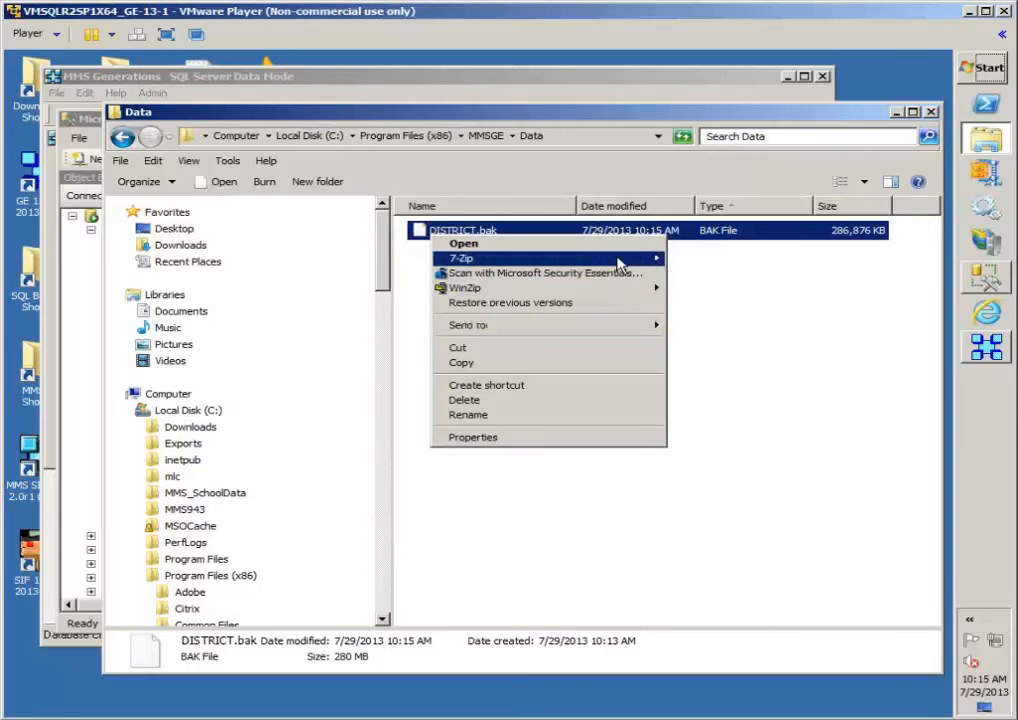
{"action": "mouse_move", "coordinate": [655, 258]}
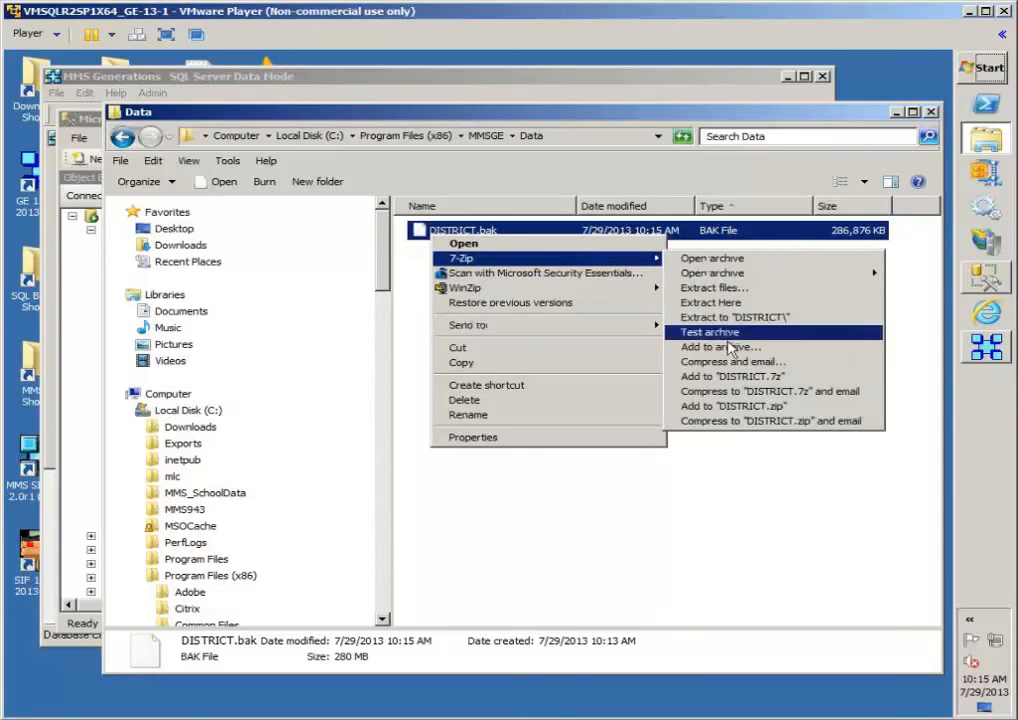
{"action": "left_click", "coordinate": [745, 407]}
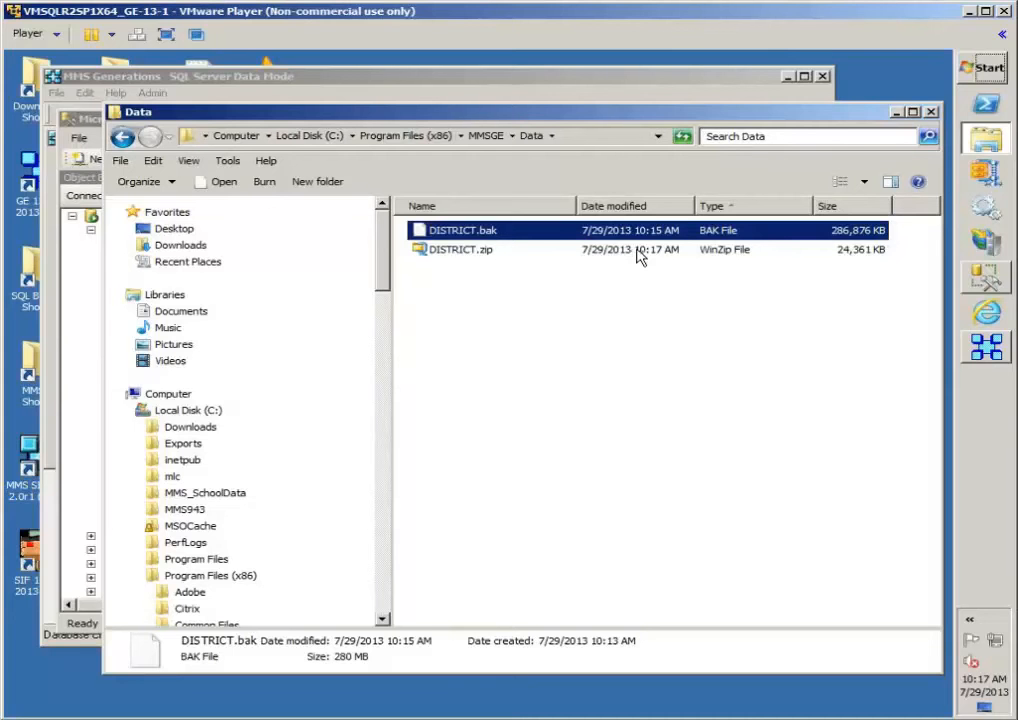
{"action": "left_click", "coordinate": [480, 234]}
{"action": "left_click", "coordinate": [479, 231]}
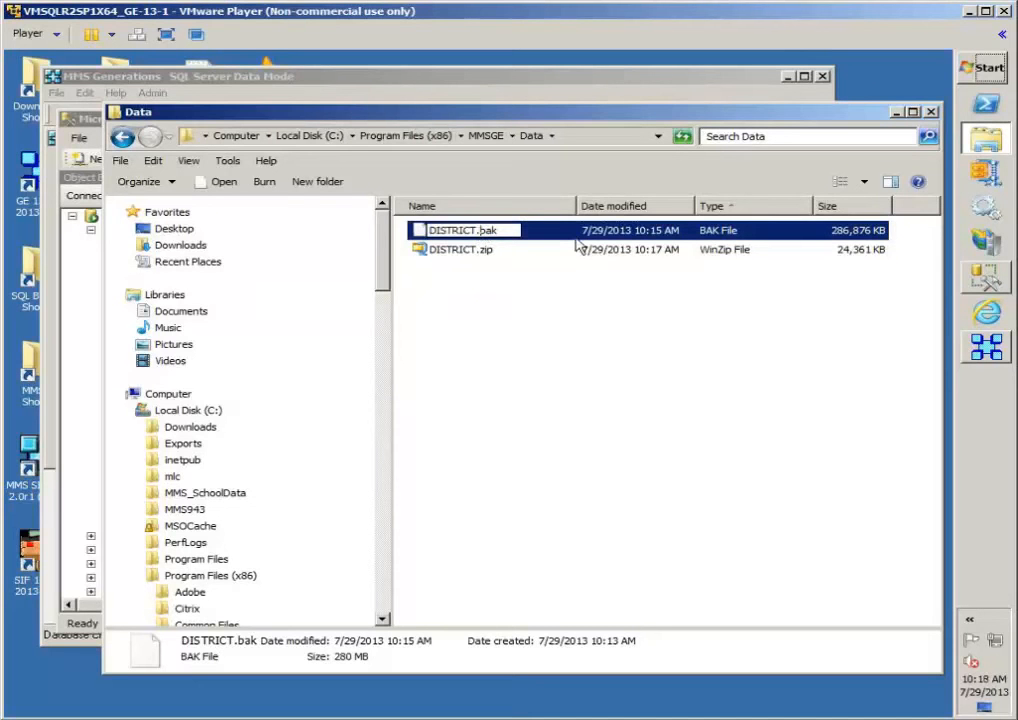
{"action": "left_click", "coordinate": [498, 300]}
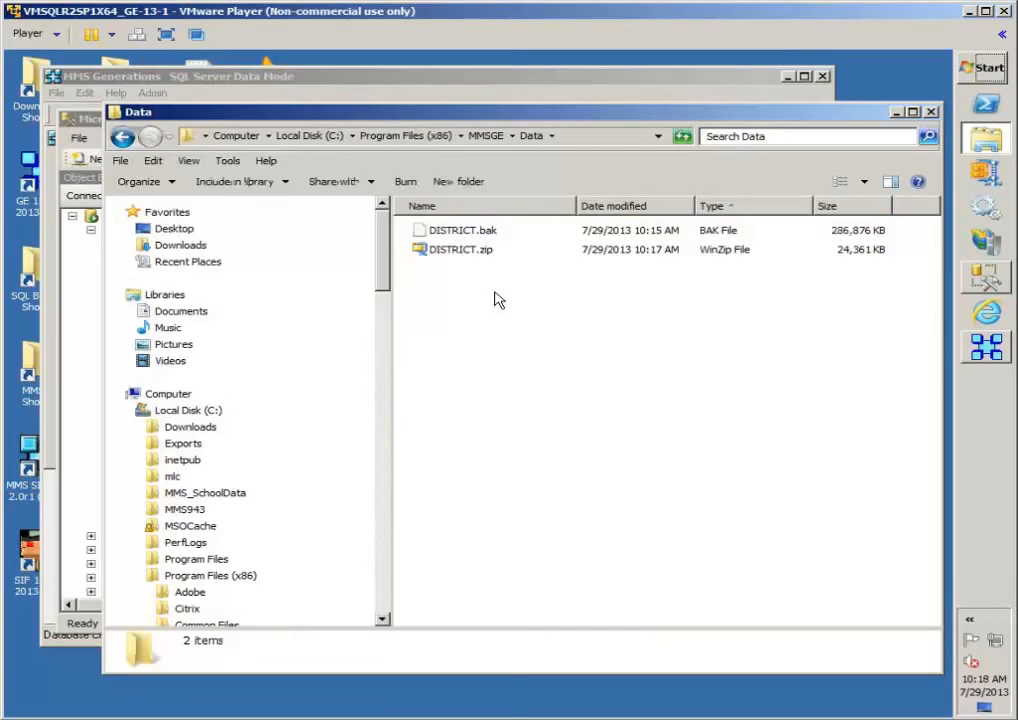
Switch to Microsoft SQL Server Management Studio and start the Maintenance Plan Wizard for the server's Maintenance Plans, continuing past its introduction
{"action": "left_click", "coordinate": [91, 127]}
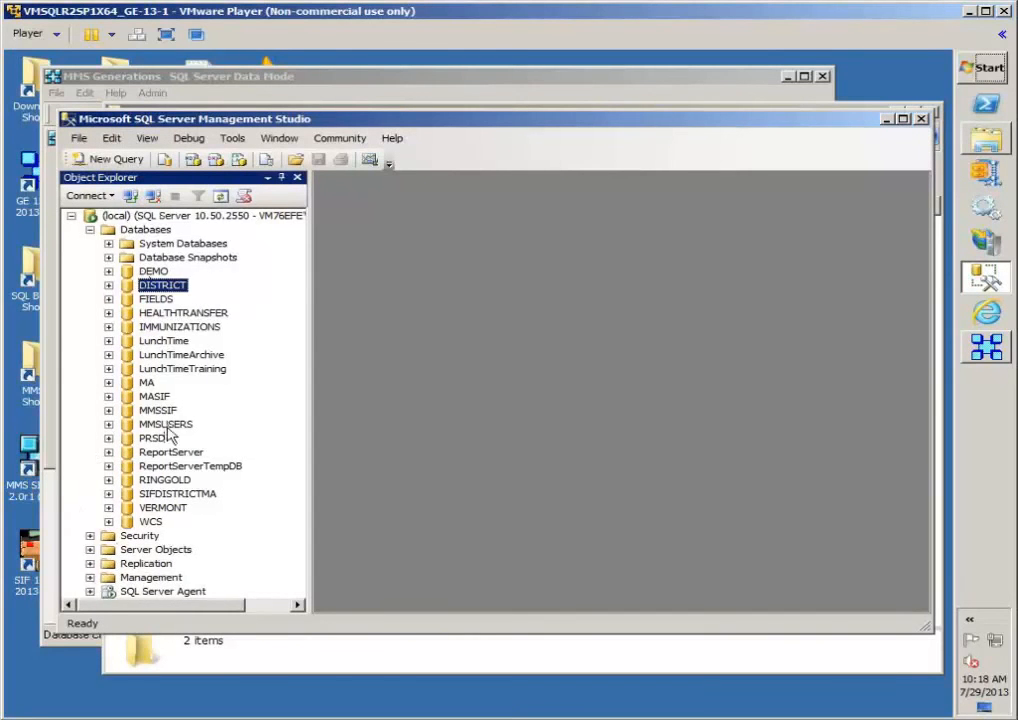
{"action": "scroll", "coordinate": [166, 434], "scroll_direction": "down", "scroll_amount": 3}
{"action": "scroll", "coordinate": [166, 434], "scroll_direction": "up", "scroll_amount": 3}
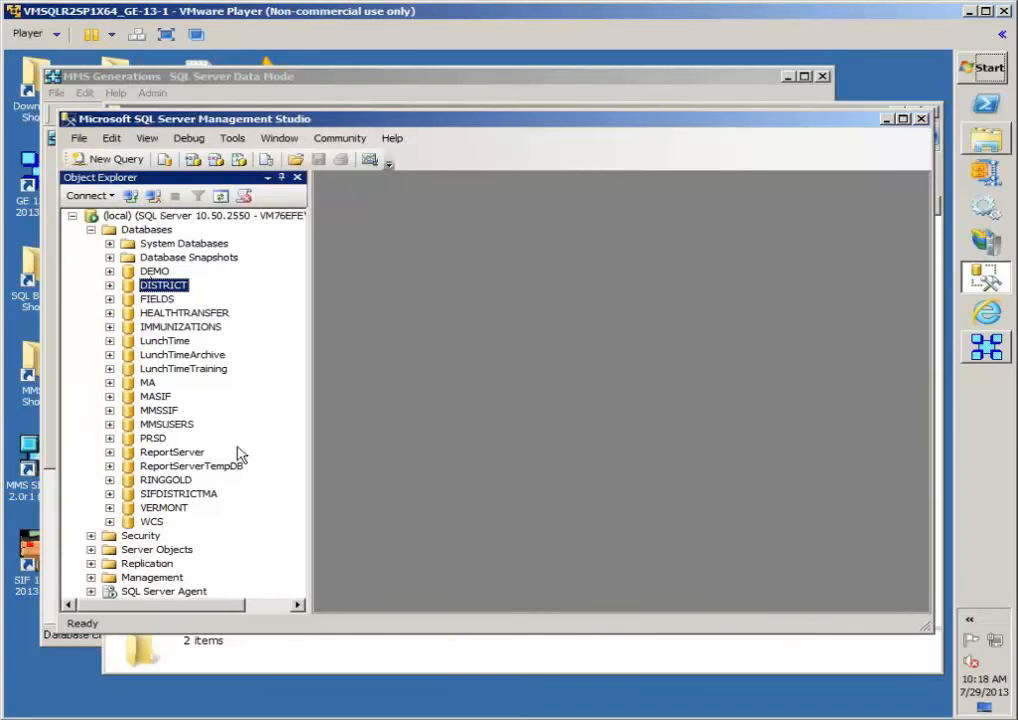
{"action": "left_click", "coordinate": [91, 577]}
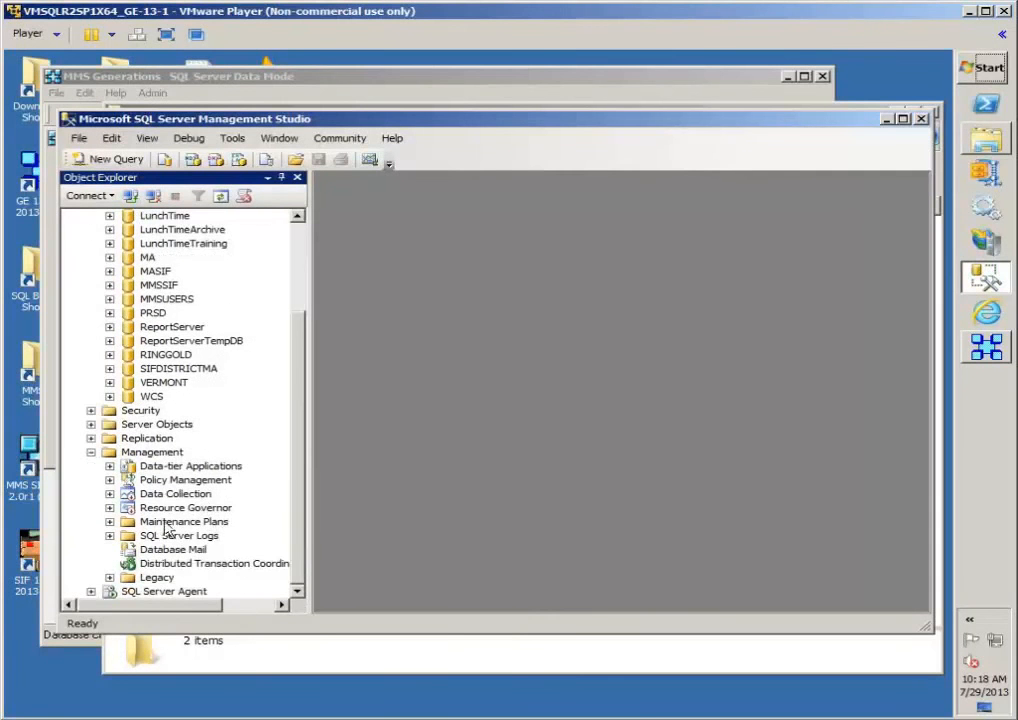
{"action": "left_click", "coordinate": [109, 521]}
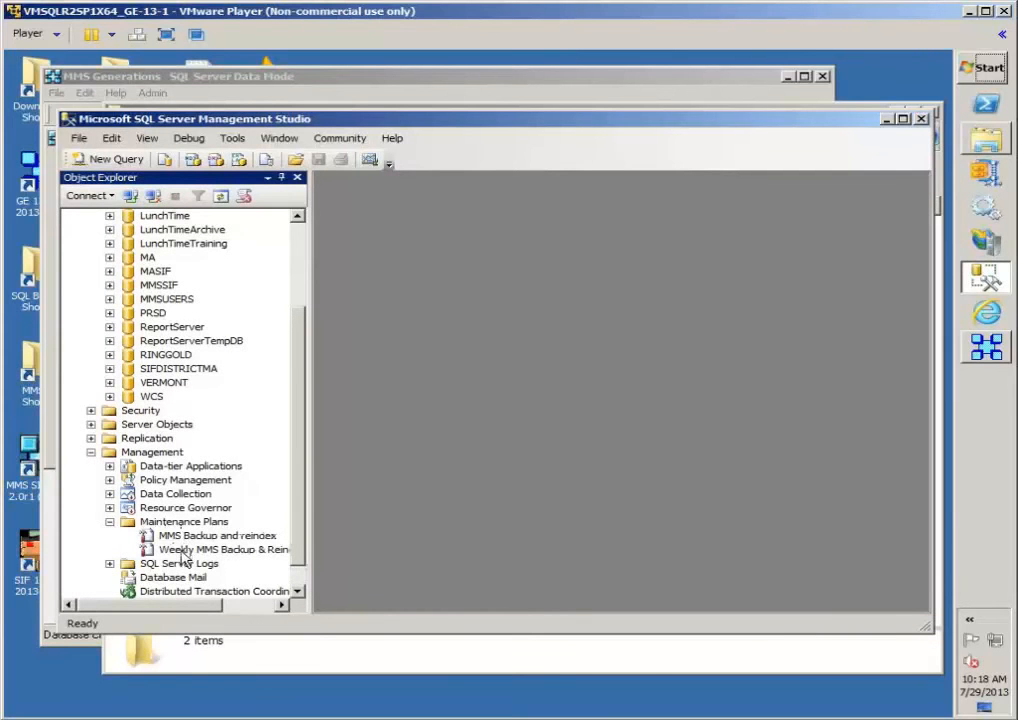
{"action": "right_click", "coordinate": [184, 524]}
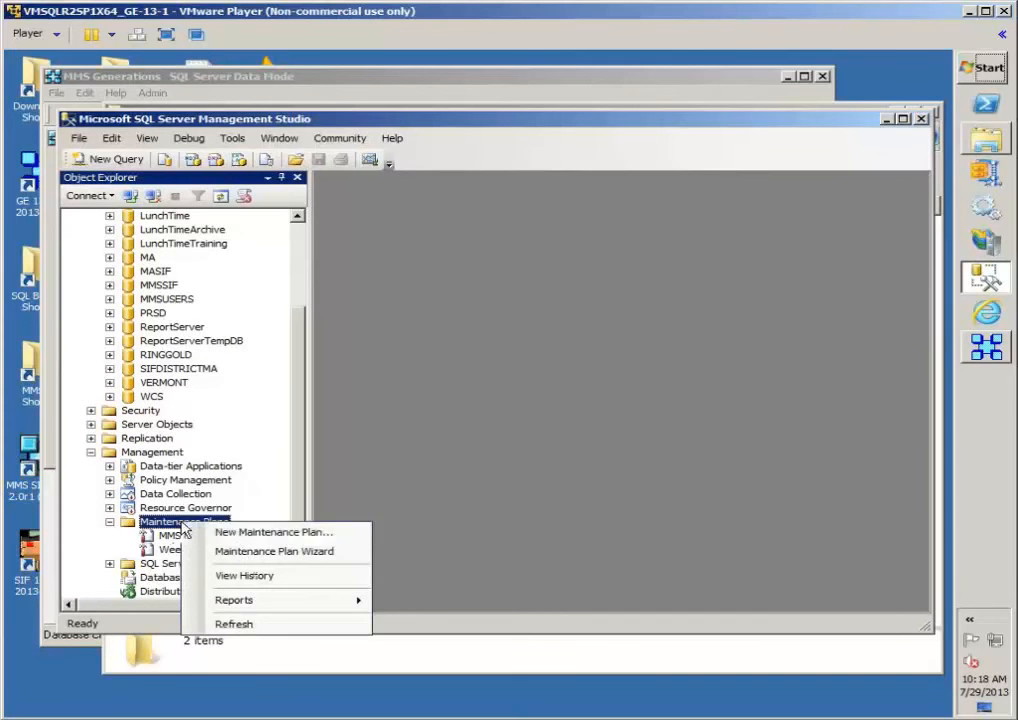
{"action": "left_click", "coordinate": [237, 555]}
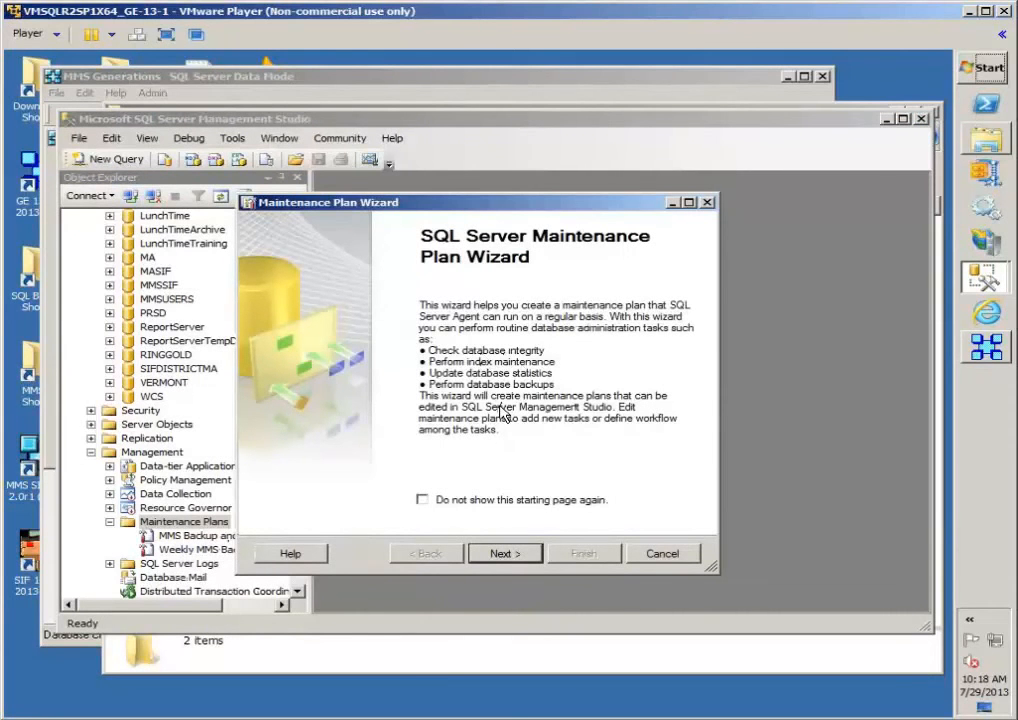
{"action": "left_click", "coordinate": [501, 556]}
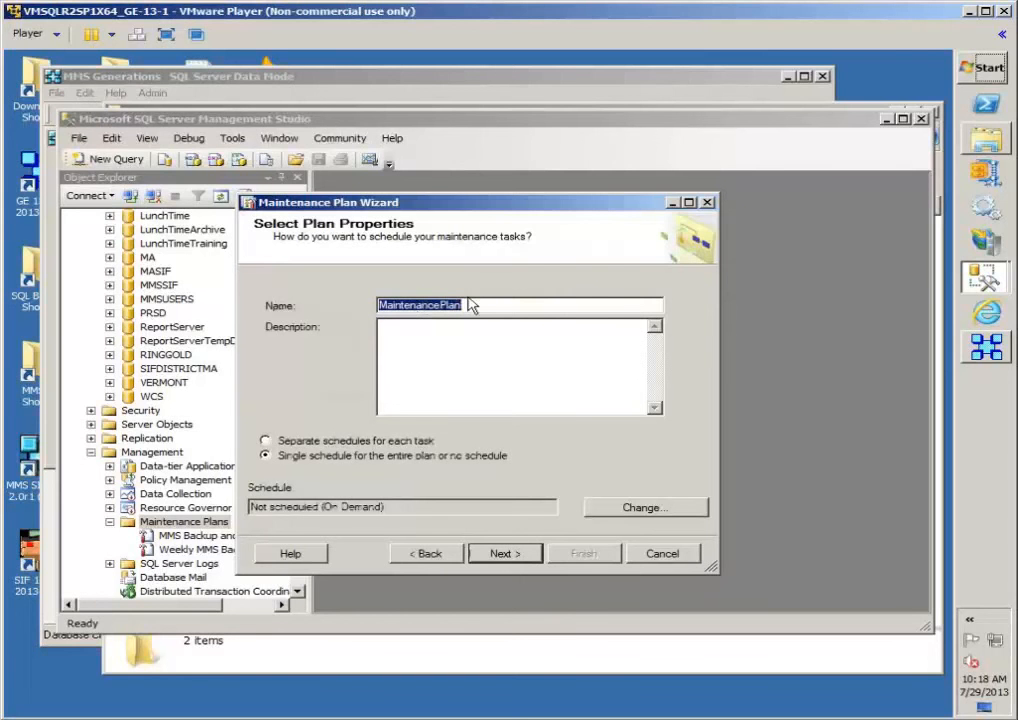
Name the maintenance plan "District and User backups" and describe it as "Backup, reindex"
{"action": "type", "text": "Dist"}
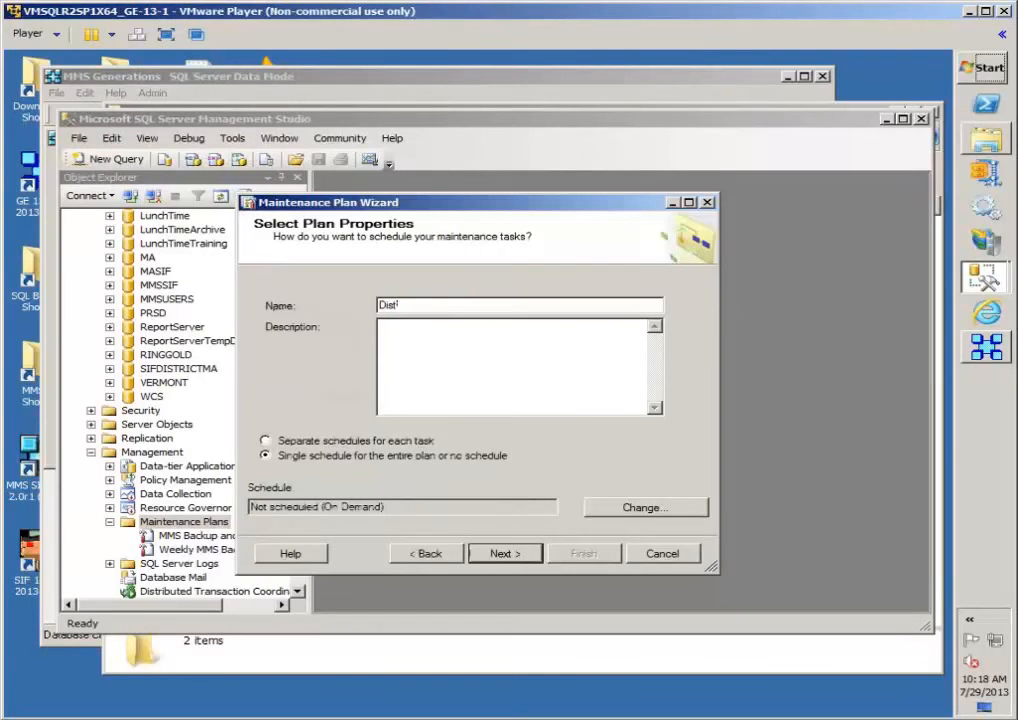
{"action": "type", "text": "rict and User backups"}
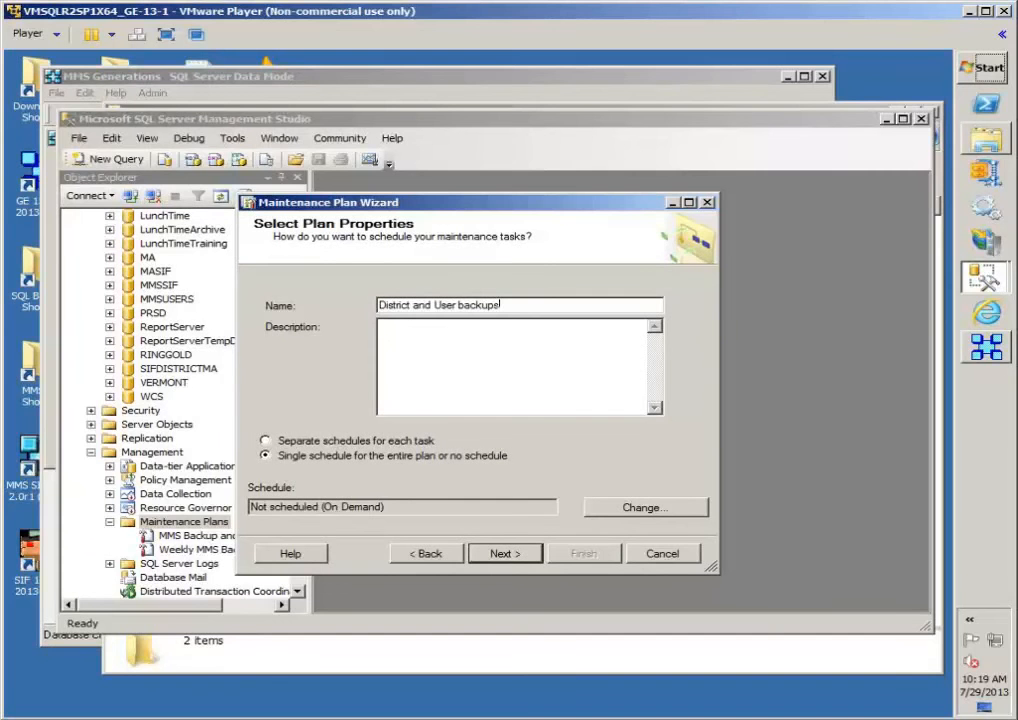
{"action": "left_click", "coordinate": [450, 324]}
{"action": "type", "text": "Backu"}
{"action": "type", "text": "p, f"}
{"action": "type", "text": "eindex"}
Schedule the entire maintenance plan to run daily, once at 1:00:00 AM
{"action": "left_click", "coordinate": [640, 511]}
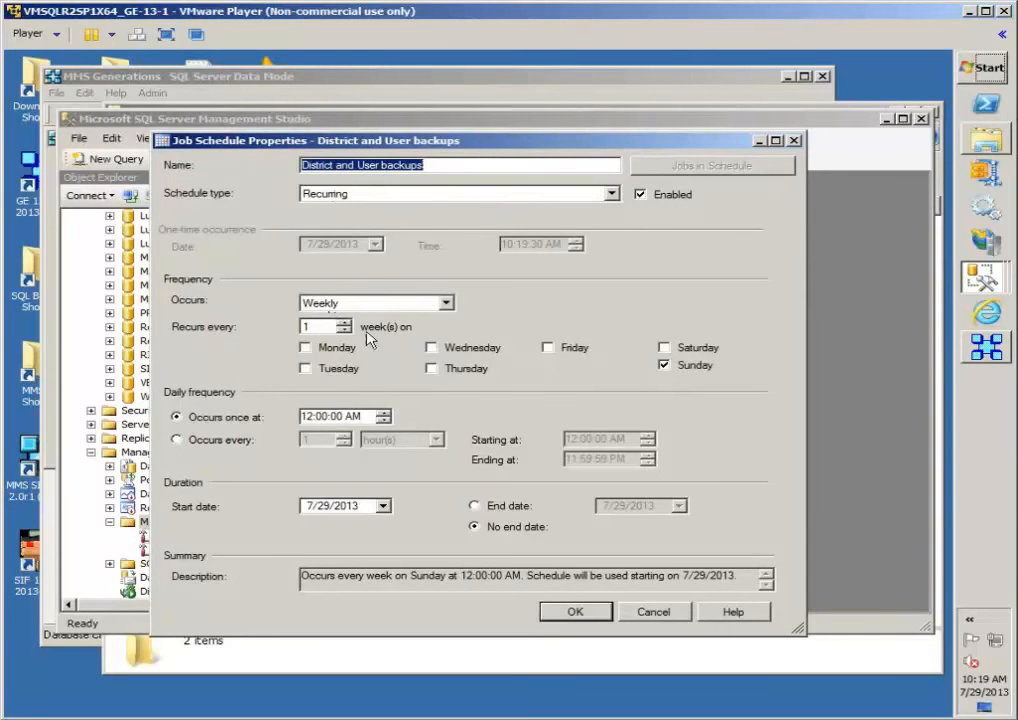
{"action": "left_click", "coordinate": [446, 302]}
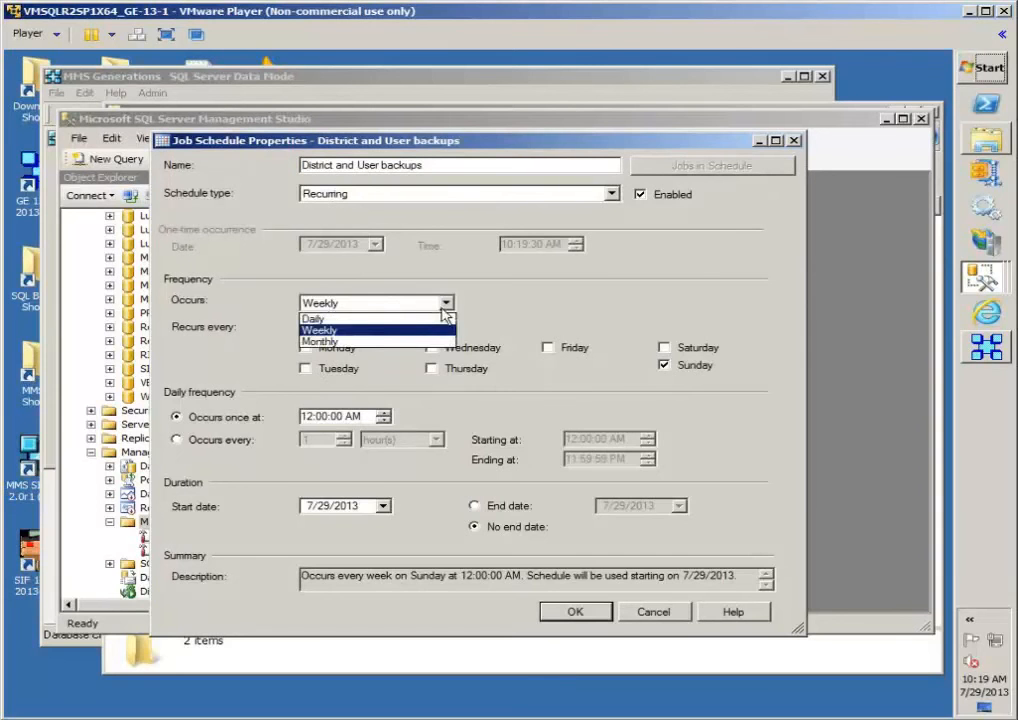
{"action": "left_click", "coordinate": [381, 319]}
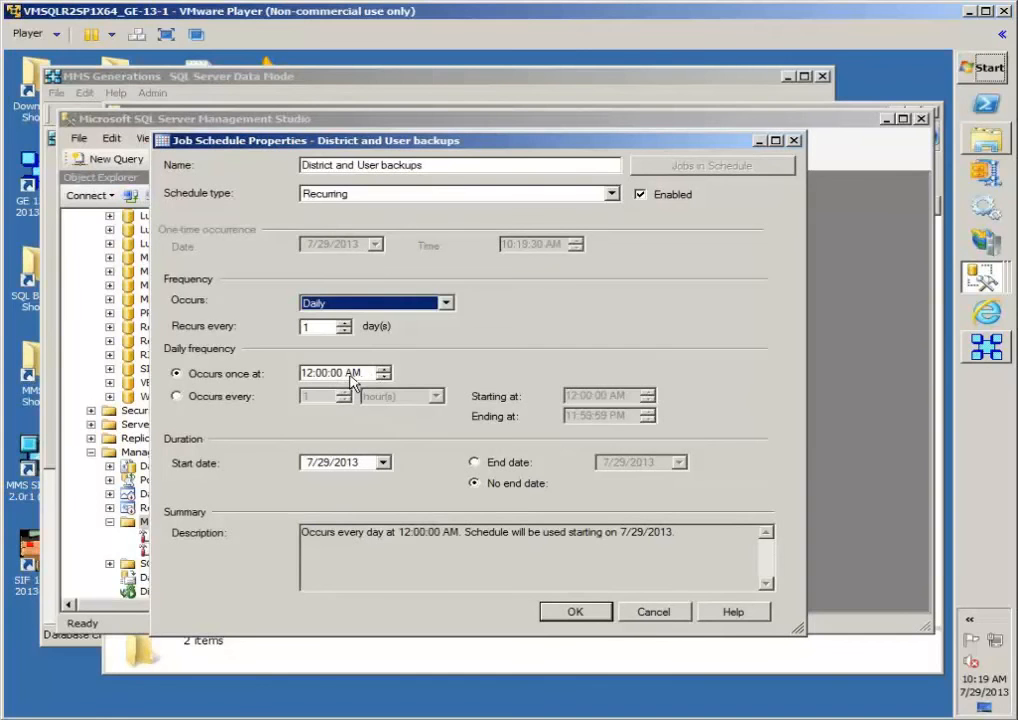
{"action": "left_click", "coordinate": [310, 376]}
{"action": "left_click", "coordinate": [386, 369]}
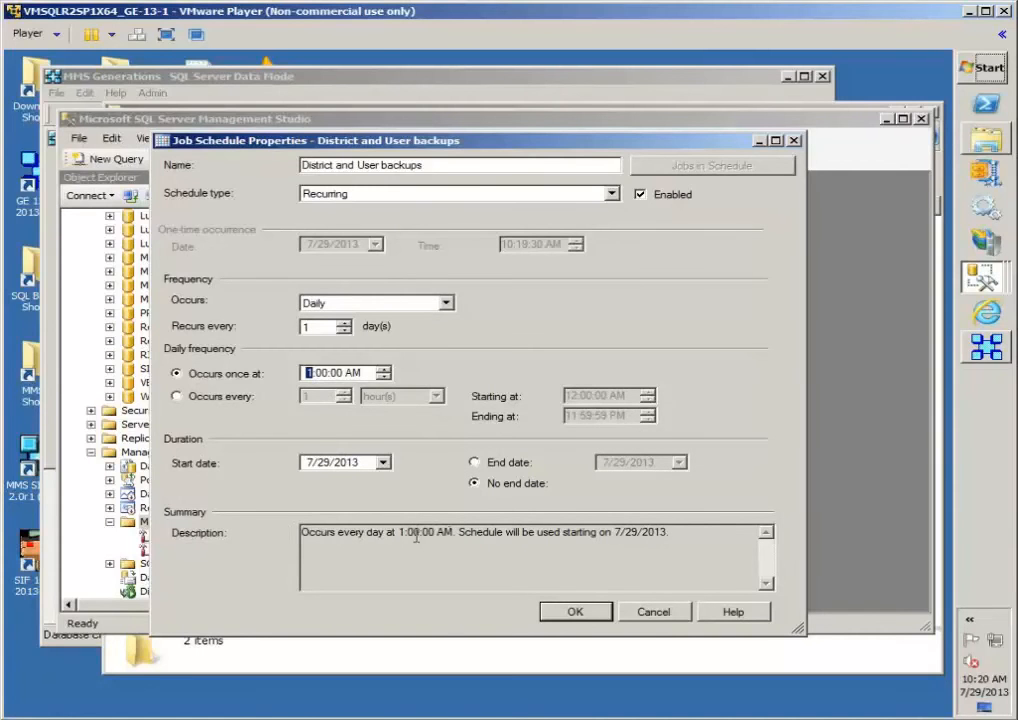
{"action": "left_click", "coordinate": [576, 613]}
{"action": "left_click", "coordinate": [560, 612]}
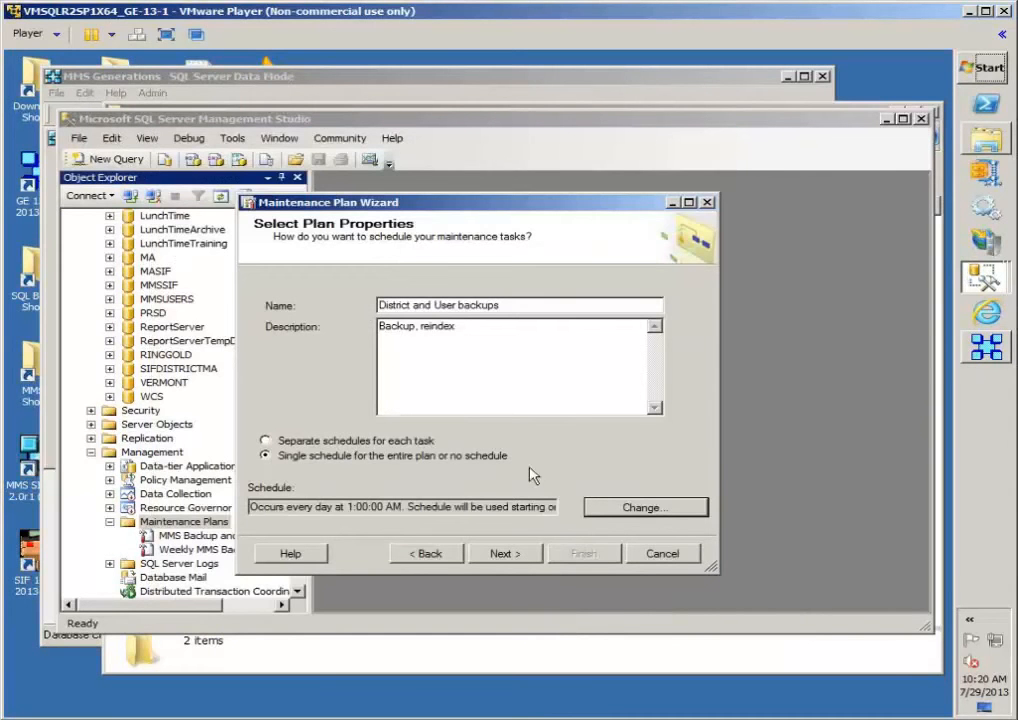
Include the Rebuild Index and Back Up Database (Full) tasks in the maintenance plan
{"action": "left_click", "coordinate": [505, 551]}
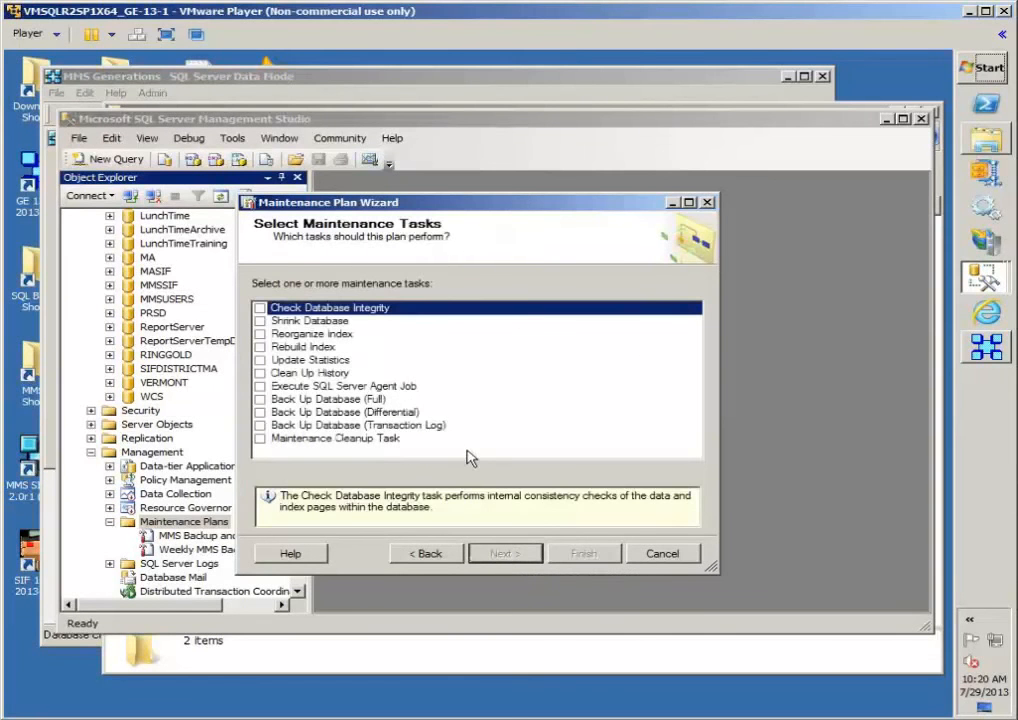
{"action": "left_click", "coordinate": [261, 347]}
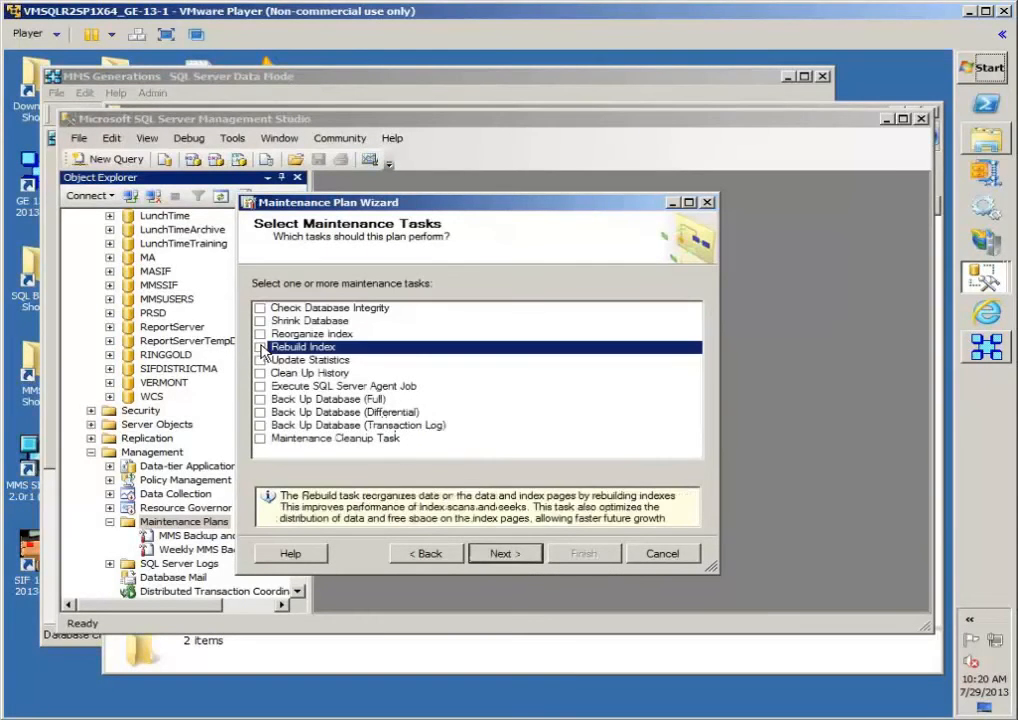
{"action": "left_click", "coordinate": [260, 399]}
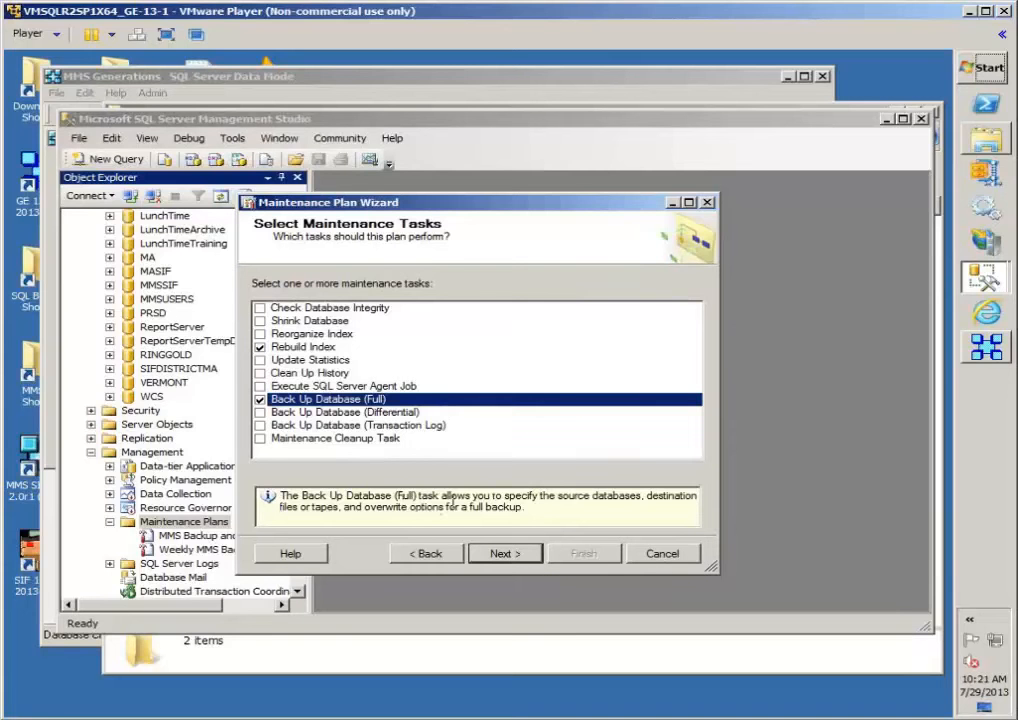
{"action": "left_click", "coordinate": [331, 349]}
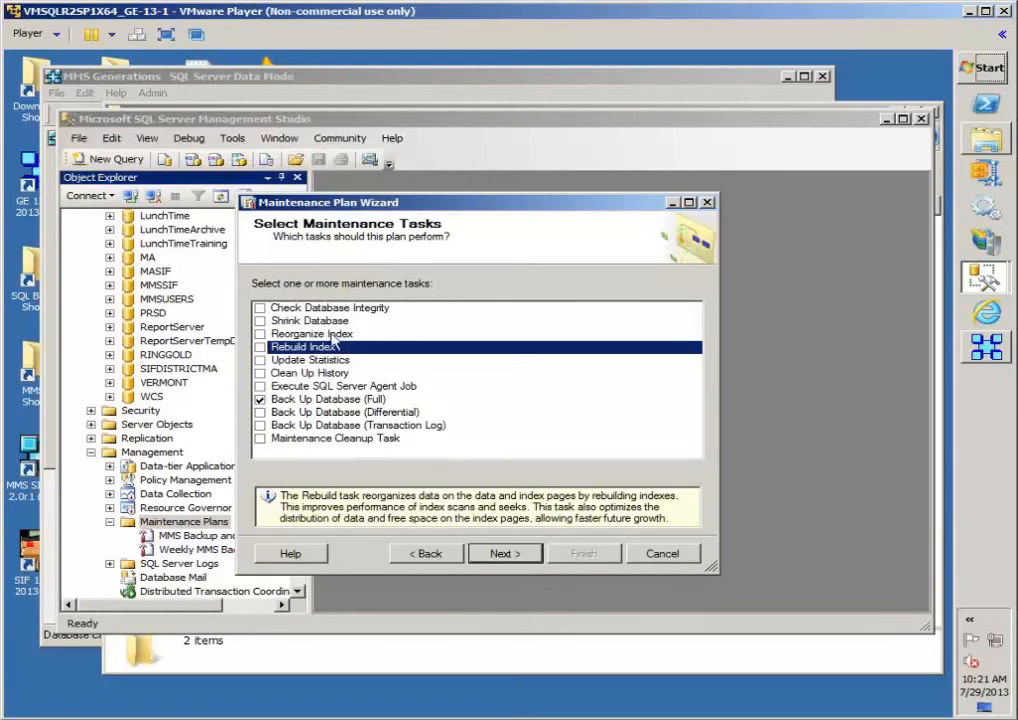
{"action": "left_click", "coordinate": [264, 348]}
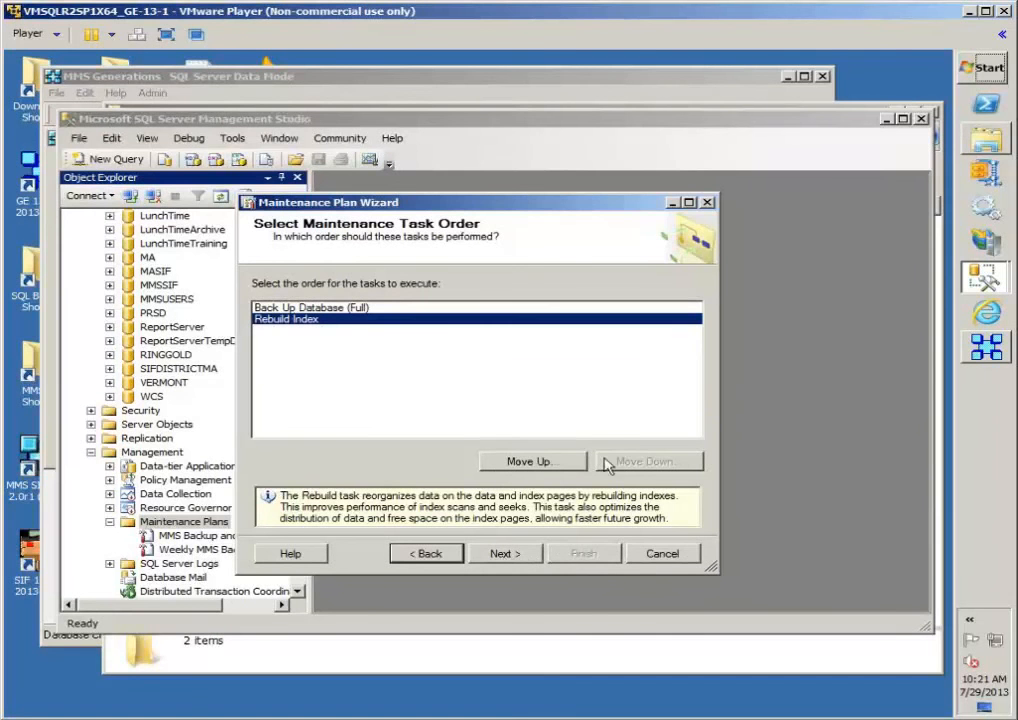
Order the maintenance tasks so that Back Up Database (Full) runs before Rebuild Index, and proceed to the backup task's definition
{"action": "left_click", "coordinate": [507, 463]}
{"action": "left_click", "coordinate": [628, 464]}
{"action": "left_click", "coordinate": [510, 553]}
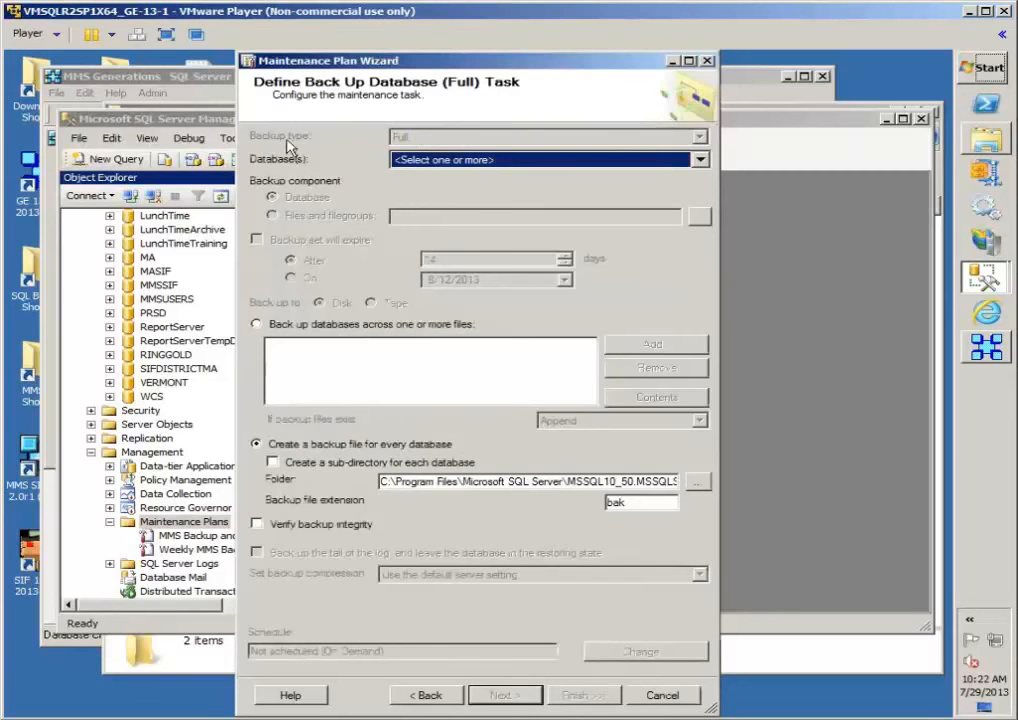
Select the DISTRICT and MMSUSERS databases for the Back Up Database (Full) task
{"action": "left_click", "coordinate": [449, 162]}
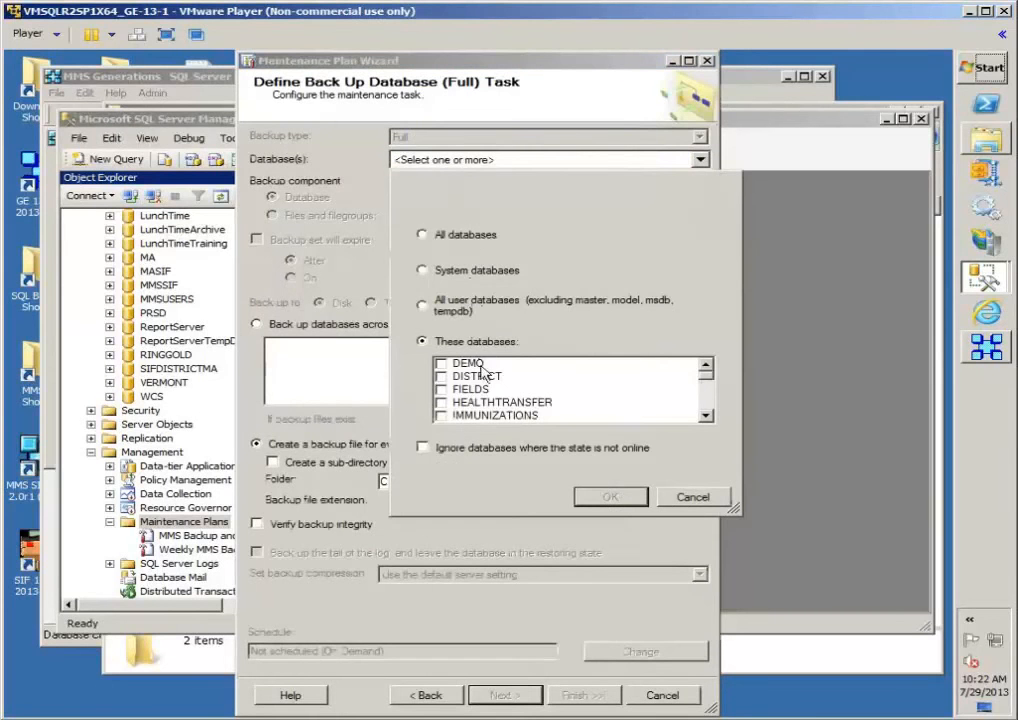
{"action": "left_click", "coordinate": [443, 377]}
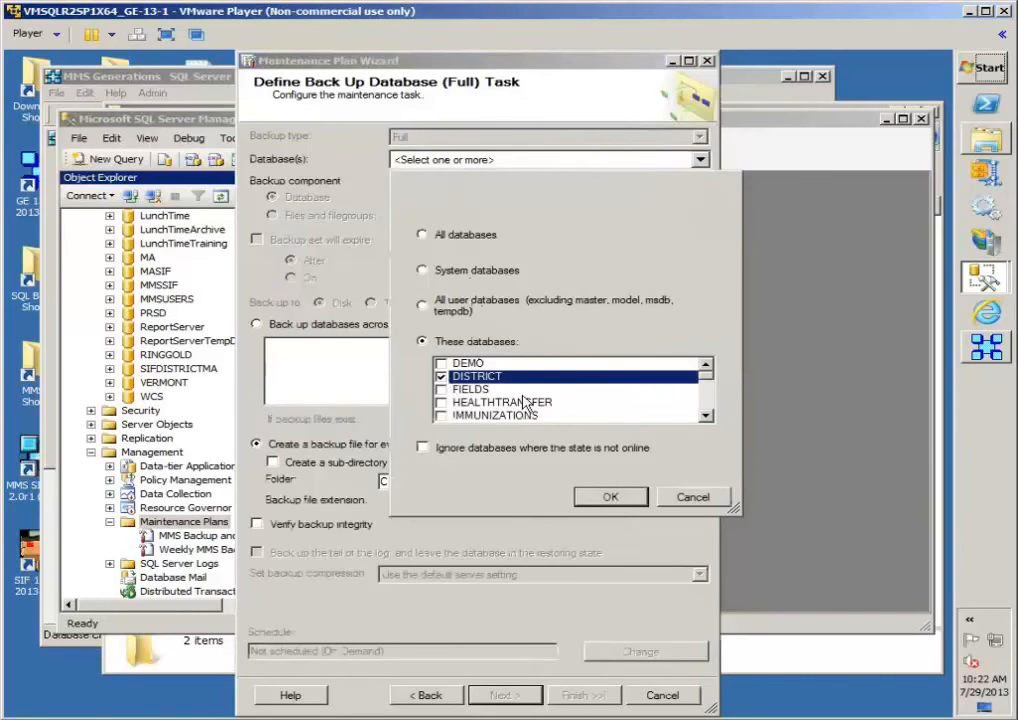
{"action": "scroll", "coordinate": [525, 402], "scroll_direction": "down", "scroll_amount": 1}
{"action": "scroll", "coordinate": [525, 402], "scroll_direction": "down", "scroll_amount": 2}
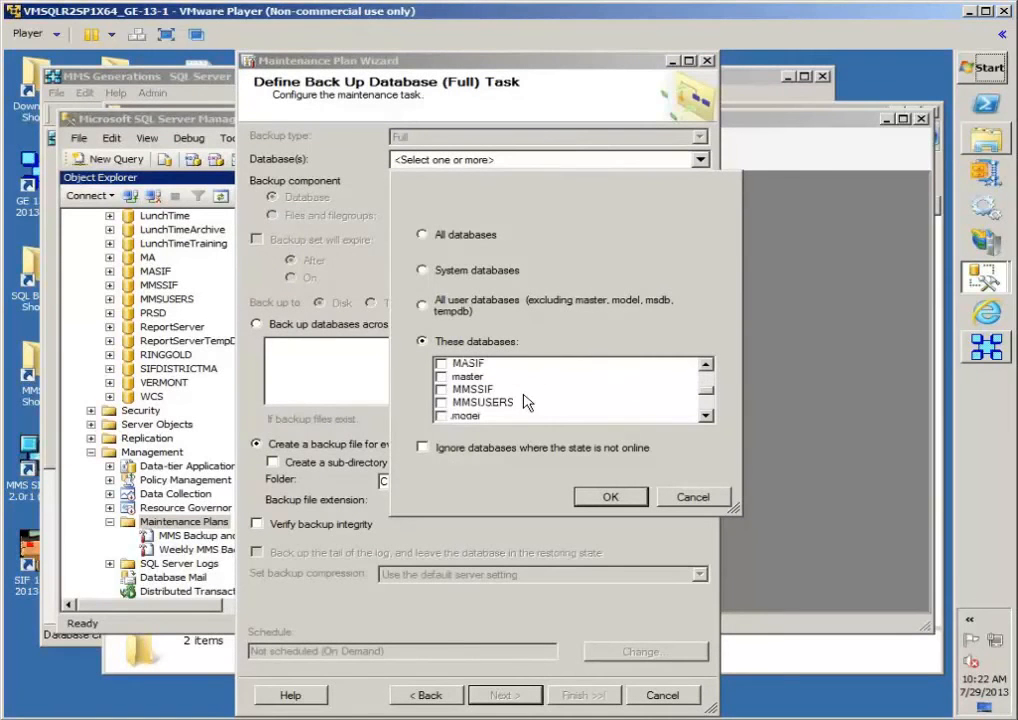
{"action": "left_click", "coordinate": [441, 403]}
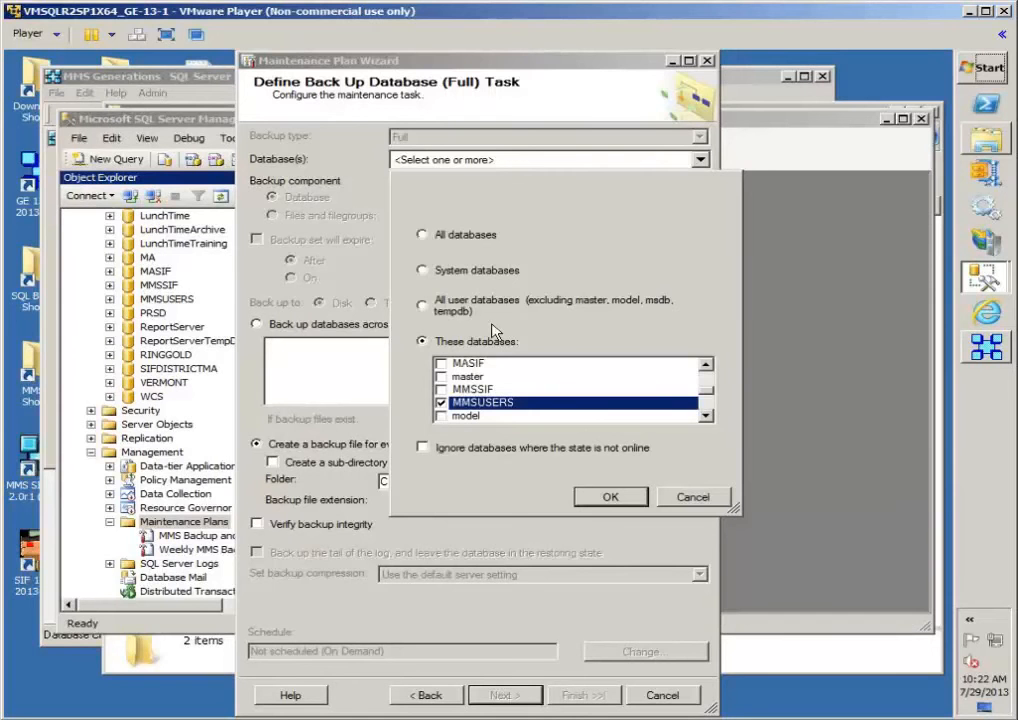
{"action": "left_click", "coordinate": [604, 496]}
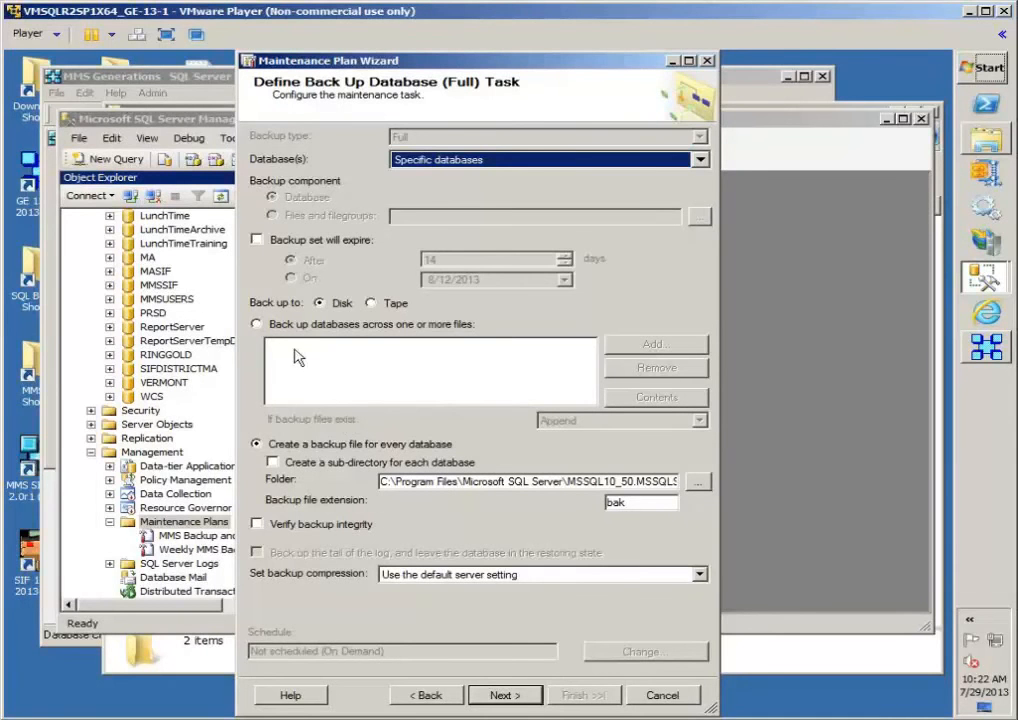
Store the backups in C:\Program Files (x86)\MMSGE\Data with a sub-directory for each database, enable backup integrity verification, and proceed to the Rebuild Index task
{"action": "left_click", "coordinate": [296, 463]}
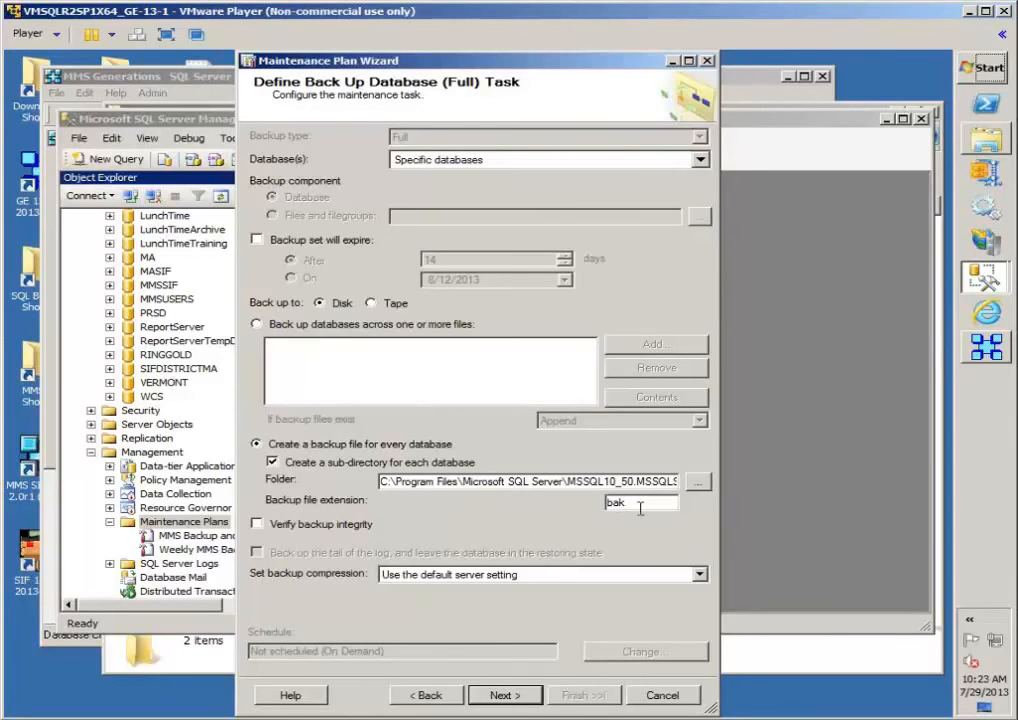
{"action": "left_click", "coordinate": [697, 482]}
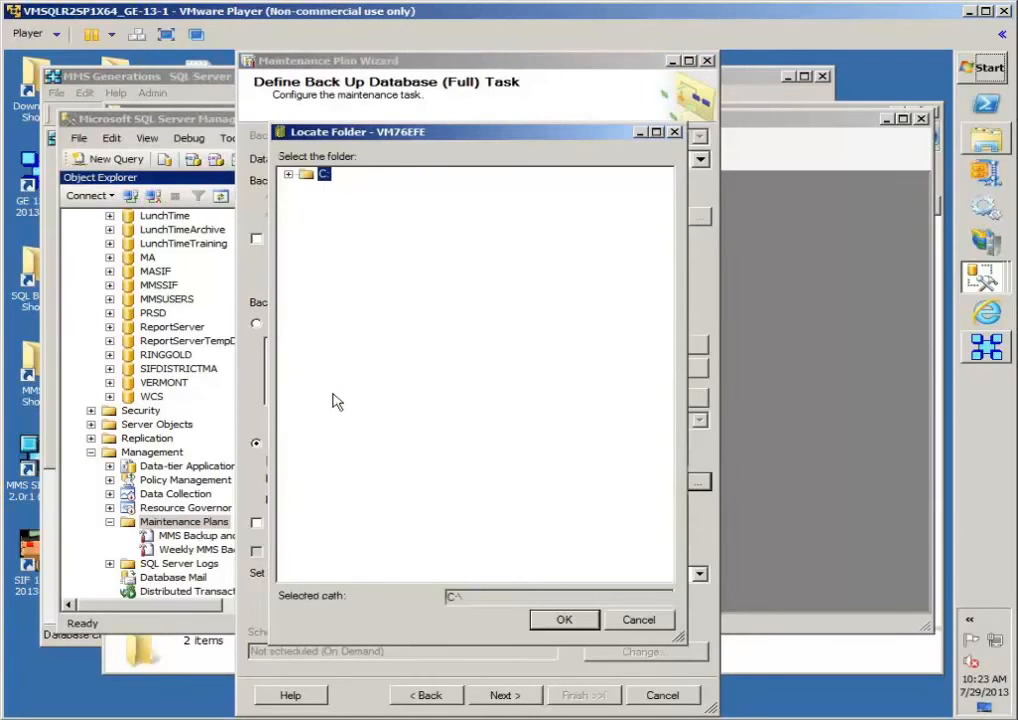
{"action": "left_click", "coordinate": [288, 175]}
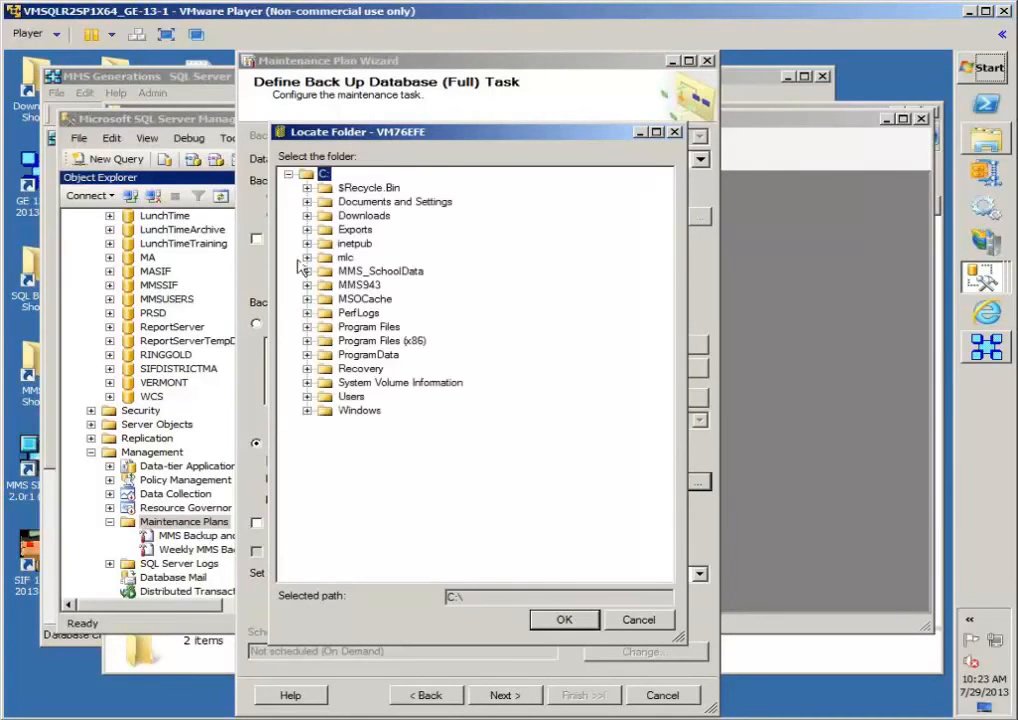
{"action": "left_click", "coordinate": [307, 341]}
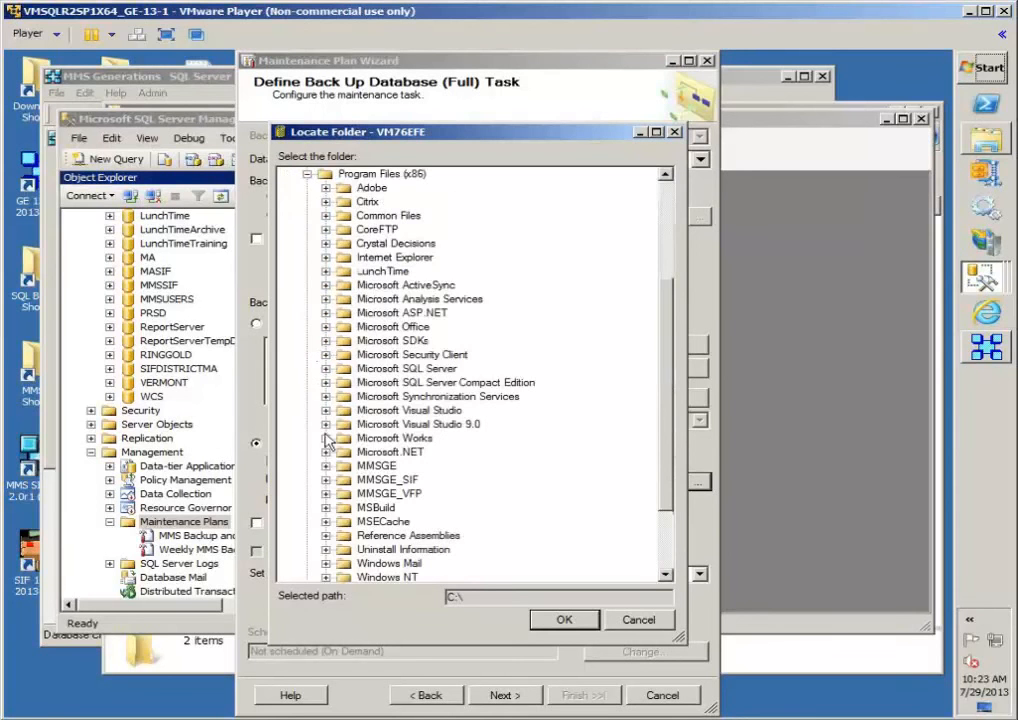
{"action": "left_click", "coordinate": [325, 465]}
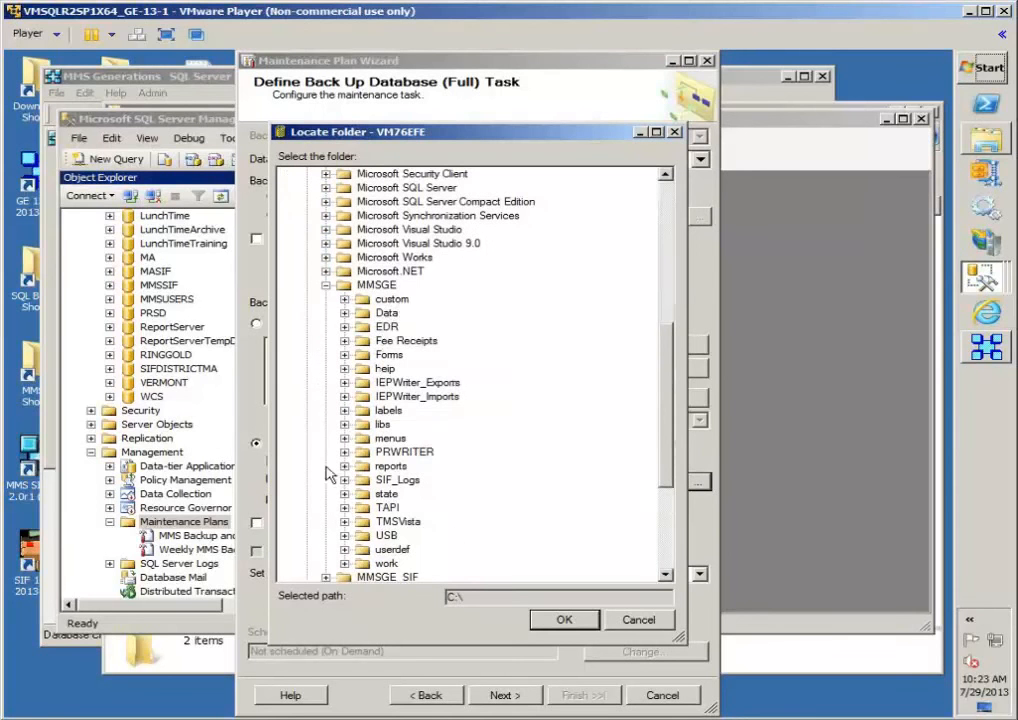
{"action": "left_click", "coordinate": [386, 313]}
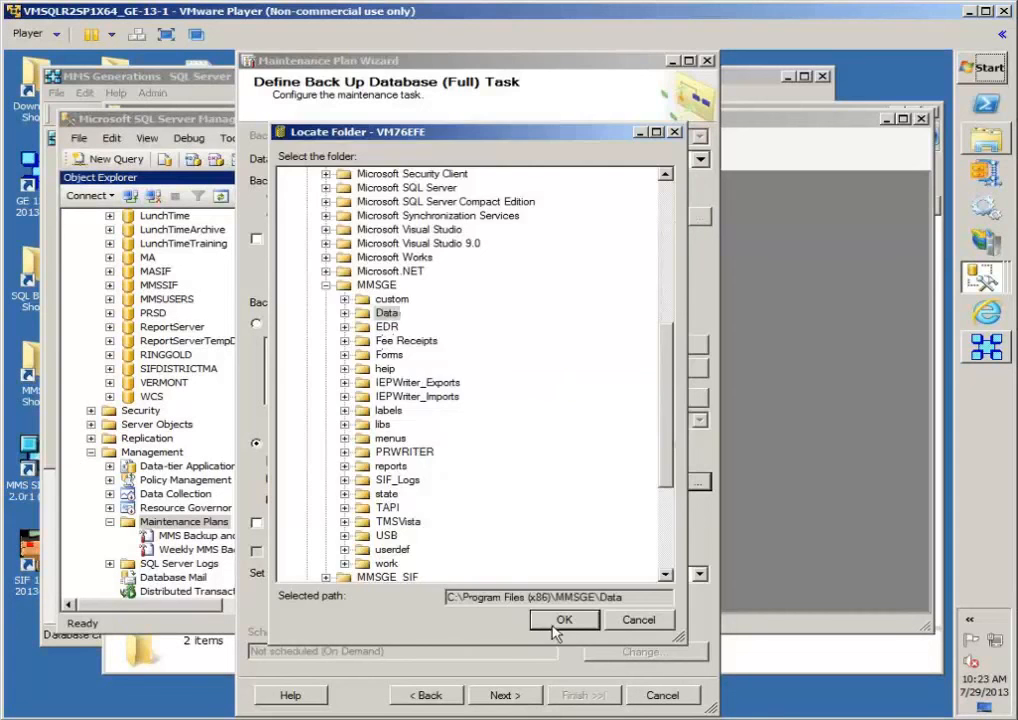
{"action": "left_click", "coordinate": [561, 621]}
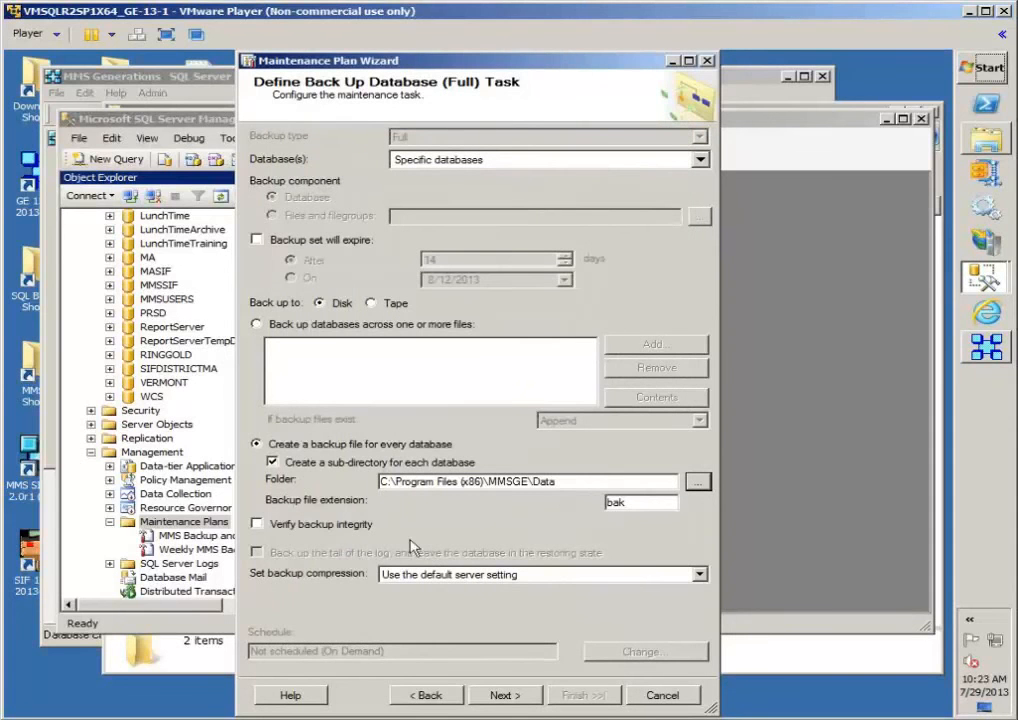
{"action": "left_click", "coordinate": [342, 536]}
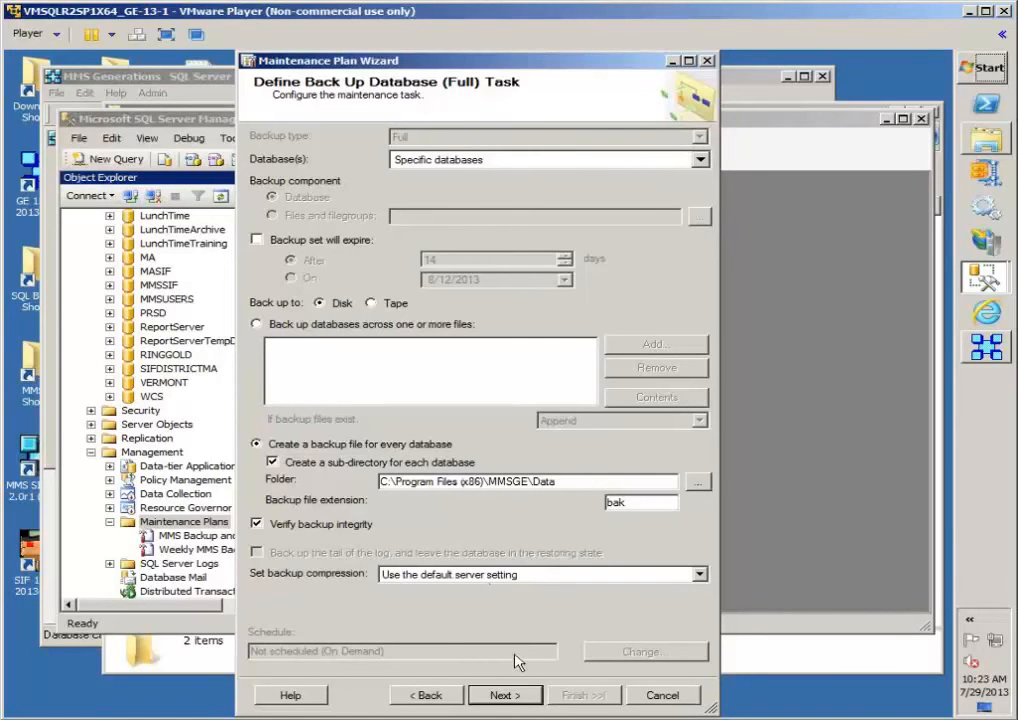
{"action": "left_click", "coordinate": [505, 697]}
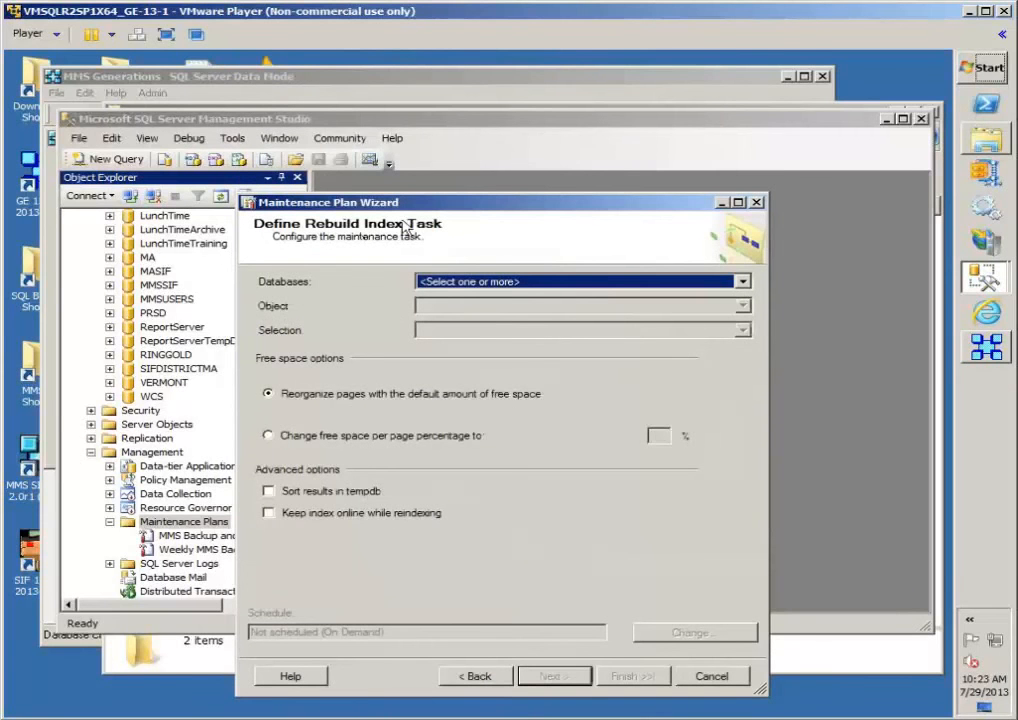
Apply the Rebuild Index task to the DISTRICT and MMSUSERS databases and proceed to the report options
{"action": "left_click", "coordinate": [462, 285]}
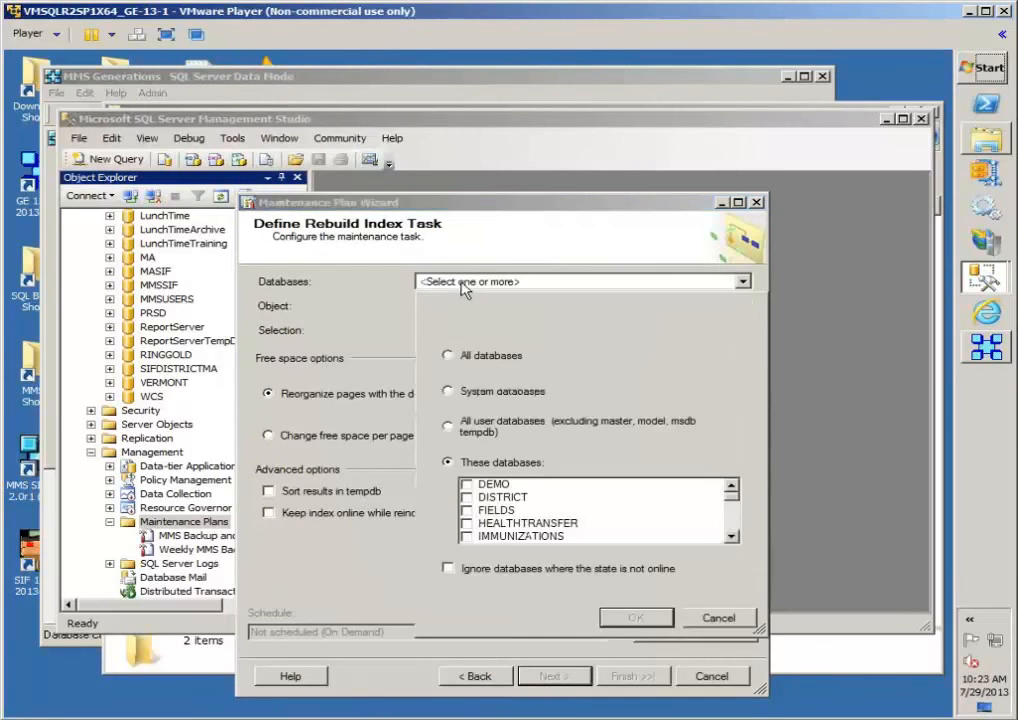
{"action": "left_click", "coordinate": [466, 497]}
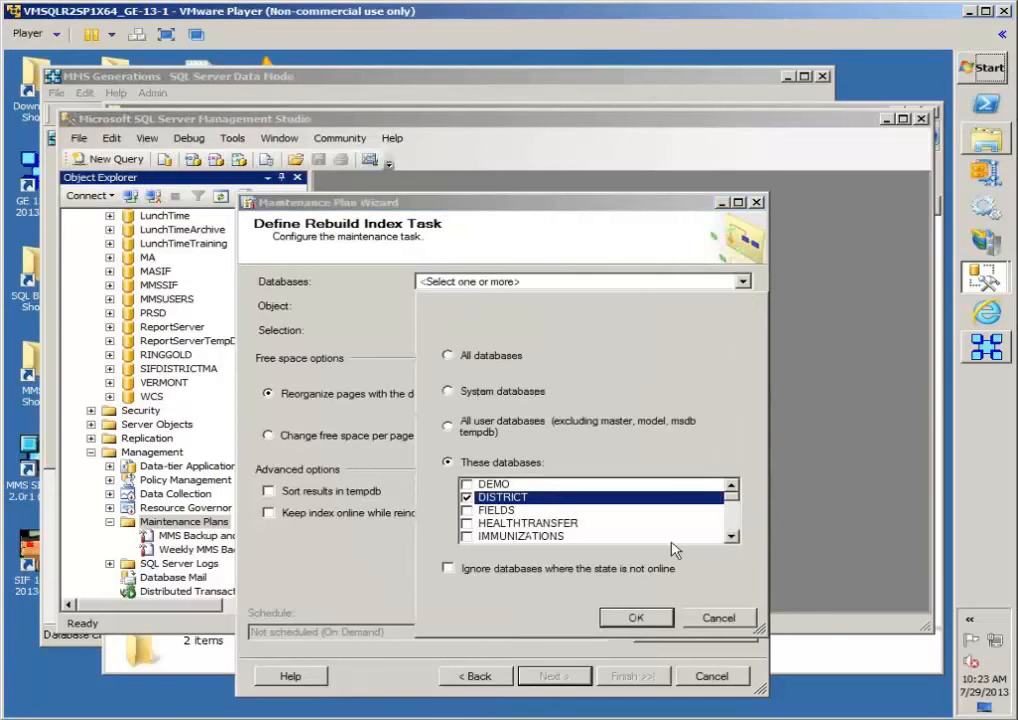
{"action": "left_click", "coordinate": [733, 524]}
{"action": "left_click", "coordinate": [733, 524]}
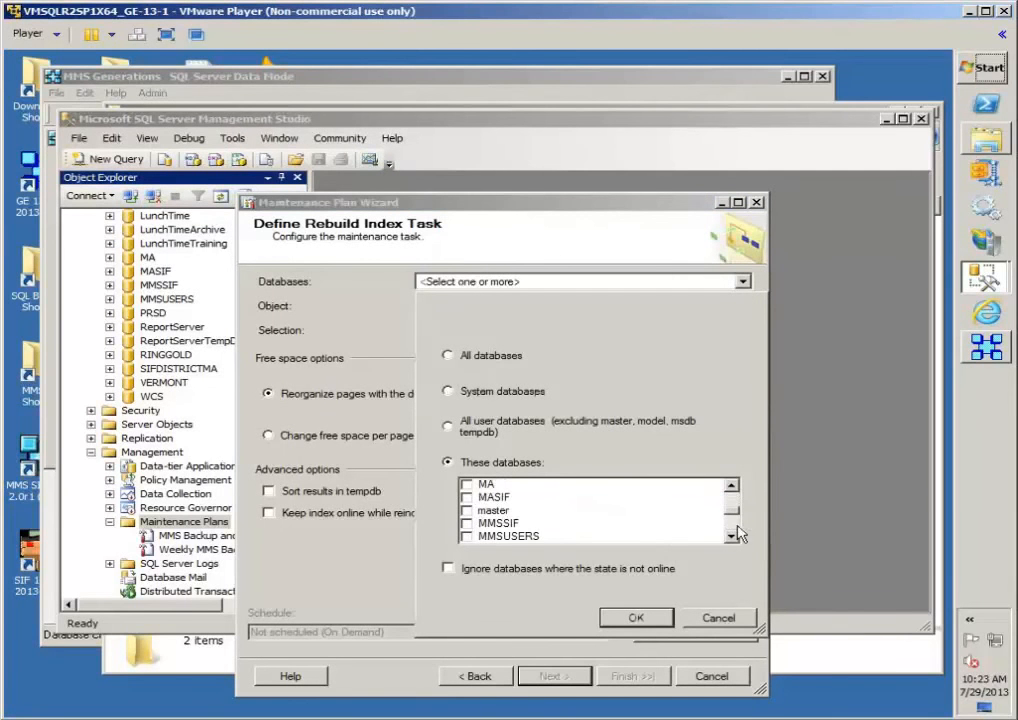
{"action": "left_click", "coordinate": [466, 536]}
{"action": "left_click", "coordinate": [624, 620]}
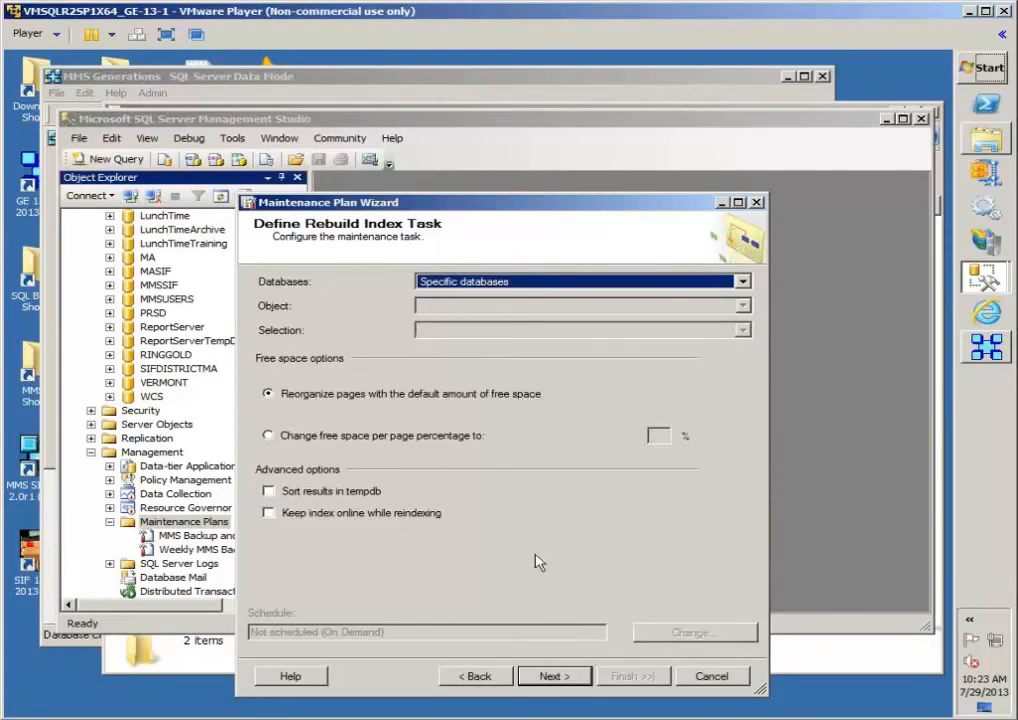
{"action": "left_click", "coordinate": [583, 678]}
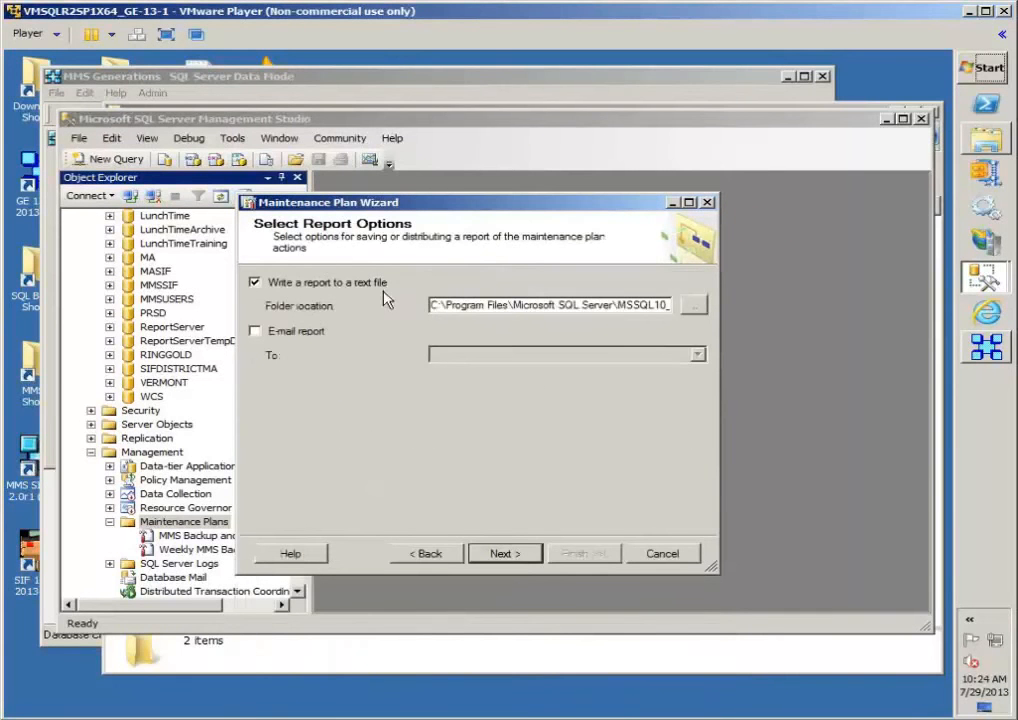
Set the text report's folder location to C:\Program Files (x86)\MMSGE\Data and proceed to the plan summary
{"action": "left_click", "coordinate": [693, 307]}
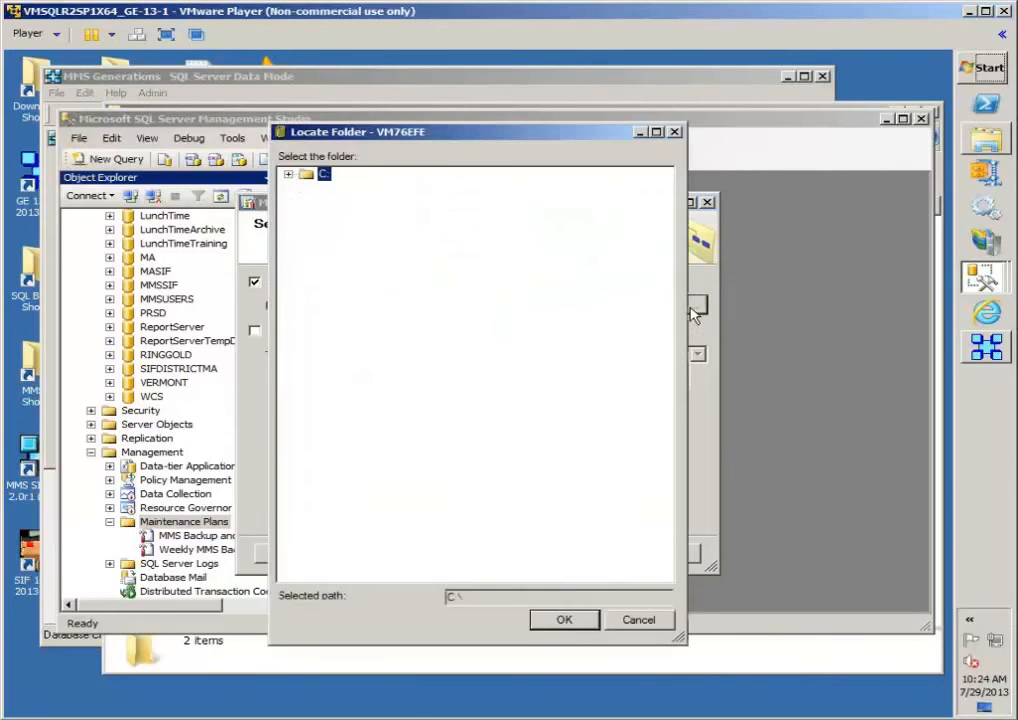
{"action": "left_click", "coordinate": [288, 175]}
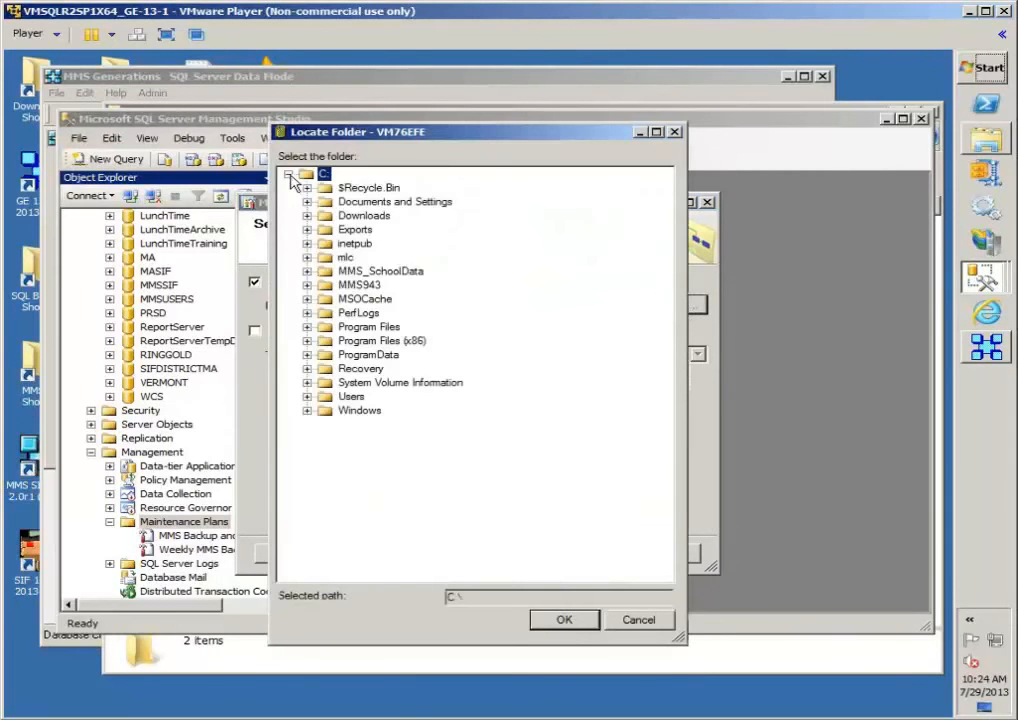
{"action": "left_click", "coordinate": [307, 341]}
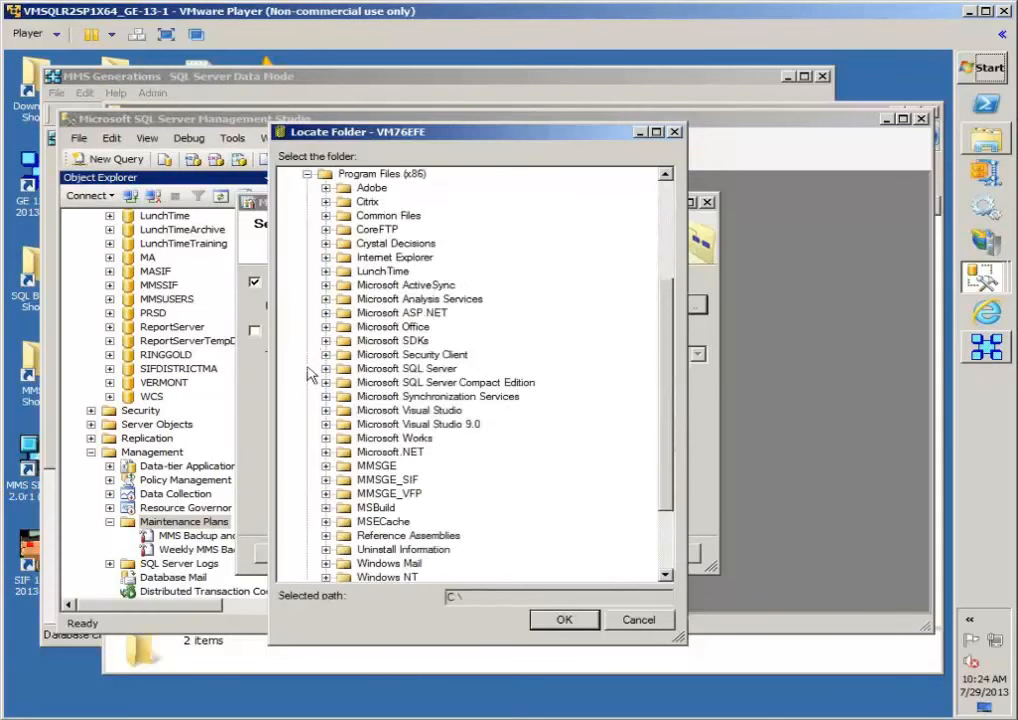
{"action": "left_click", "coordinate": [325, 466]}
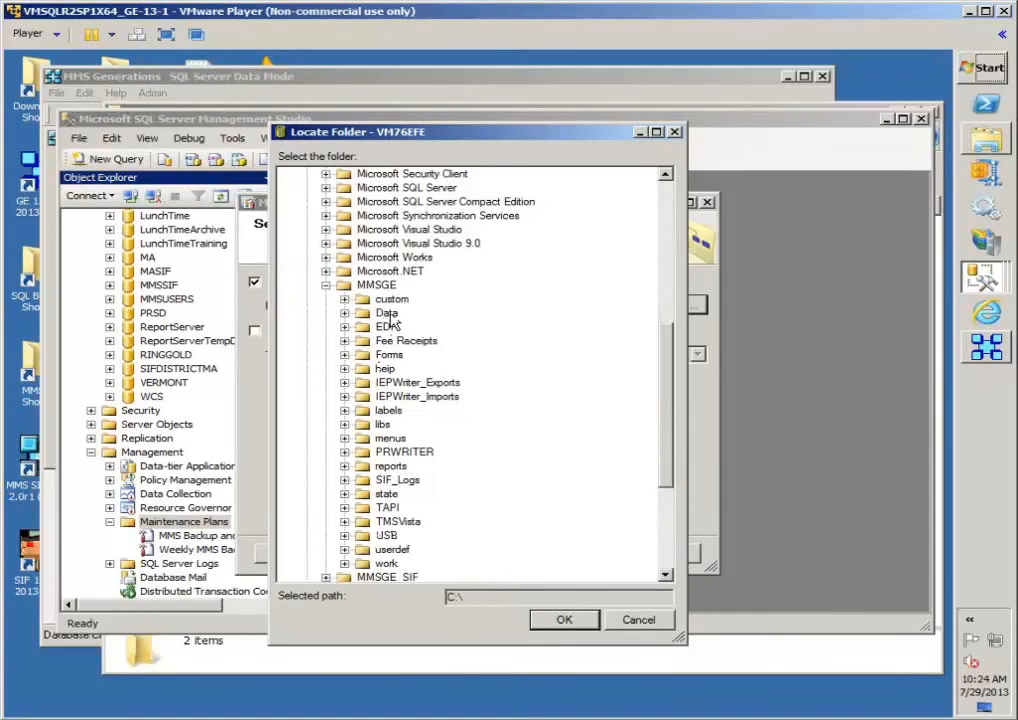
{"action": "left_click", "coordinate": [388, 315]}
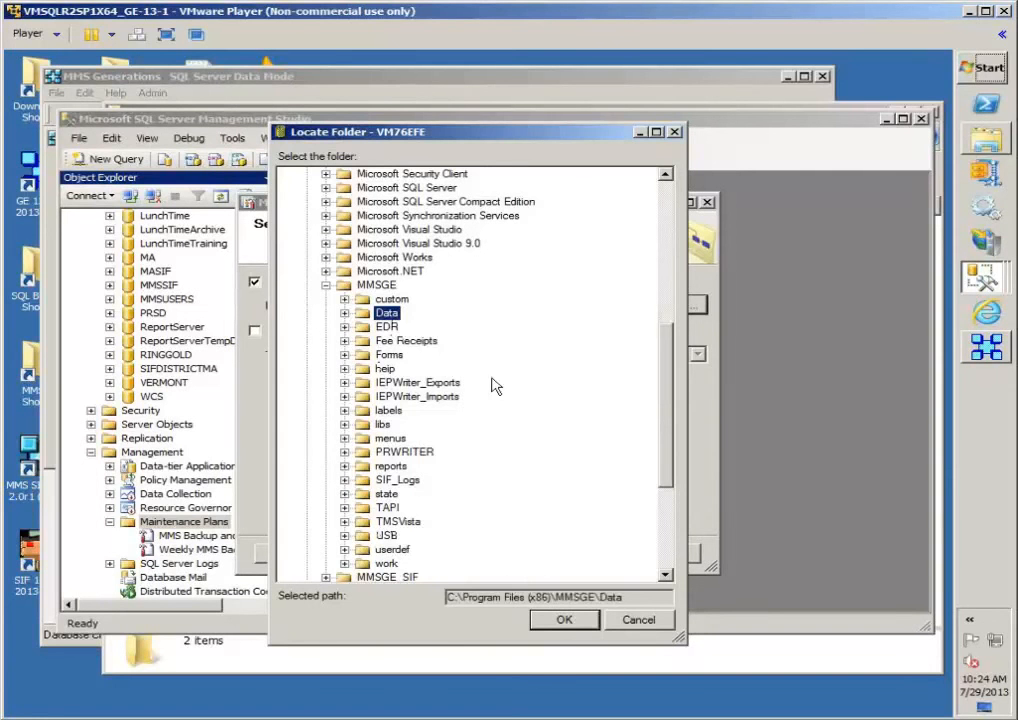
{"action": "left_click", "coordinate": [562, 620]}
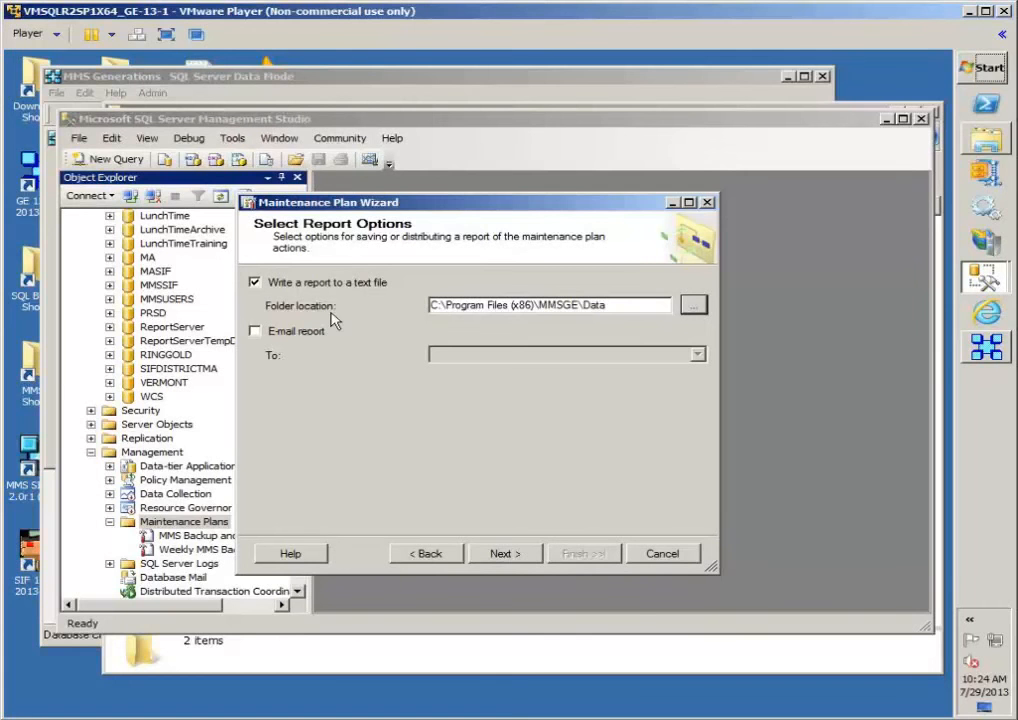
{"action": "left_click", "coordinate": [512, 556]}
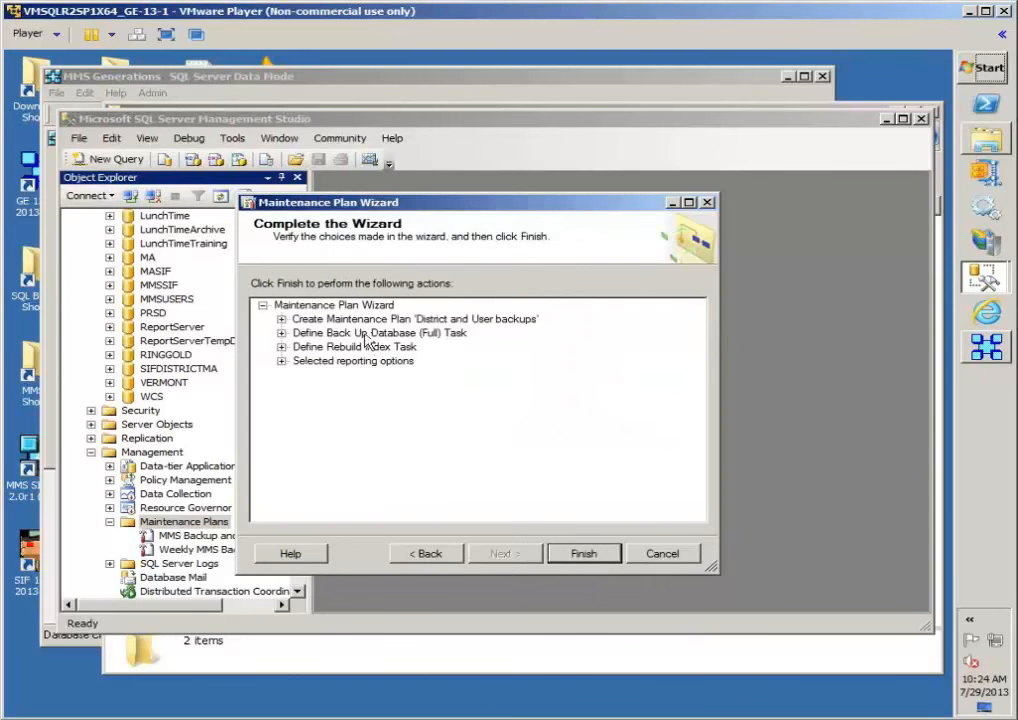
Finish creating the maintenance plan, view the wizard's report, and close the wizard
{"action": "left_click", "coordinate": [580, 554]}
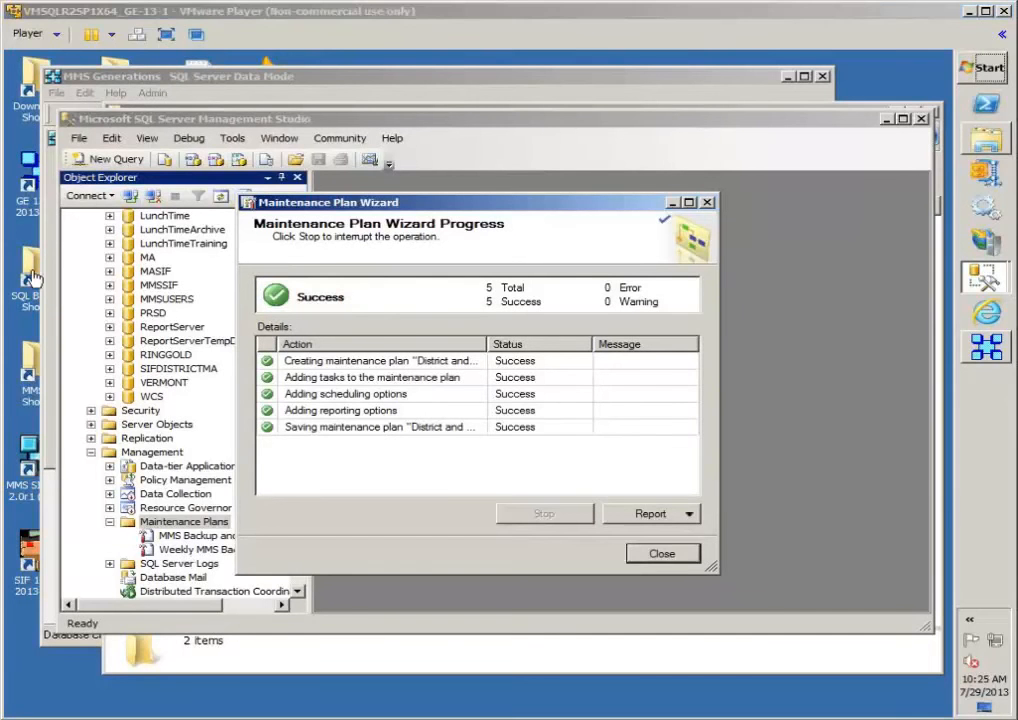
{"action": "left_click", "coordinate": [678, 520]}
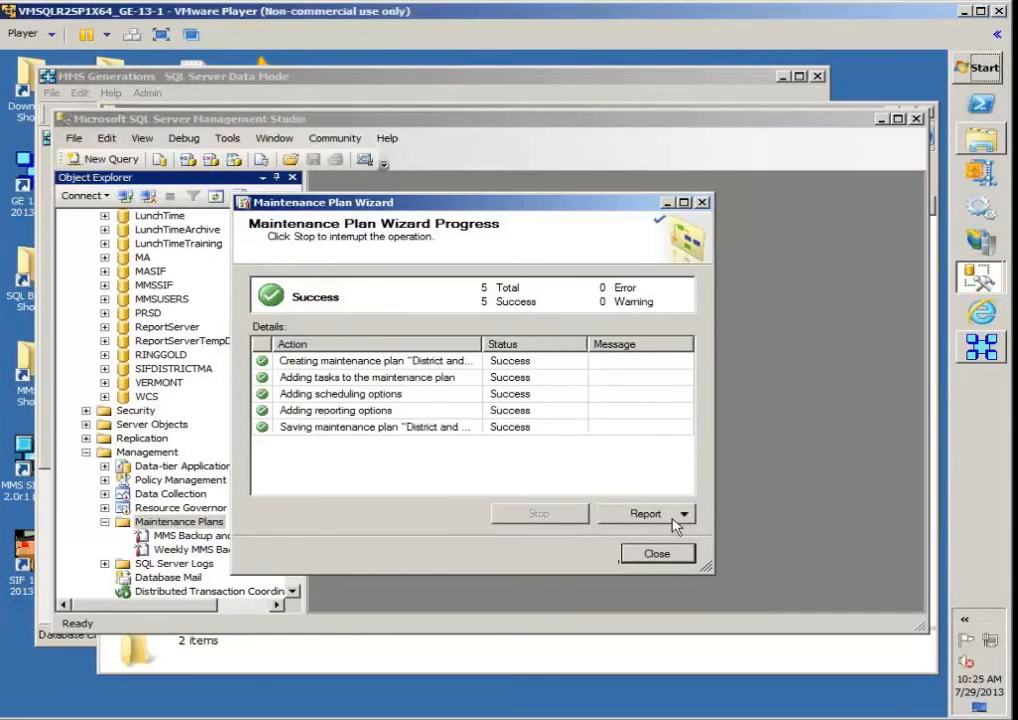
{"action": "left_click", "coordinate": [684, 514]}
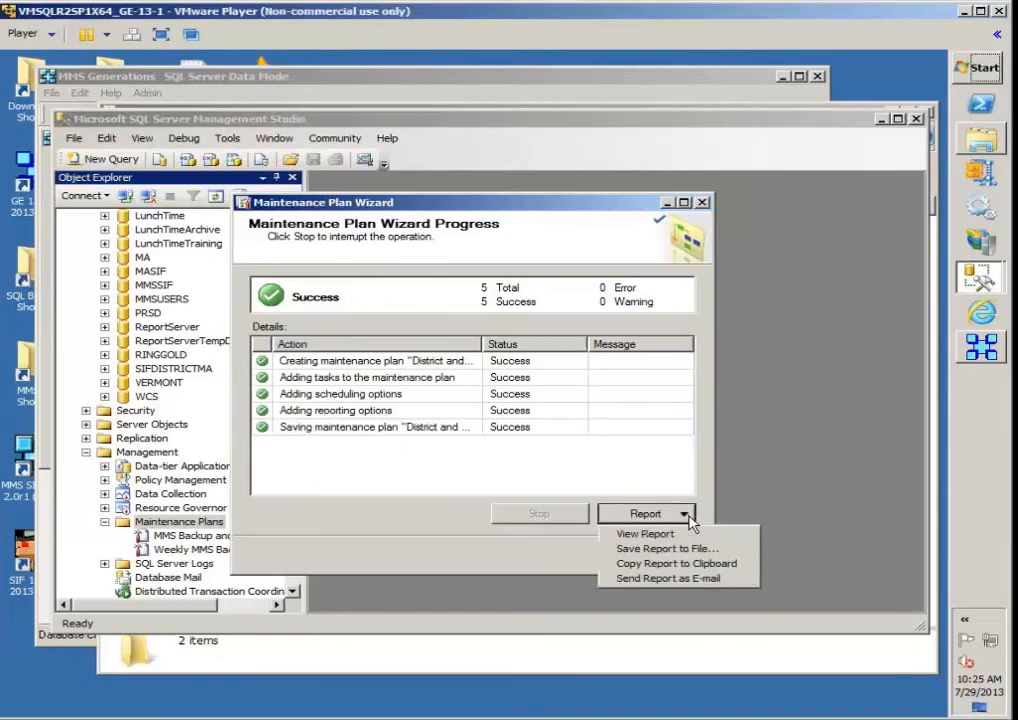
{"action": "left_click", "coordinate": [688, 536]}
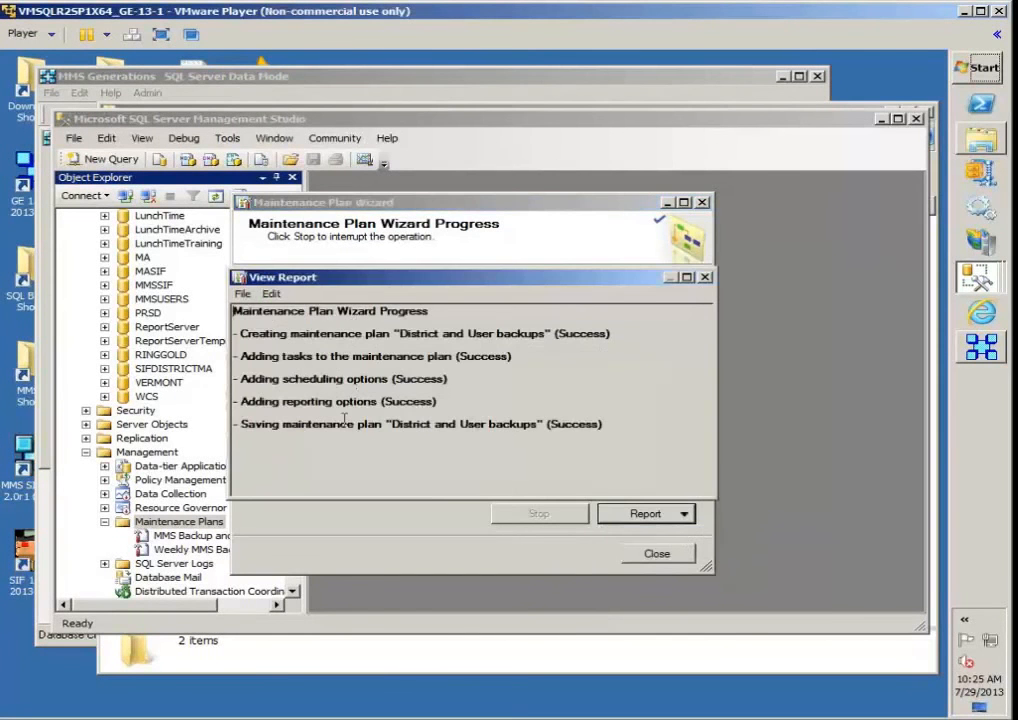
{"action": "left_click", "coordinate": [706, 278]}
{"action": "left_click", "coordinate": [656, 553]}
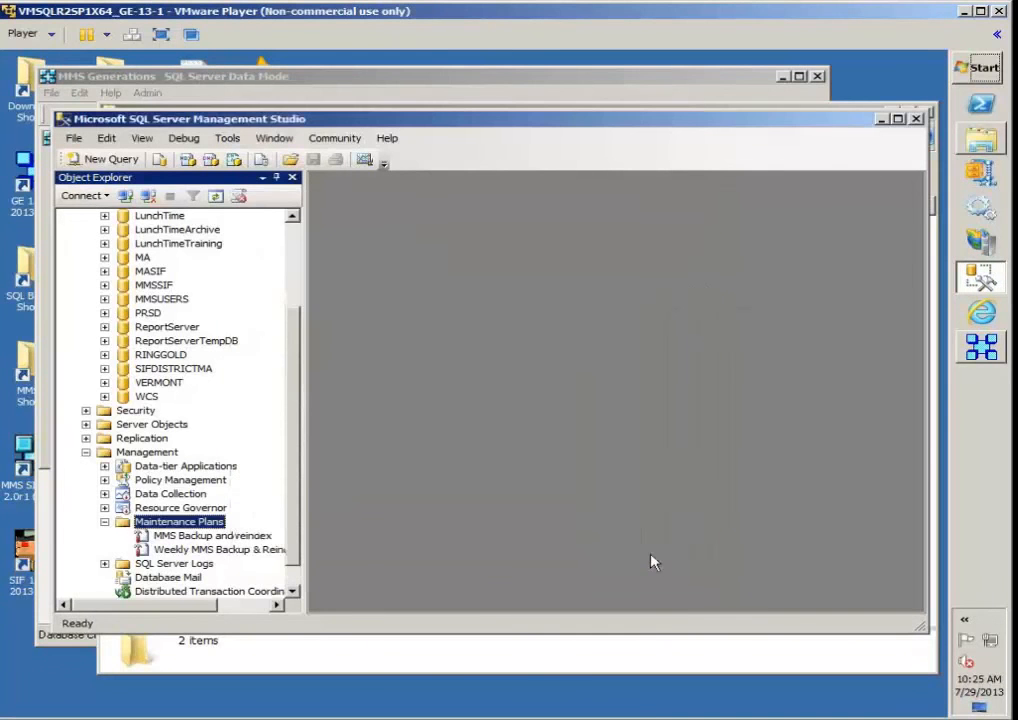
Refresh the Maintenance Plans folder under Management so its list of plans is current
{"action": "left_click", "coordinate": [105, 522]}
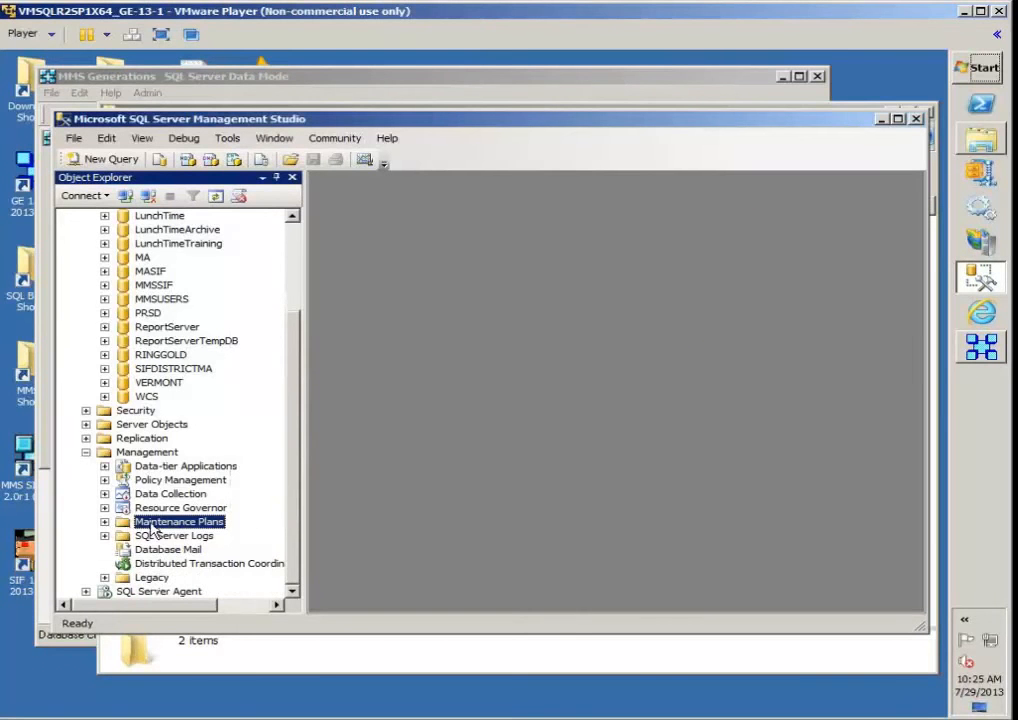
{"action": "double_click", "coordinate": [151, 524]}
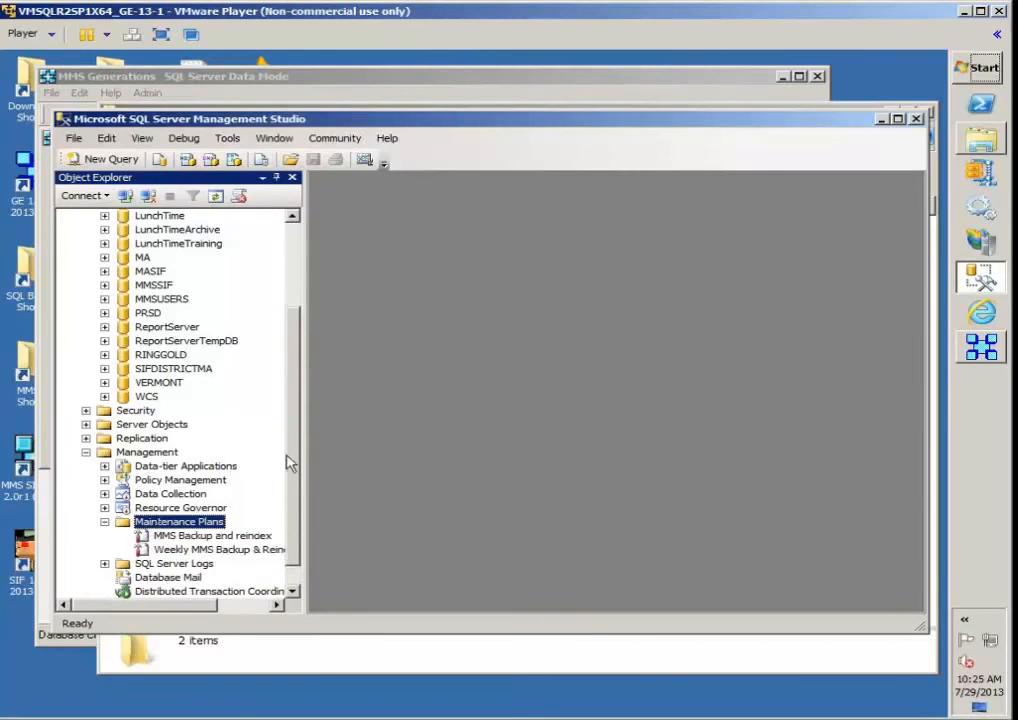
{"action": "left_click", "coordinate": [296, 254]}
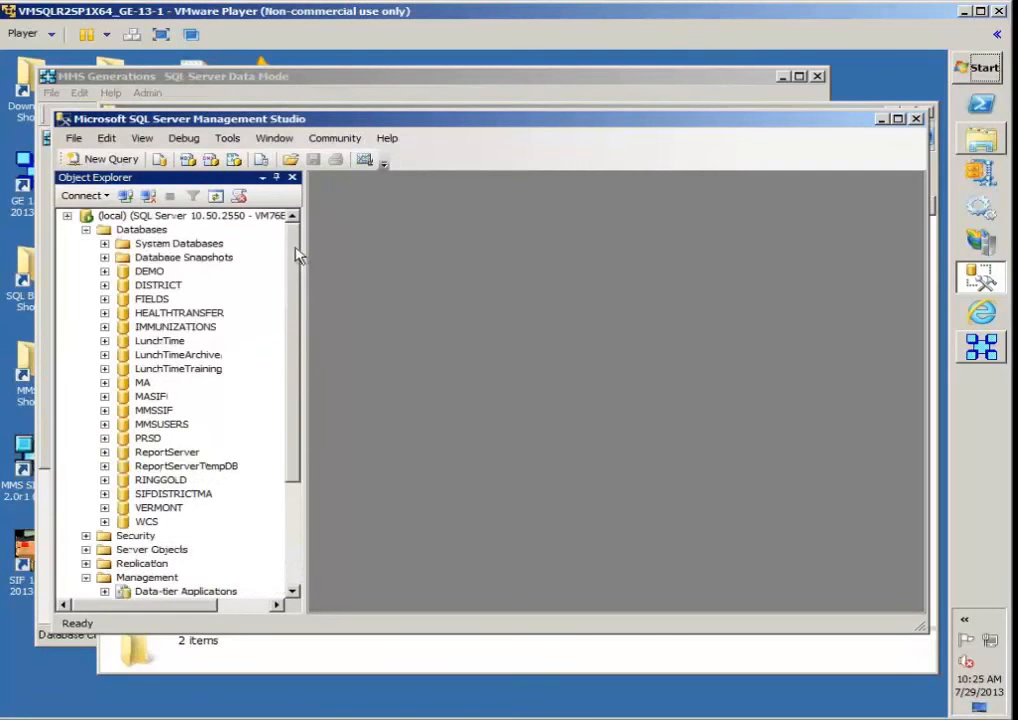
{"action": "left_click_drag", "start_coordinate": [296, 273], "coordinate": [295, 416]}
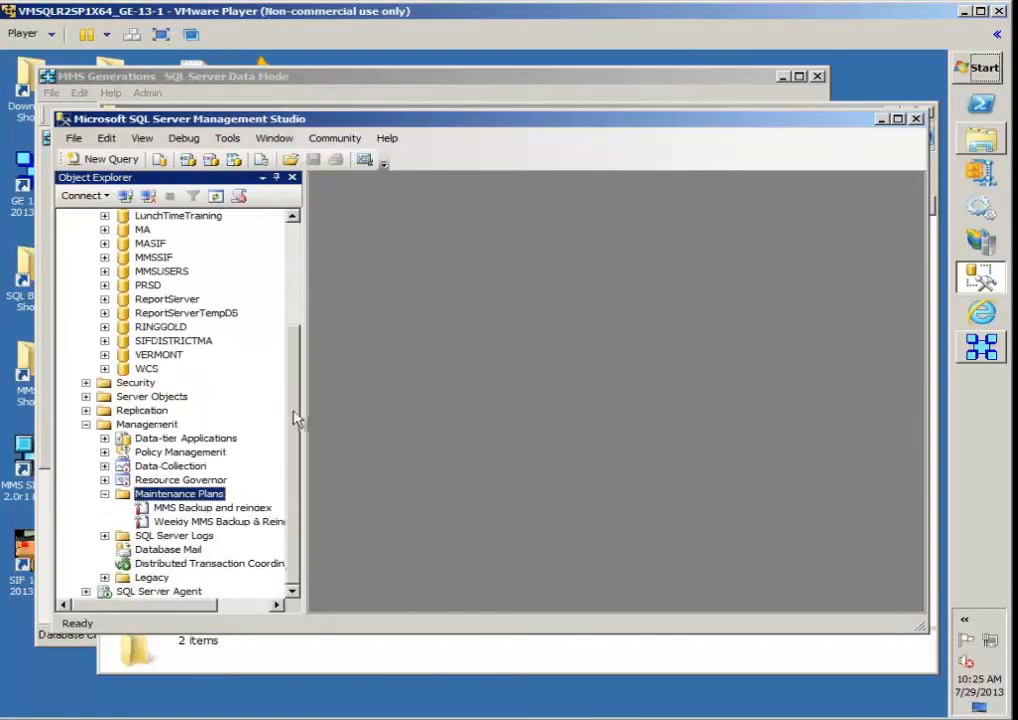
{"action": "right_click", "coordinate": [190, 499]}
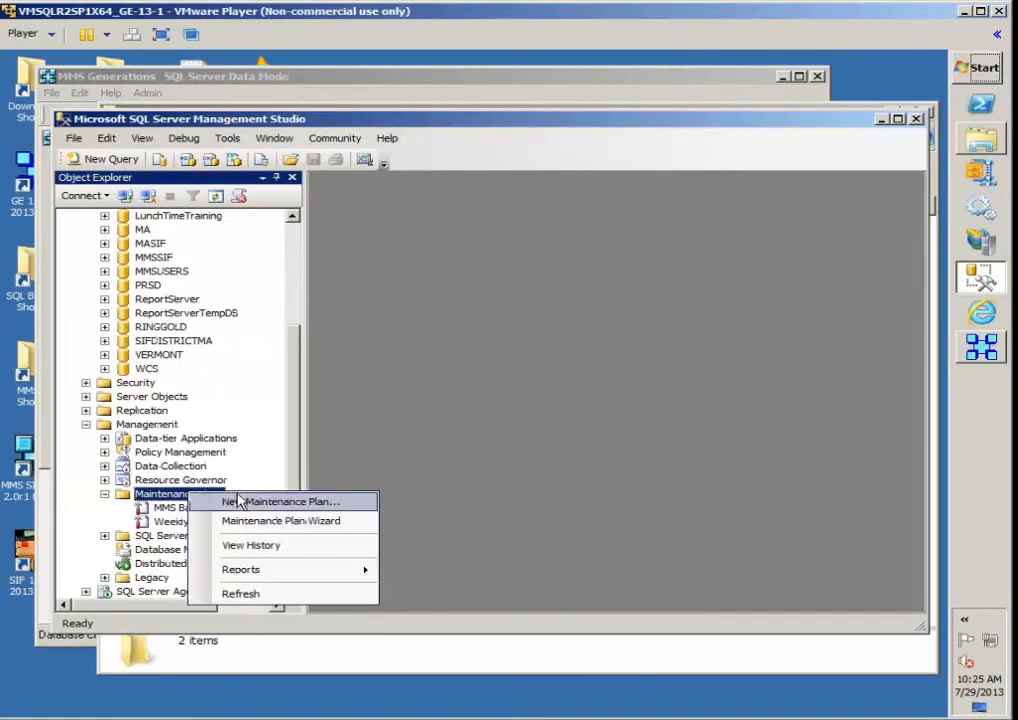
{"action": "left_click", "coordinate": [242, 594]}
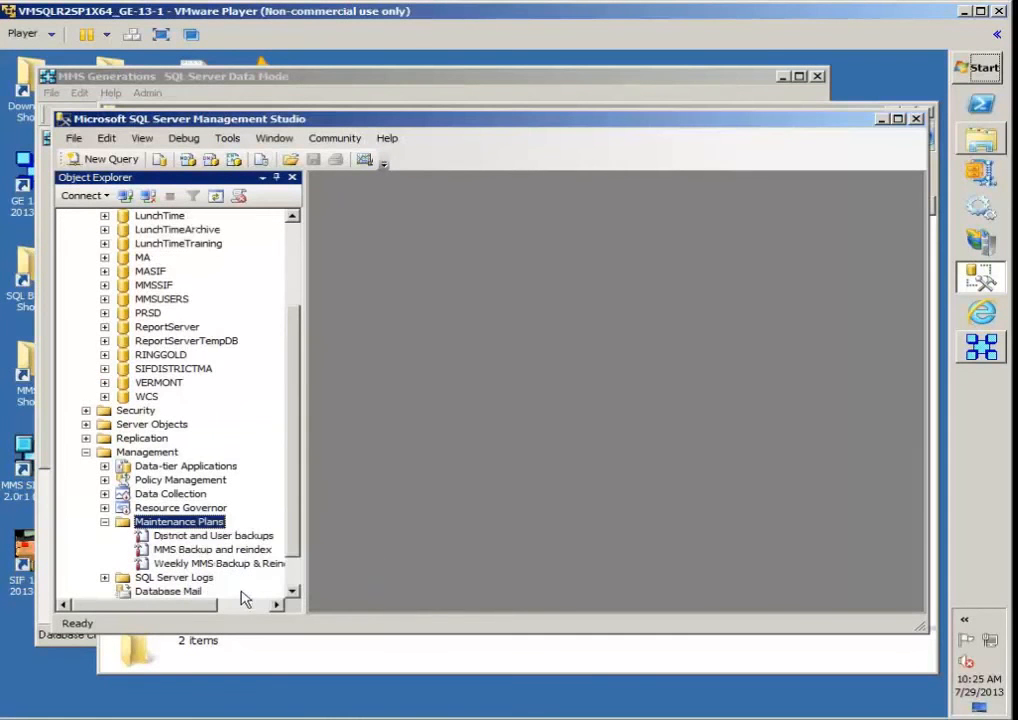
Open the District and User backups plan and widen its Back Up Database and Rebuild Index tasks to examine their full details
{"action": "left_click", "coordinate": [190, 538]}
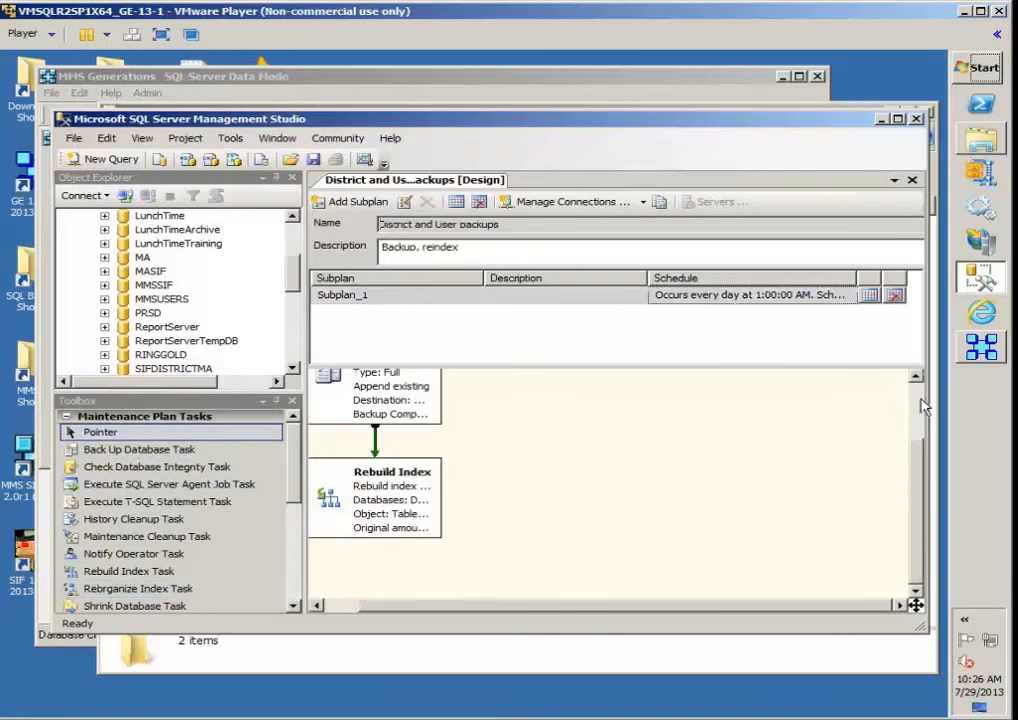
{"action": "scroll", "coordinate": [590, 380], "scroll_direction": "up", "scroll_amount": 2}
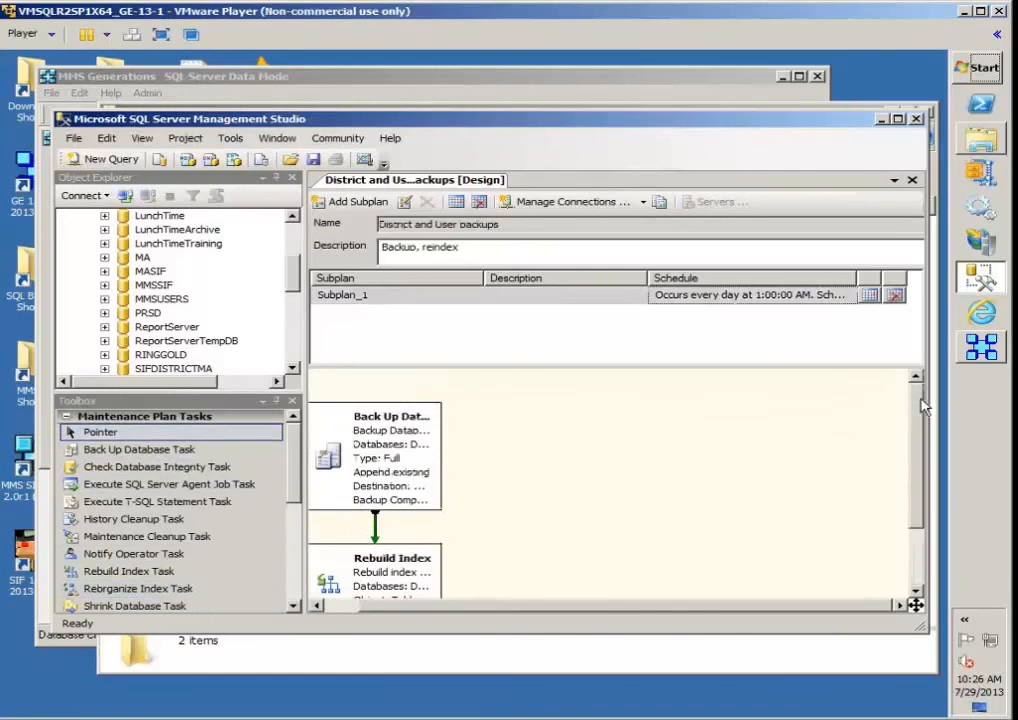
{"action": "left_click", "coordinate": [441, 452]}
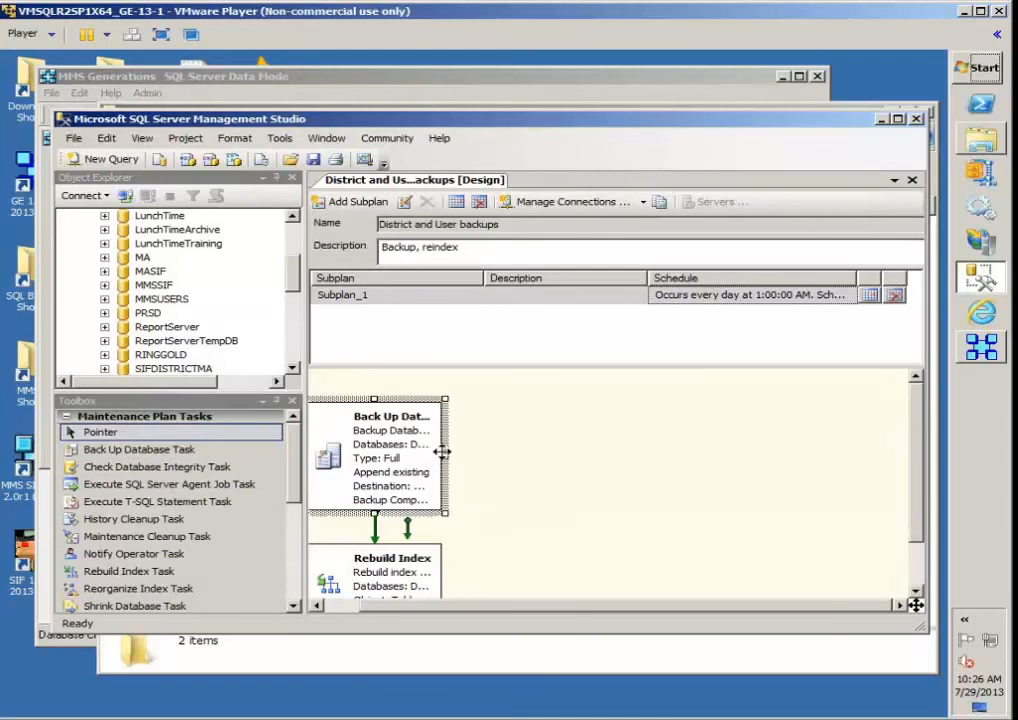
{"action": "left_click_drag", "start_coordinate": [443, 452], "coordinate": [745, 456]}
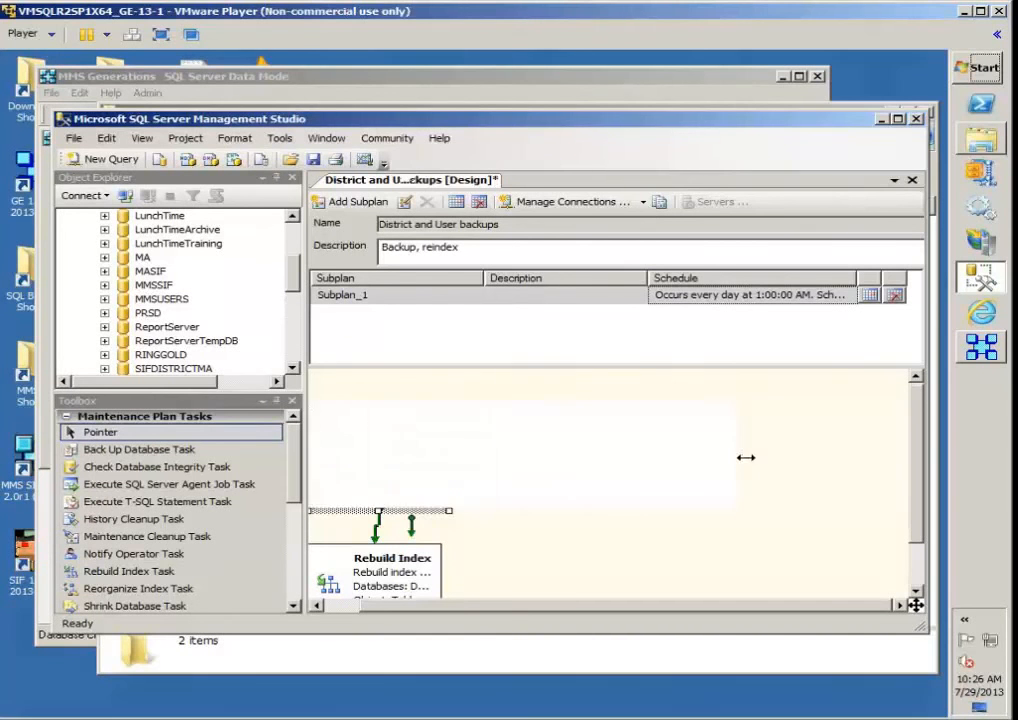
{"action": "left_click", "coordinate": [390, 572]}
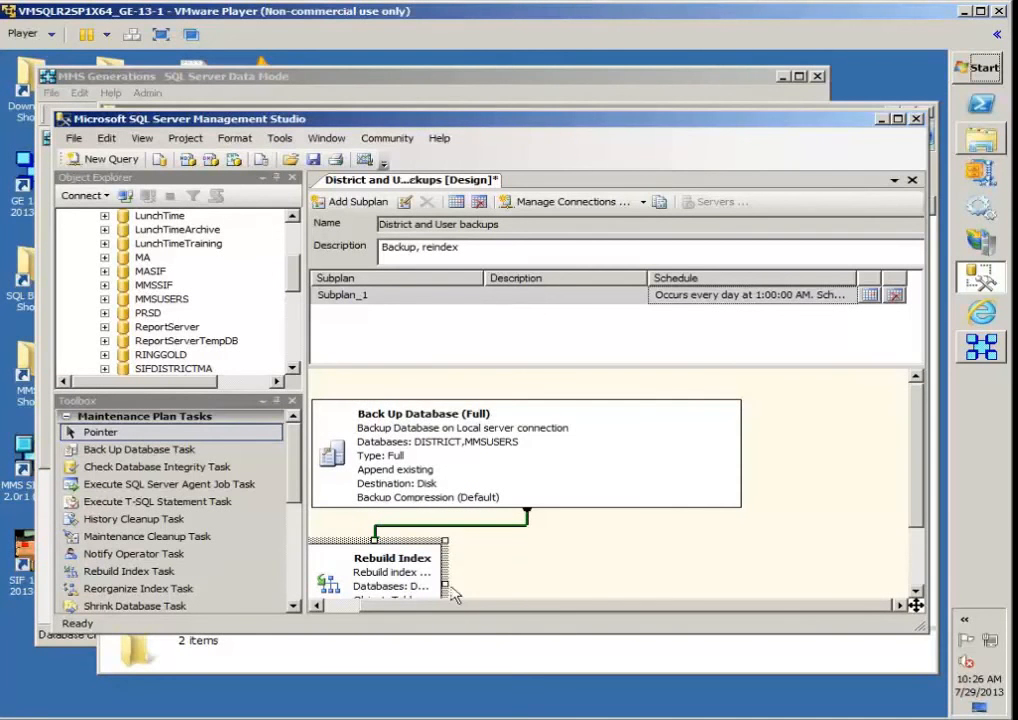
{"action": "left_click_drag", "start_coordinate": [440, 585], "coordinate": [742, 582]}
{"action": "left_click_drag", "start_coordinate": [606, 607], "coordinate": [542, 610]}
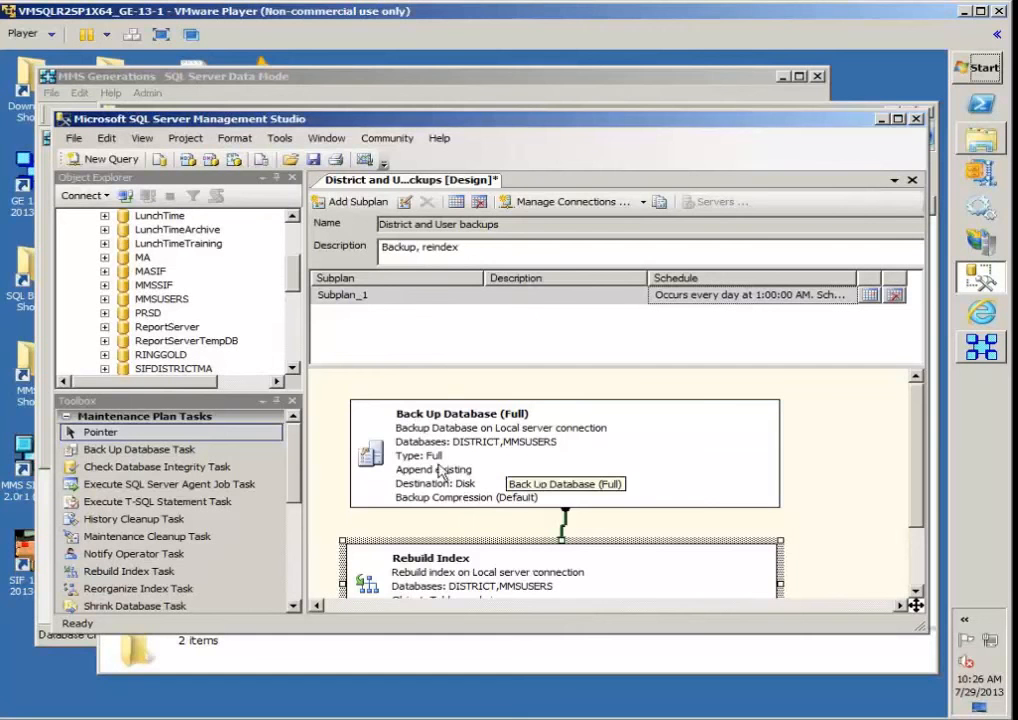
{"action": "scroll", "coordinate": [445, 495], "scroll_direction": "down", "scroll_amount": 3}
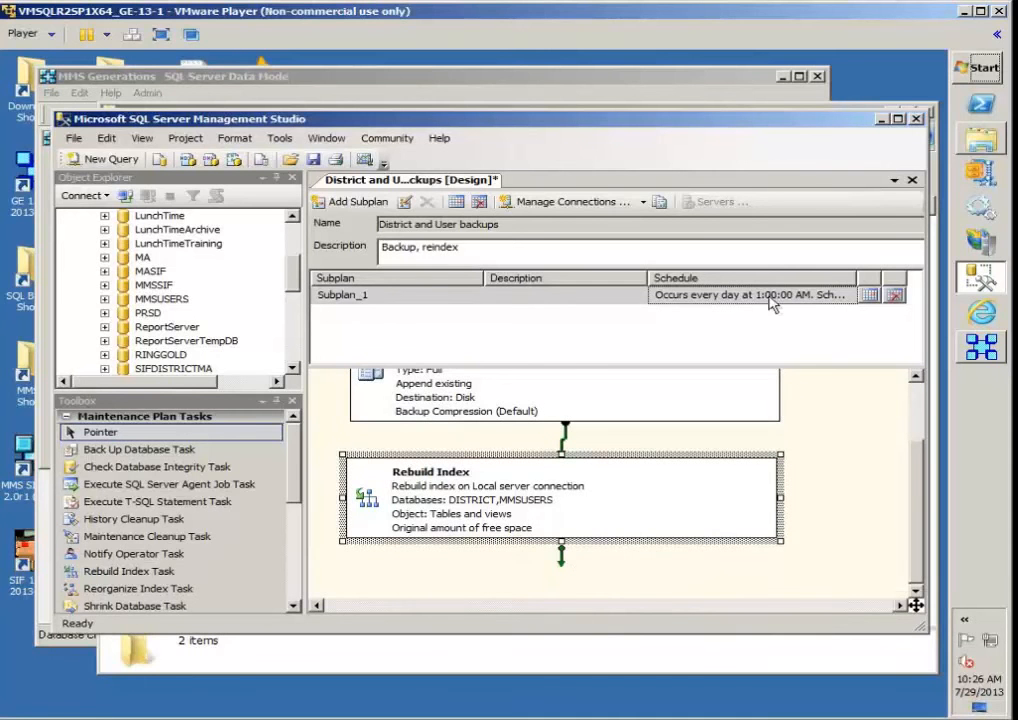
Review the job schedule of Subplan_1 without changing it, and close the plan design, discarding its layout changes
{"action": "left_click", "coordinate": [869, 295]}
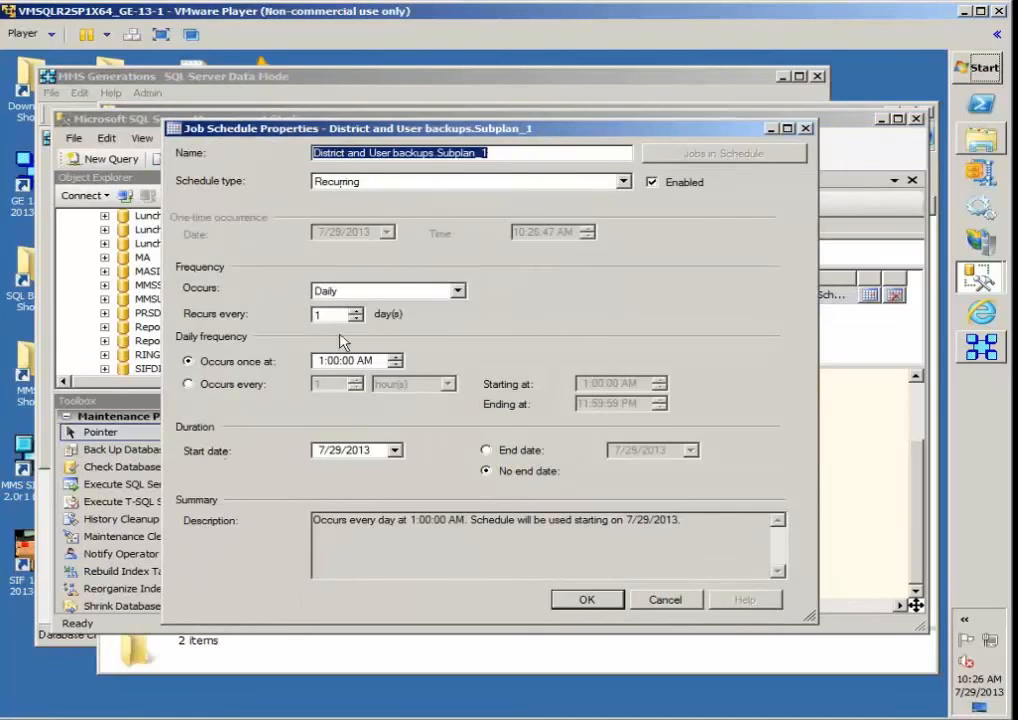
{"action": "left_click", "coordinate": [661, 606]}
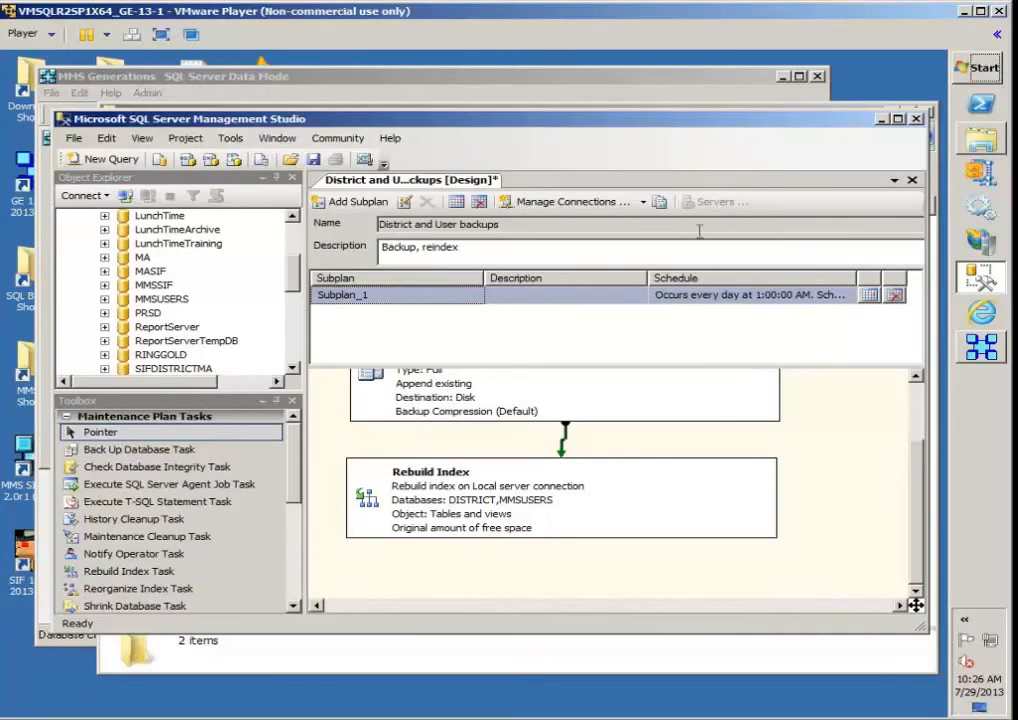
{"action": "left_click", "coordinate": [912, 181]}
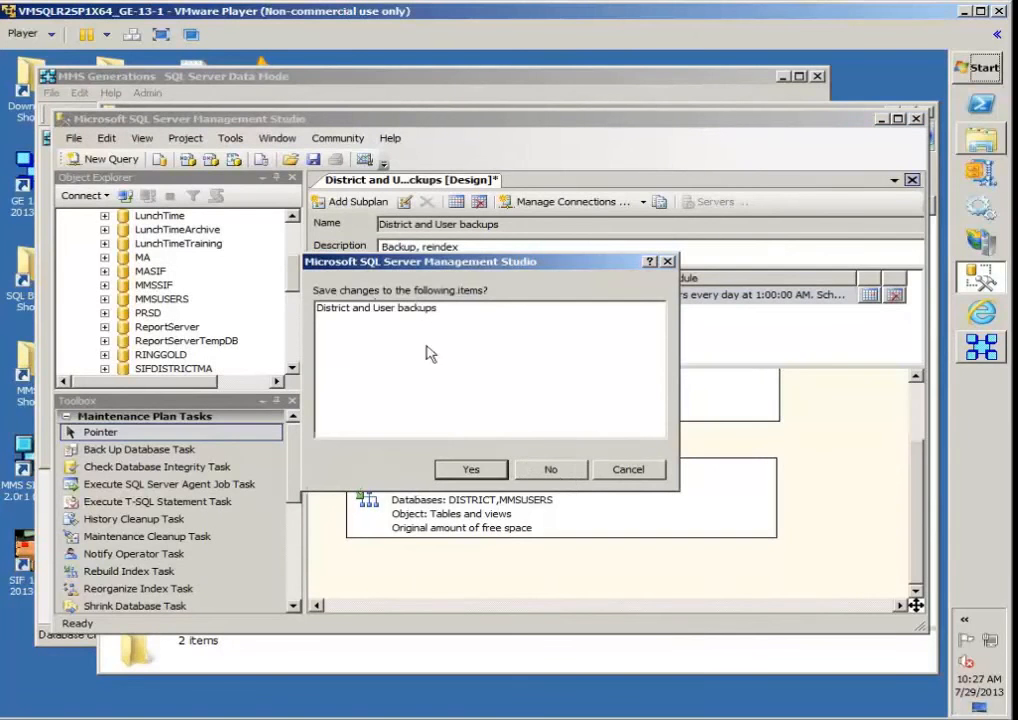
{"action": "left_click", "coordinate": [549, 470]}
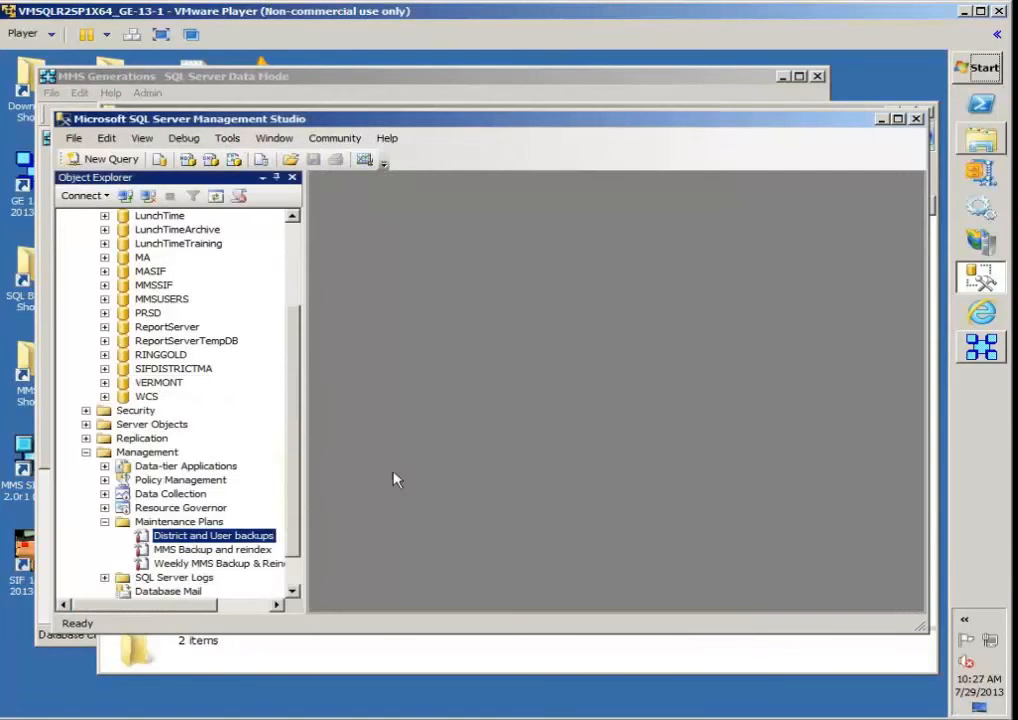
{"action": "right_click", "coordinate": [187, 537]}
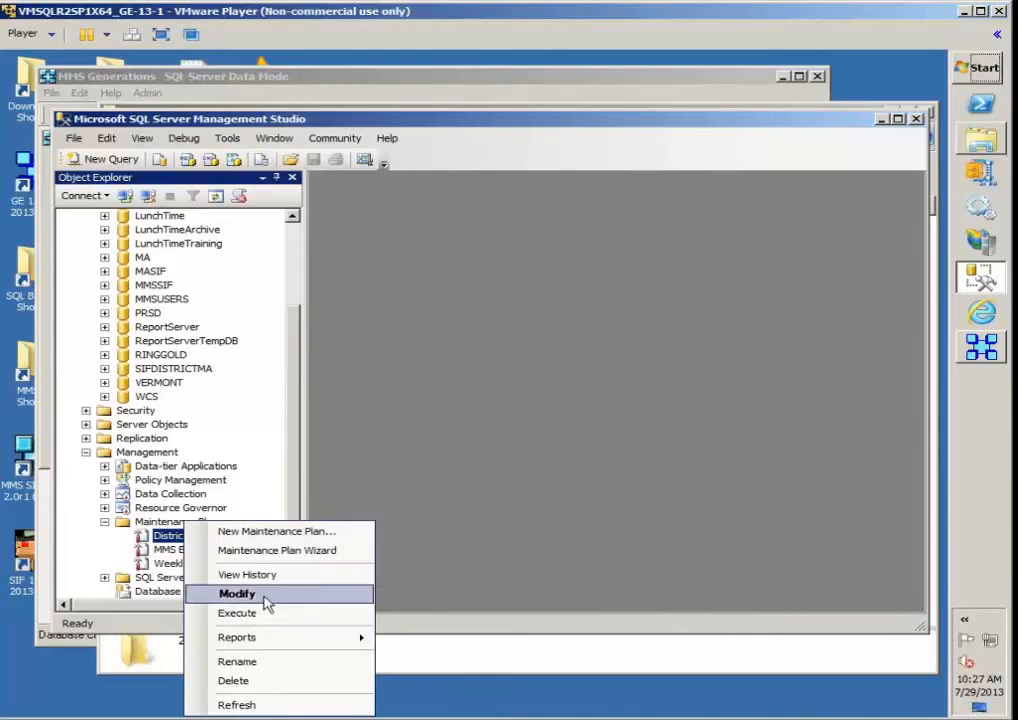
{"action": "left_click", "coordinate": [300, 458]}
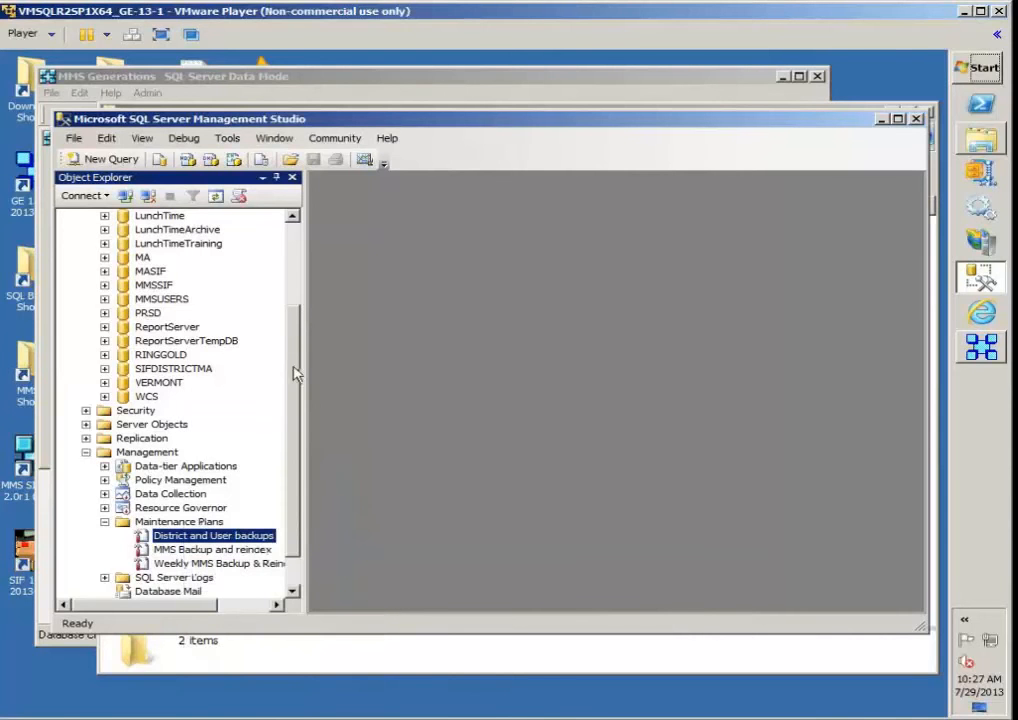
Check the allocated and free space of the MMSUSERS database in the Shrink Database settings, and cancel without shrinking
{"action": "left_click_drag", "start_coordinate": [295, 336], "coordinate": [302, 264]}
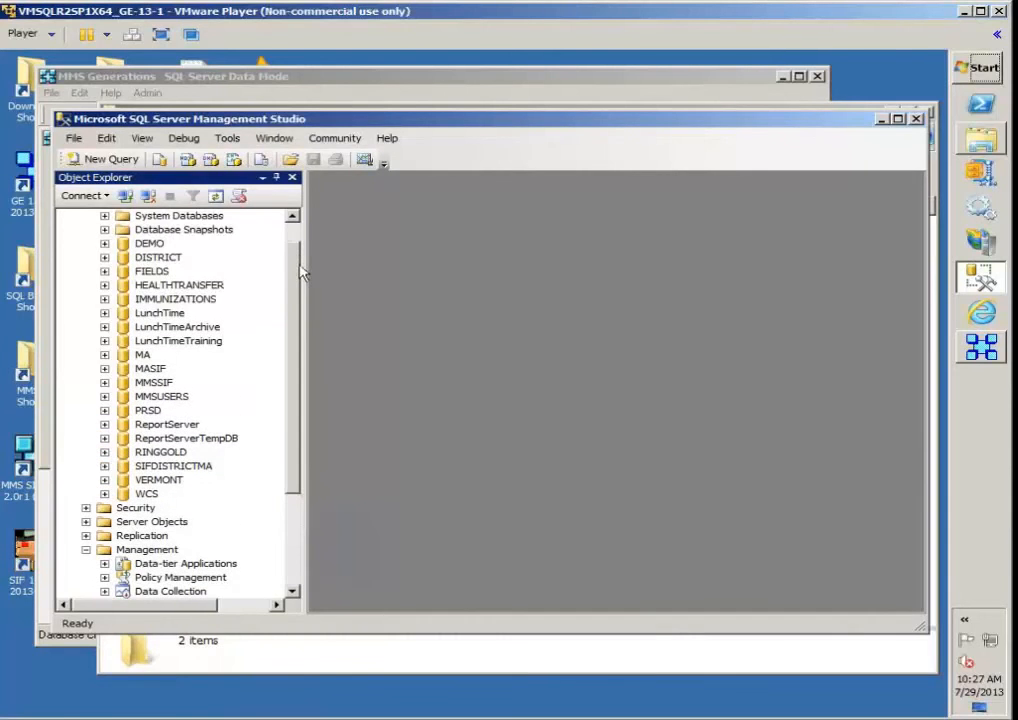
{"action": "right_click", "coordinate": [147, 400]}
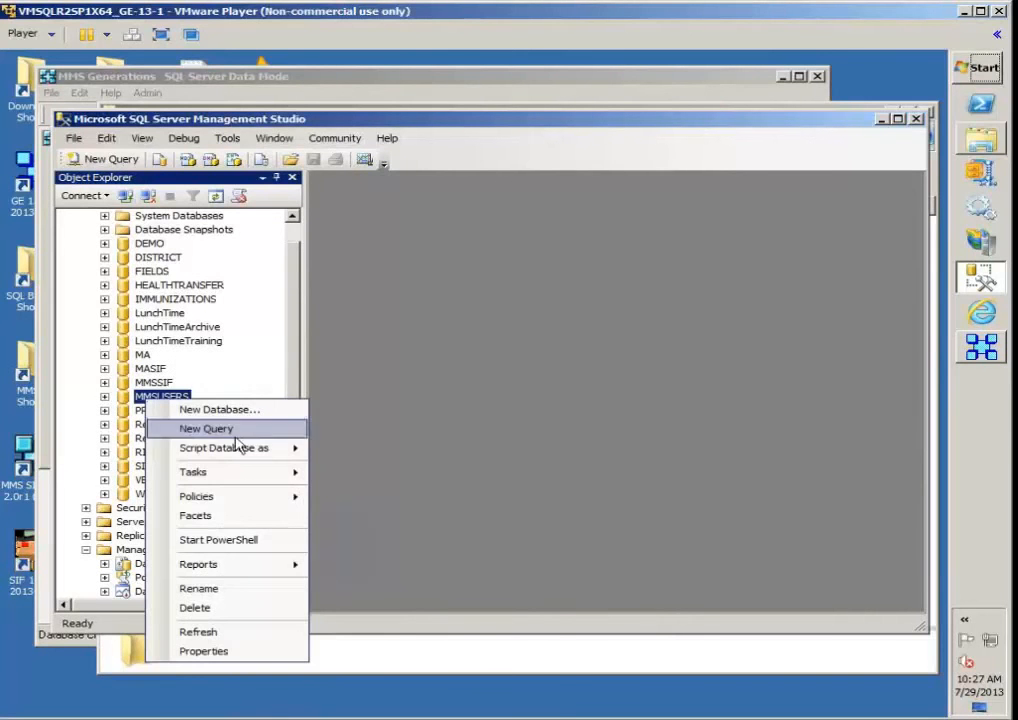
{"action": "mouse_move", "coordinate": [243, 474]}
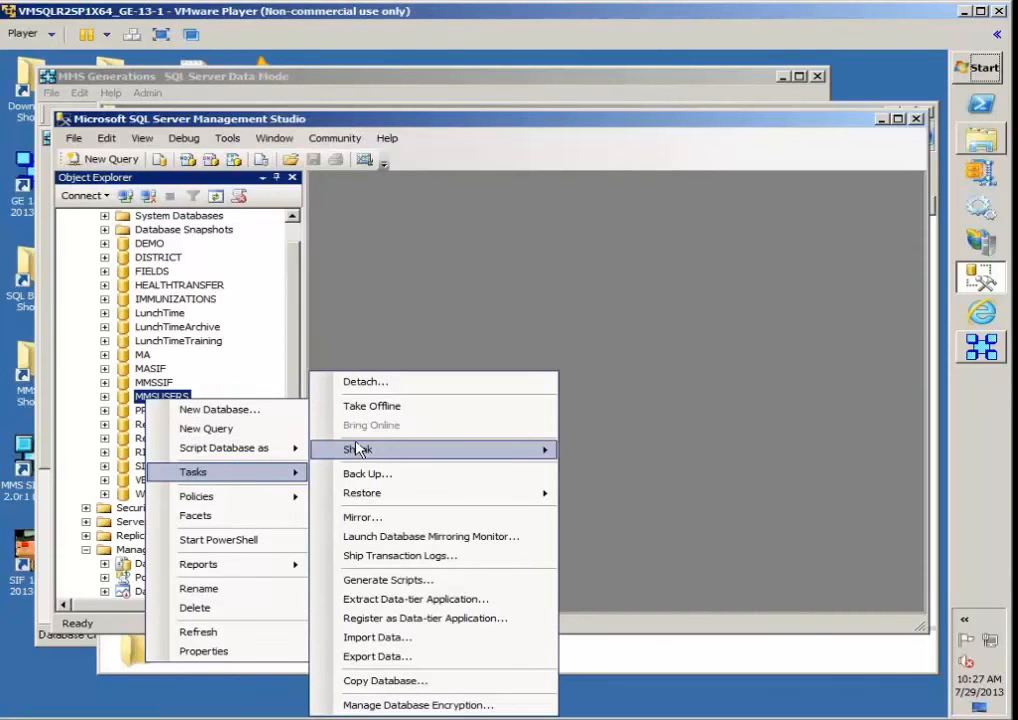
{"action": "mouse_move", "coordinate": [358, 450]}
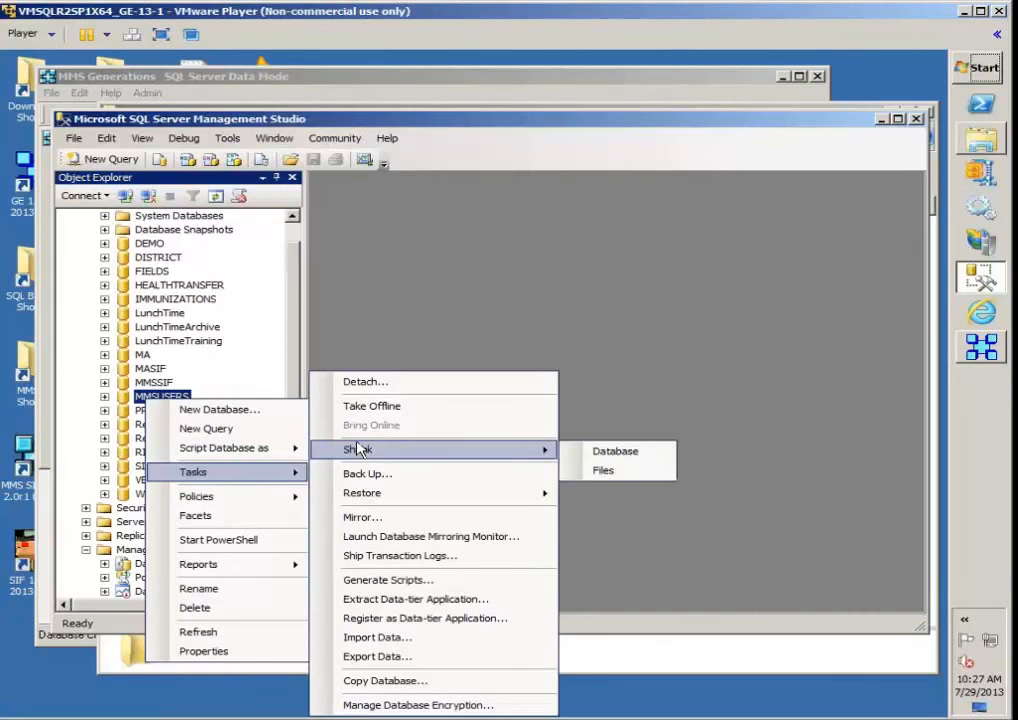
{"action": "left_click", "coordinate": [618, 454]}
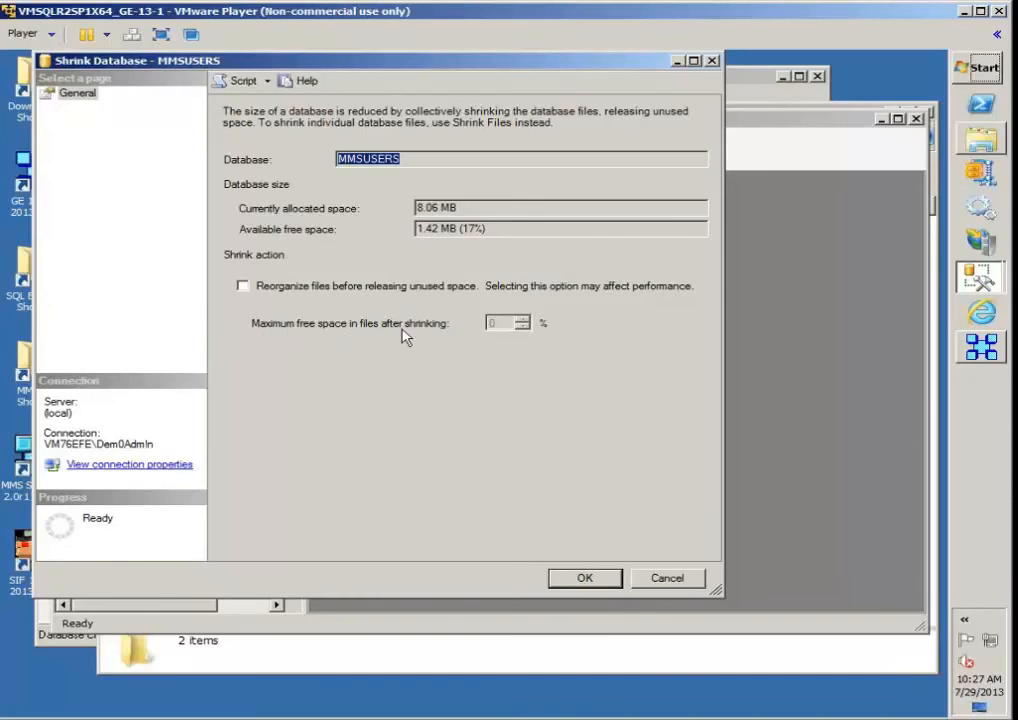
{"action": "left_click", "coordinate": [660, 586]}
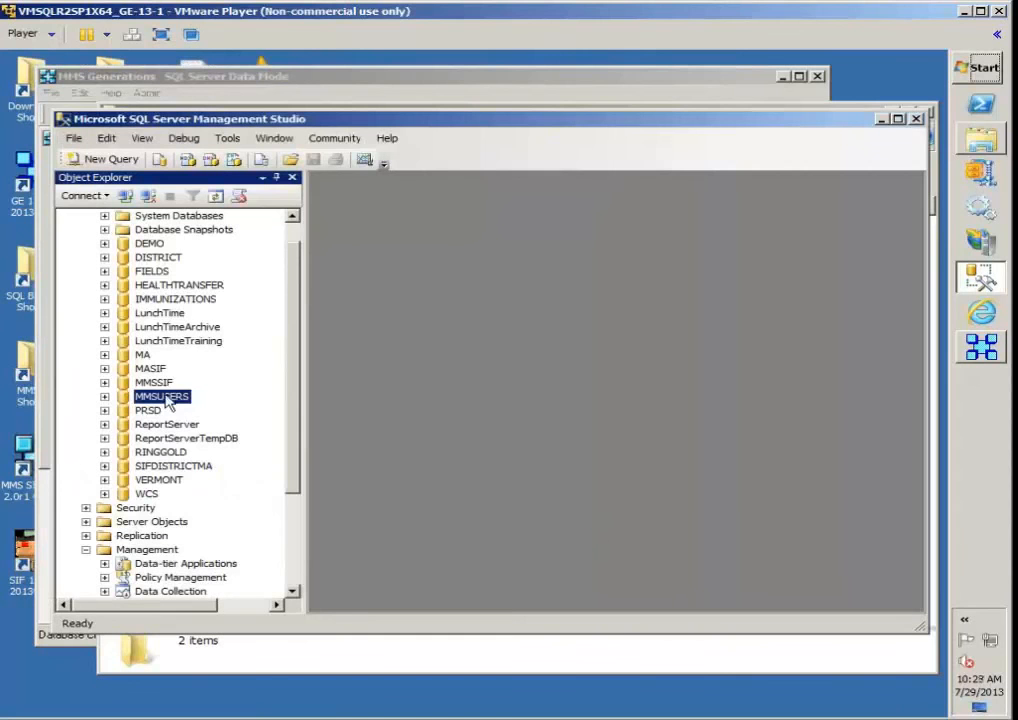
Check the allocated and free space of the DISTRICT database in the Shrink Database settings, and cancel without shrinking
{"action": "right_click", "coordinate": [132, 258]}
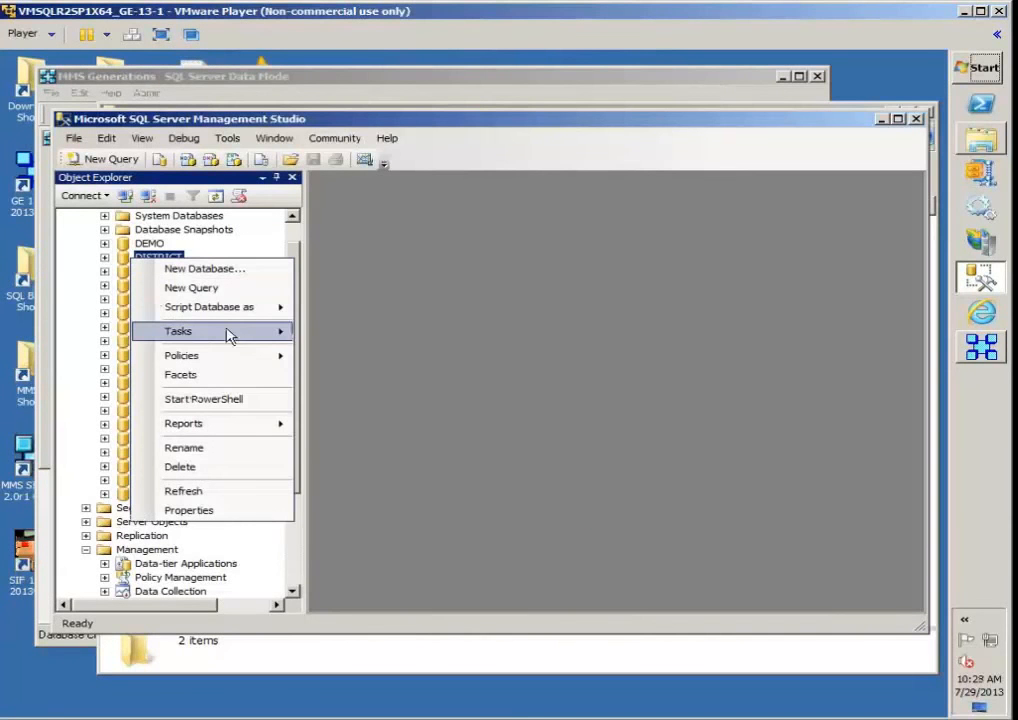
{"action": "mouse_move", "coordinate": [243, 338]}
{"action": "mouse_move", "coordinate": [505, 413]}
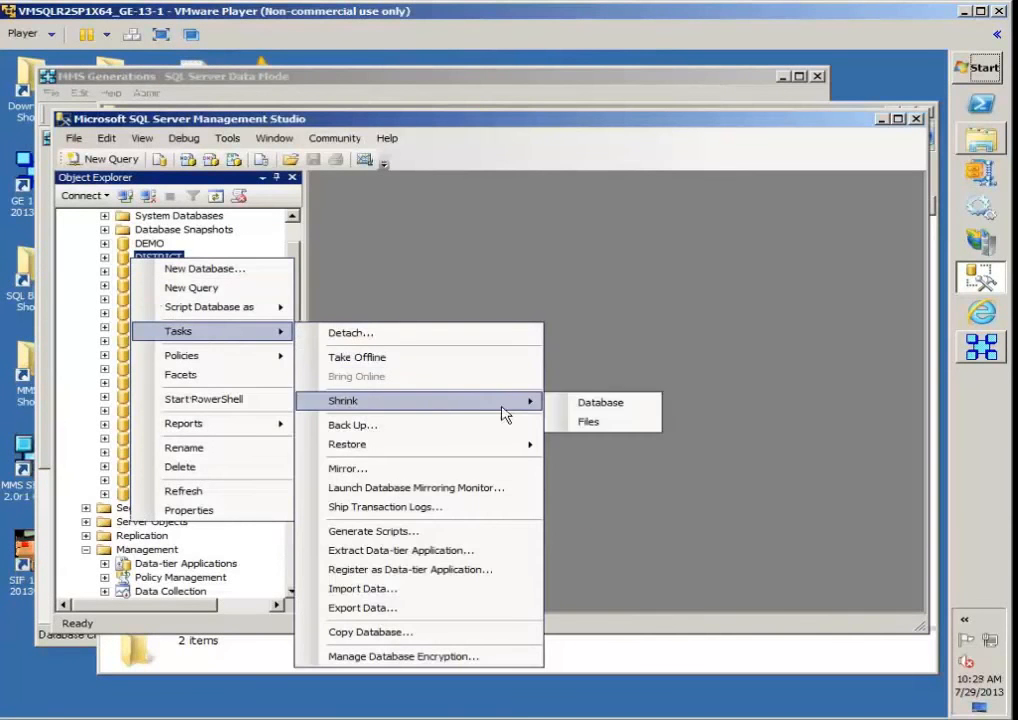
{"action": "left_click", "coordinate": [613, 404]}
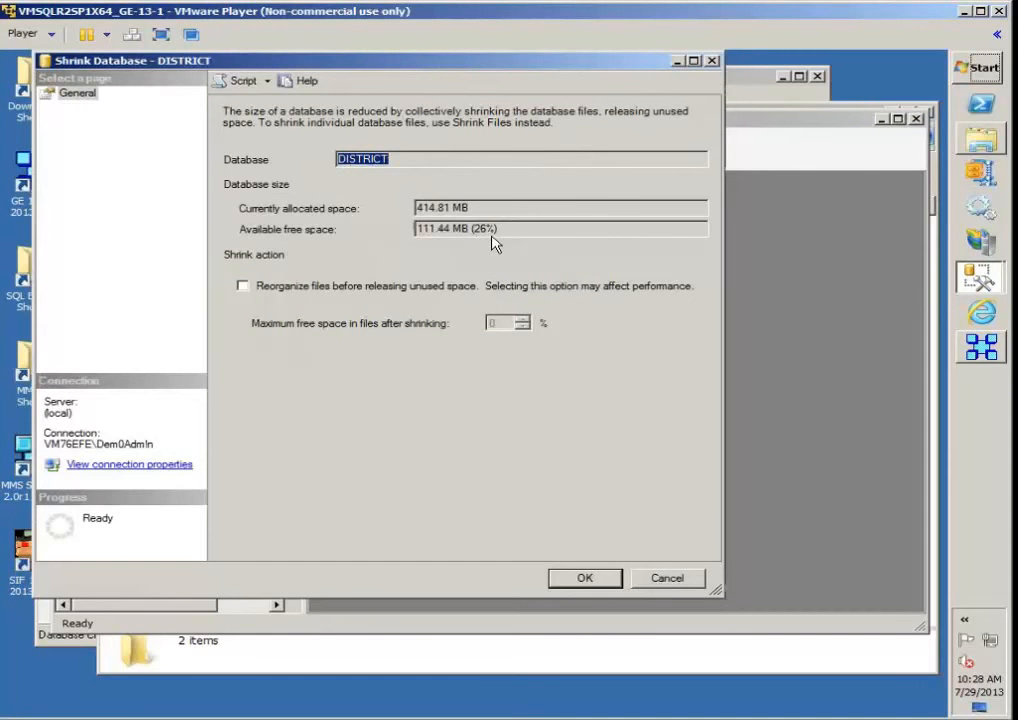
{"action": "left_click", "coordinate": [665, 578]}
Open the Shrink Files settings for the DISTRICT database and examine the space of its Log file and its Data file
{"action": "right_click", "coordinate": [158, 257]}
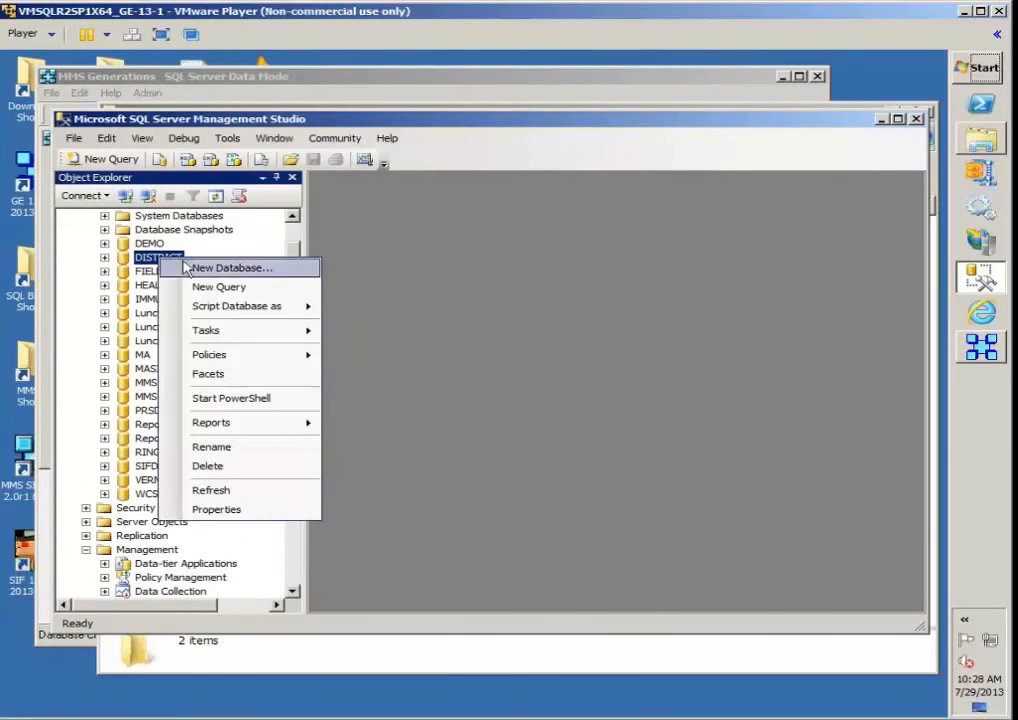
{"action": "mouse_move", "coordinate": [300, 331]}
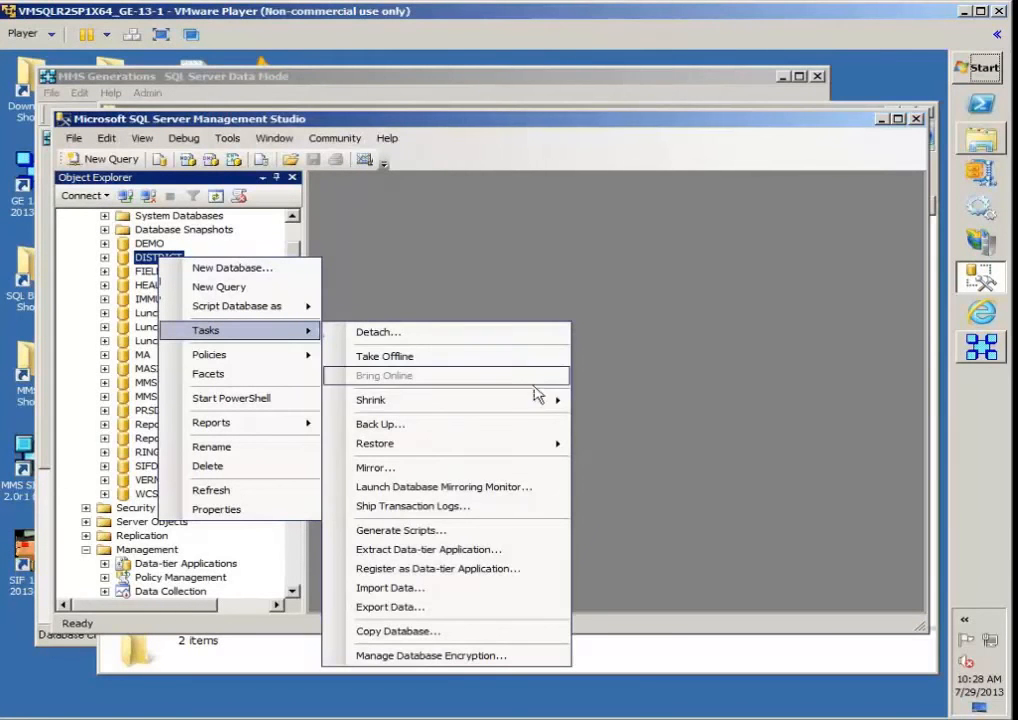
{"action": "mouse_move", "coordinate": [545, 402]}
{"action": "left_click", "coordinate": [616, 420]}
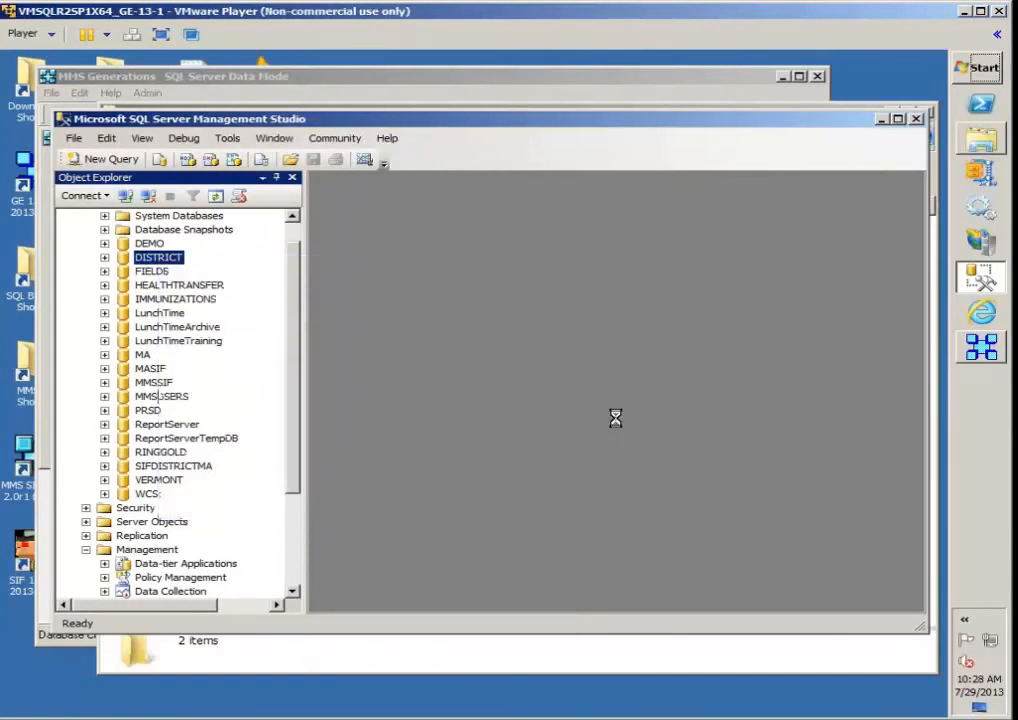
{"action": "left_click", "coordinate": [370, 240]}
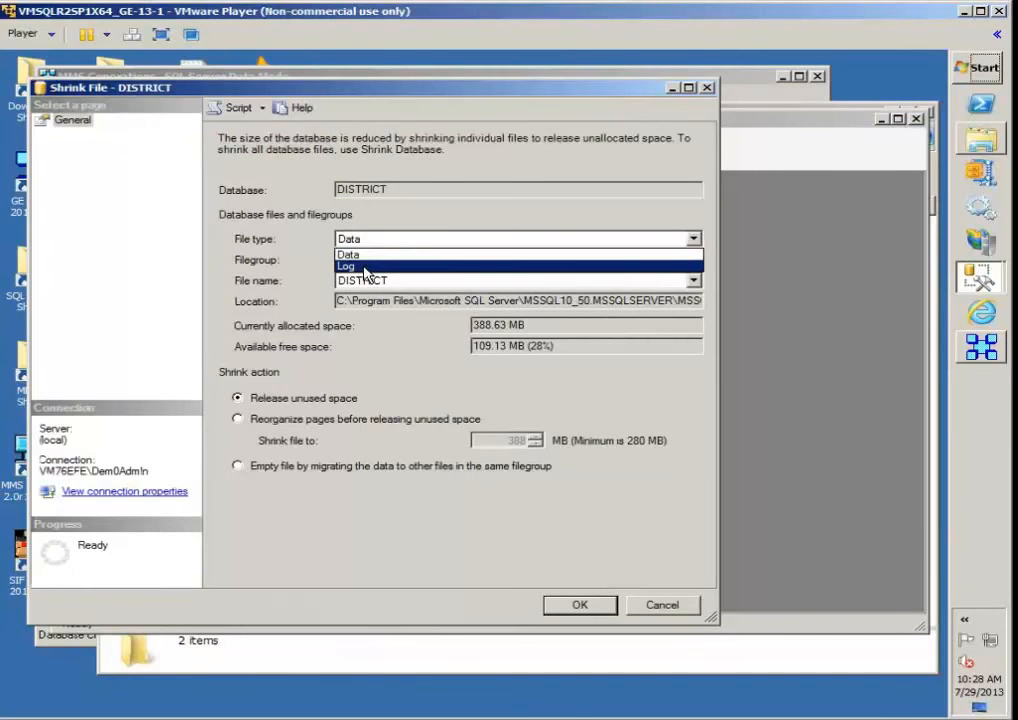
{"action": "left_click", "coordinate": [366, 268]}
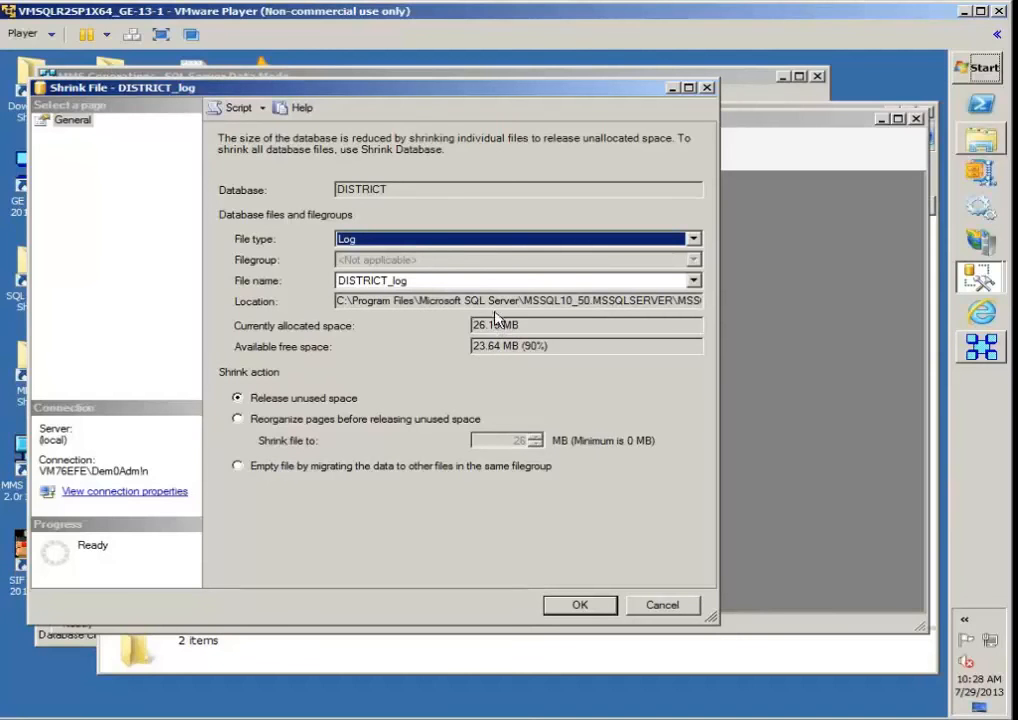
{"action": "left_click", "coordinate": [436, 240]}
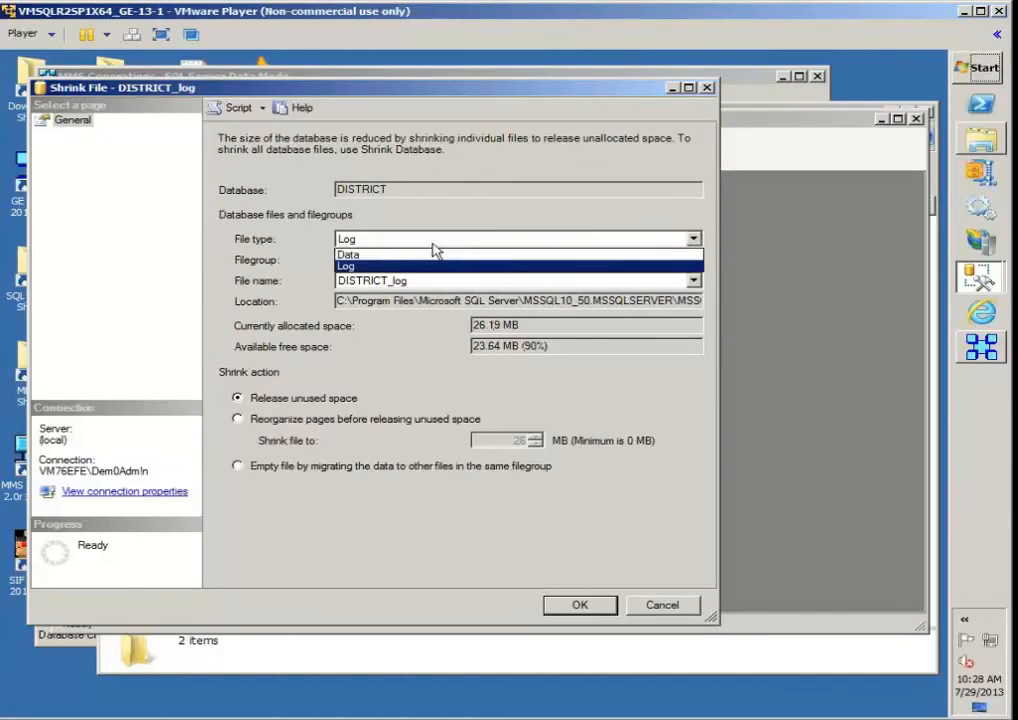
{"action": "left_click", "coordinate": [421, 256]}
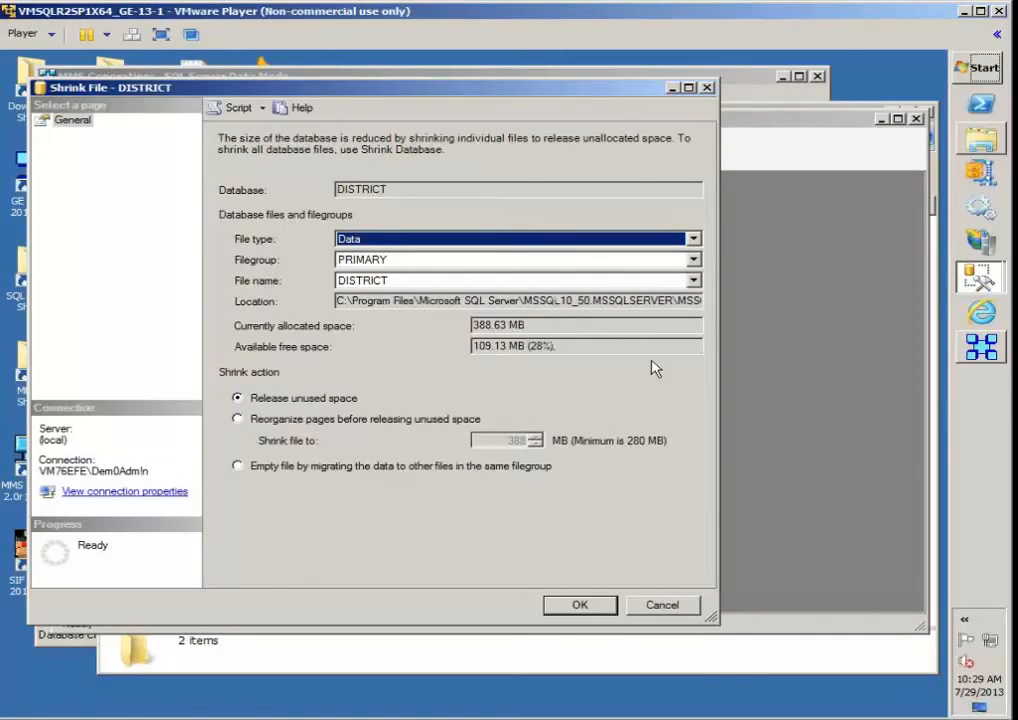
Cancel the file shrink, and review the recovery model choices in the DISTRICT database's properties, keeping Simple
{"action": "left_click", "coordinate": [662, 607]}
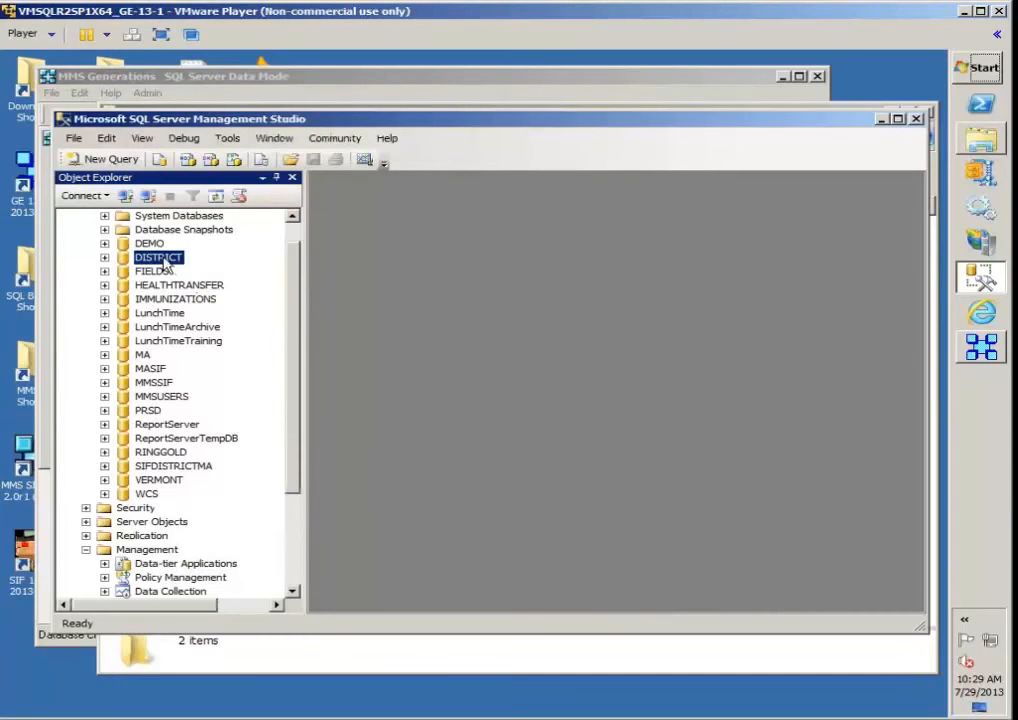
{"action": "right_click", "coordinate": [140, 262]}
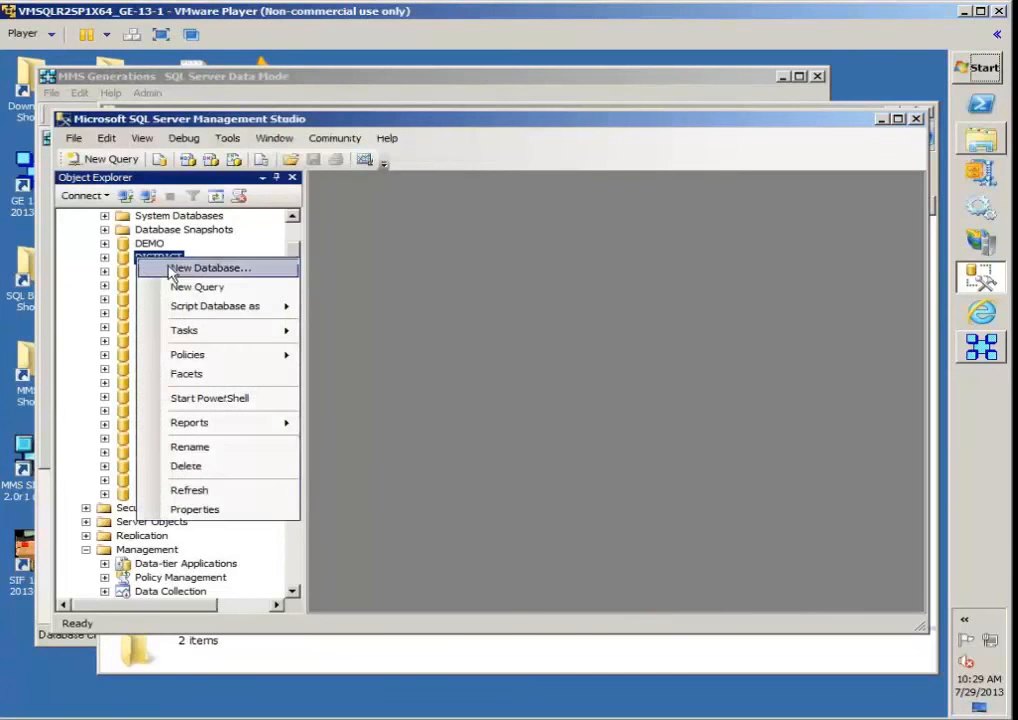
{"action": "left_click", "coordinate": [228, 512]}
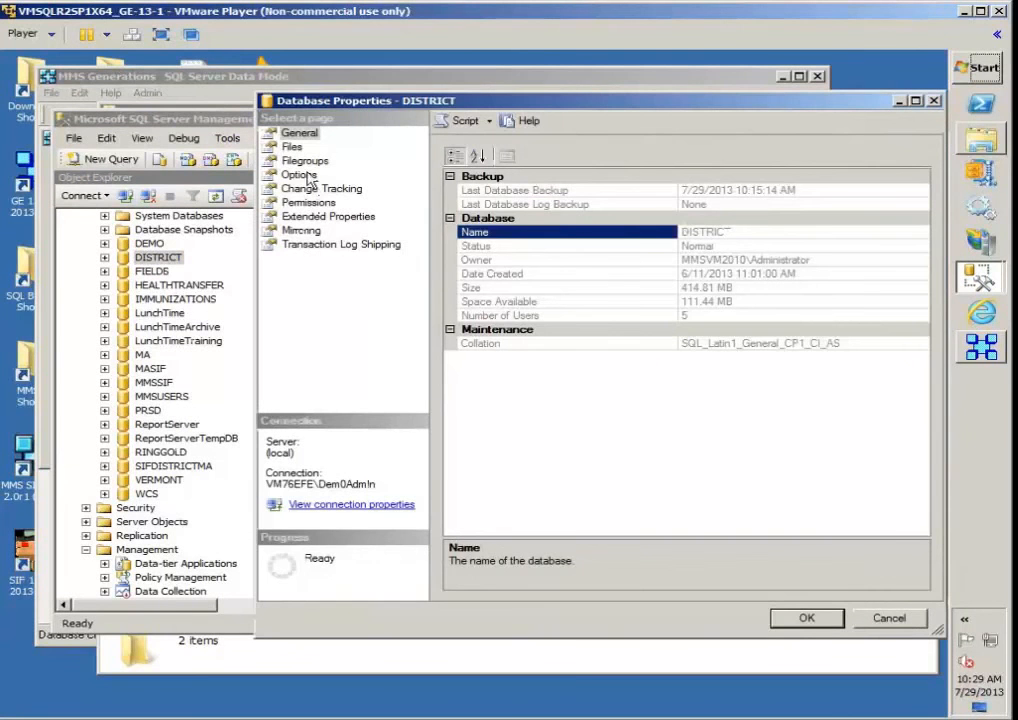
{"action": "left_click", "coordinate": [300, 175]}
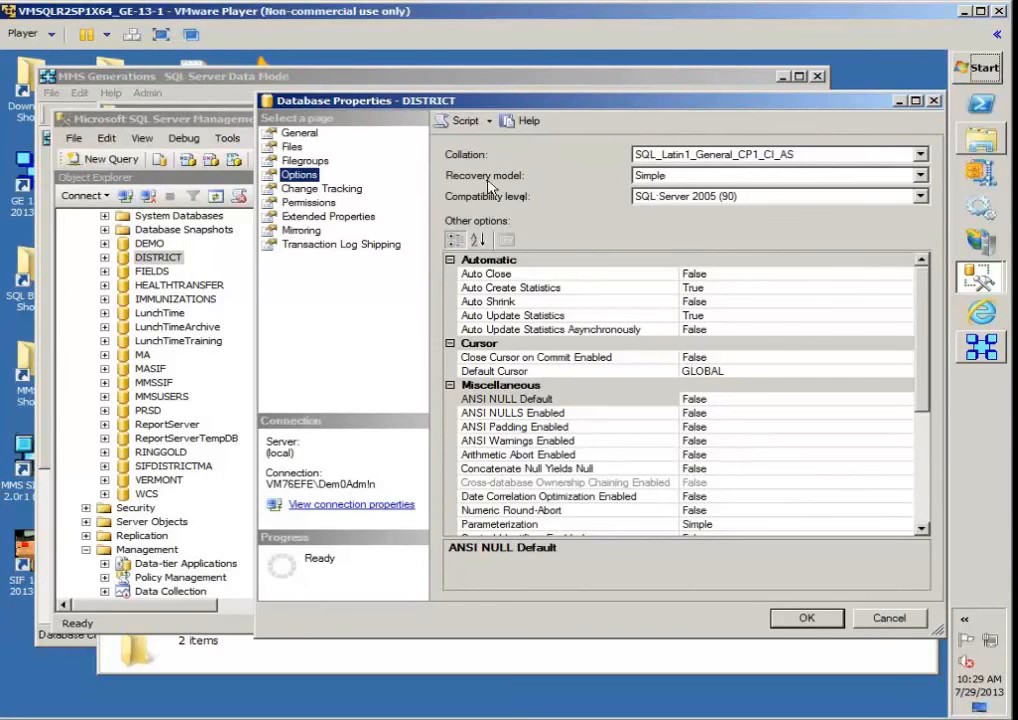
{"action": "left_click", "coordinate": [660, 177]}
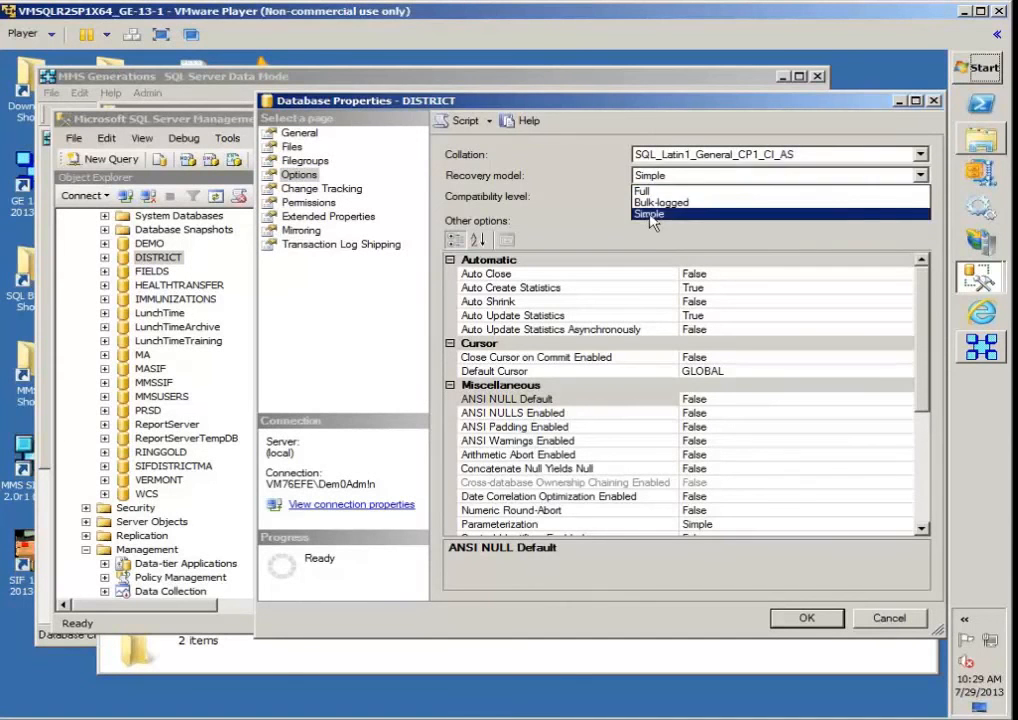
{"action": "left_click", "coordinate": [650, 213]}
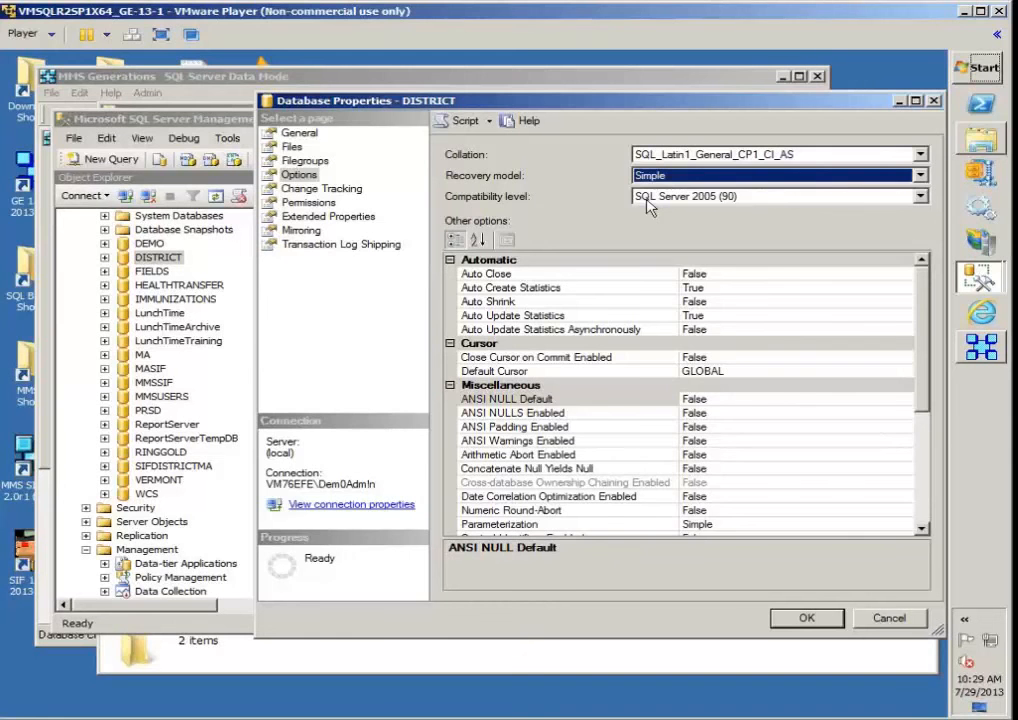
Examine the initial size and autogrowth of DISTRICT's data and log files, and close the database properties
{"action": "left_click", "coordinate": [292, 150]}
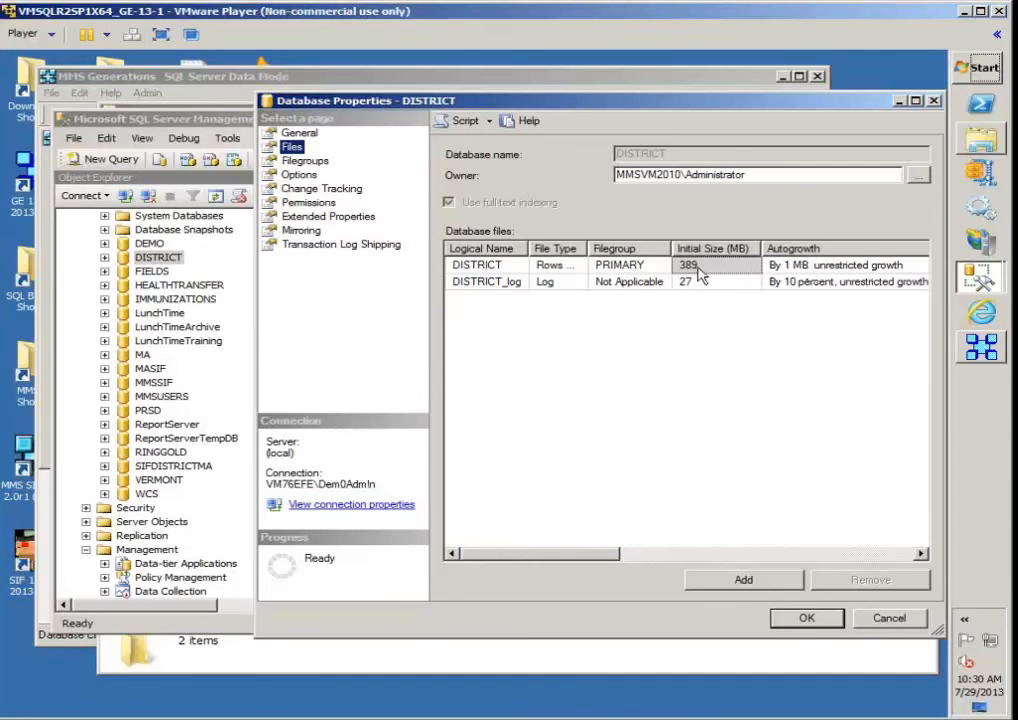
{"action": "left_click", "coordinate": [857, 266]}
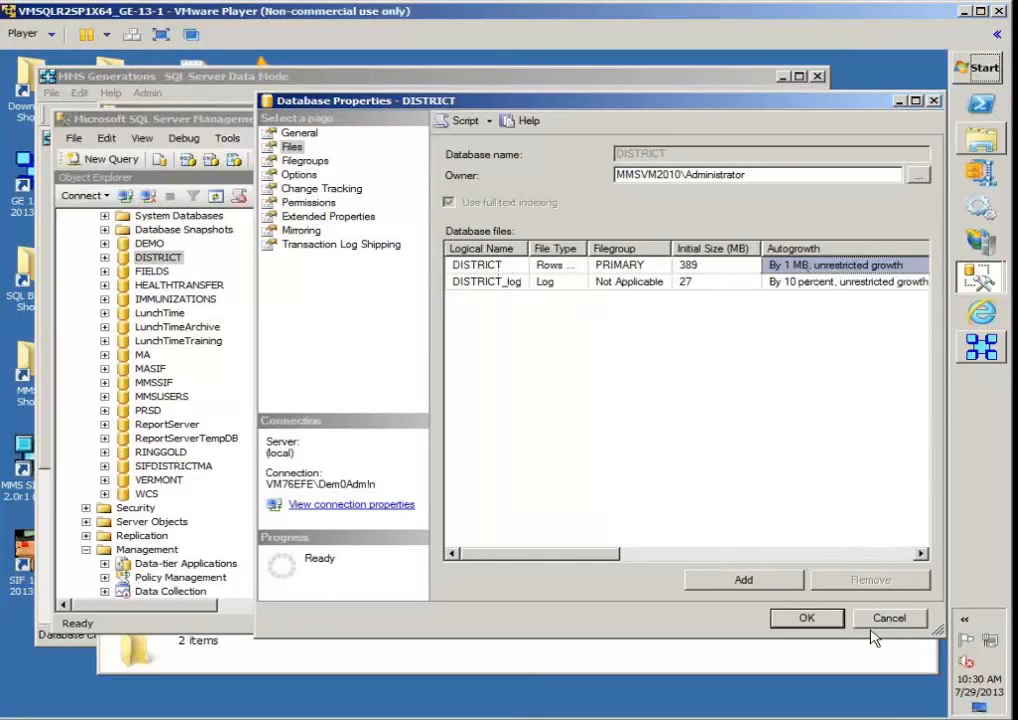
{"action": "left_click", "coordinate": [817, 624]}
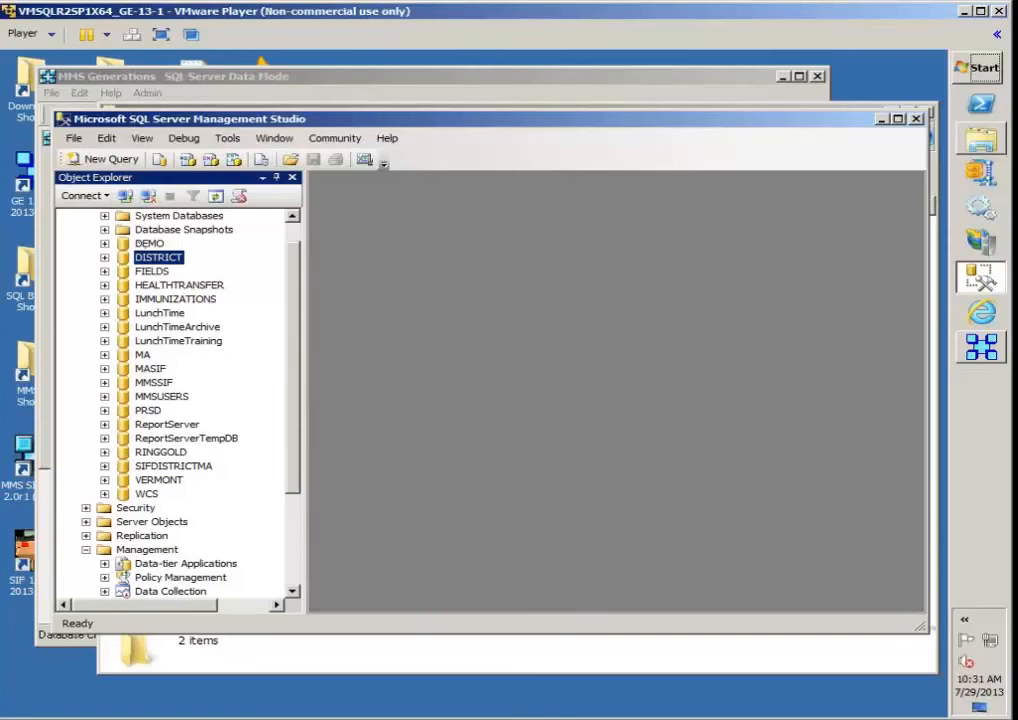
Switch to MMS Generations and rebuild the indexes of the DISTRICT database
{"action": "left_click", "coordinate": [42, 476]}
{"action": "left_click", "coordinate": [148, 93]}
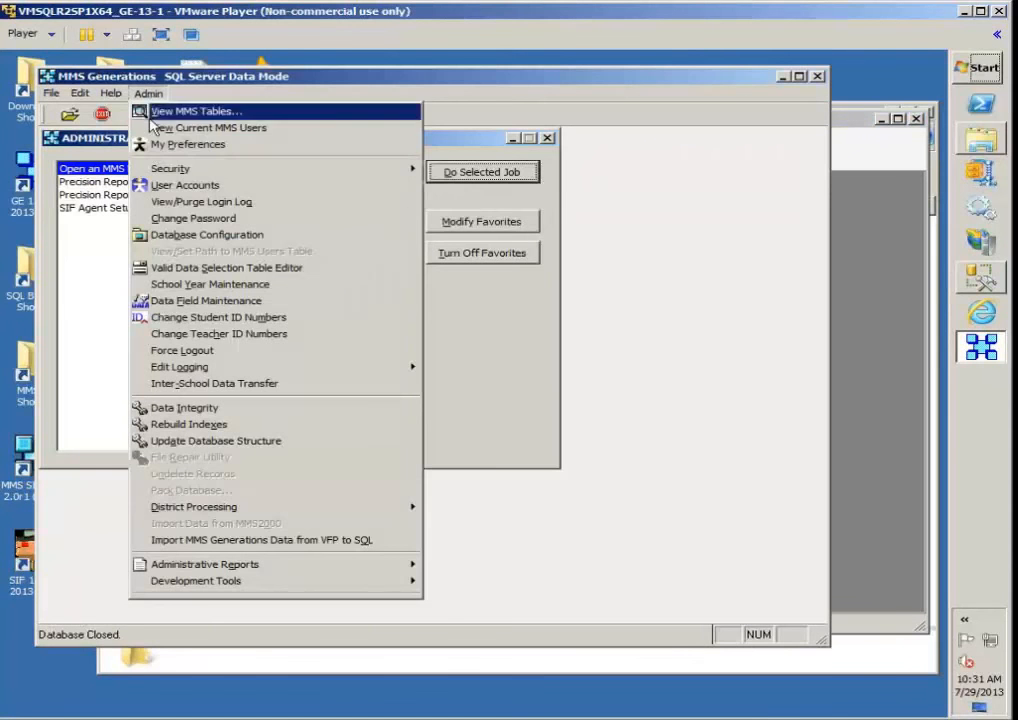
{"action": "mouse_move", "coordinate": [158, 170]}
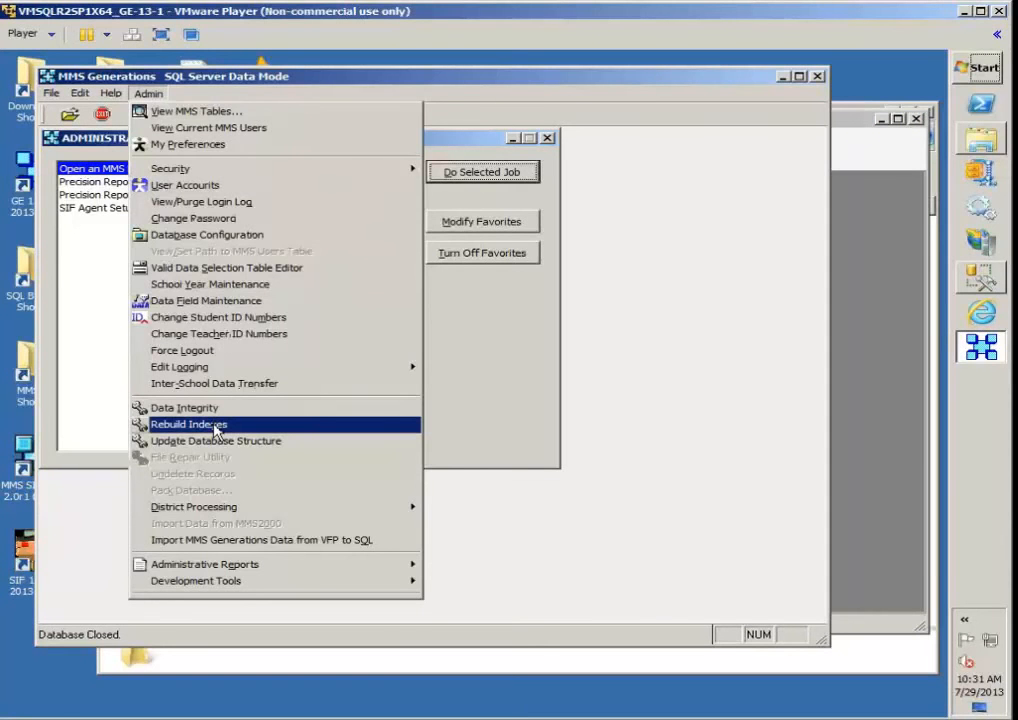
{"action": "left_click", "coordinate": [215, 427]}
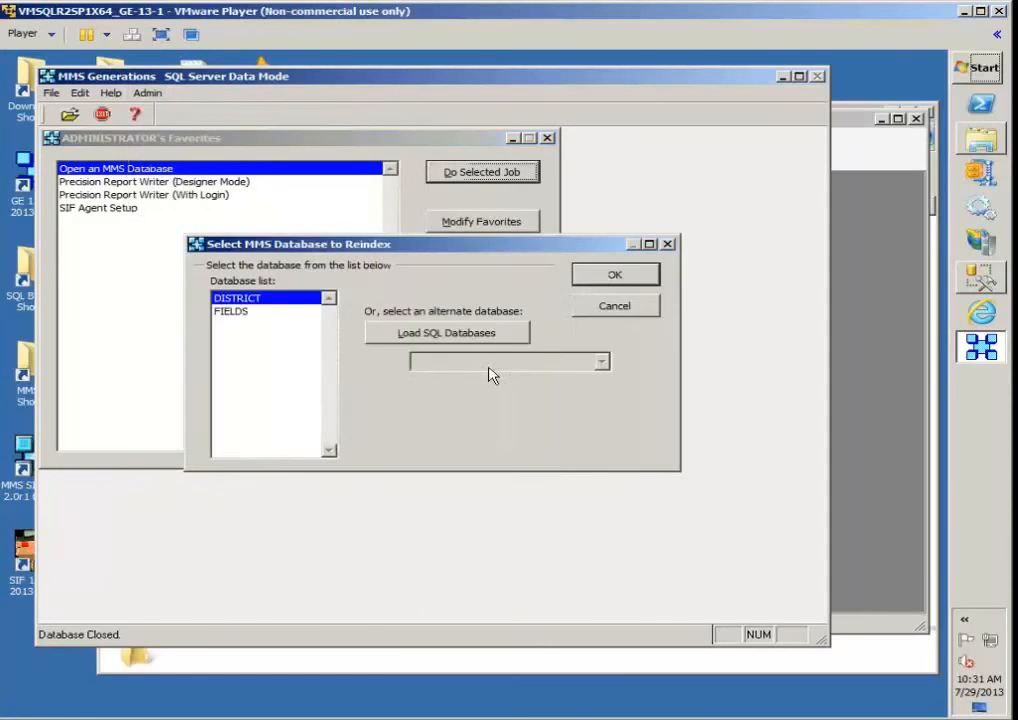
{"action": "left_click", "coordinate": [615, 276]}
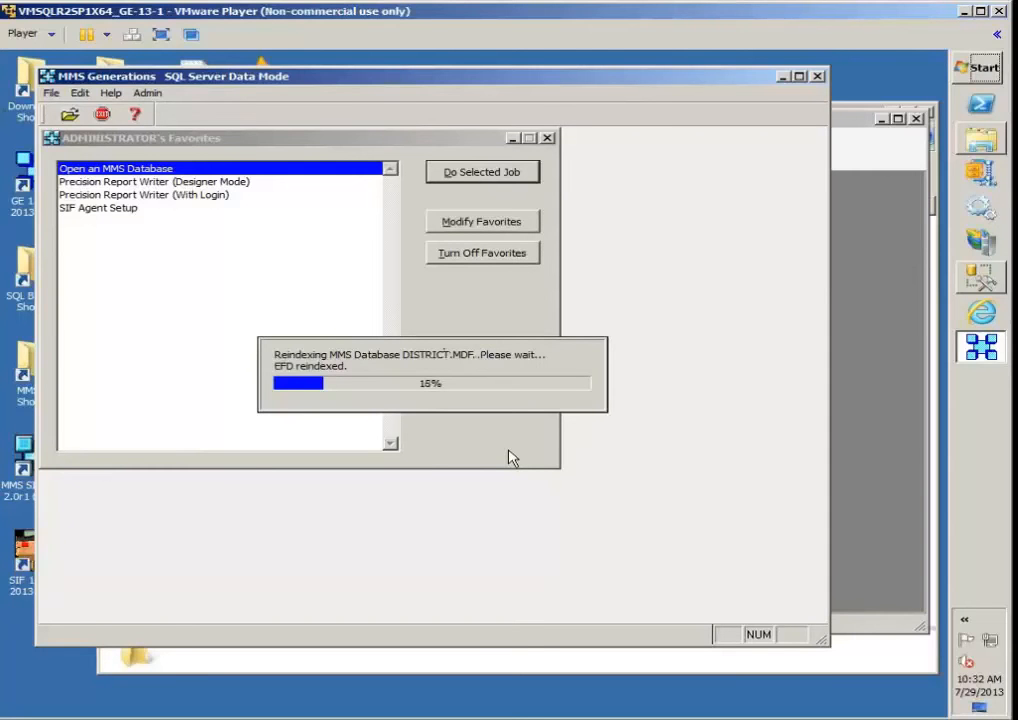
Switch back to SQL Server Management Studio and start a database restore for DISTRICT with a device as the source
{"action": "left_click", "coordinate": [978, 322]}
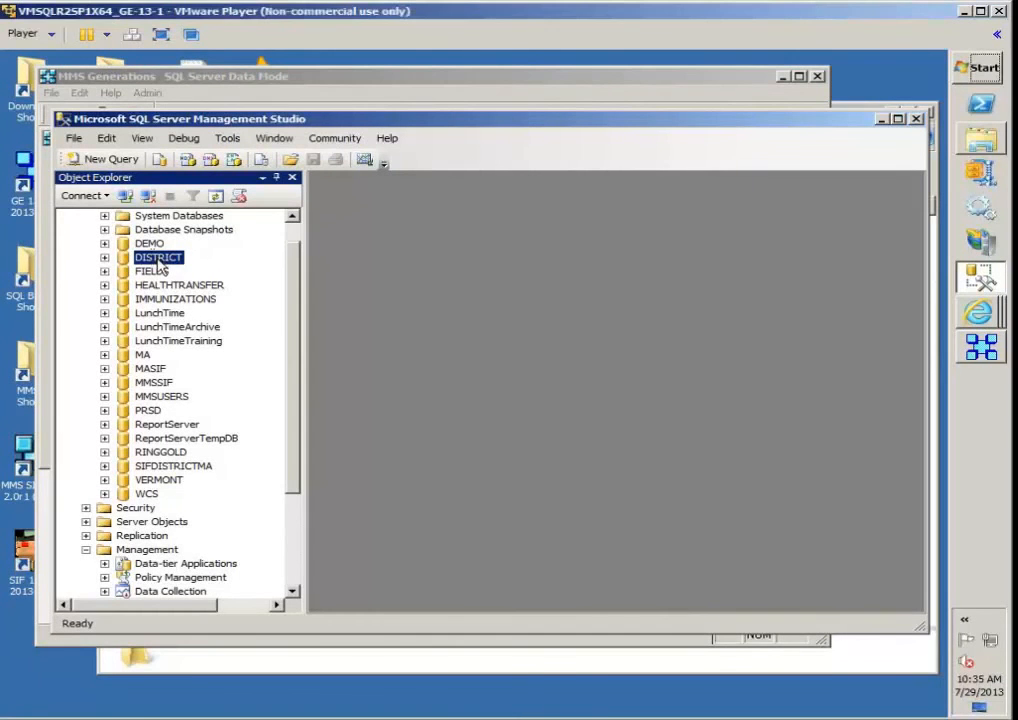
{"action": "right_click", "coordinate": [158, 262]}
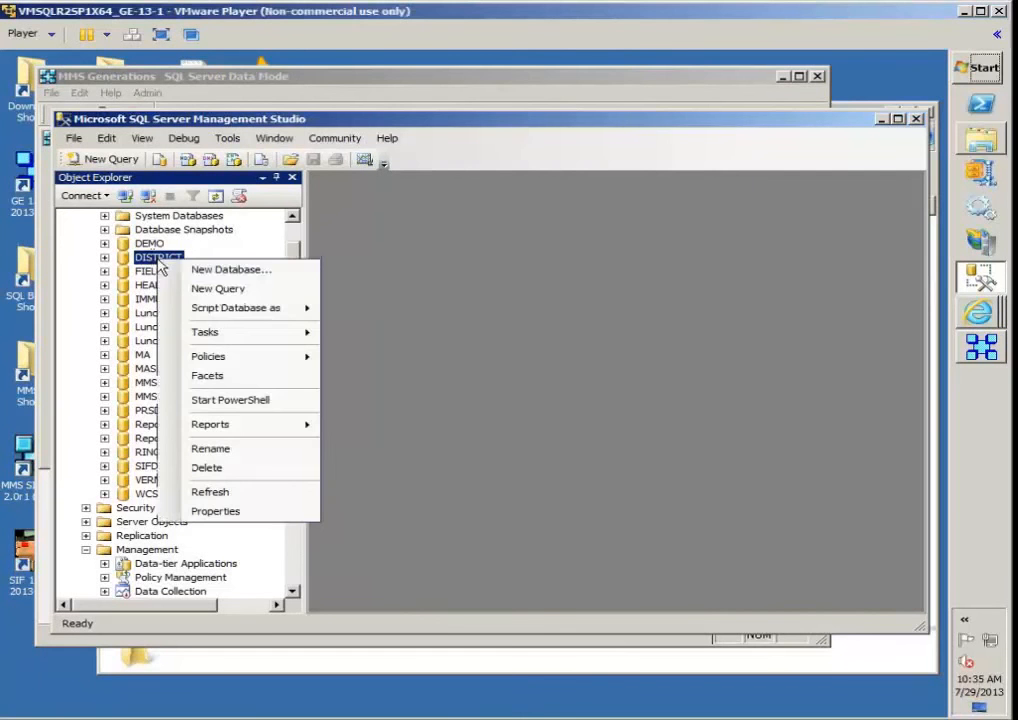
{"action": "mouse_move", "coordinate": [254, 336]}
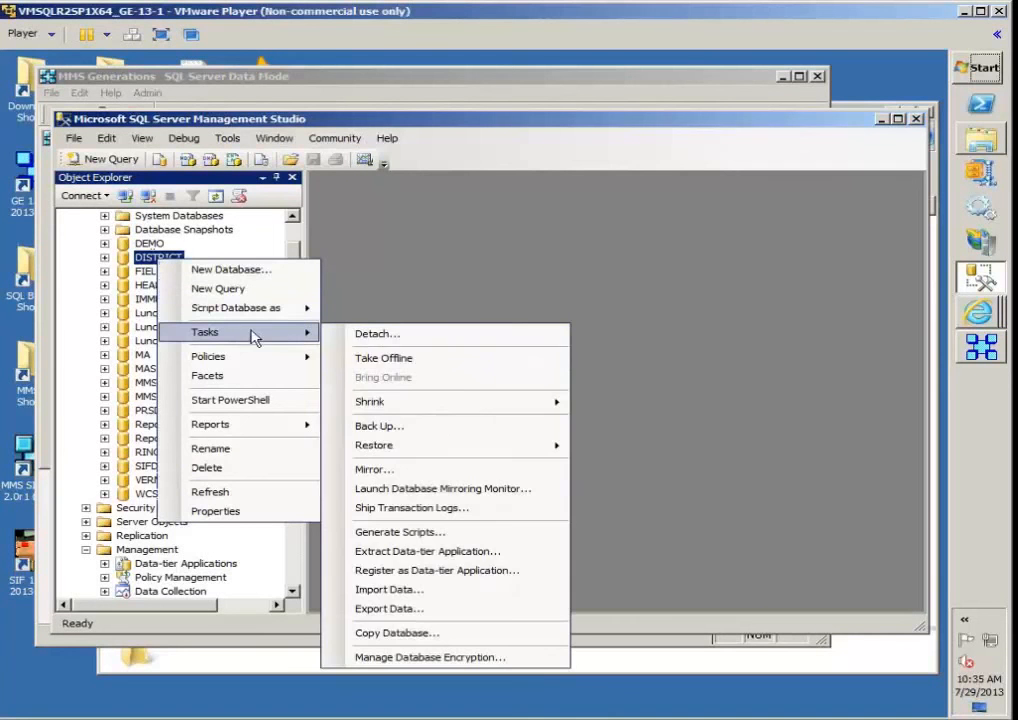
{"action": "mouse_move", "coordinate": [450, 452]}
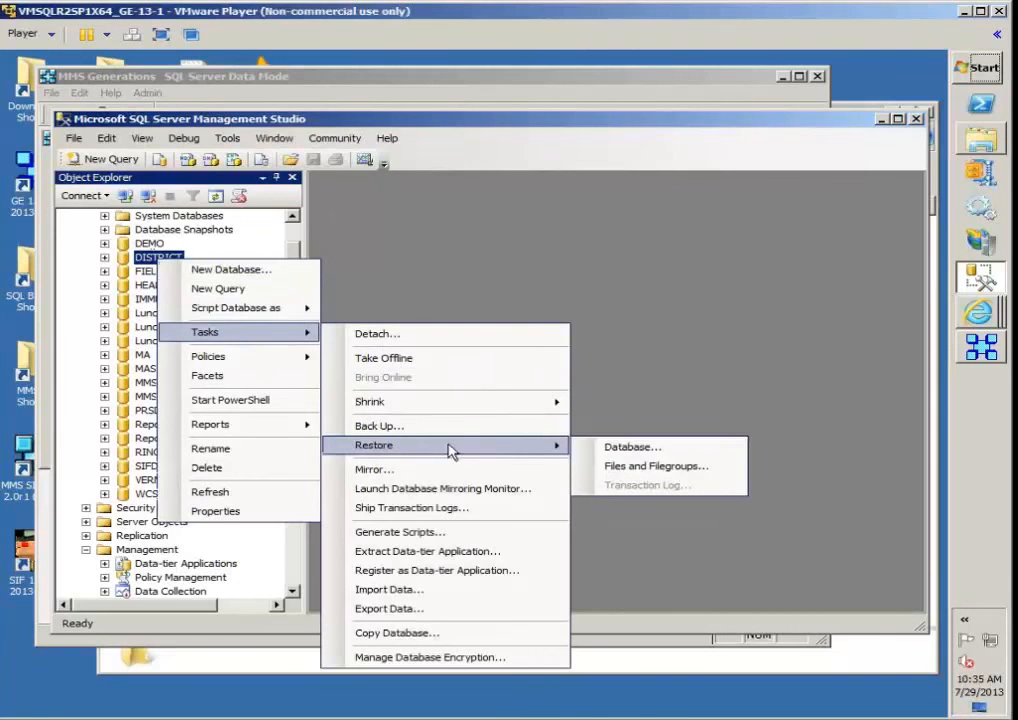
{"action": "left_click", "coordinate": [655, 449]}
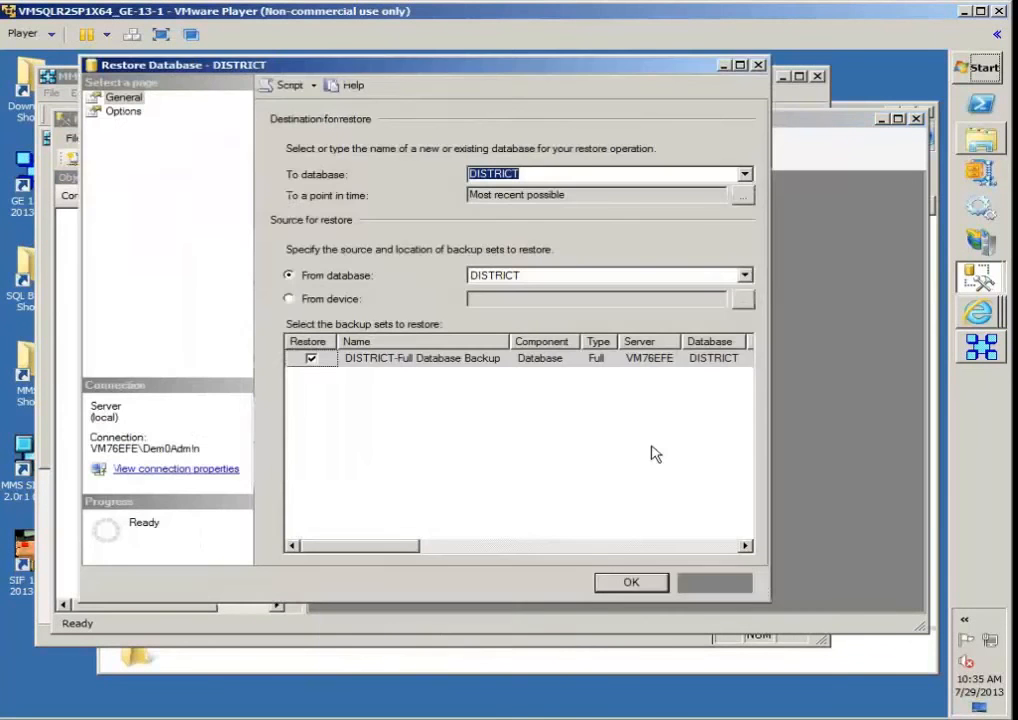
{"action": "left_click", "coordinate": [322, 303]}
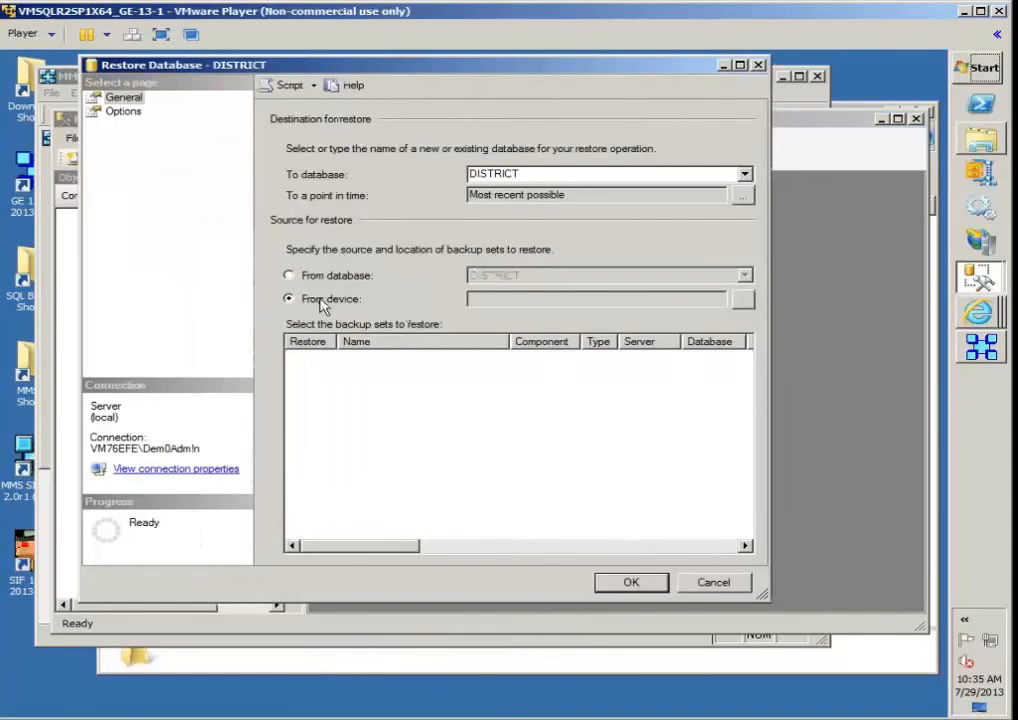
Specify DISTRICT.bak from C:\Program Files (x86)\MMSGE\Data as the backup file to restore from
{"action": "left_click", "coordinate": [750, 305]}
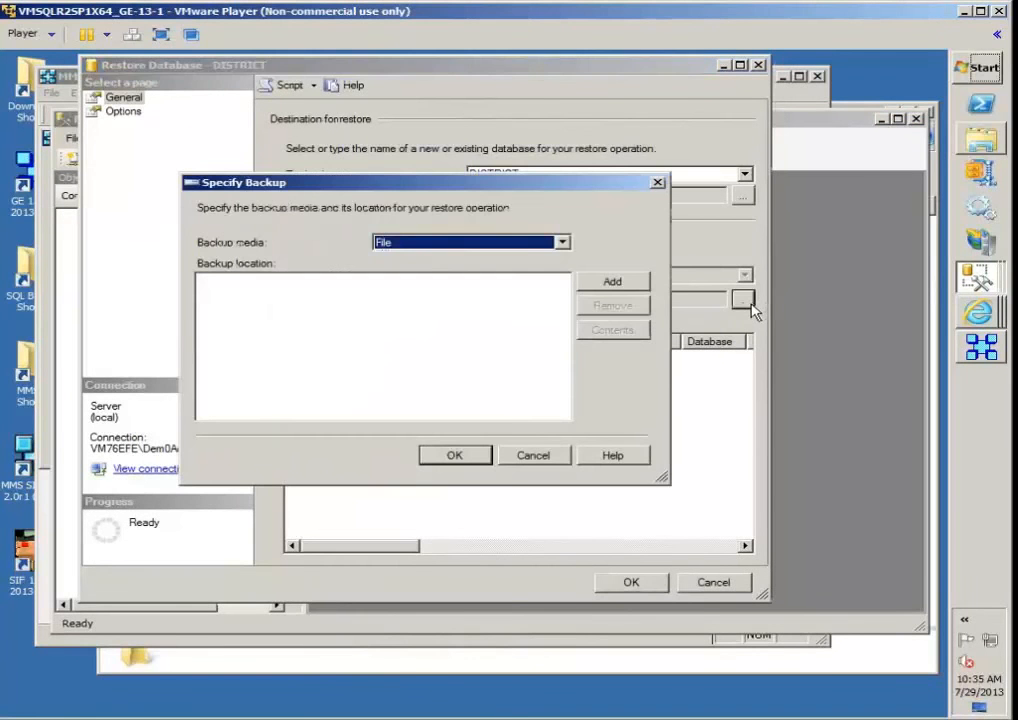
{"action": "left_click", "coordinate": [624, 286]}
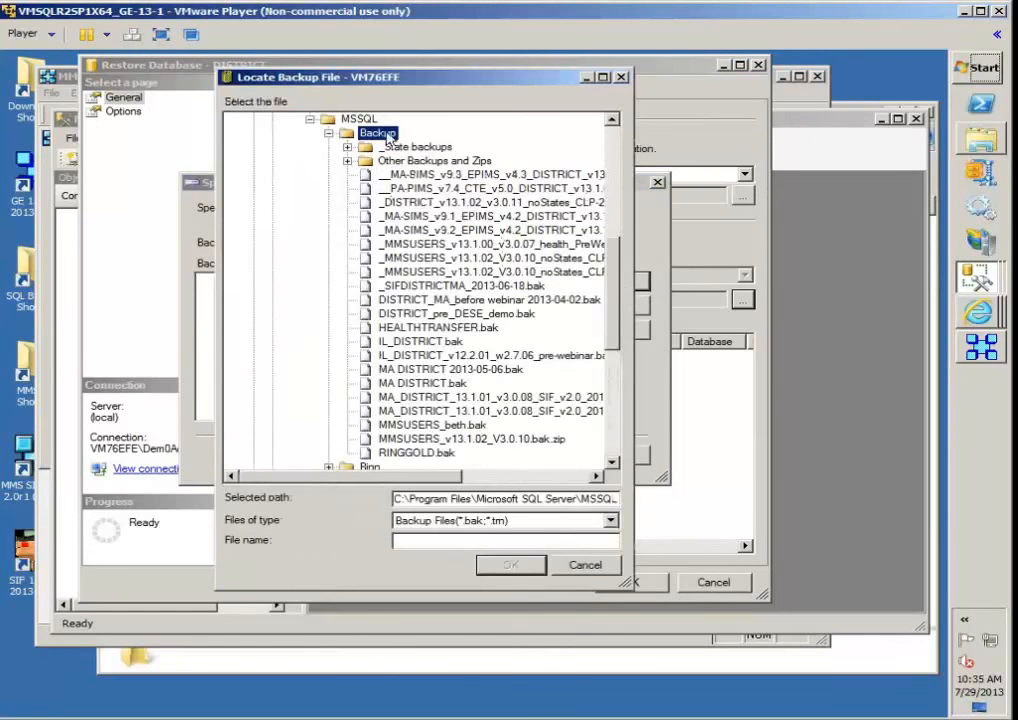
{"action": "scroll", "coordinate": [620, 270], "scroll_direction": "up", "scroll_amount": 5}
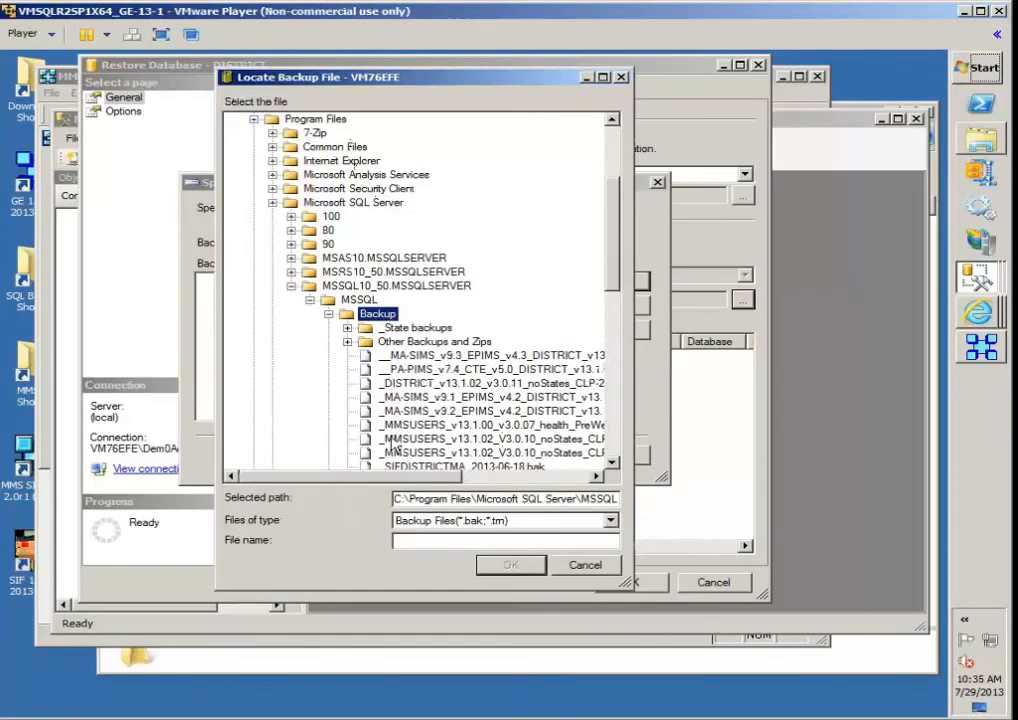
{"action": "left_click", "coordinate": [254, 120]}
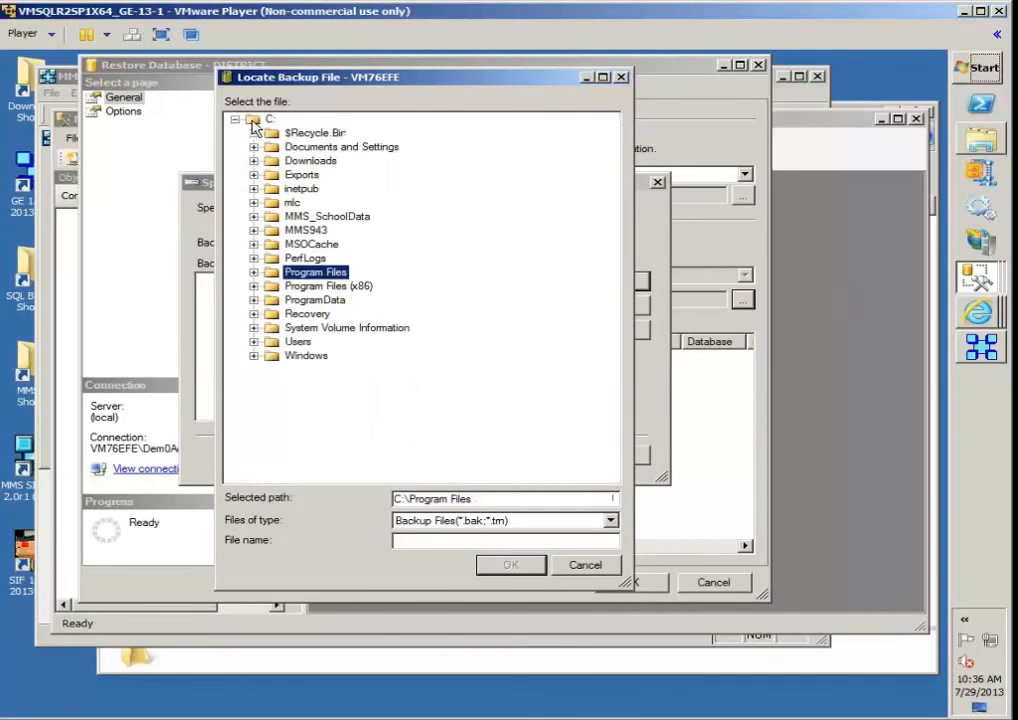
{"action": "left_click", "coordinate": [254, 286]}
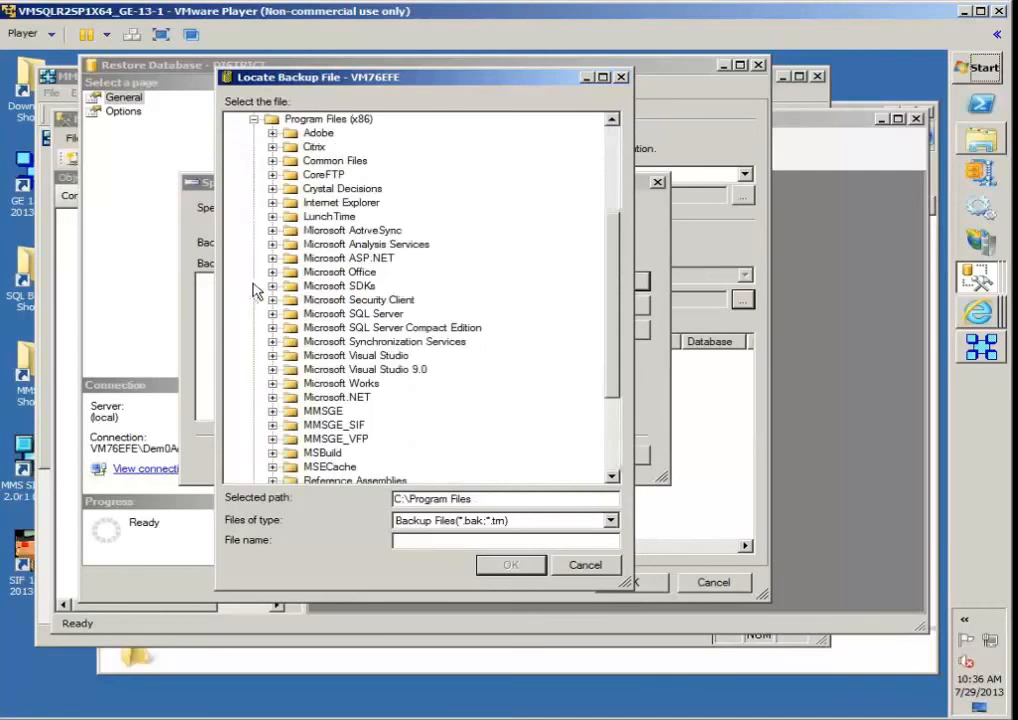
{"action": "left_click", "coordinate": [272, 411]}
{"action": "double_click", "coordinate": [333, 202]}
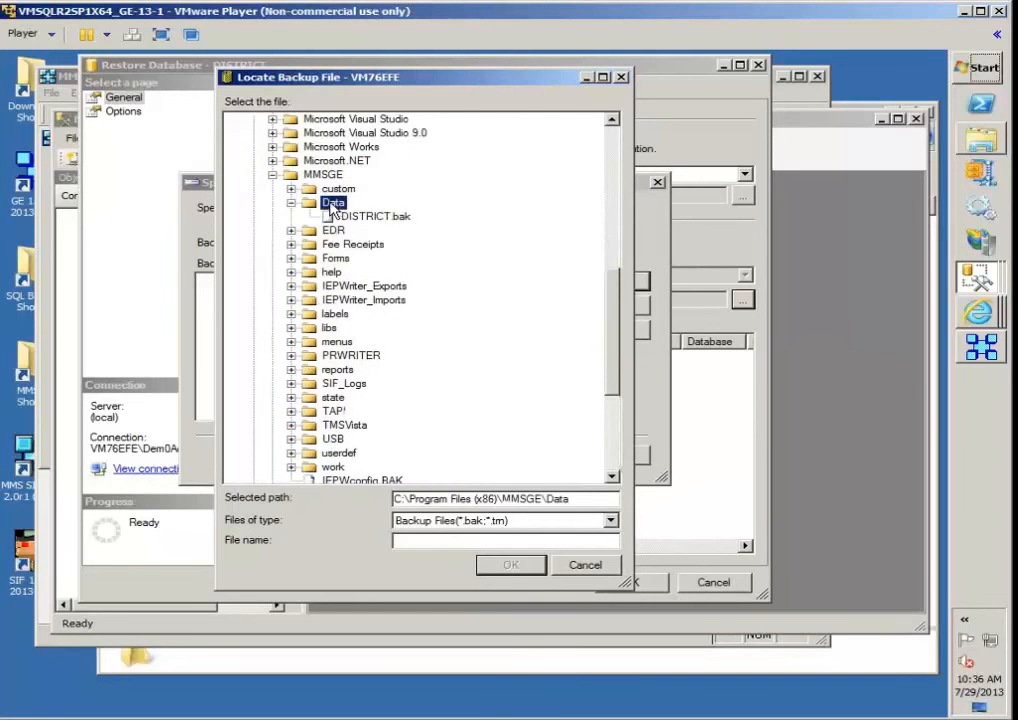
{"action": "left_click", "coordinate": [380, 217]}
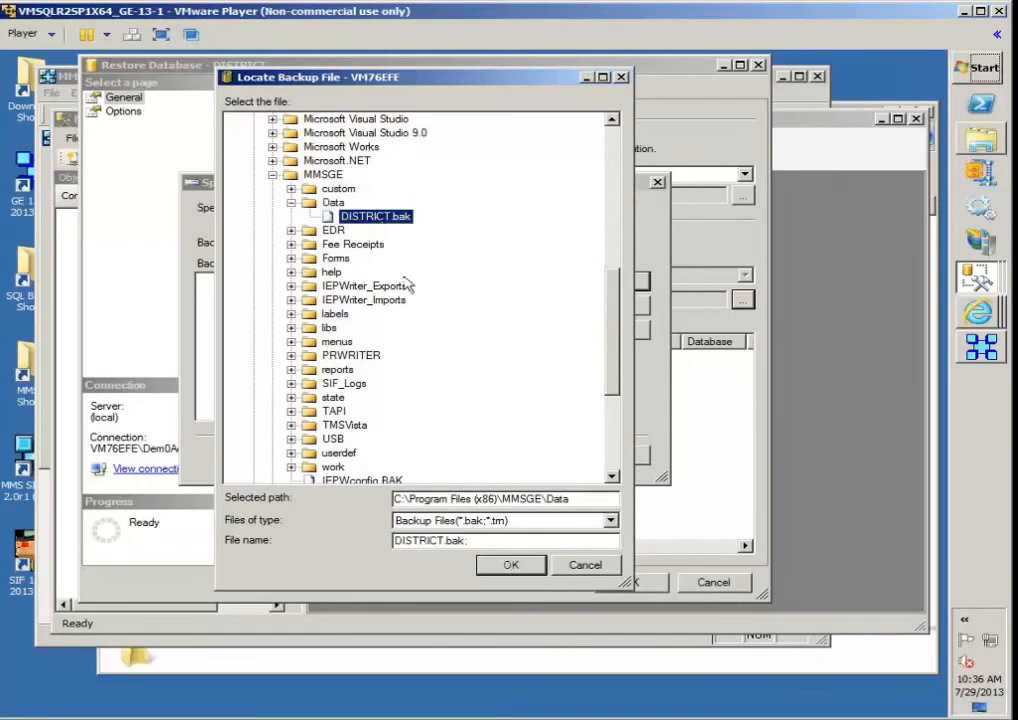
{"action": "left_click", "coordinate": [511, 566]}
{"action": "left_click", "coordinate": [445, 454]}
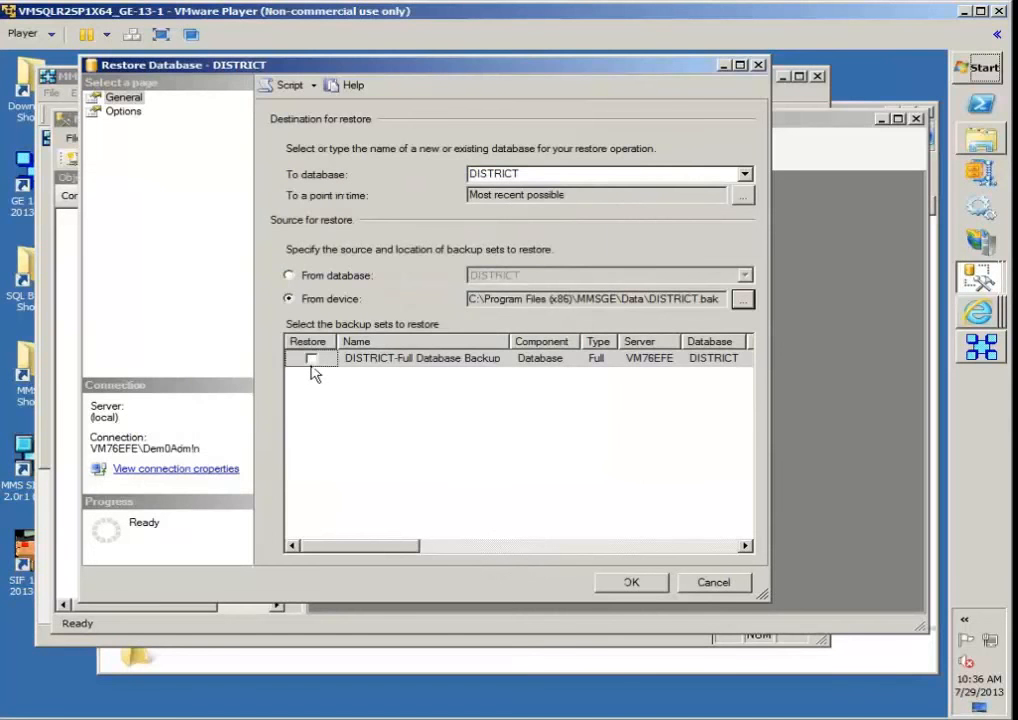
Mark the DISTRICT full database backup set for restoring and check its start and finish dates
{"action": "left_click", "coordinate": [311, 359]}
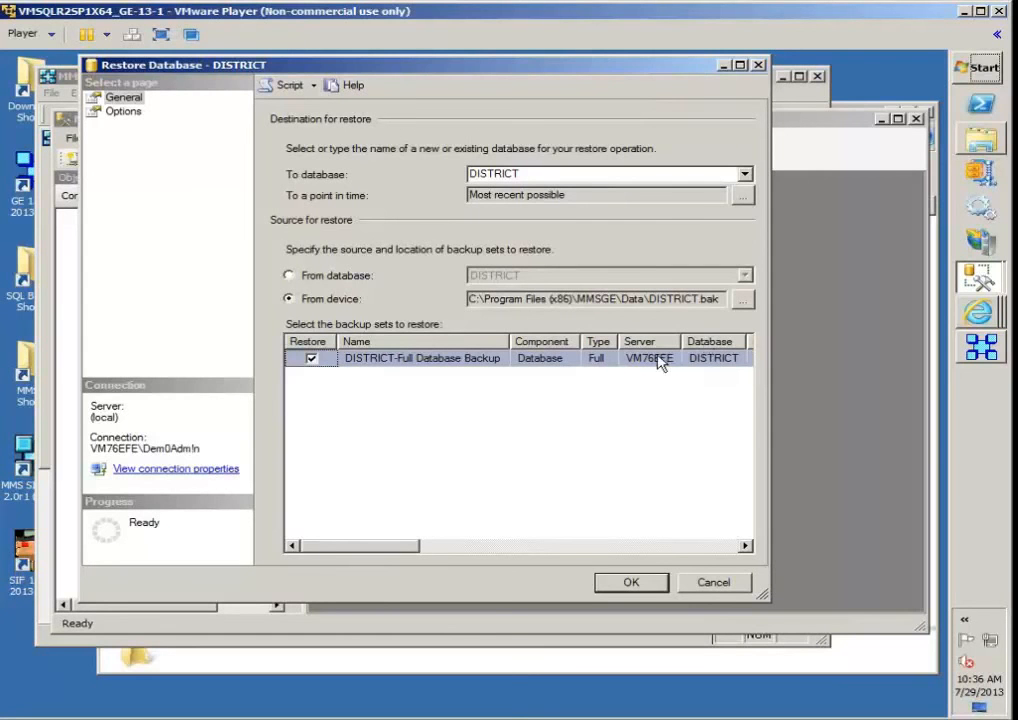
{"action": "left_click", "coordinate": [619, 546]}
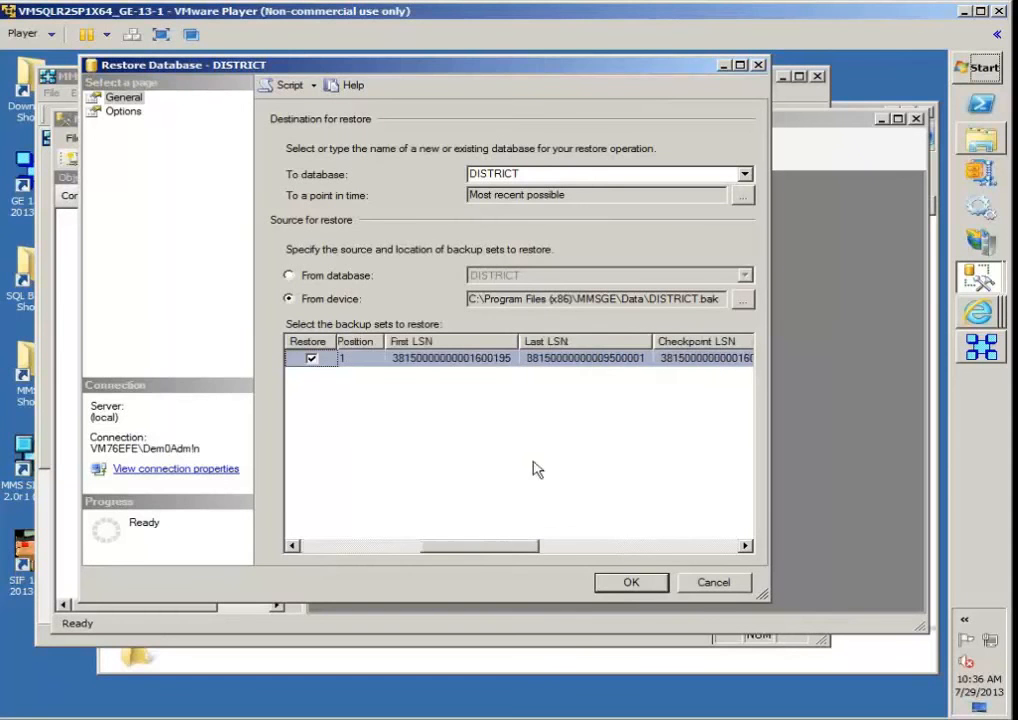
{"action": "left_click", "coordinate": [677, 546]}
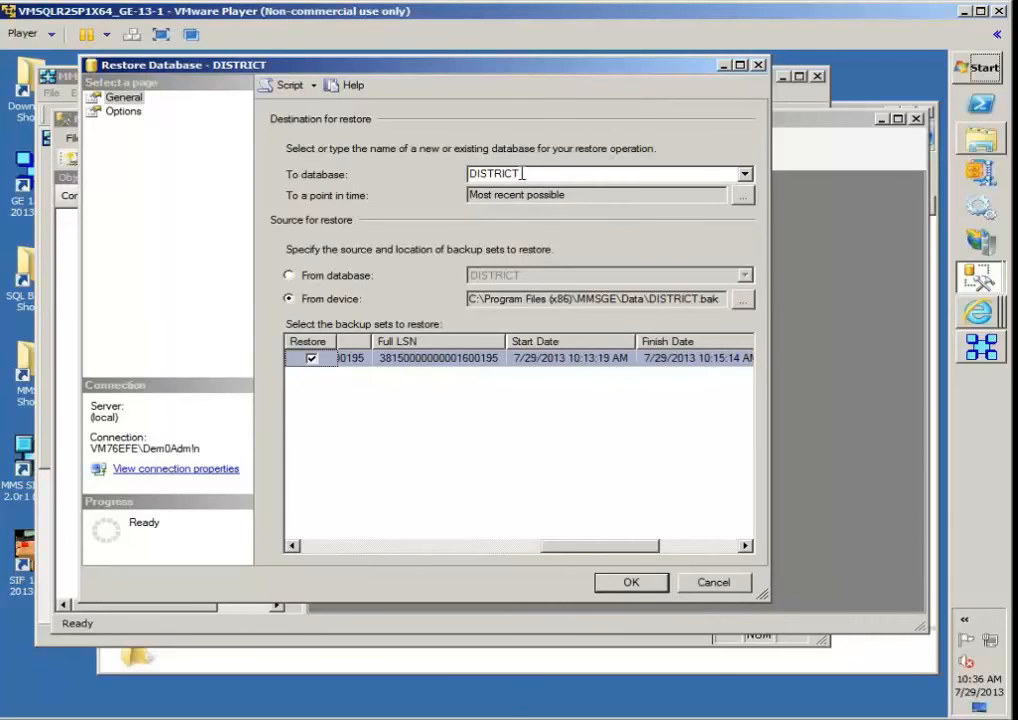
Set the destination database of the restore to July29
{"action": "double_click", "coordinate": [526, 172]}
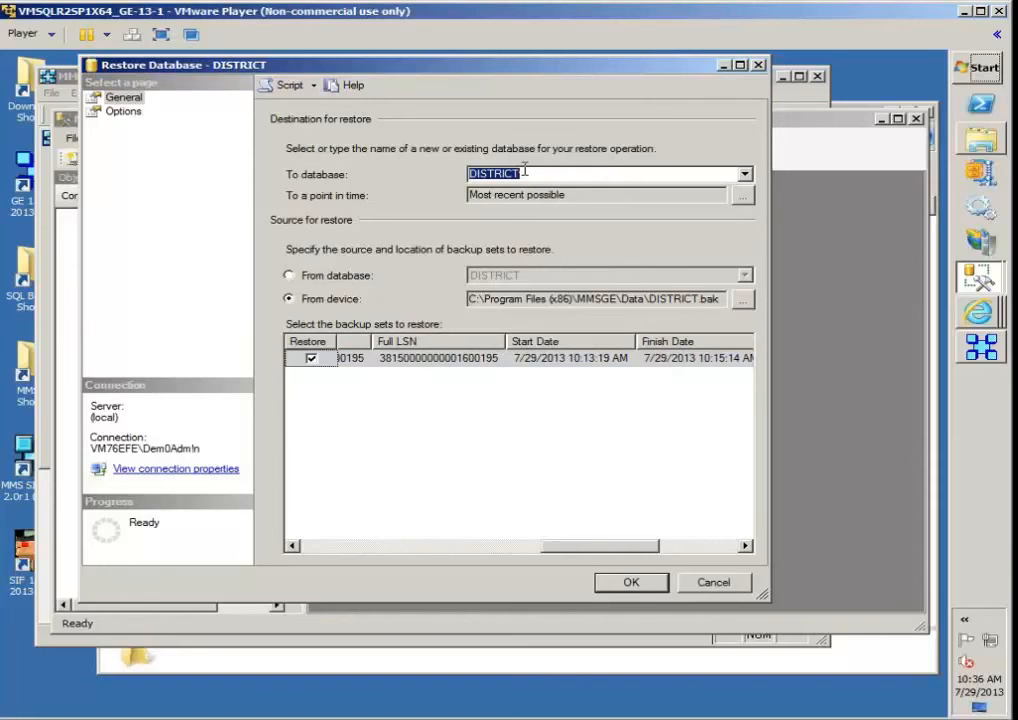
{"action": "type", "text": "Jul"}
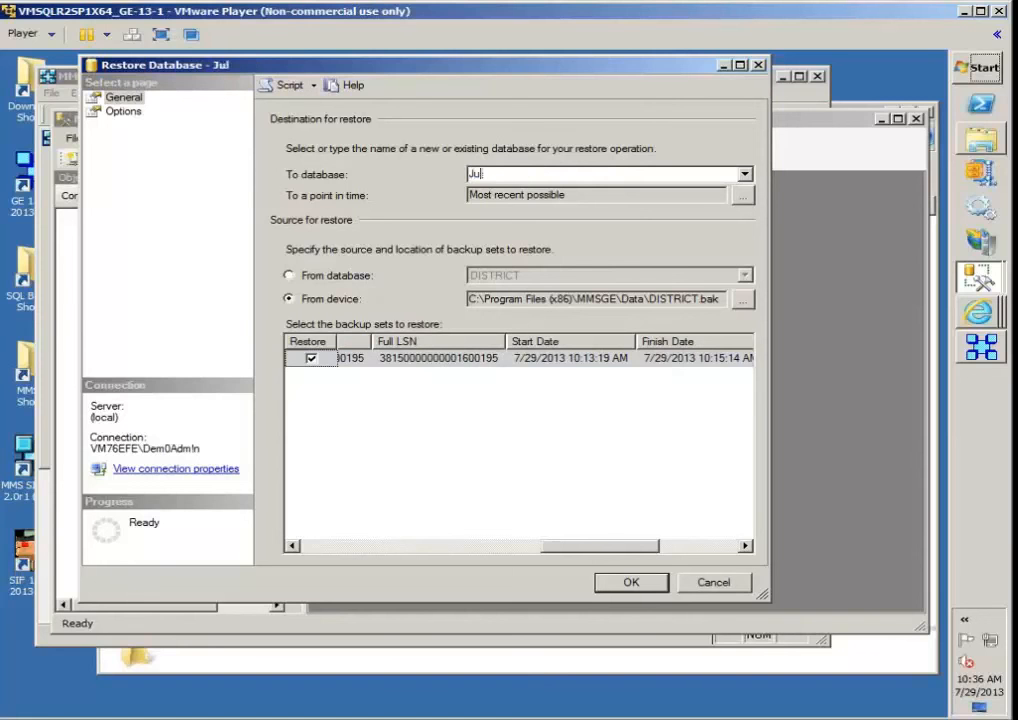
{"action": "type", "text": "y29"}
Resize the file columns in the restore options to examine the full target paths of the data and log files
{"action": "left_click", "coordinate": [121, 111]}
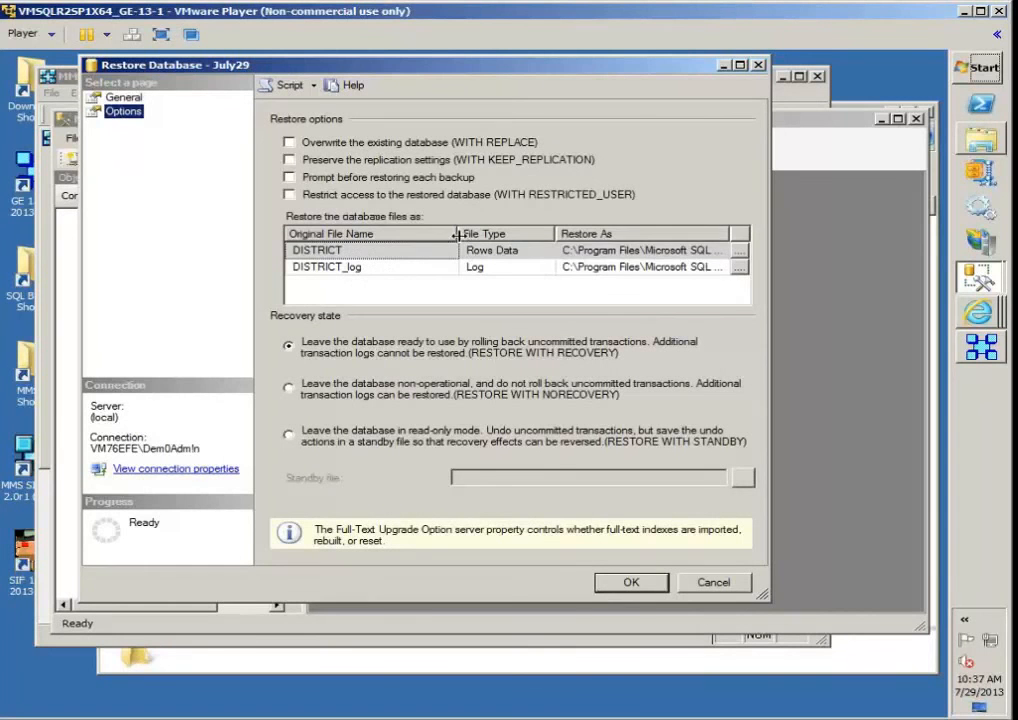
{"action": "left_click_drag", "start_coordinate": [457, 233], "coordinate": [384, 275]}
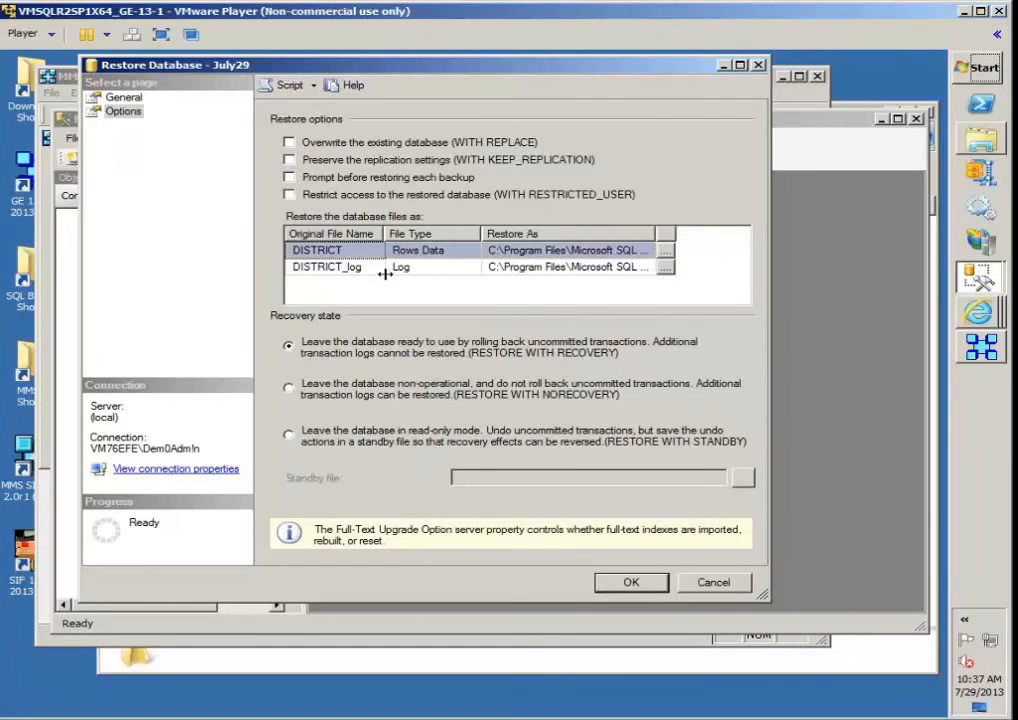
{"action": "double_click", "coordinate": [656, 233]}
{"action": "left_click", "coordinate": [630, 298]}
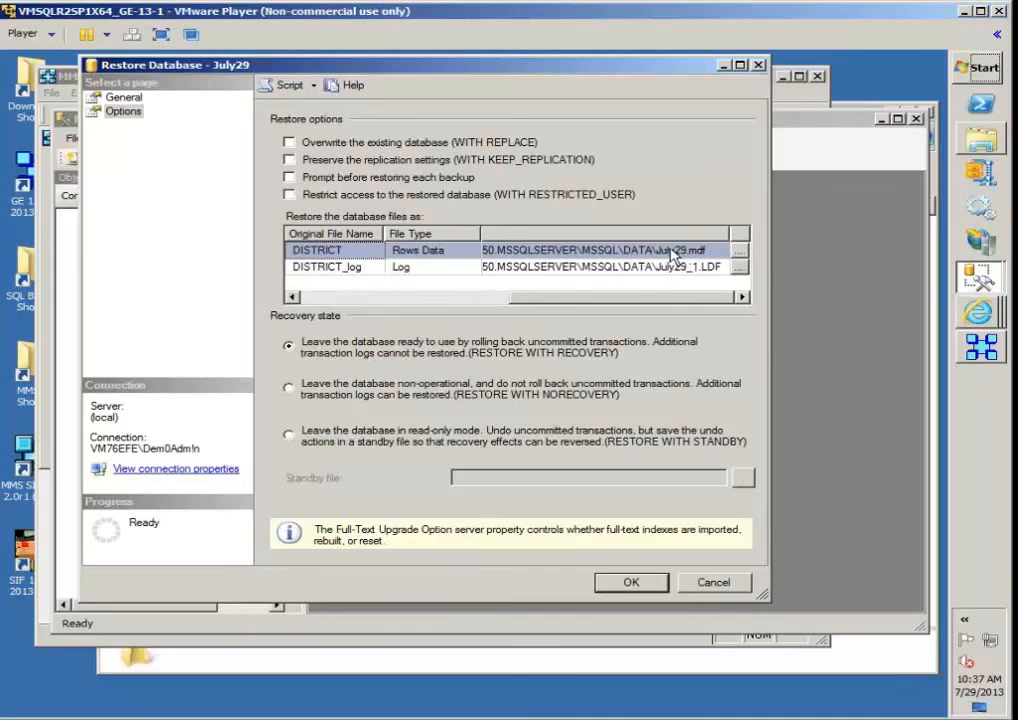
Set the restore target of the DISTRICT data file to DISTRICT.bak in the MSSQL\DATA folder under MSSQL10_50.MSSQLSERVER
{"action": "left_click", "coordinate": [672, 256]}
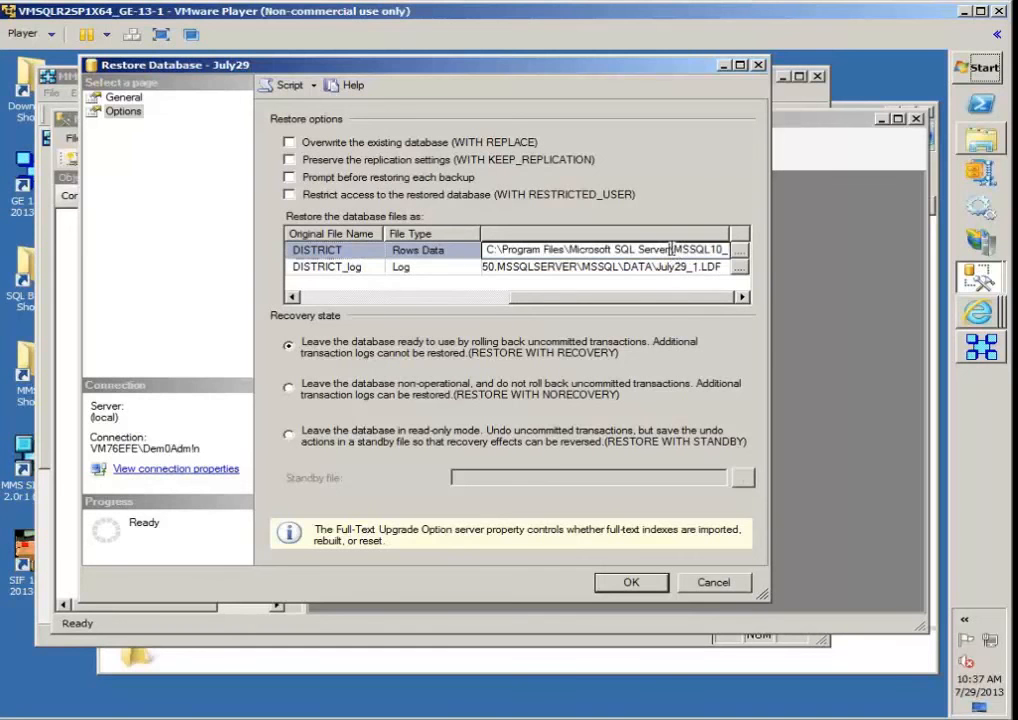
{"action": "left_click", "coordinate": [742, 255]}
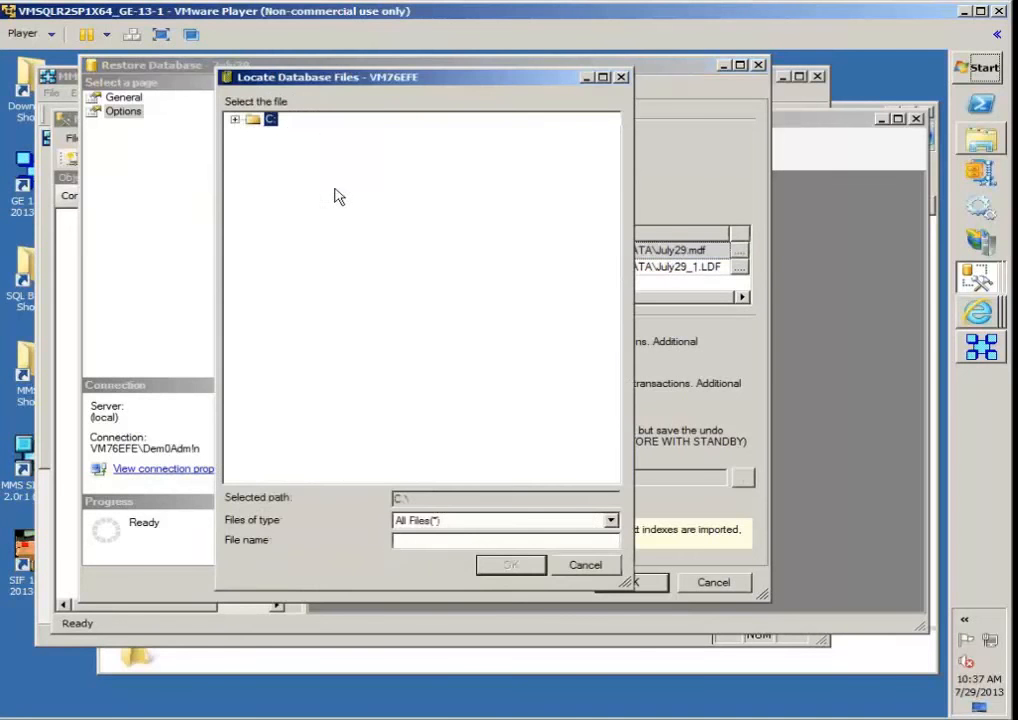
{"action": "left_click", "coordinate": [234, 119]}
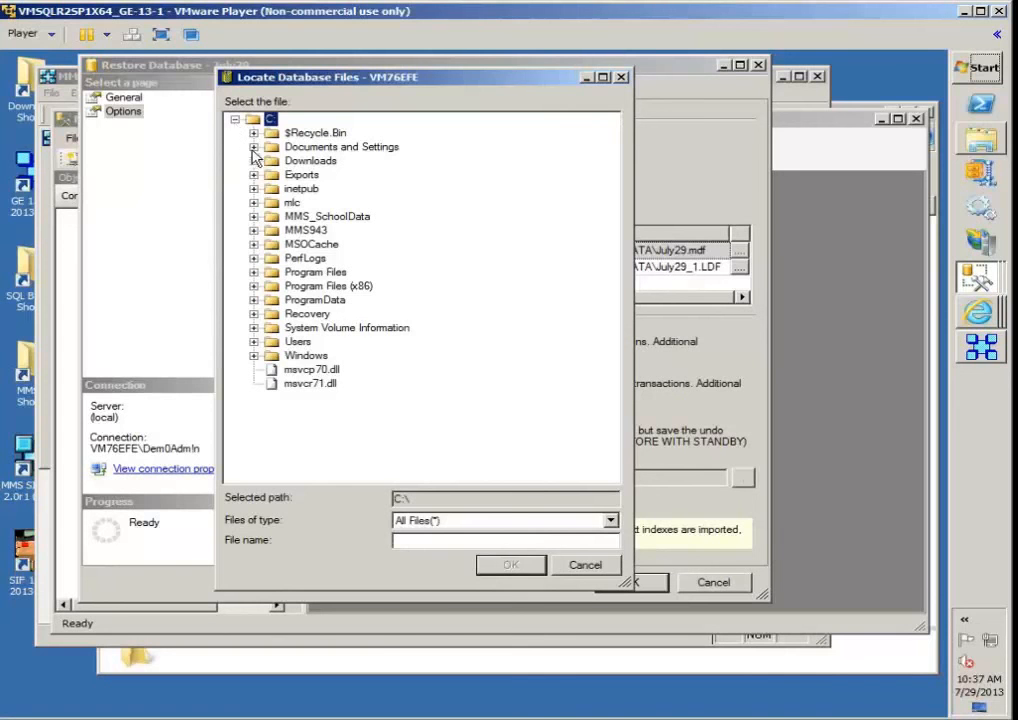
{"action": "left_click", "coordinate": [254, 272]}
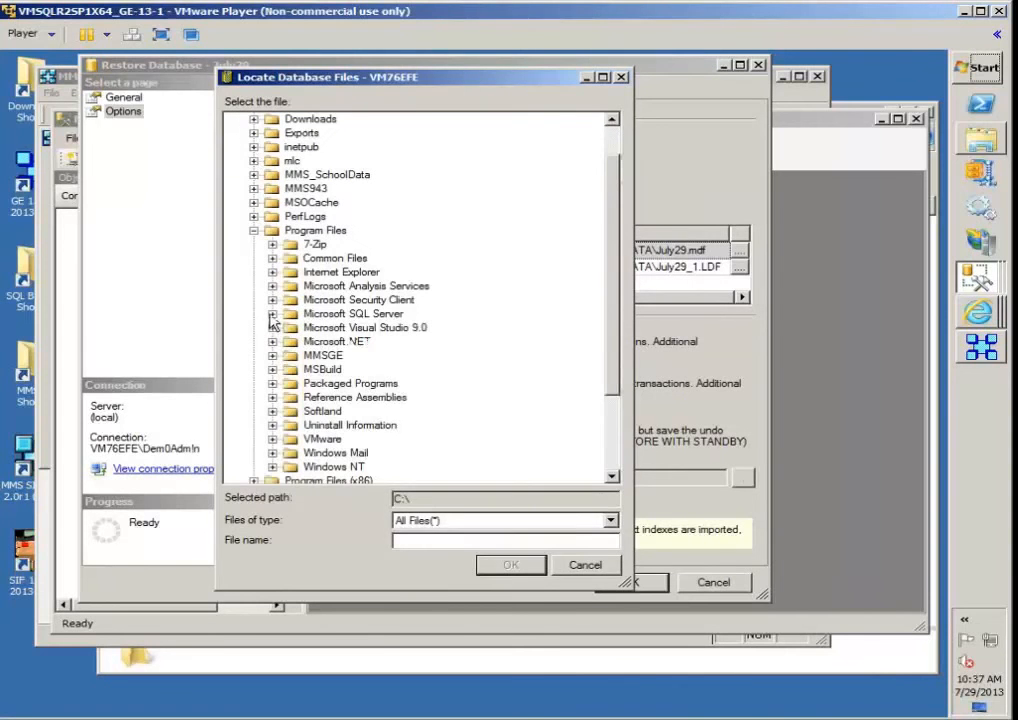
{"action": "left_click", "coordinate": [272, 313]}
{"action": "left_click", "coordinate": [290, 397]}
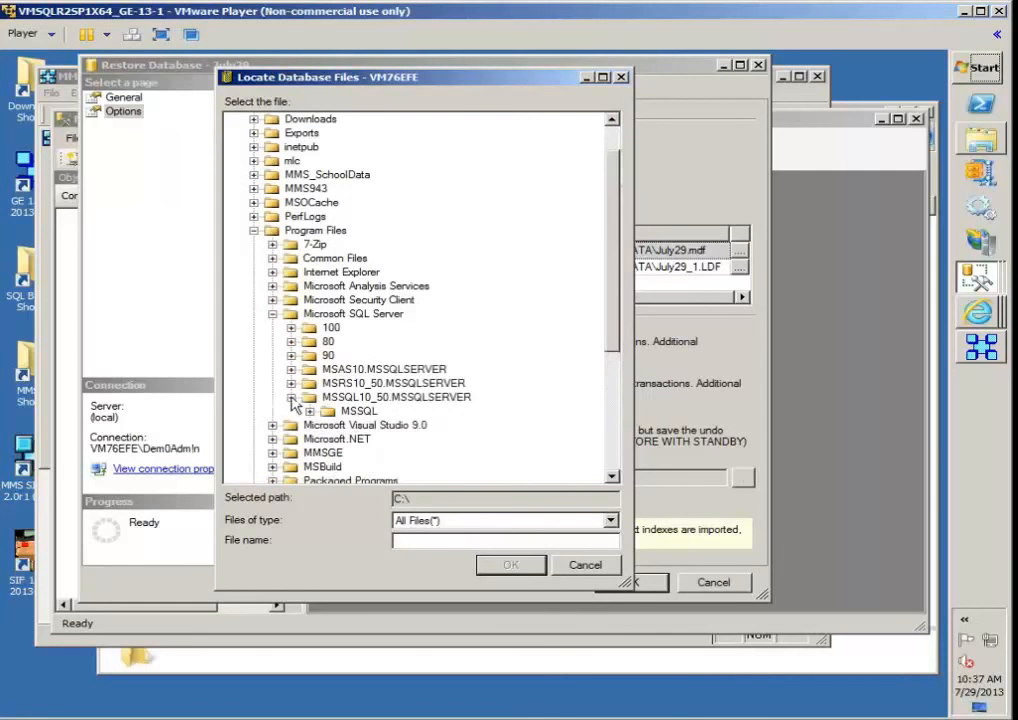
{"action": "left_click", "coordinate": [310, 411]}
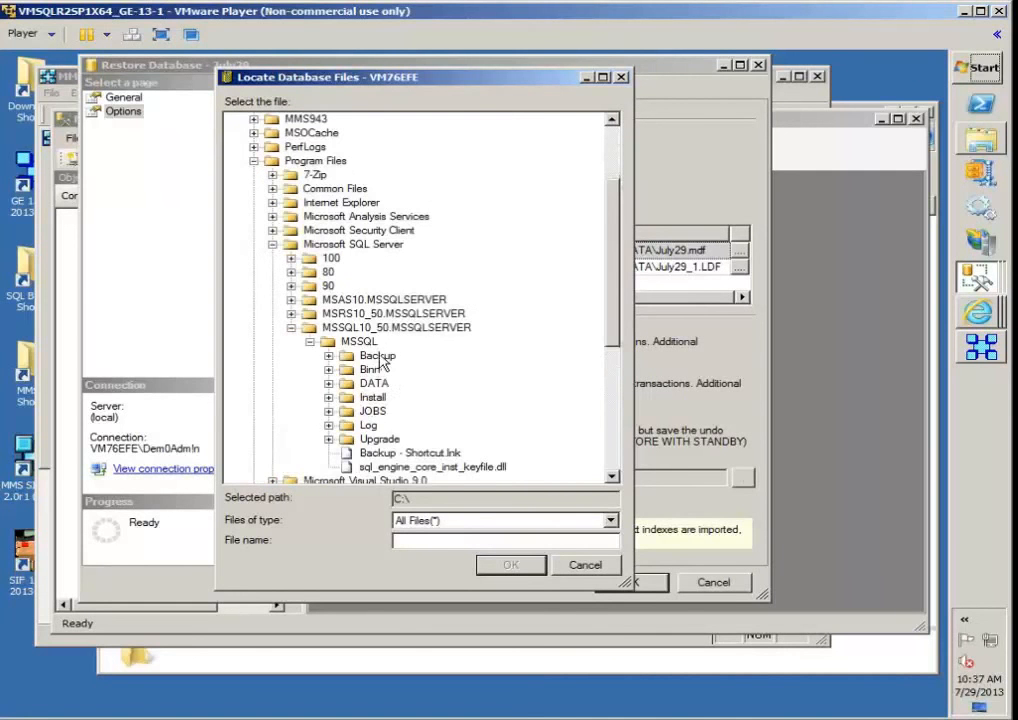
{"action": "left_click", "coordinate": [376, 386]}
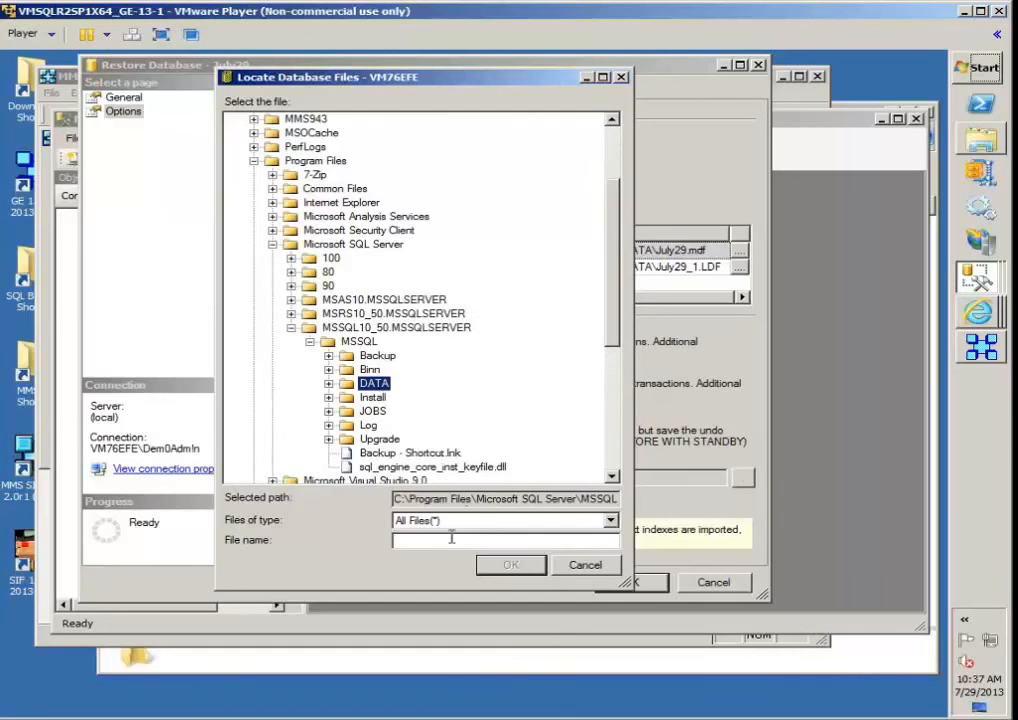
{"action": "left_click", "coordinate": [520, 541]}
{"action": "type", "text": "D:\\STRICT"}
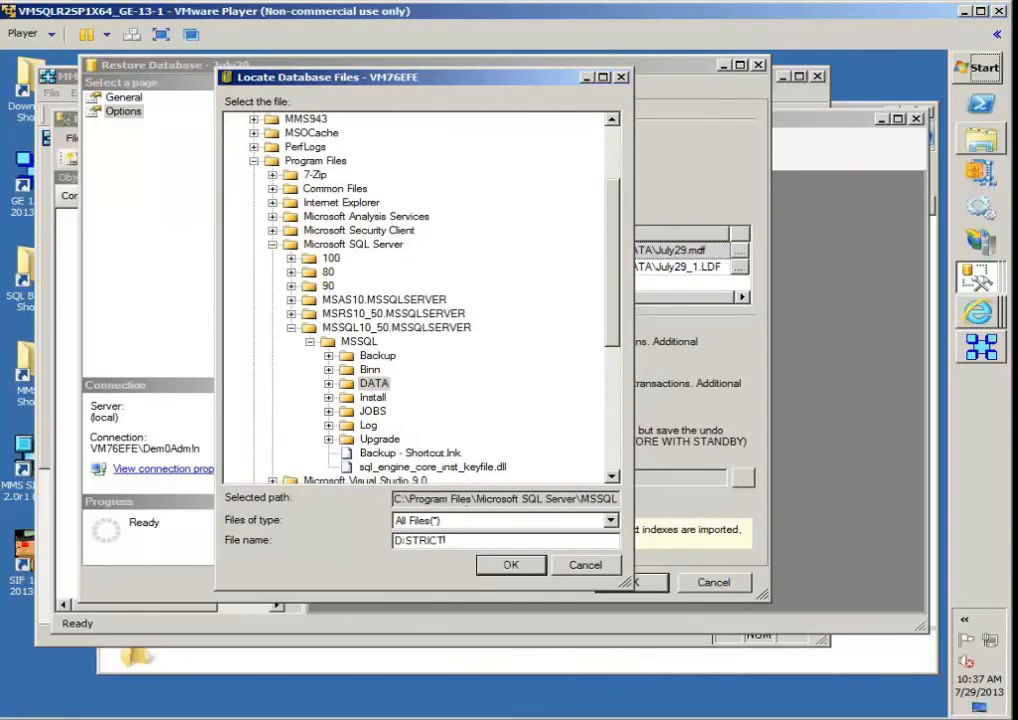
{"action": "type", "text": ".bak"}
{"action": "left_click", "coordinate": [488, 567]}
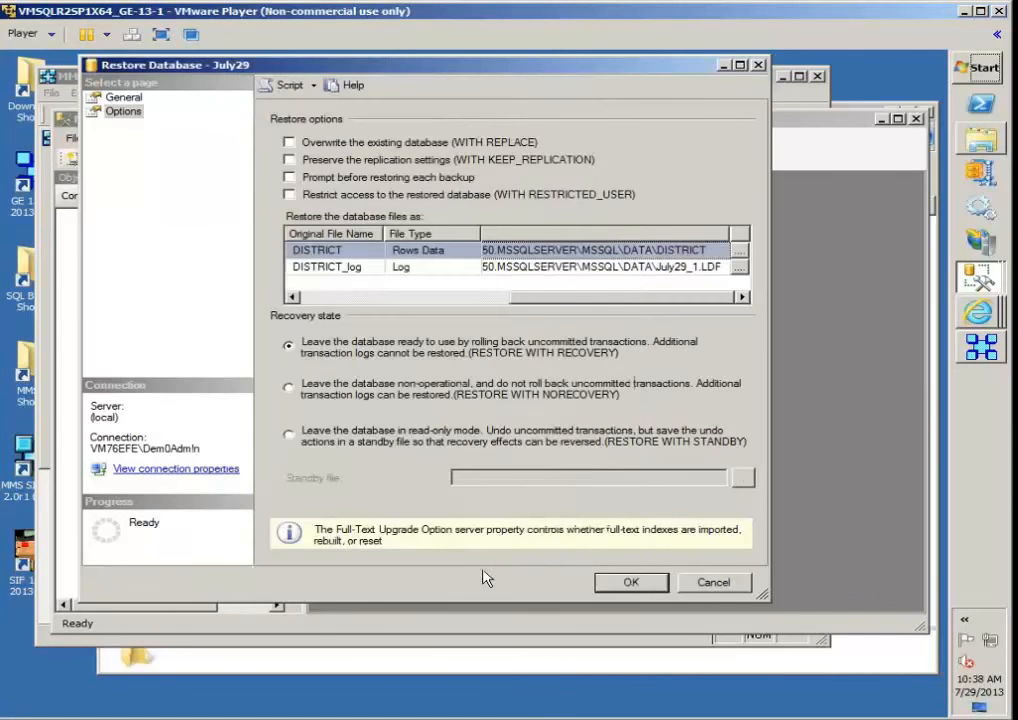
Browse for the DISTRICT_log file's restore location and select the MSSQL\DATA folder under Program Files\Microsoft SQL Server\MSSQL10_50.MSSQLSERVER
{"action": "left_click", "coordinate": [562, 267]}
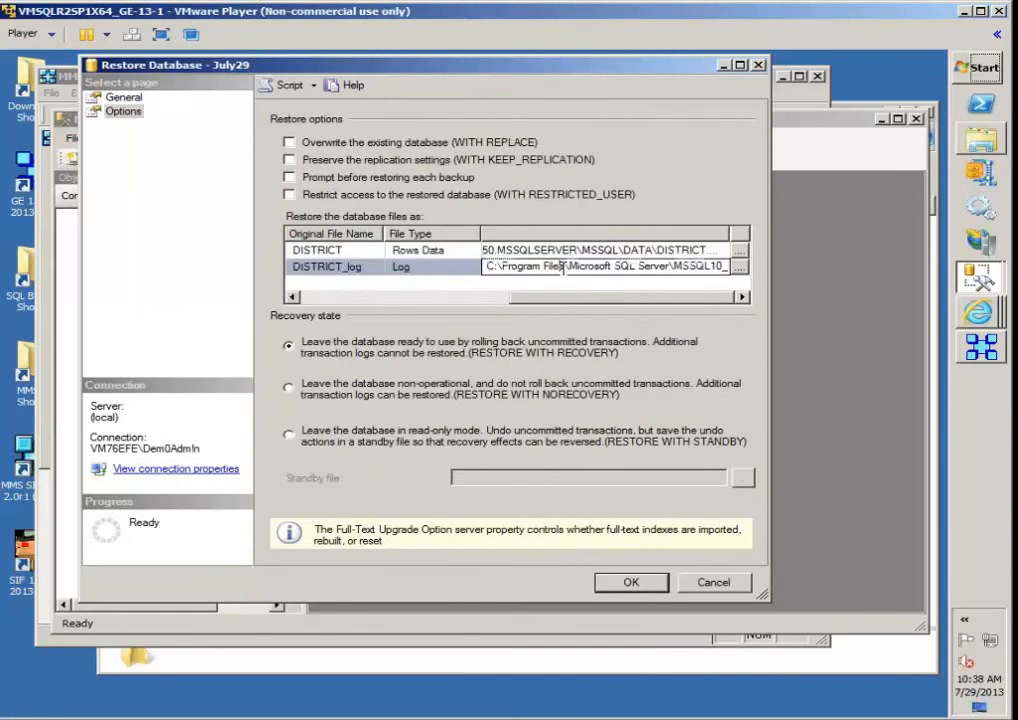
{"action": "left_click", "coordinate": [740, 268]}
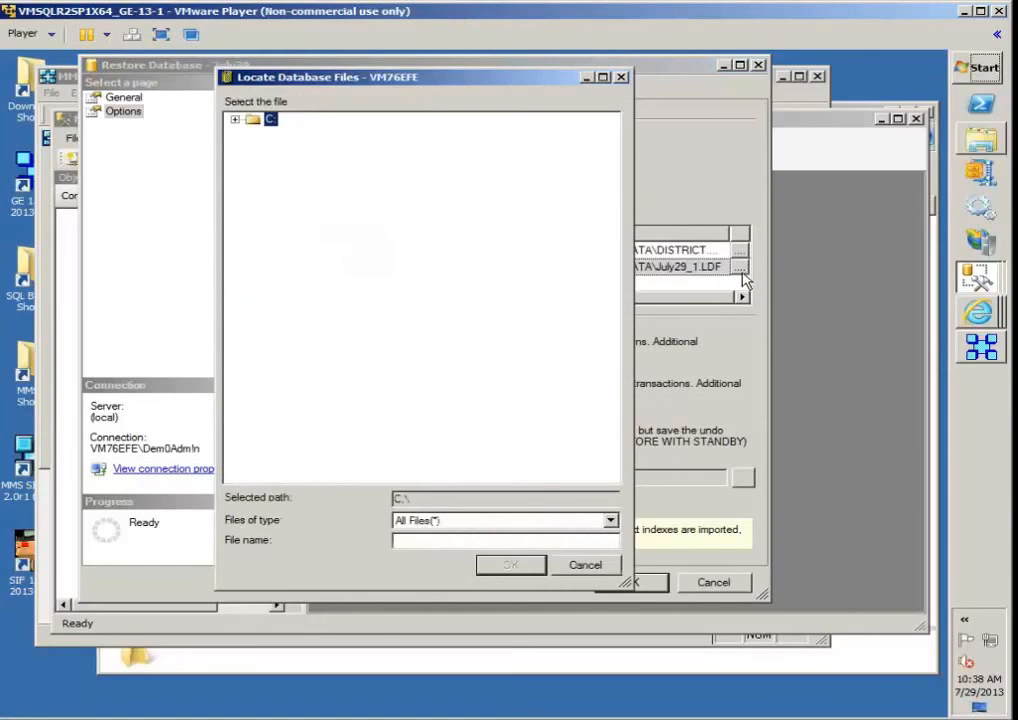
{"action": "left_click", "coordinate": [236, 121]}
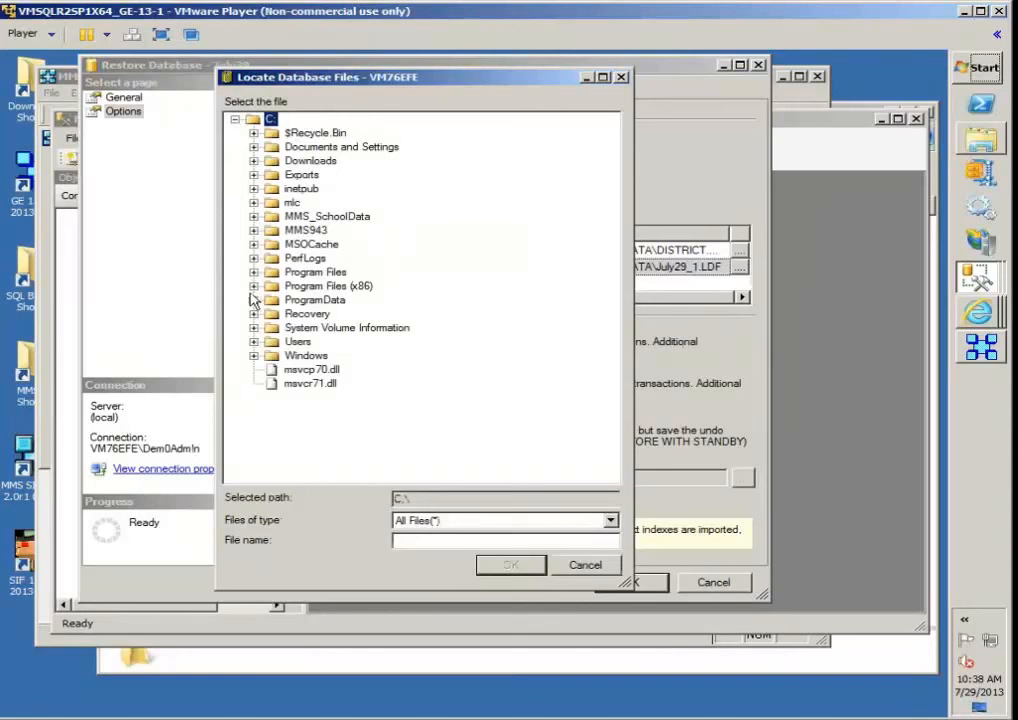
{"action": "left_click", "coordinate": [253, 224]}
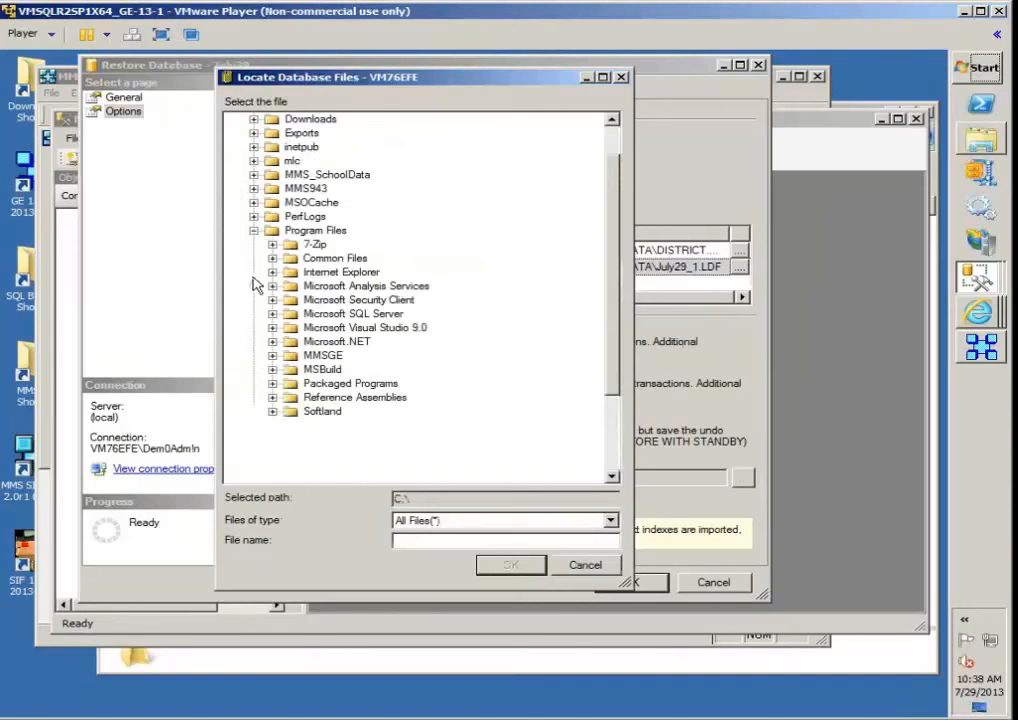
{"action": "left_click", "coordinate": [272, 355]}
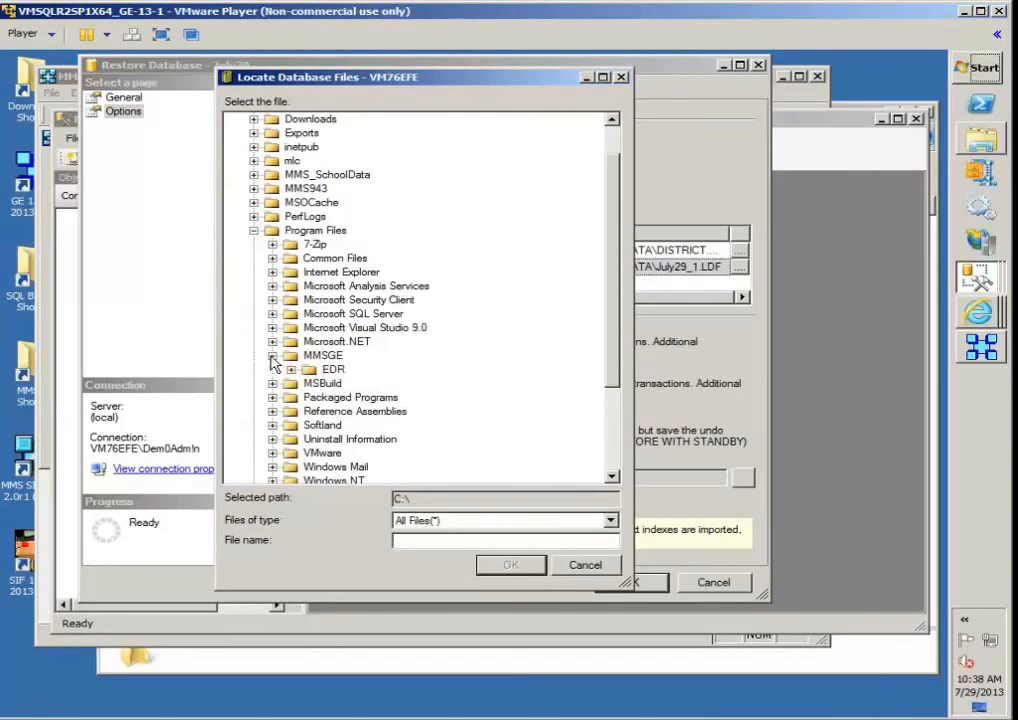
{"action": "left_click", "coordinate": [272, 355]}
{"action": "left_click", "coordinate": [273, 315]}
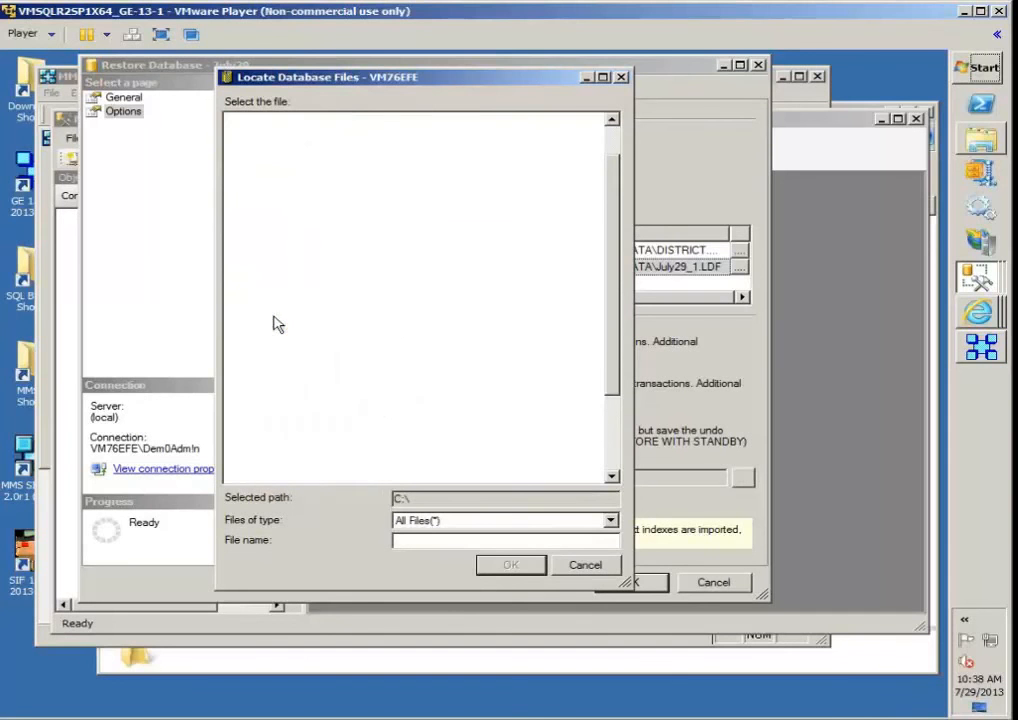
{"action": "left_click", "coordinate": [291, 397]}
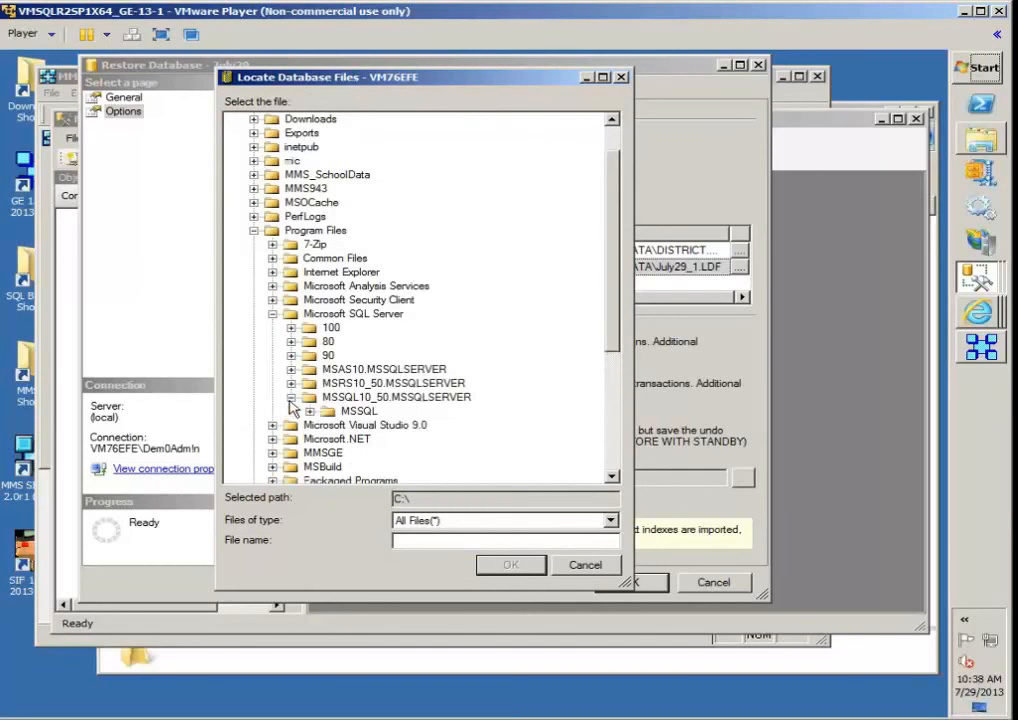
{"action": "left_click", "coordinate": [310, 411]}
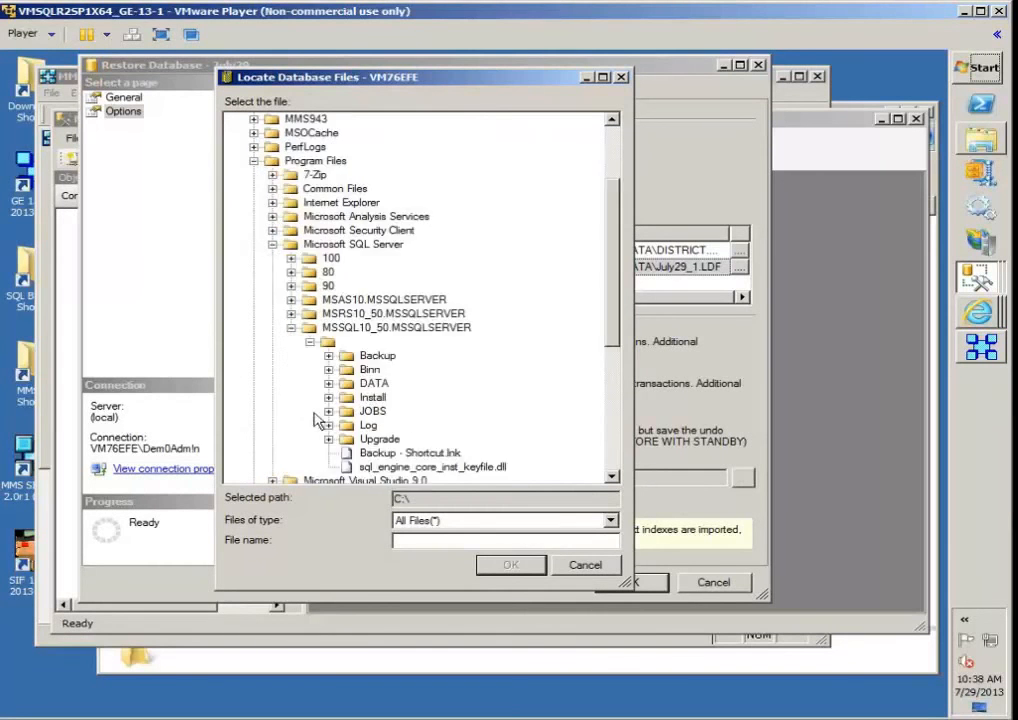
{"action": "left_click", "coordinate": [372, 384]}
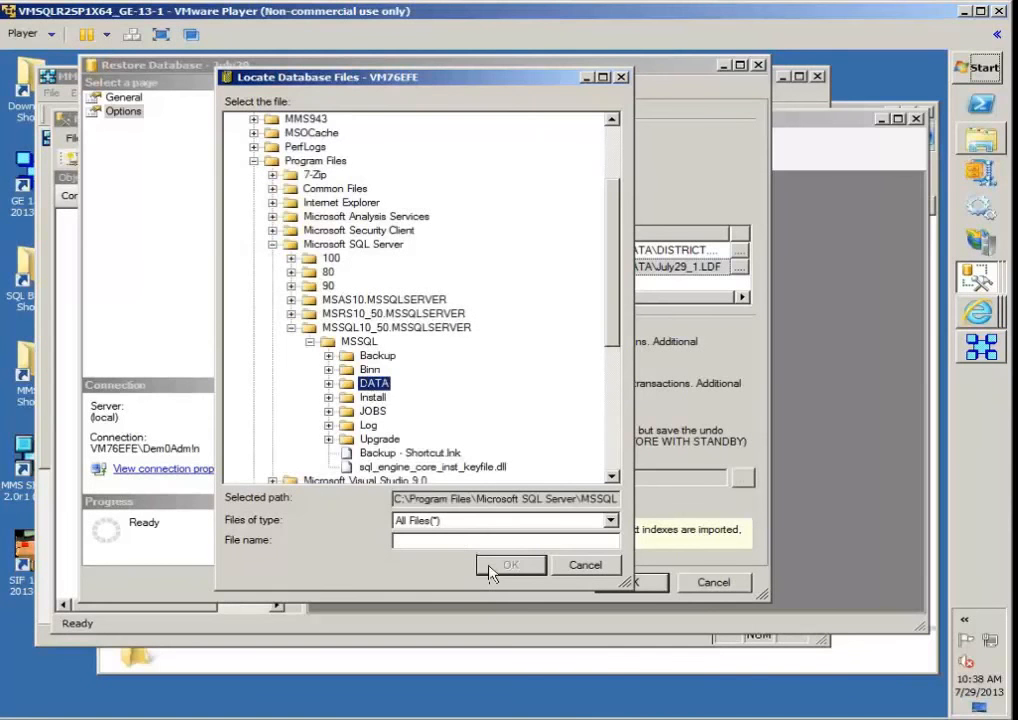
Name the log file's restore target DISTRICT_LOG and check the full target paths of both files
{"action": "left_click", "coordinate": [425, 540]}
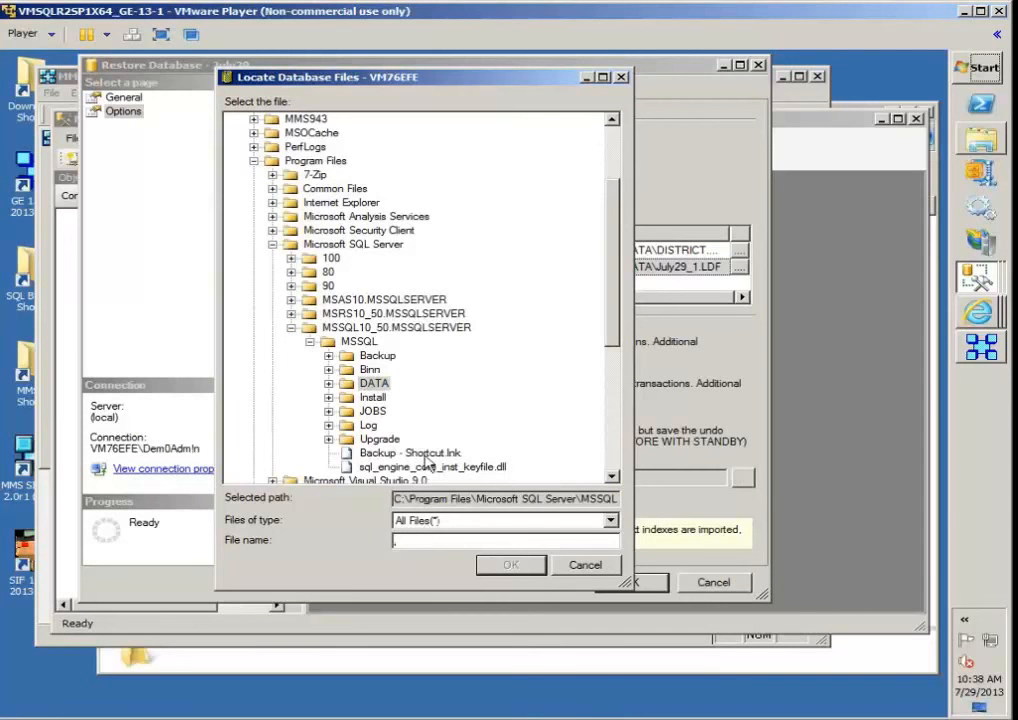
{"action": "type", "text": "DISTRICT1_L"}
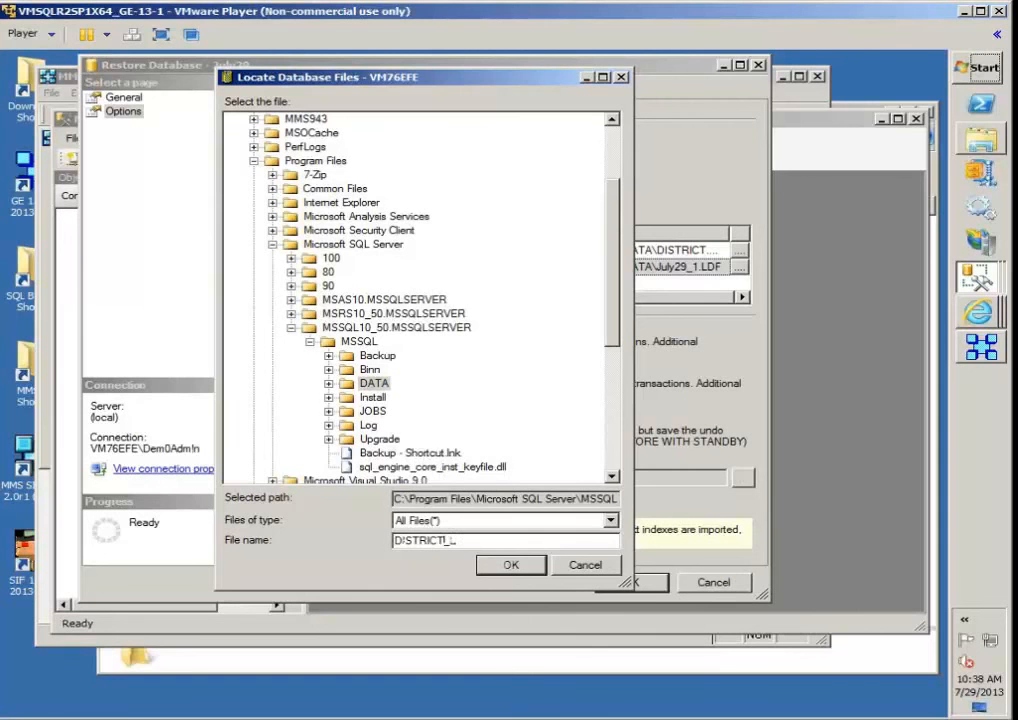
{"action": "type", "text": "OG"}
{"action": "left_click", "coordinate": [495, 566]}
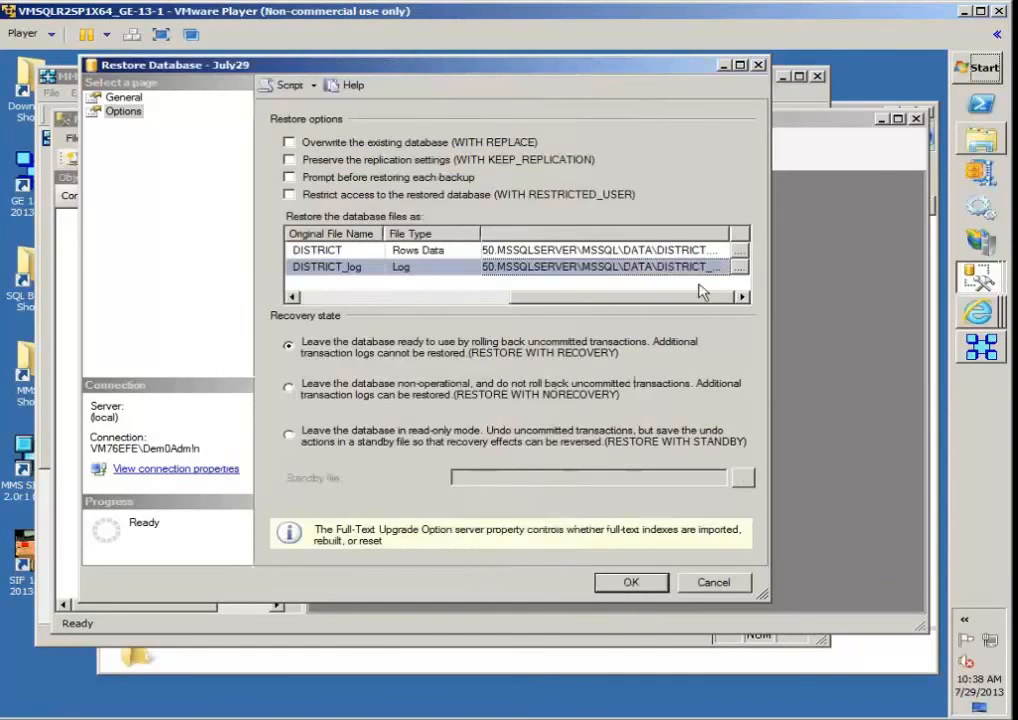
{"action": "left_click", "coordinate": [727, 298]}
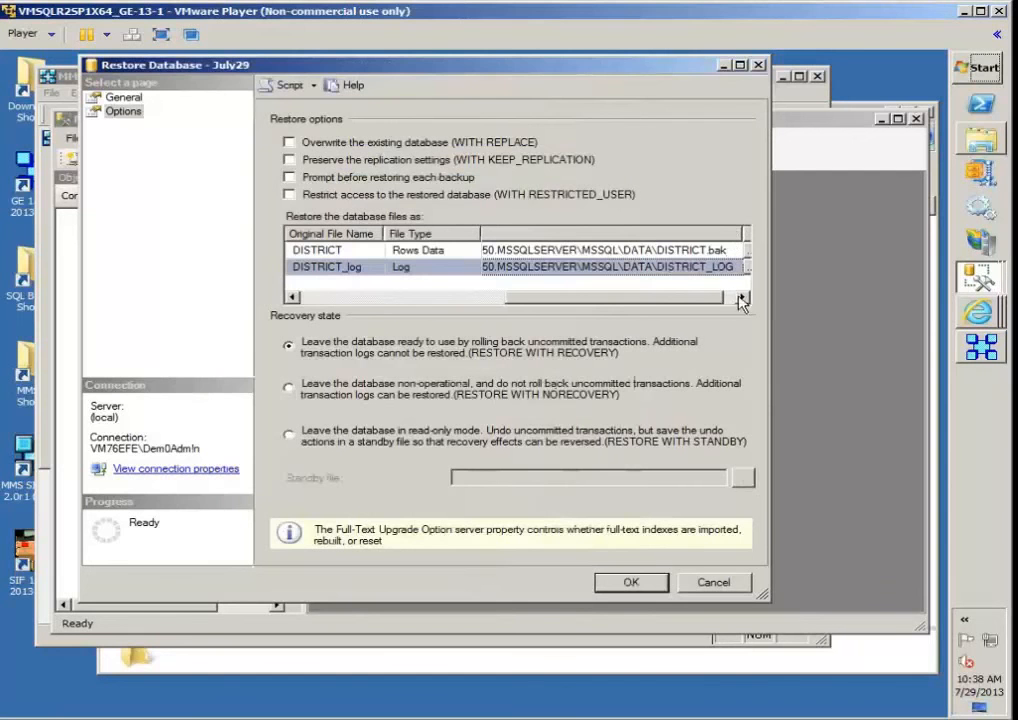
{"action": "left_click", "coordinate": [712, 249]}
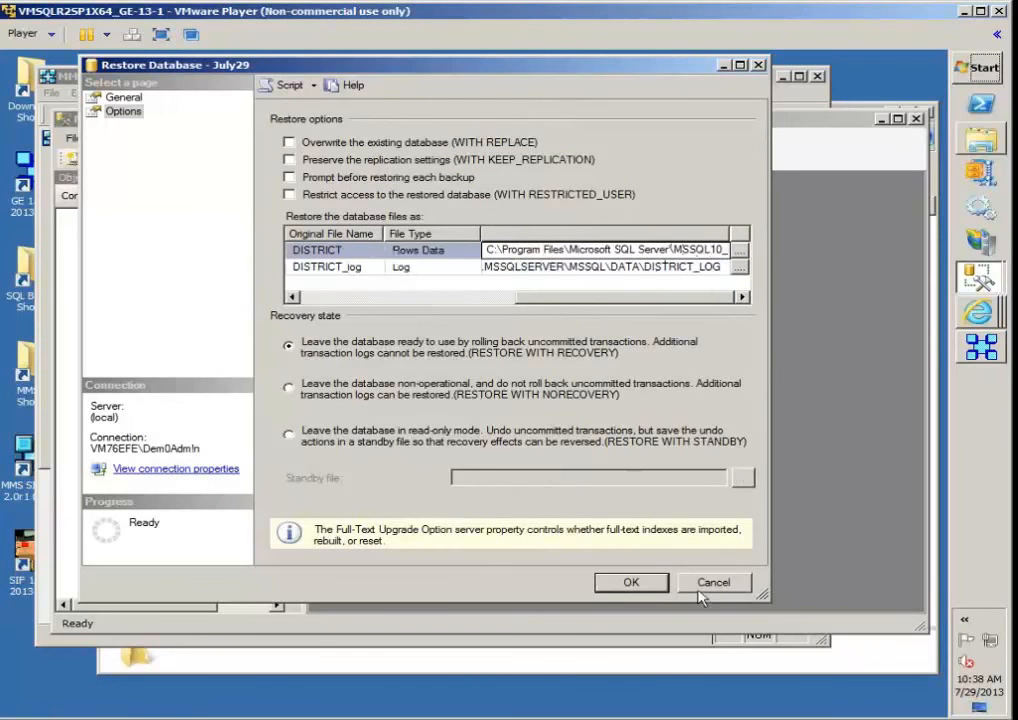
Change the restore's destination database to the existing DISTRICT database, start the restore and stop its execution
{"action": "left_click", "coordinate": [122, 99]}
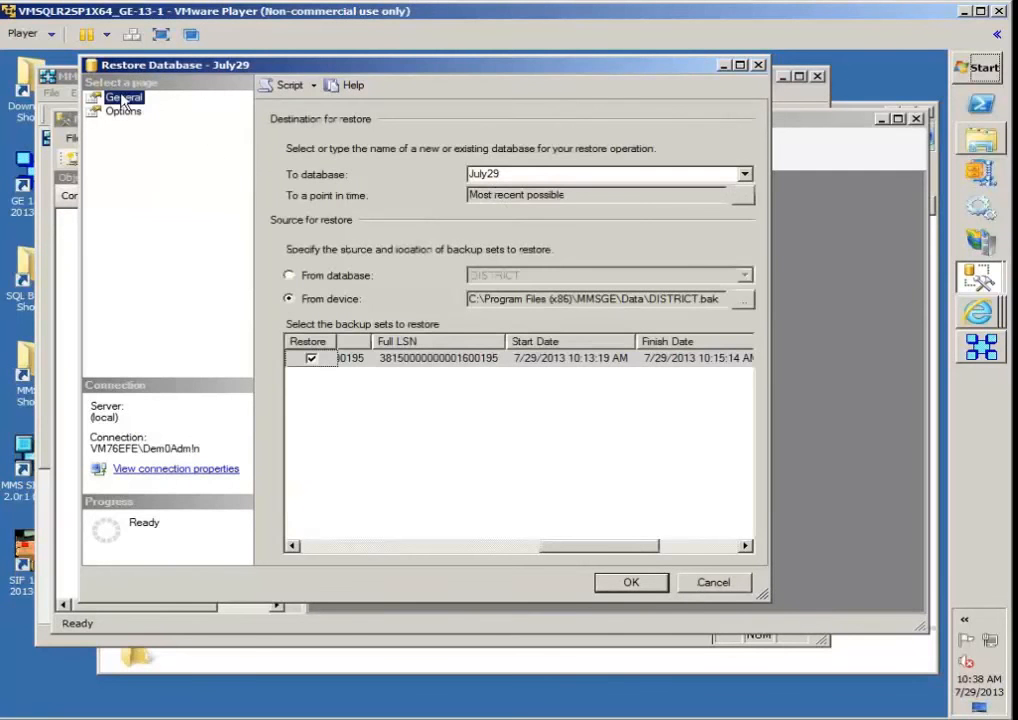
{"action": "left_click", "coordinate": [745, 175]}
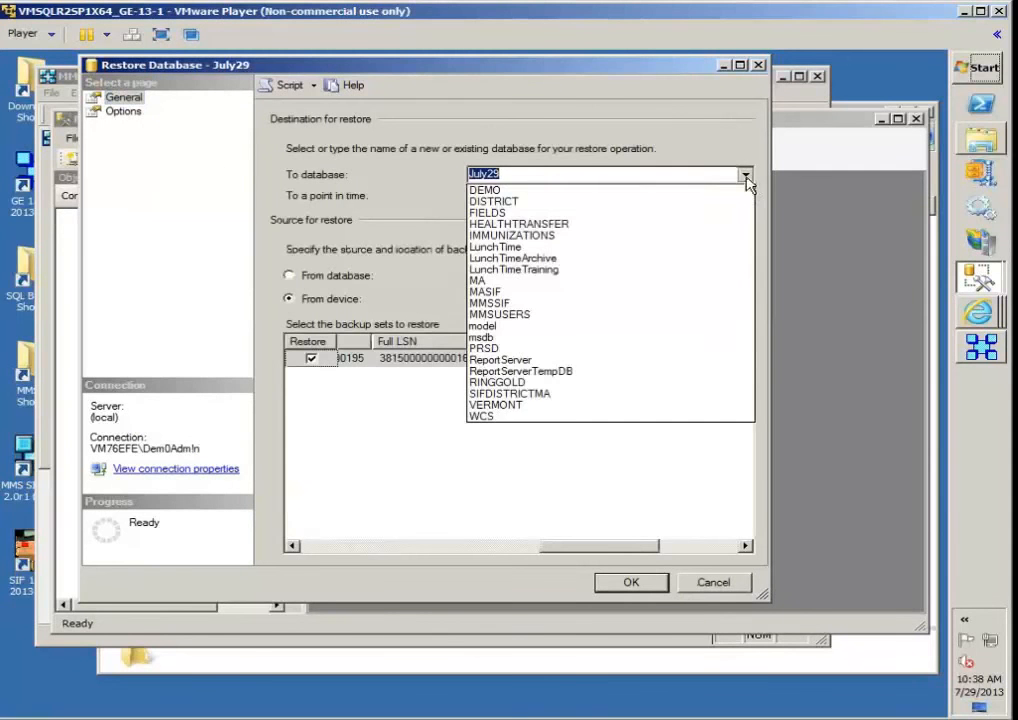
{"action": "left_click", "coordinate": [518, 201]}
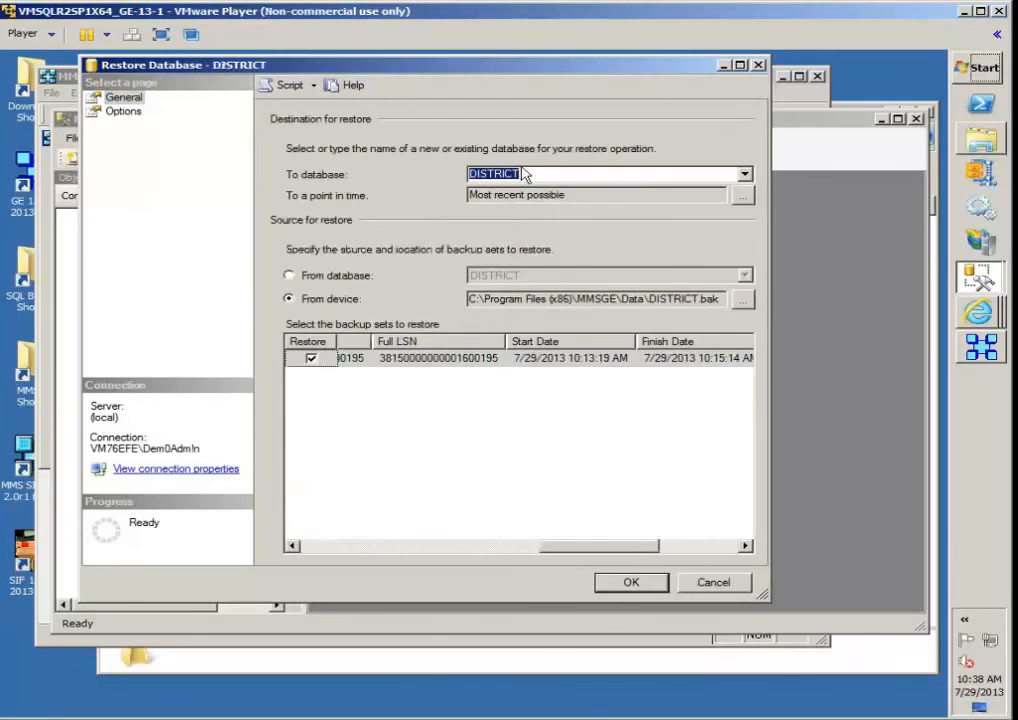
{"action": "left_click", "coordinate": [627, 584]}
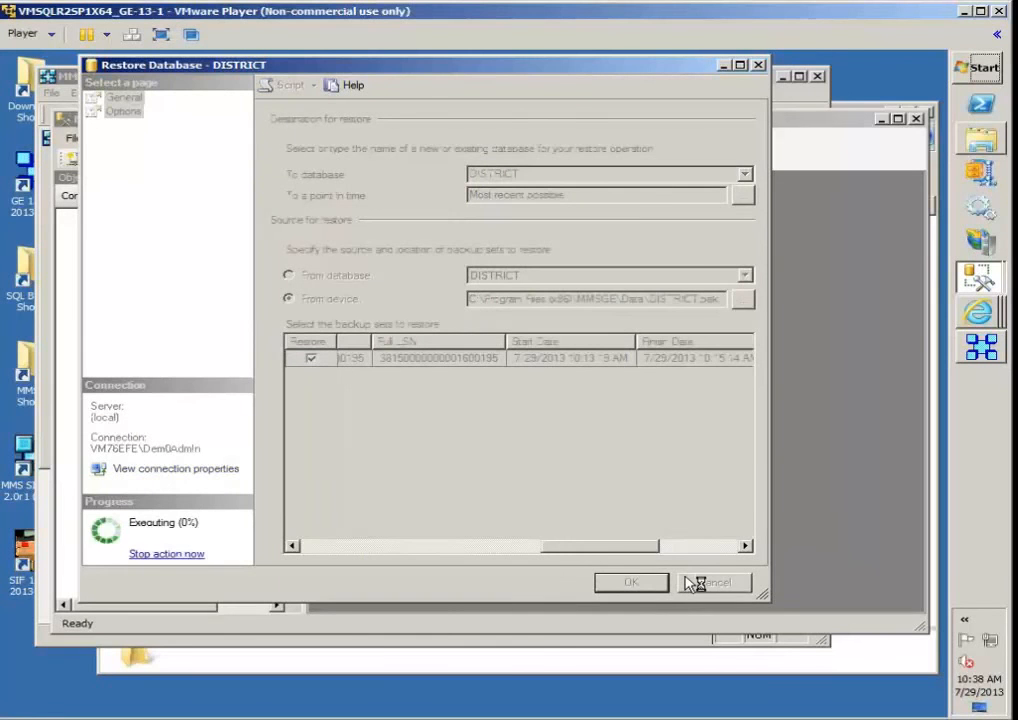
{"action": "left_click", "coordinate": [165, 556]}
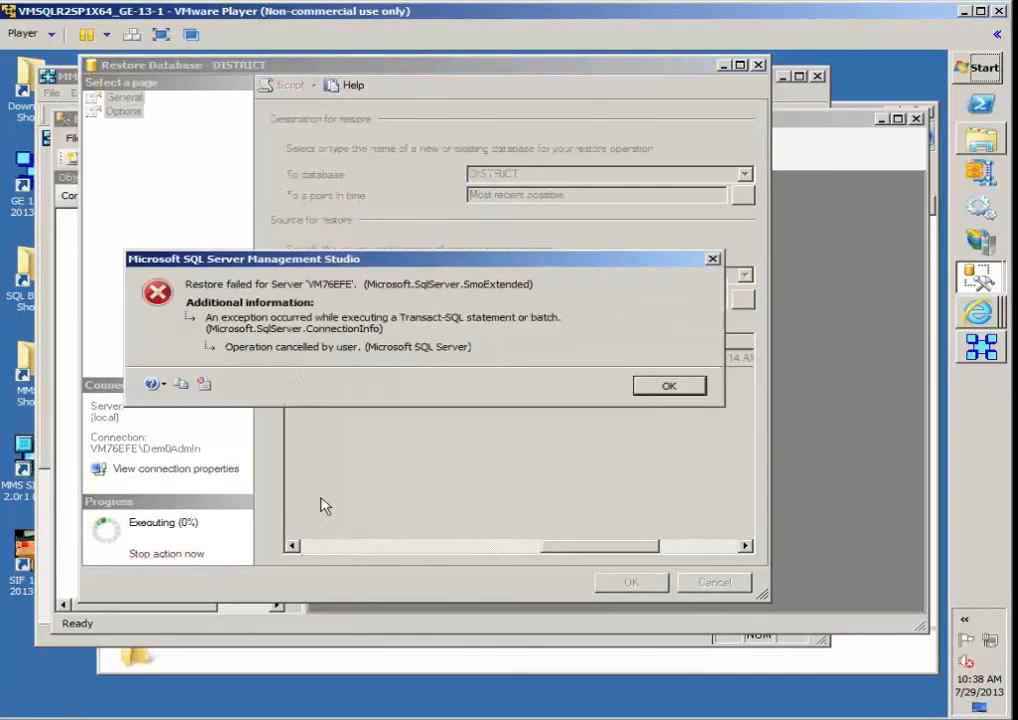
{"action": "left_click", "coordinate": [665, 386]}
Enable overwriting the existing database (WITH REPLACE), review the target file paths and general restore settings, and cancel the restore setup
{"action": "left_click", "coordinate": [122, 111]}
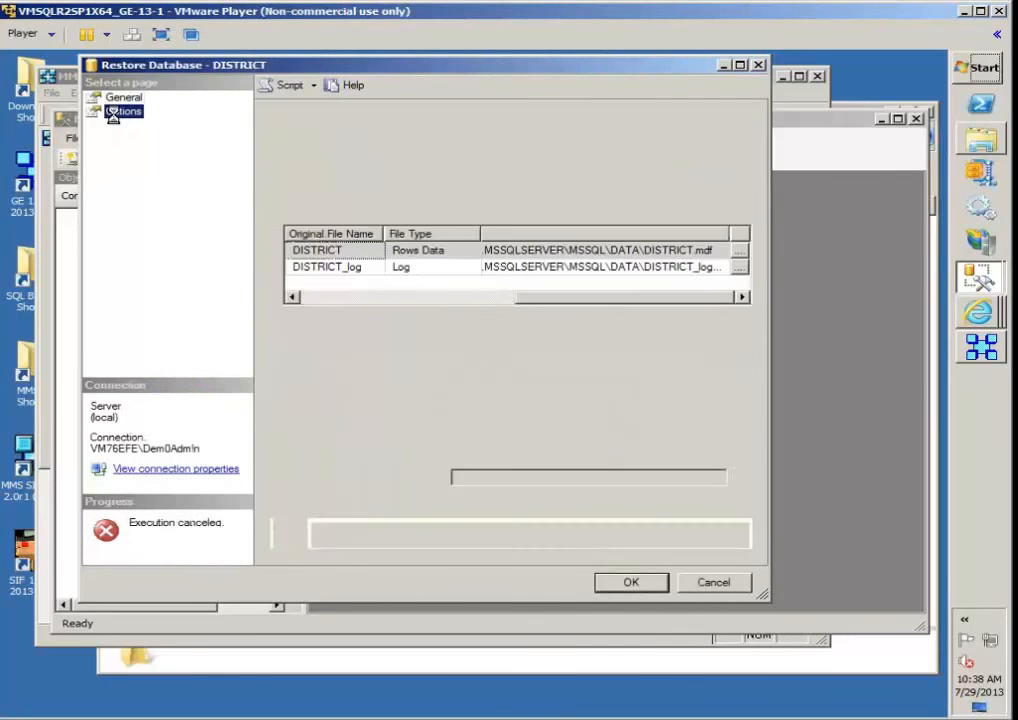
{"action": "left_click", "coordinate": [289, 141]}
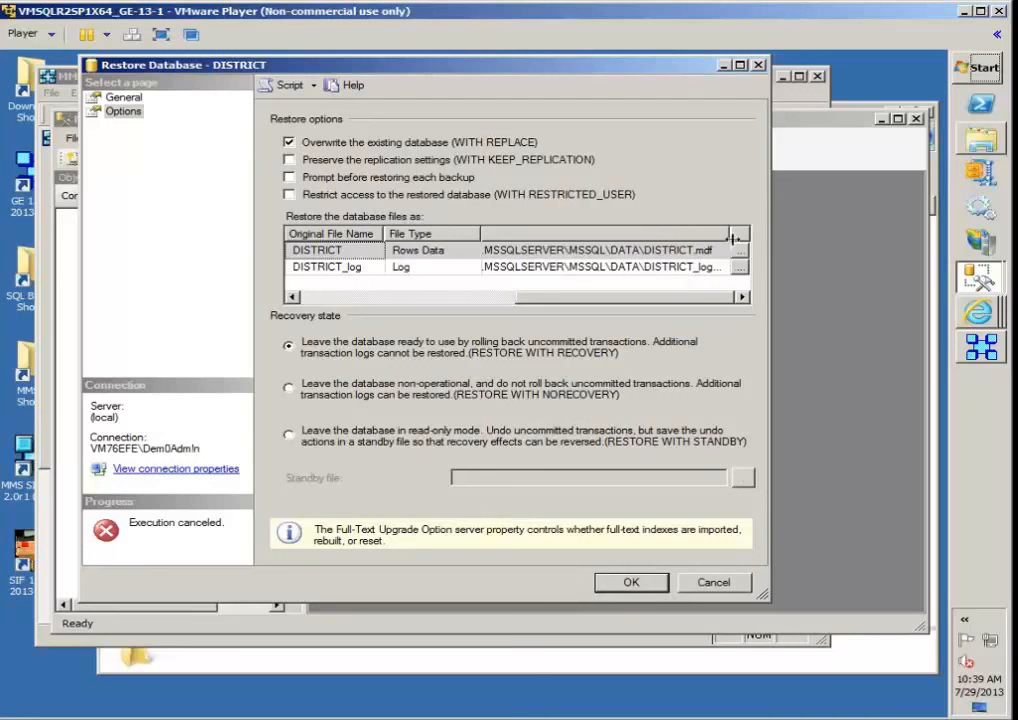
{"action": "left_click", "coordinate": [709, 252]}
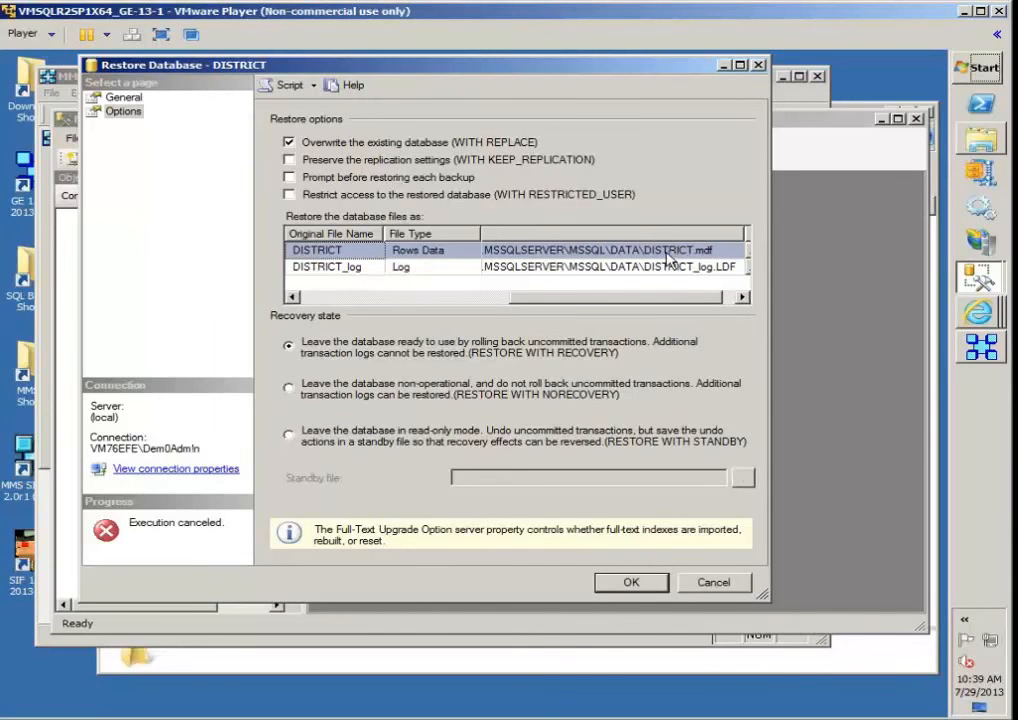
{"action": "left_click", "coordinate": [630, 592]}
{"action": "left_click", "coordinate": [124, 98]}
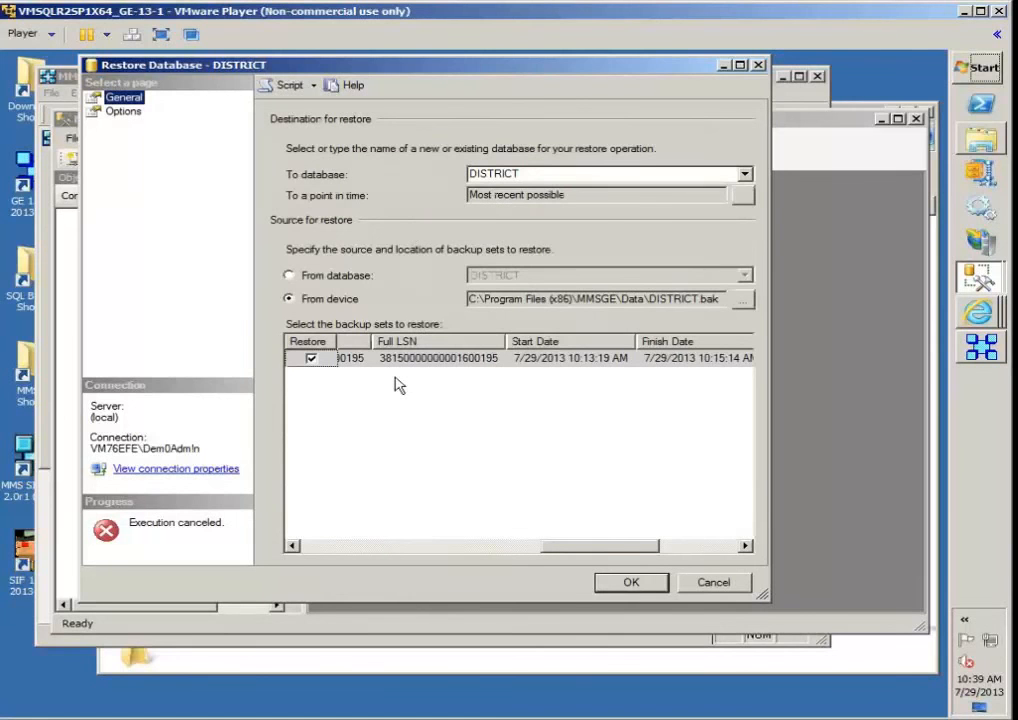
{"action": "left_click", "coordinate": [712, 584]}
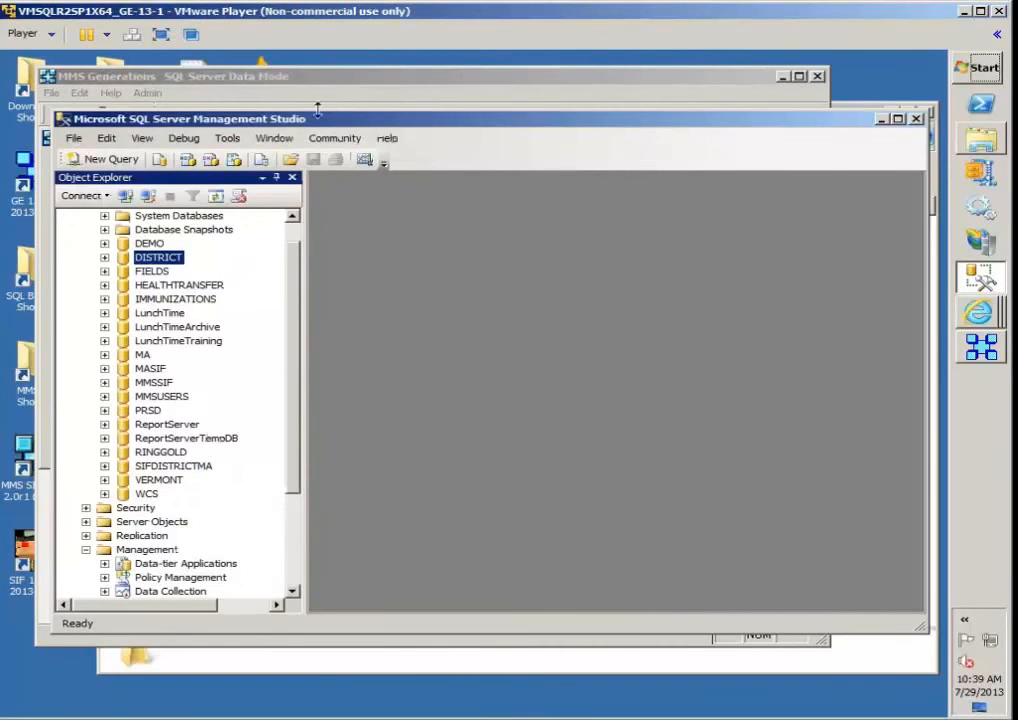
Switch to the MMS Staff Portal login page and enter the username counselor and the start of the account password
{"action": "left_click", "coordinate": [323, 77]}
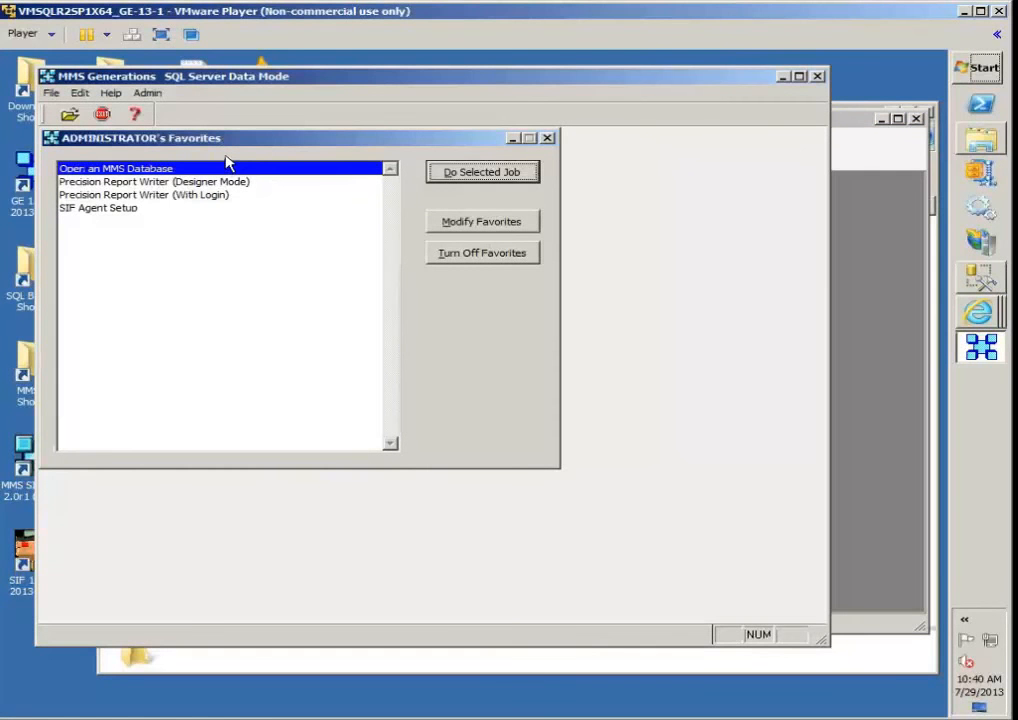
{"action": "left_click", "coordinate": [977, 316]}
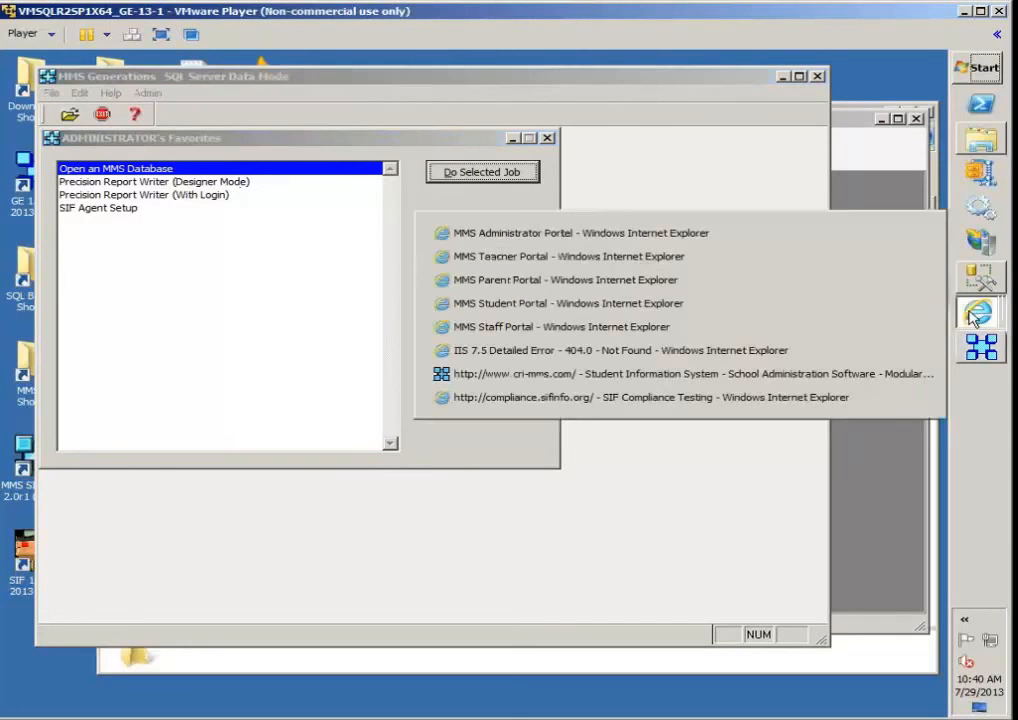
{"action": "left_click", "coordinate": [591, 330]}
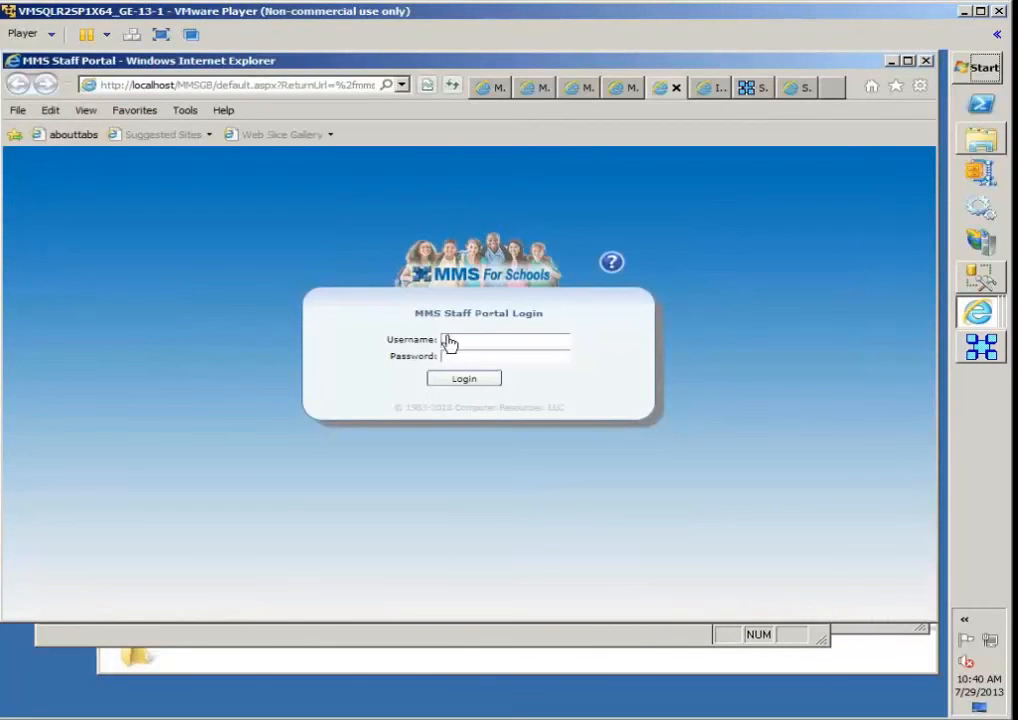
{"action": "type", "text": "couns"}
{"action": "type", "text": "c"}
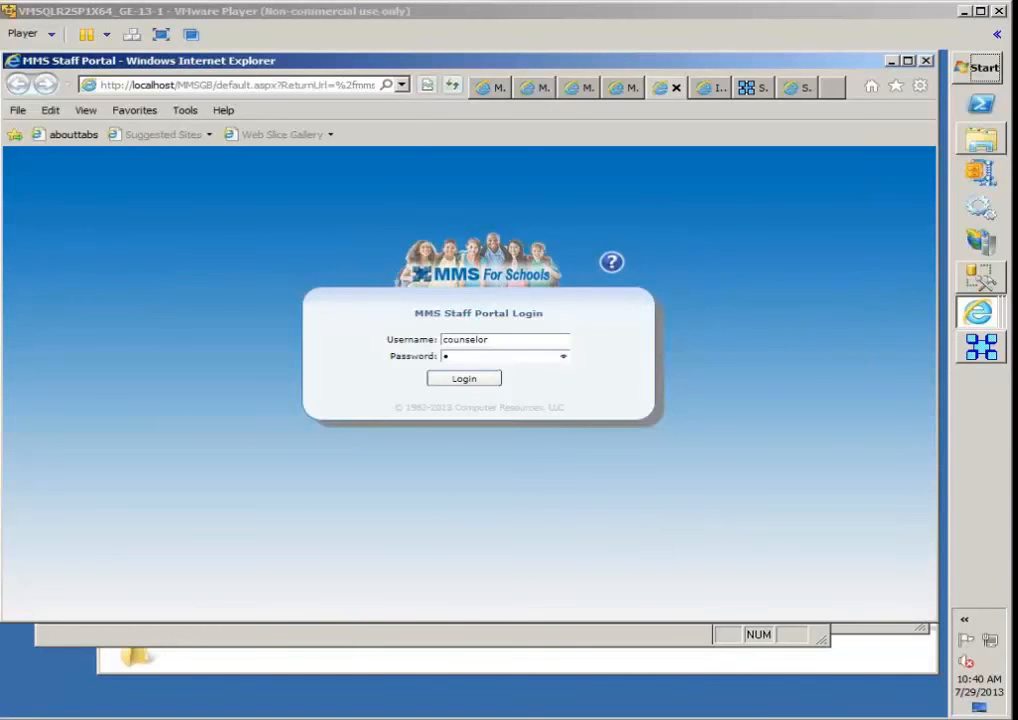
Switch to Windows Explorer and open the root of Local Disk (C:)
{"action": "mouse_move", "coordinate": [988, 288]}
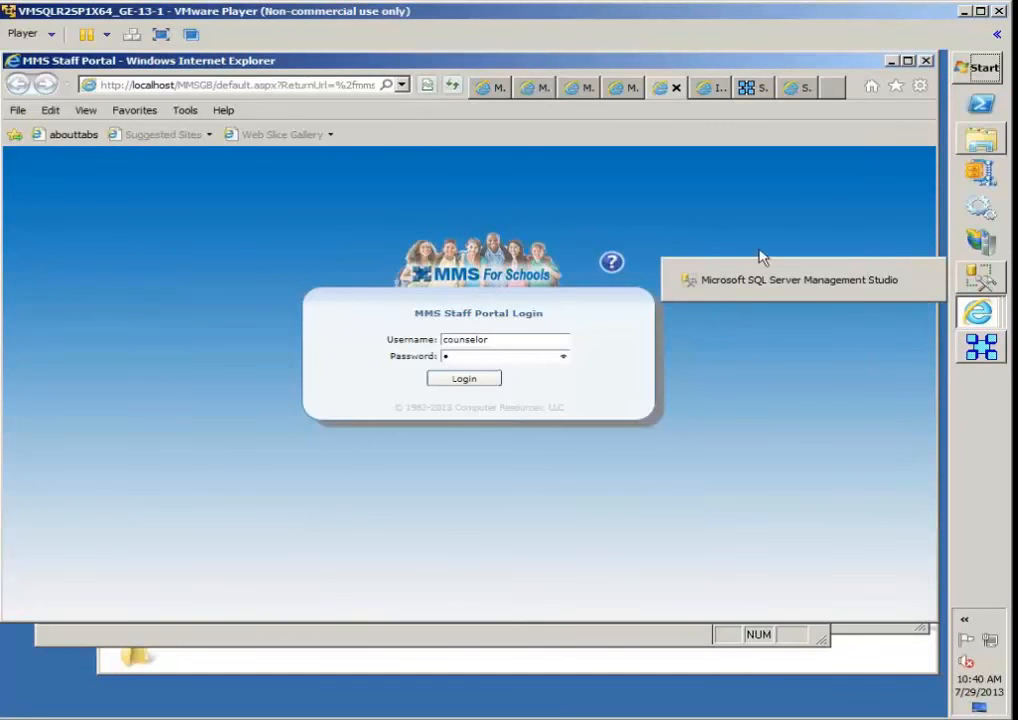
{"action": "left_click", "coordinate": [755, 290]}
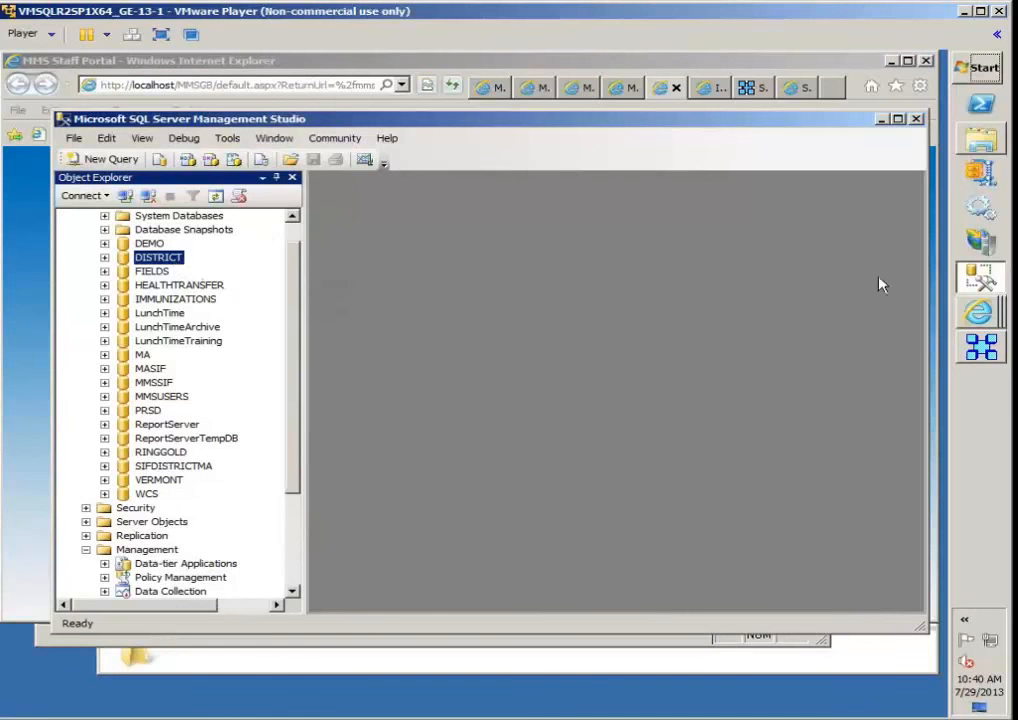
{"action": "left_click", "coordinate": [993, 148]}
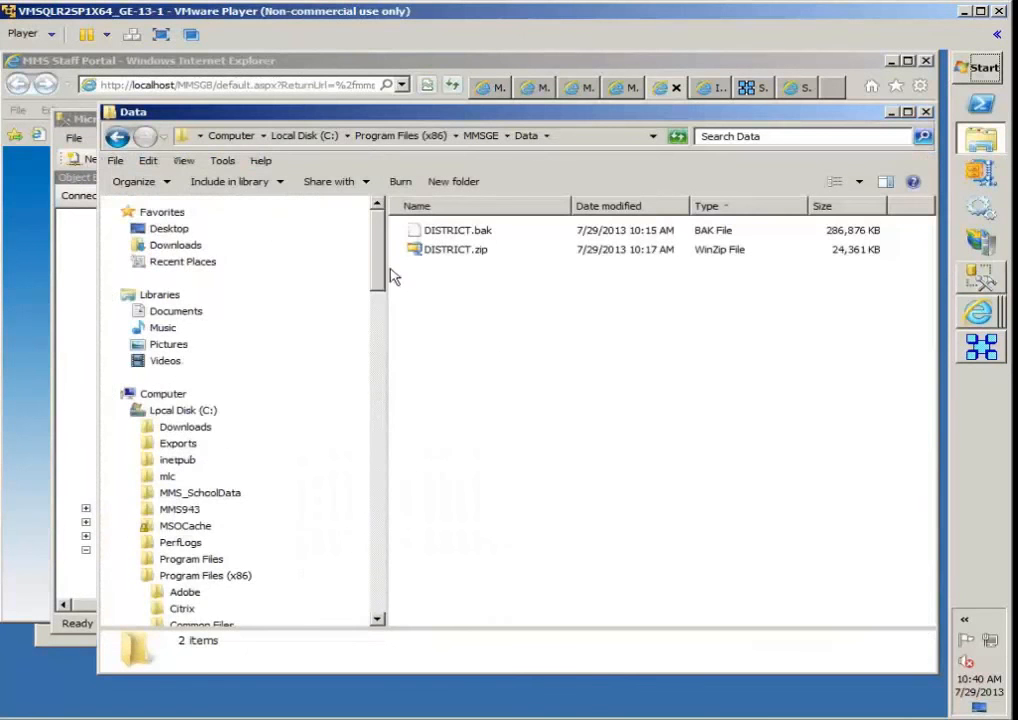
{"action": "left_click_drag", "start_coordinate": [388, 273], "coordinate": [400, 508]}
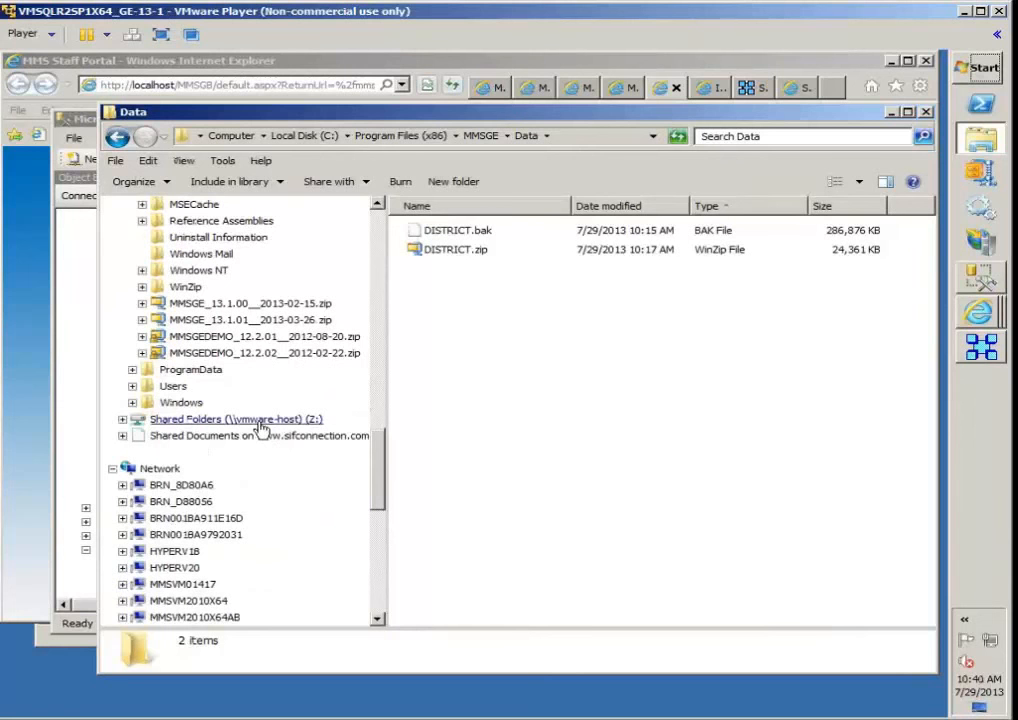
{"action": "left_click_drag", "start_coordinate": [384, 470], "coordinate": [377, 222]}
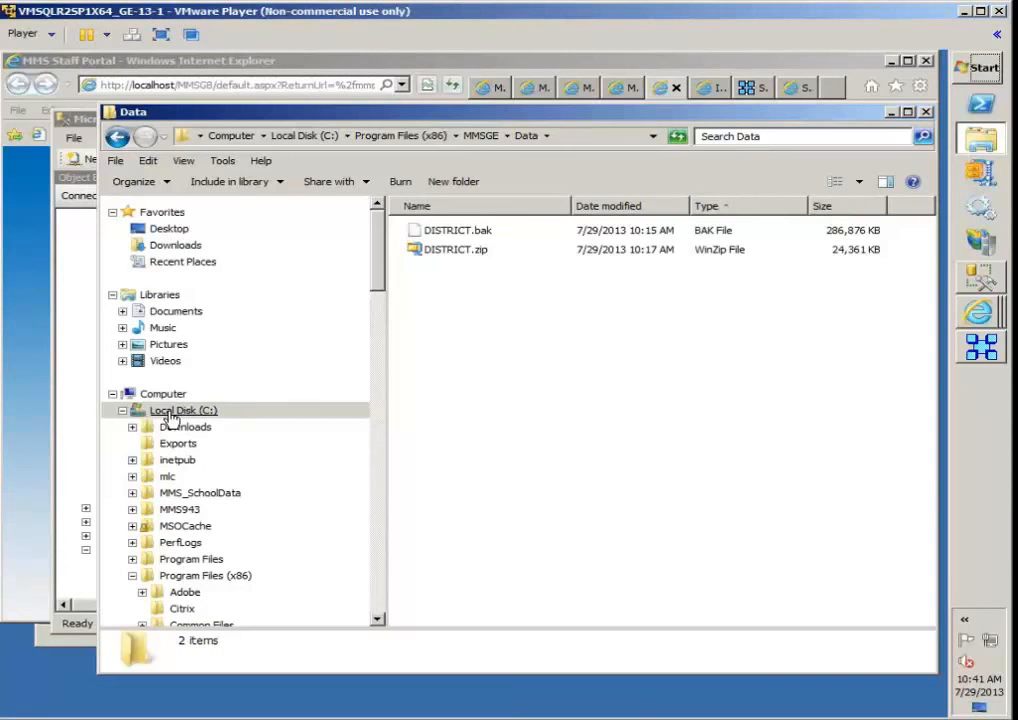
{"action": "left_click_drag", "start_coordinate": [172, 418], "coordinate": [170, 420]}
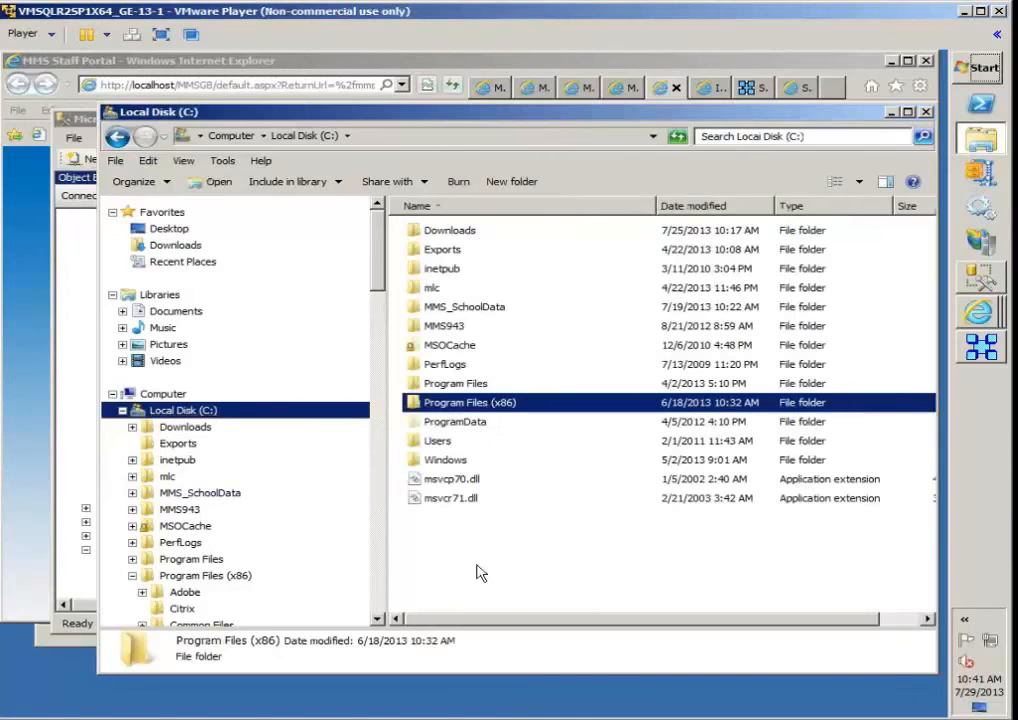
Create a new folder named SQL Backups in the root of drive C:
{"action": "right_click", "coordinate": [500, 593]}
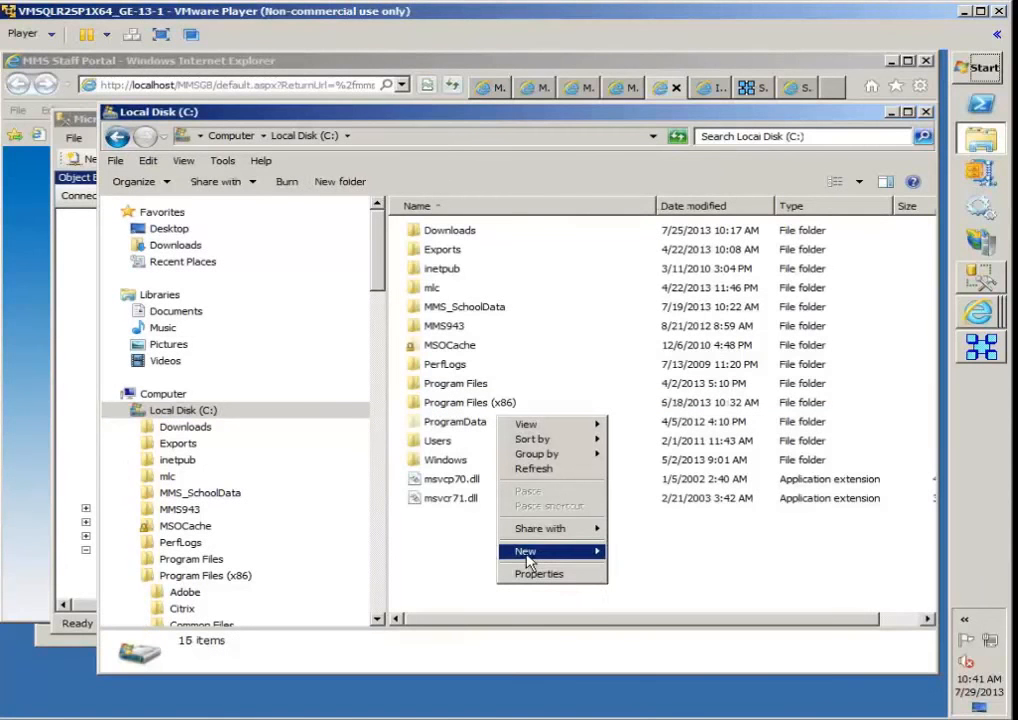
{"action": "mouse_move", "coordinate": [527, 556]}
{"action": "left_click", "coordinate": [628, 551]}
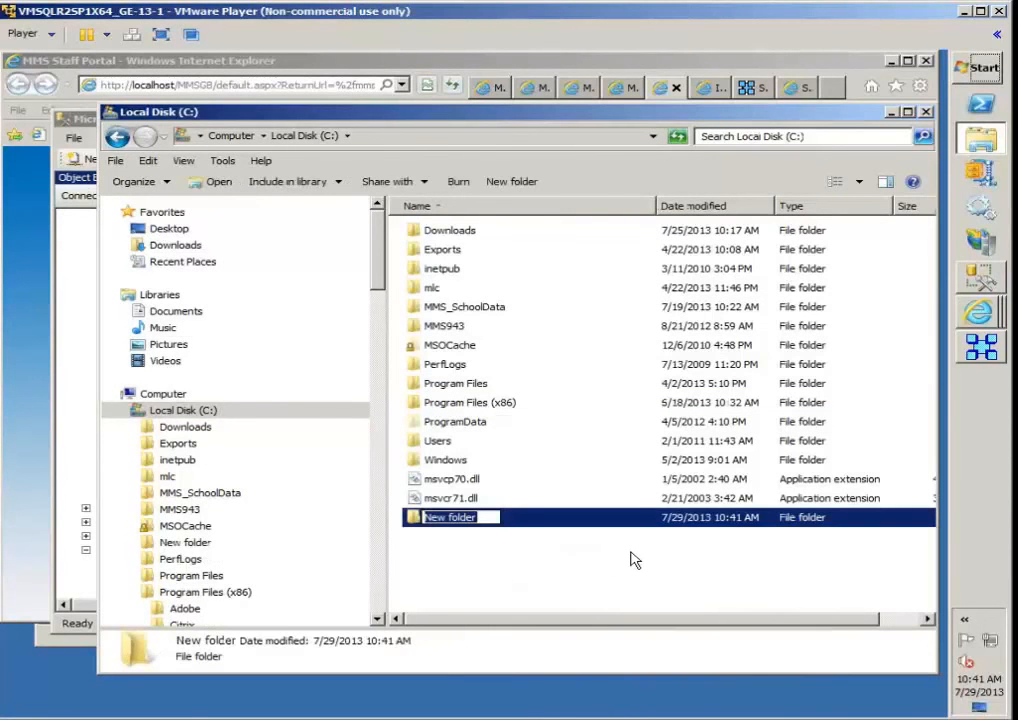
{"action": "type", "text": "SQL"}
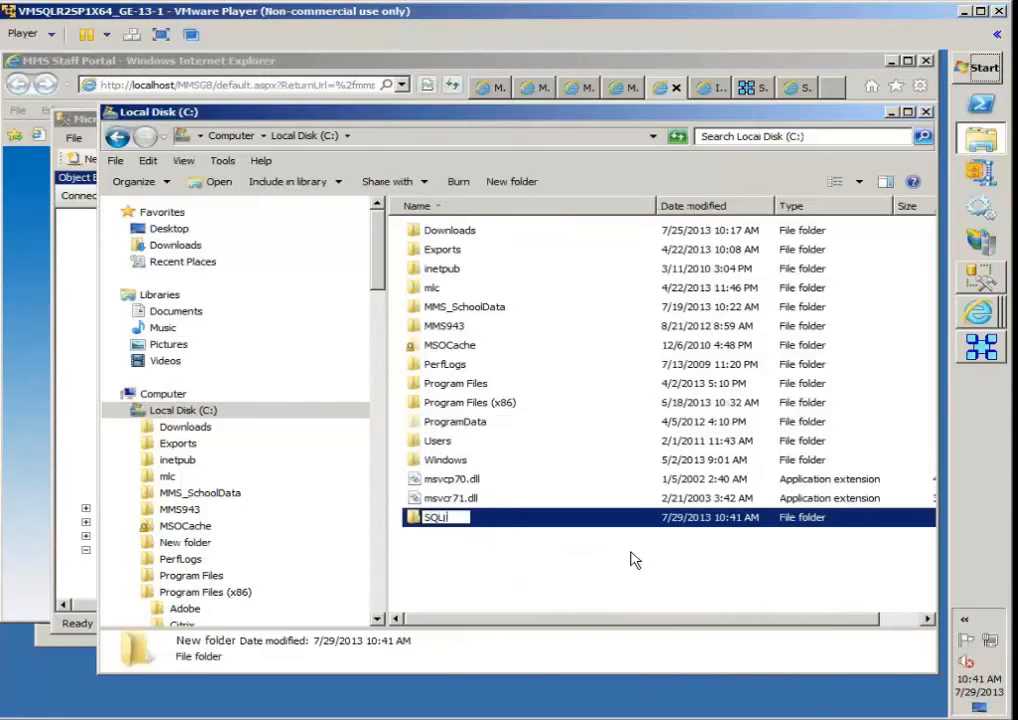
{"action": "type", "text": " Backups"}
{"action": "key", "text": "Return"}
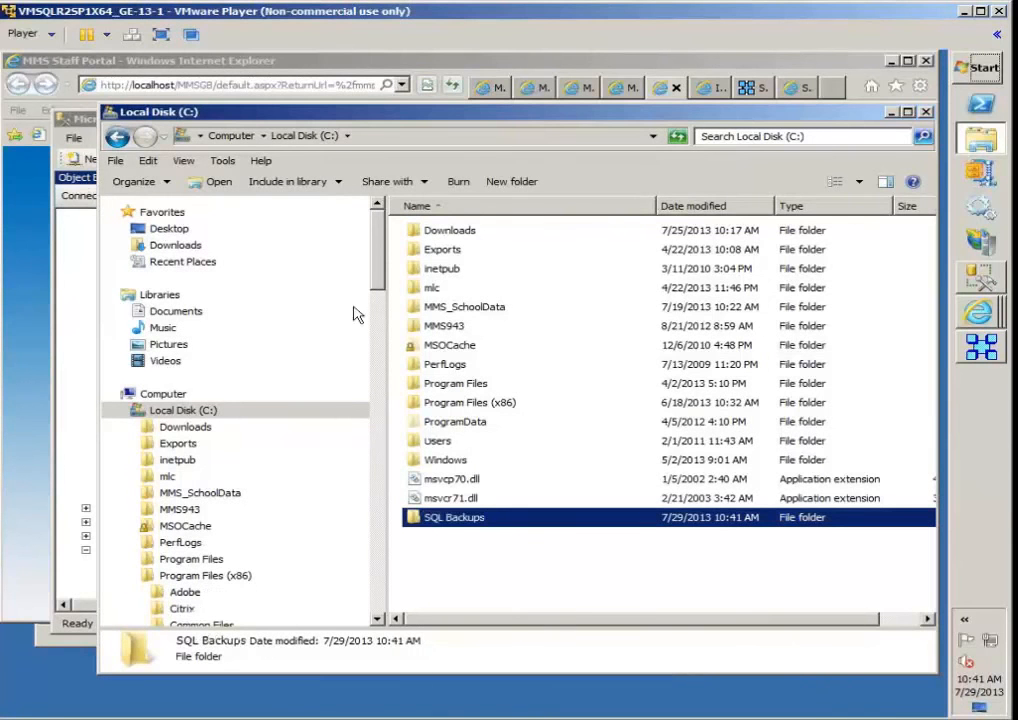
Switch to SQL Server Management Studio, start a backup of the DISTRICT database and remove its existing disk destination
{"action": "left_click", "coordinate": [86, 120]}
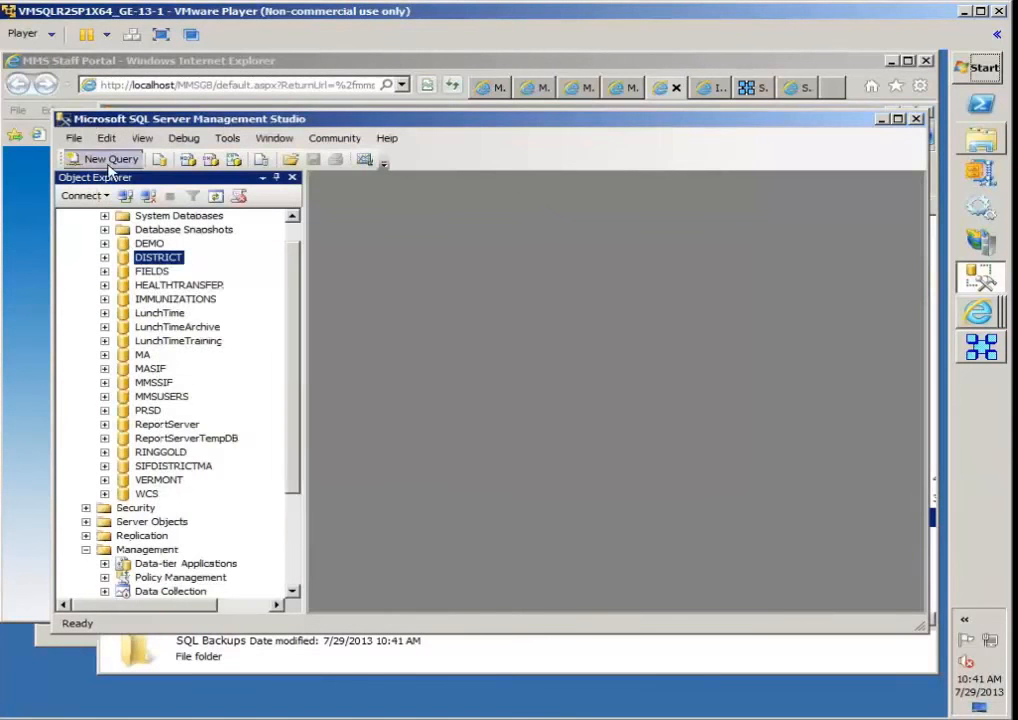
{"action": "right_click", "coordinate": [170, 262]}
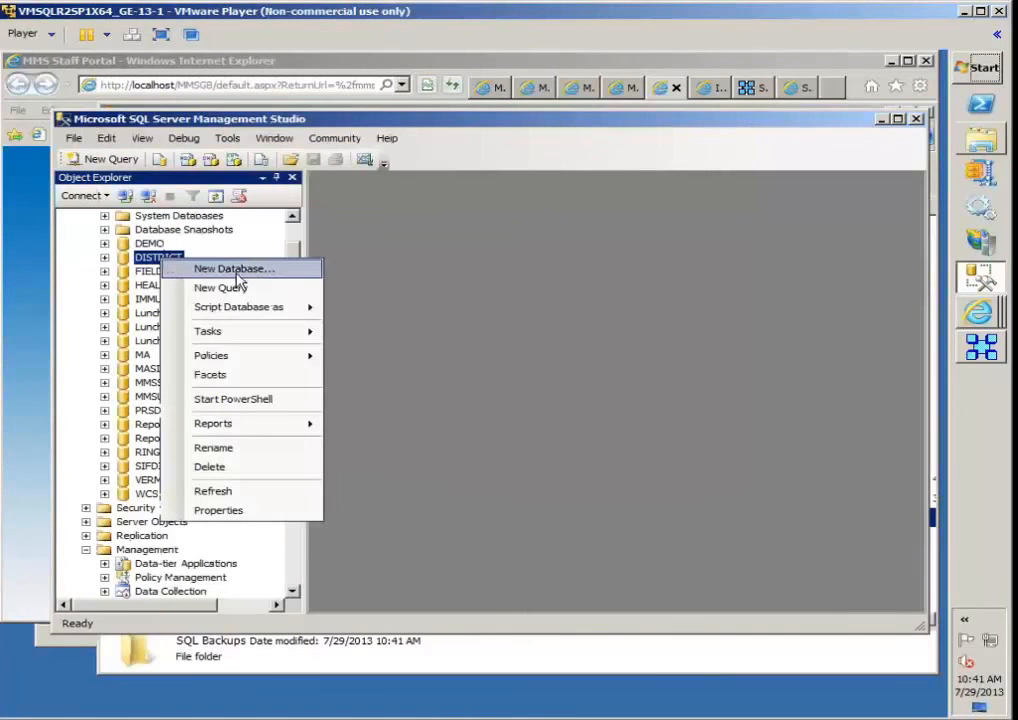
{"action": "mouse_move", "coordinate": [291, 341]}
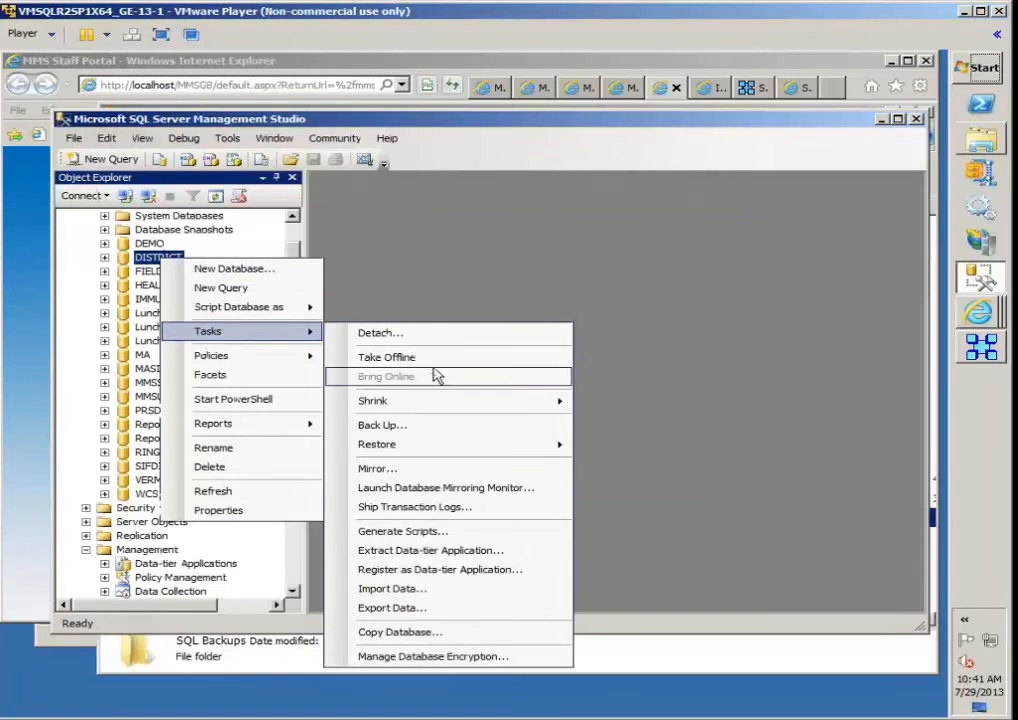
{"action": "left_click", "coordinate": [447, 432]}
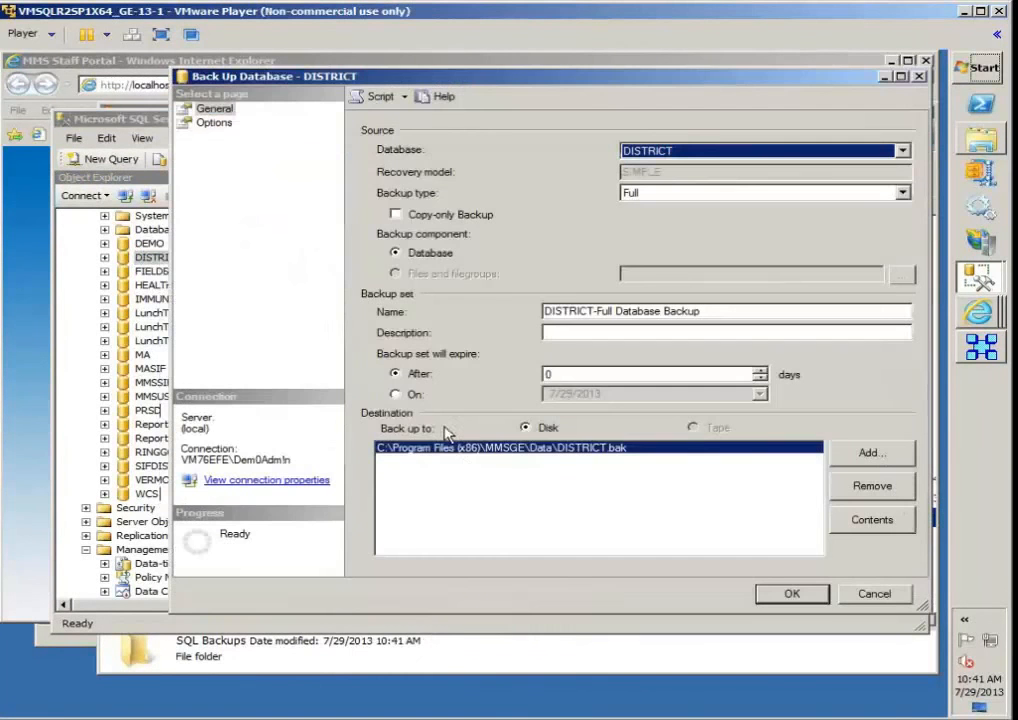
{"action": "left_click", "coordinate": [850, 488]}
Add a new disk destination for the backup and select the C:\SQL Backups folder as its location
{"action": "left_click", "coordinate": [860, 455]}
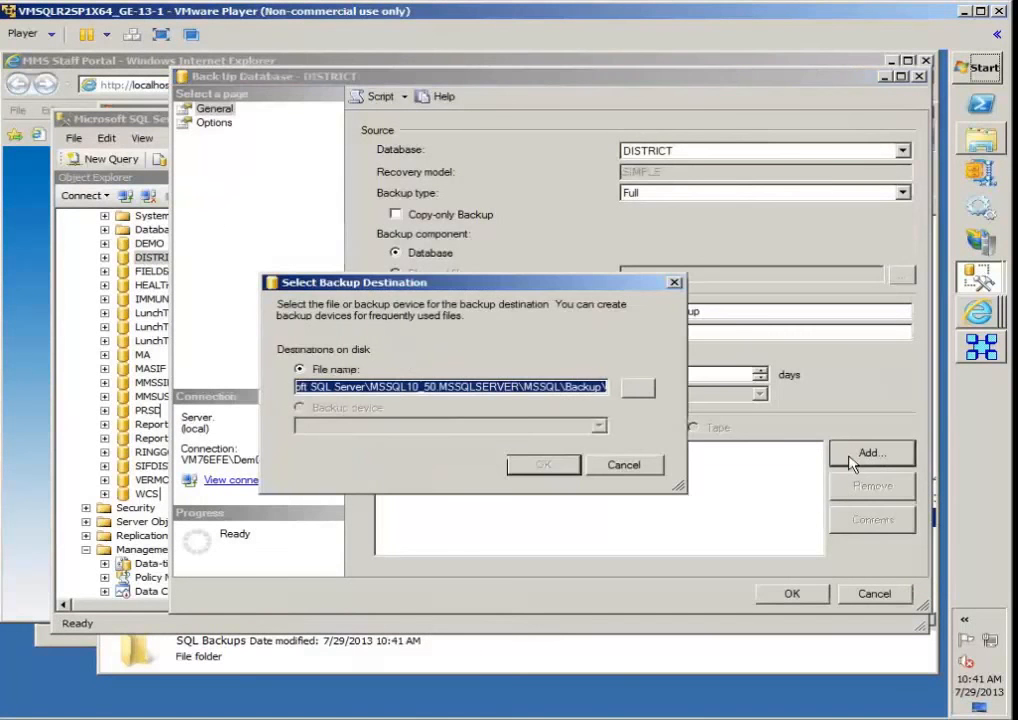
{"action": "left_click", "coordinate": [644, 396]}
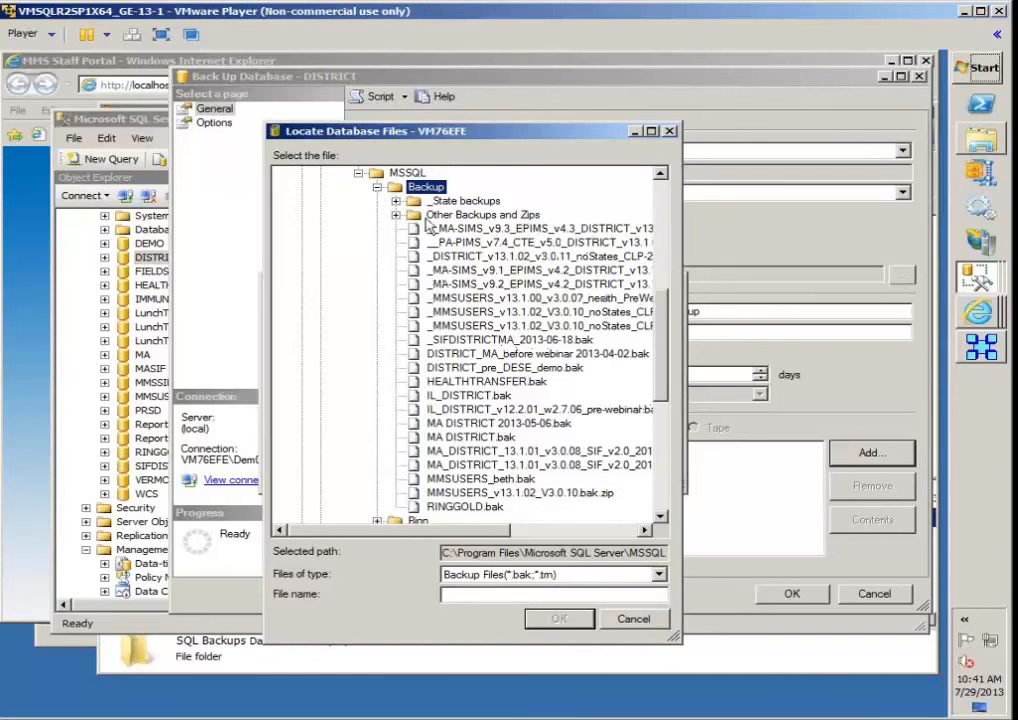
{"action": "left_click_drag", "start_coordinate": [664, 338], "coordinate": [664, 228]}
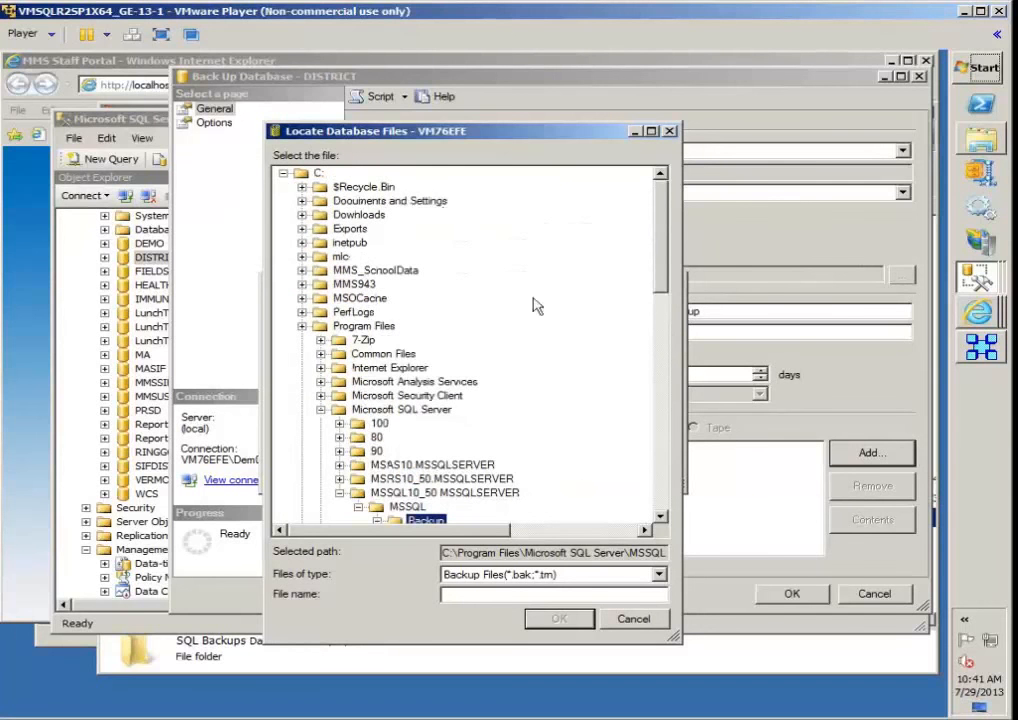
{"action": "left_click_drag", "start_coordinate": [664, 250], "coordinate": [688, 549]}
{"action": "left_click", "coordinate": [662, 505]}
{"action": "left_click", "coordinate": [662, 505]}
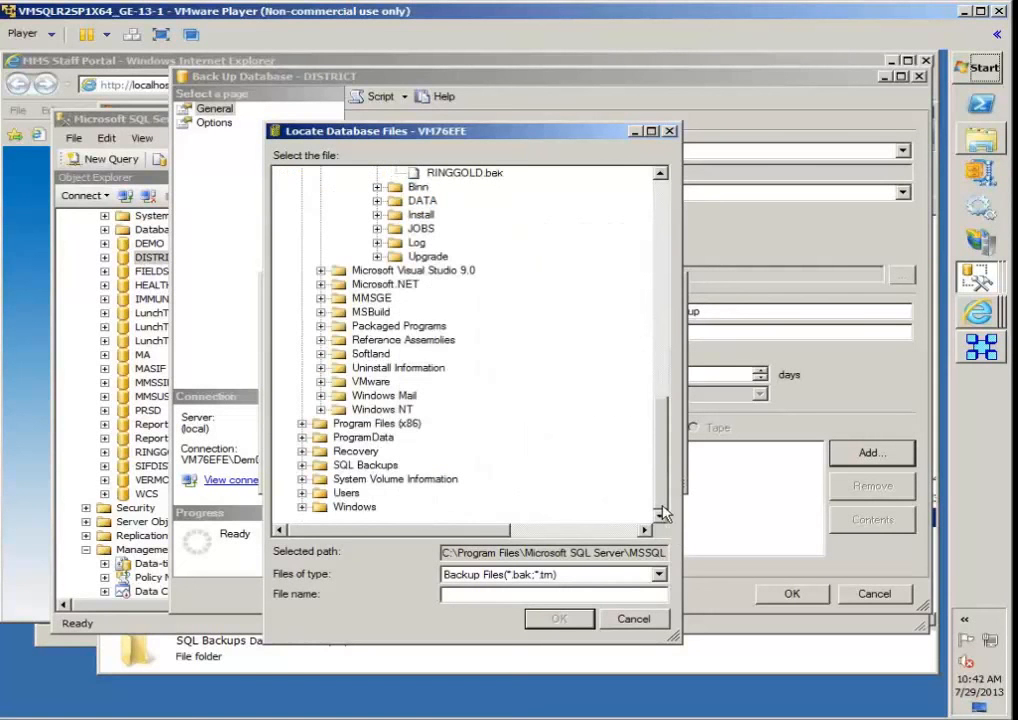
{"action": "left_click", "coordinate": [362, 465]}
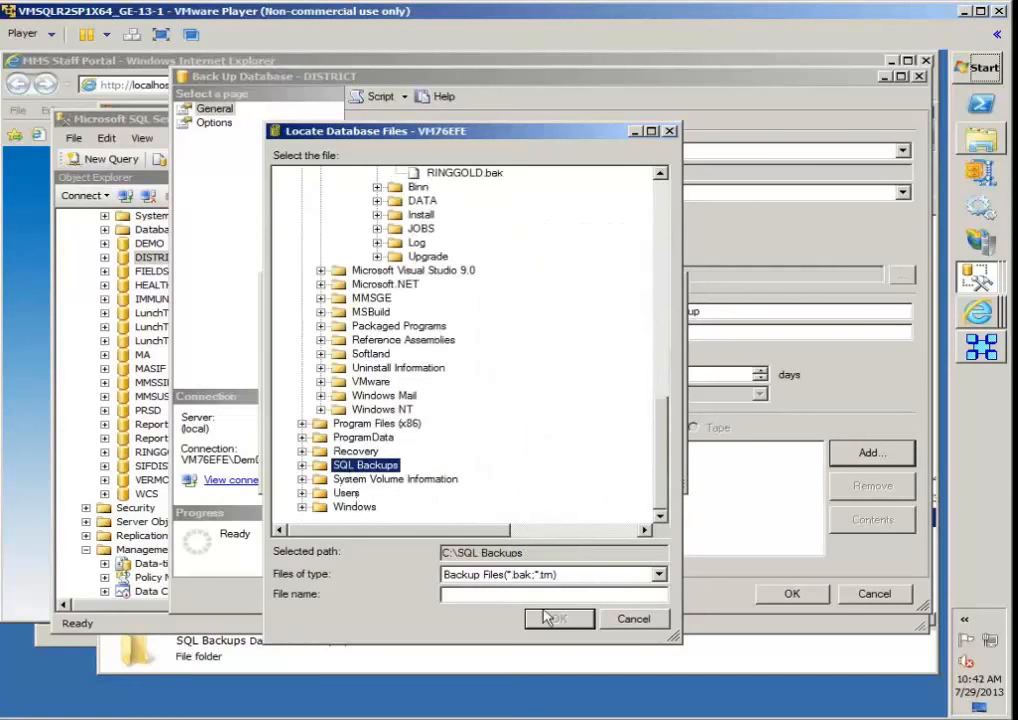
Name the backup file DISTRICT.bak, accept it as the destination and cancel the backup setup
{"action": "left_click", "coordinate": [502, 595]}
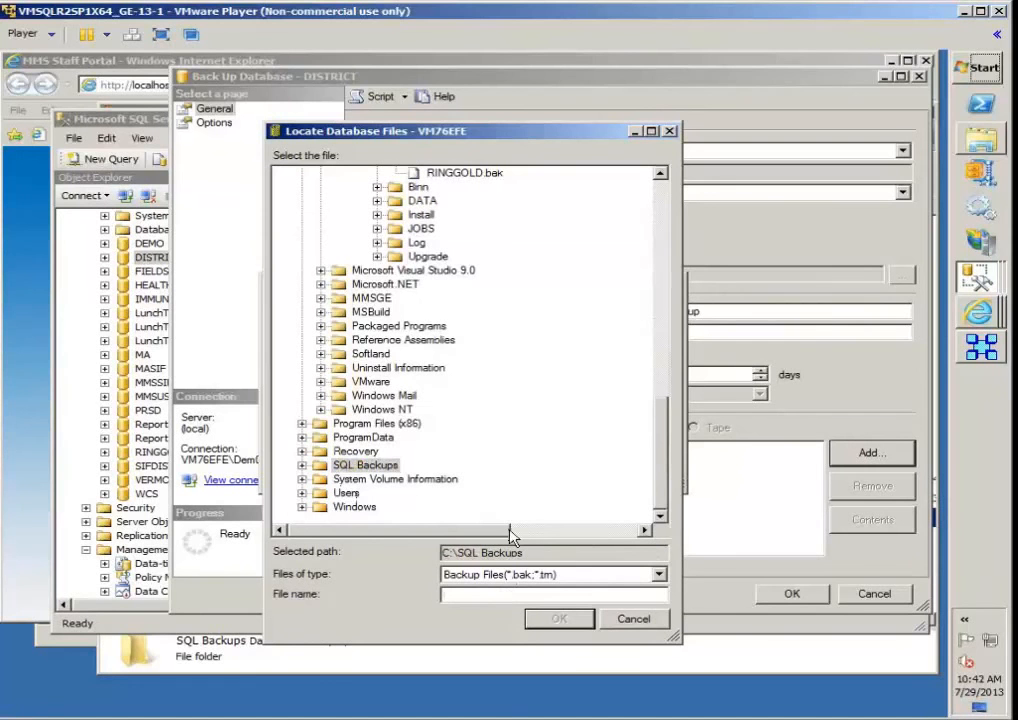
{"action": "type", "text": "DISTRICT"}
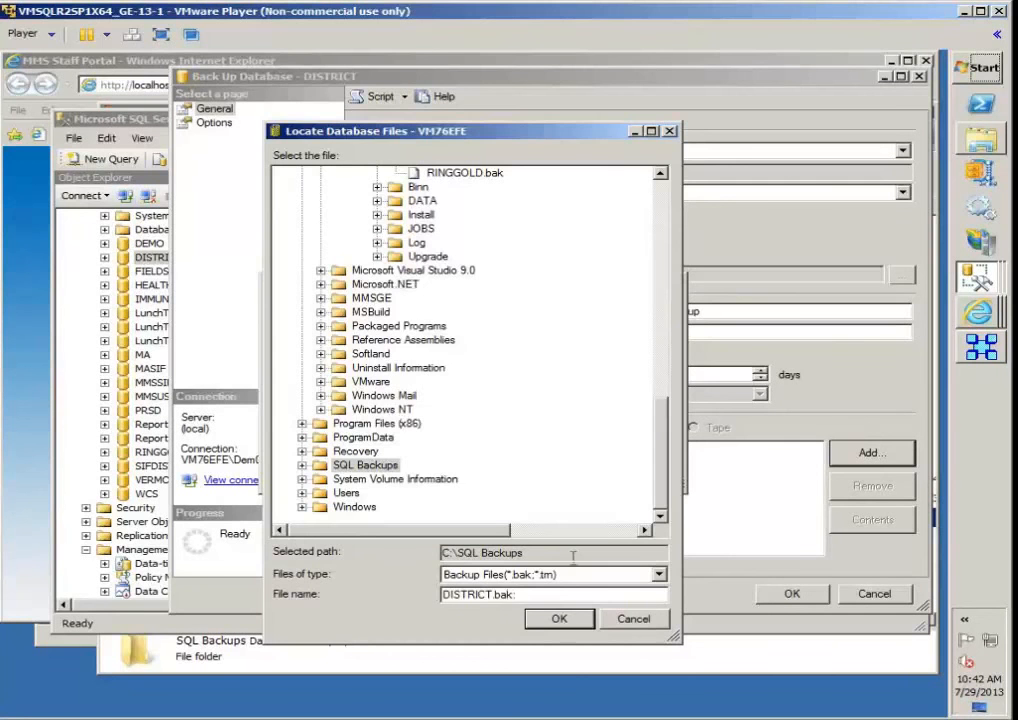
{"action": "type", "text": ".bak"}
{"action": "key", "text": "Return"}
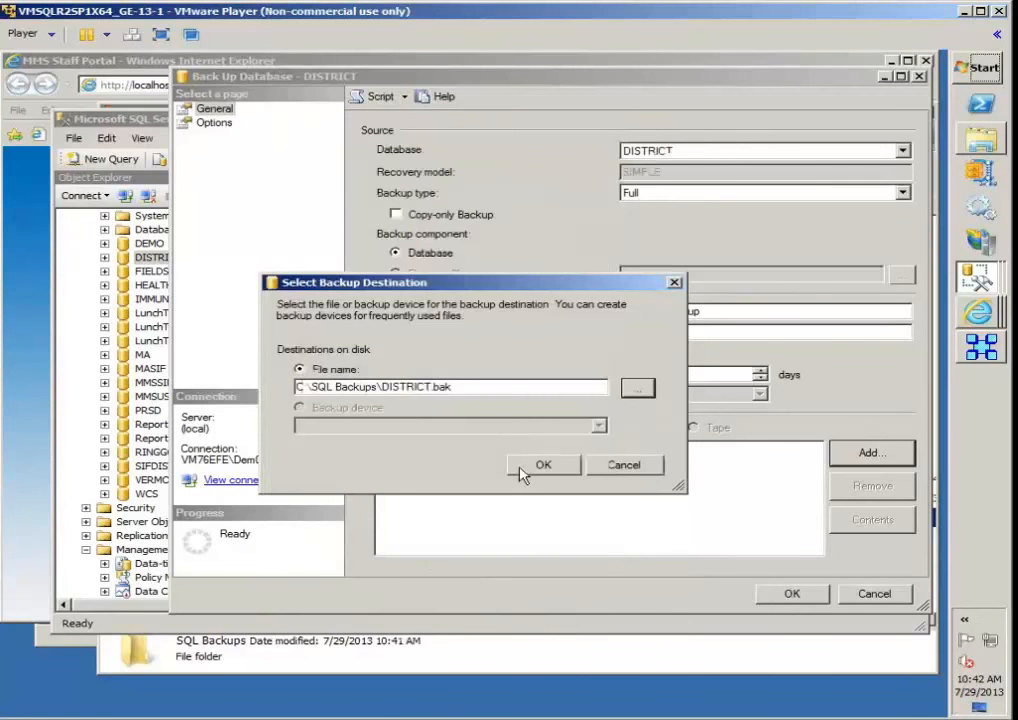
{"action": "left_click", "coordinate": [529, 467]}
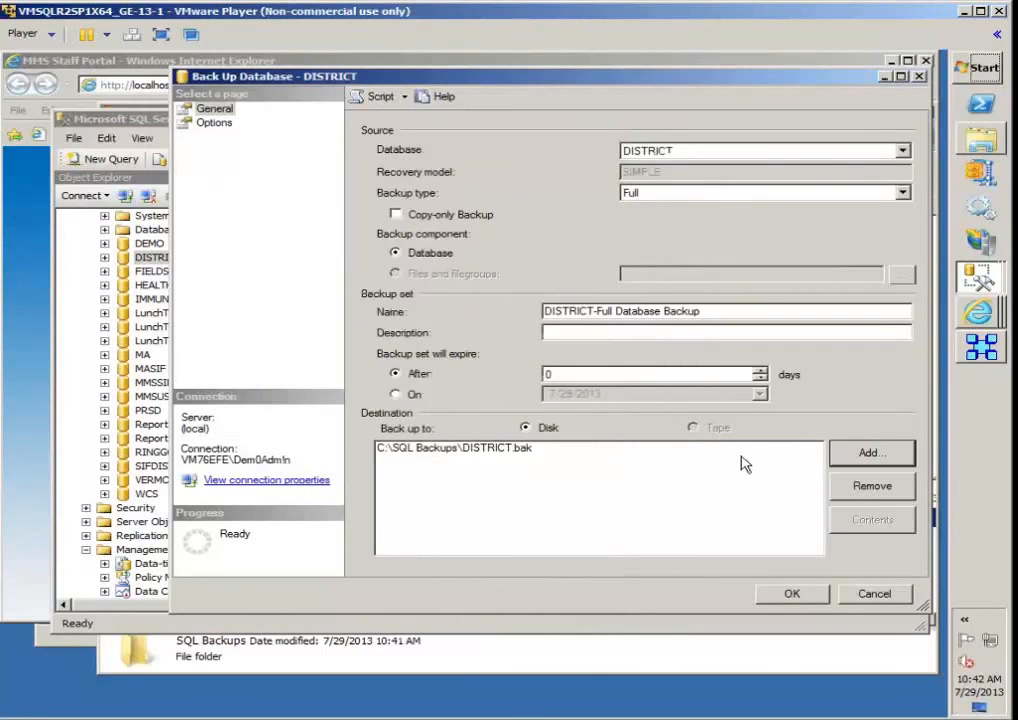
{"action": "left_click", "coordinate": [874, 593]}
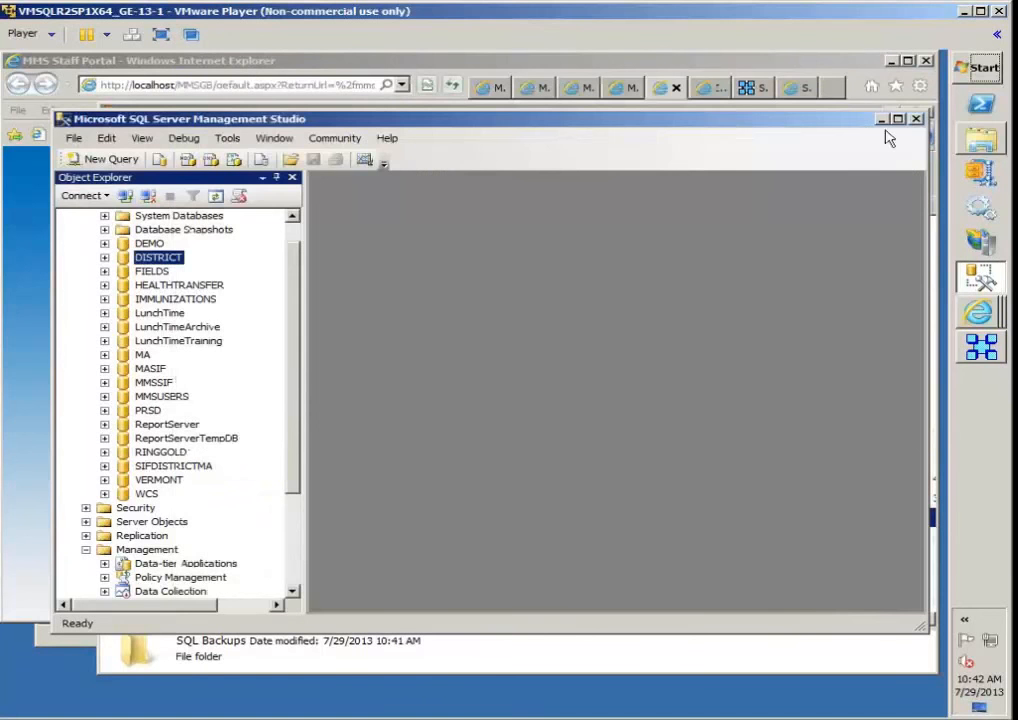
Minimize the Management Studio, Internet Explorer, Windows Explorer and MMS Generations windows to show the desktop
{"action": "left_click", "coordinate": [885, 118]}
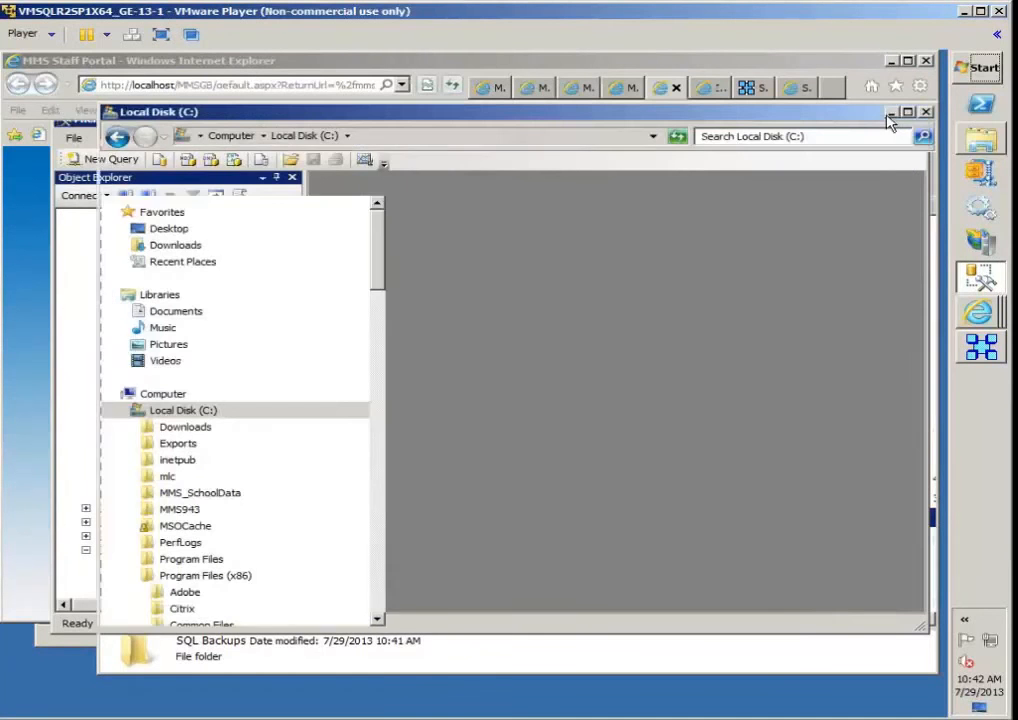
{"action": "left_click", "coordinate": [892, 61]}
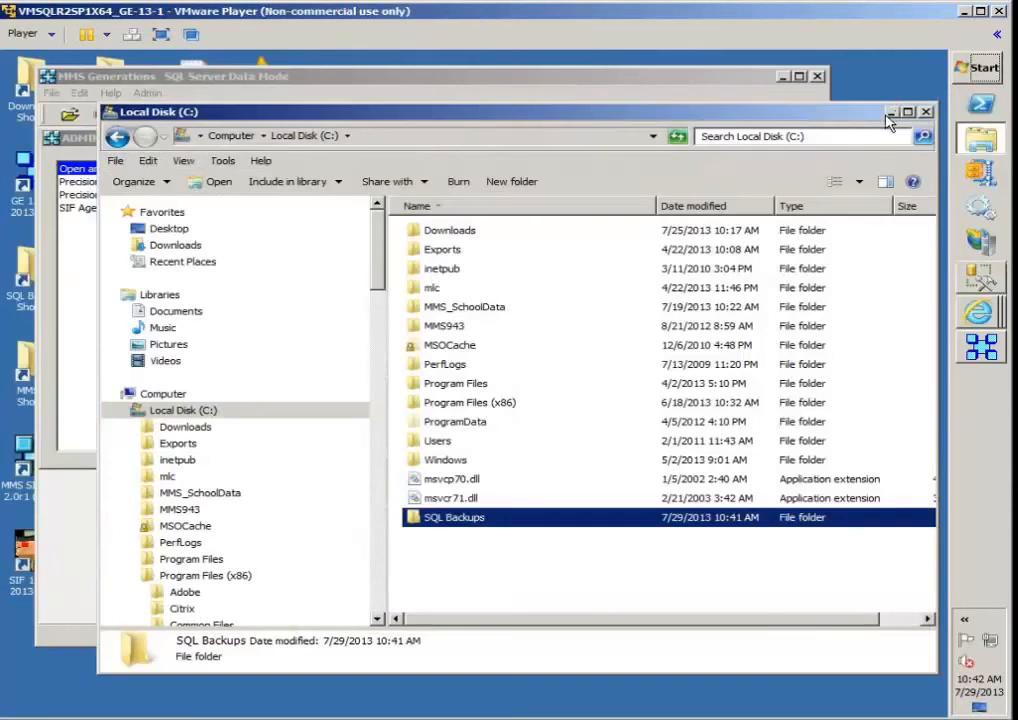
{"action": "left_click", "coordinate": [896, 112]}
{"action": "left_click", "coordinate": [784, 77]}
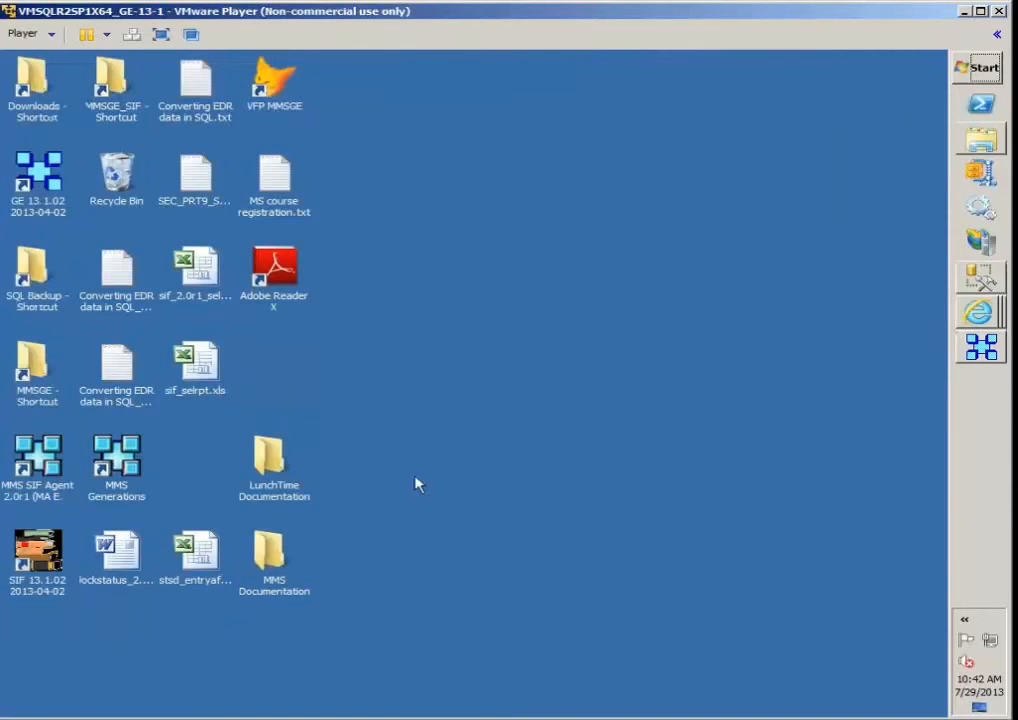
Open the VFP version of MMS Generations from the desktop and log in to the Middle School as ADMINISTRATOR
{"action": "left_click", "coordinate": [272, 93]}
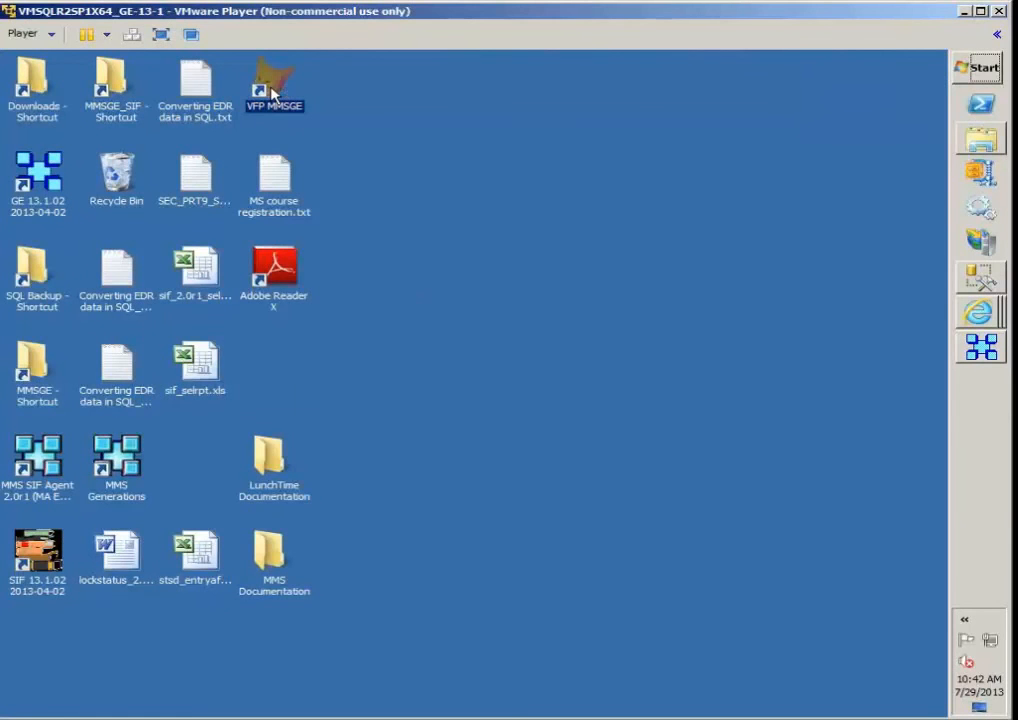
{"action": "double_click", "coordinate": [272, 93]}
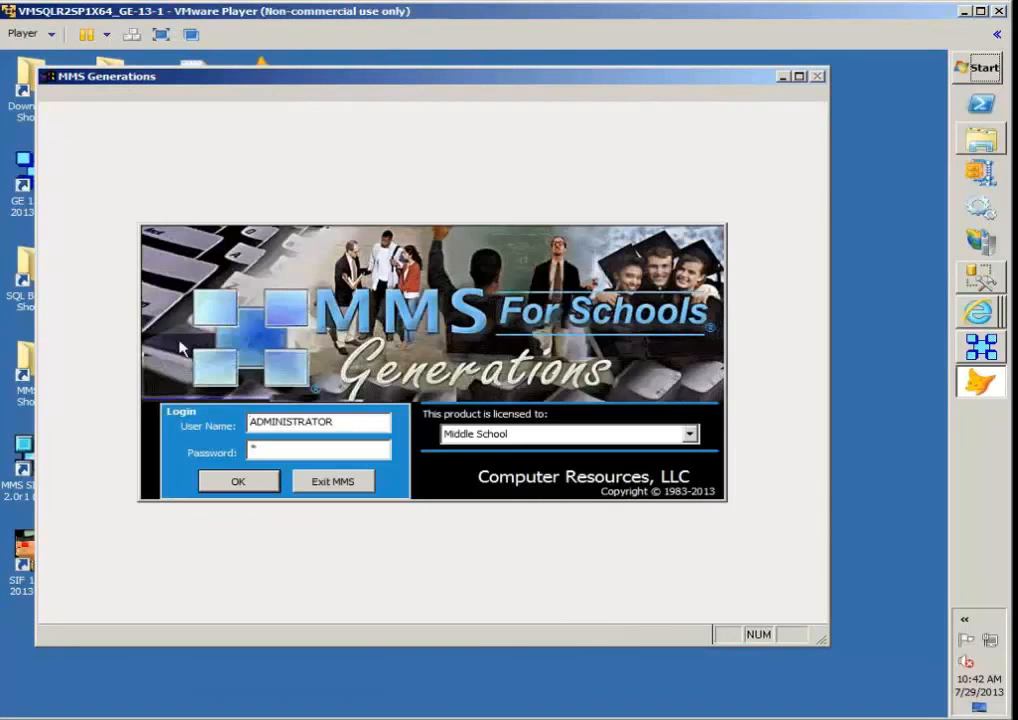
{"action": "left_click", "coordinate": [238, 482]}
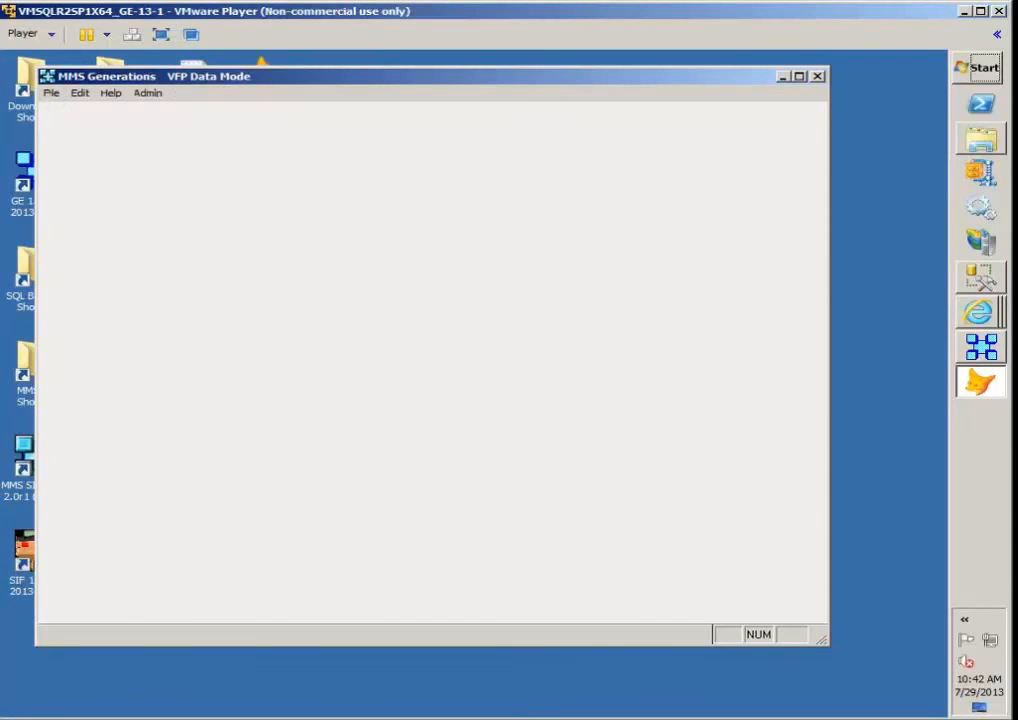
Start a database backup and select the DISTRICT database in the DATA folder as the one to back up
{"action": "left_click", "coordinate": [51, 93]}
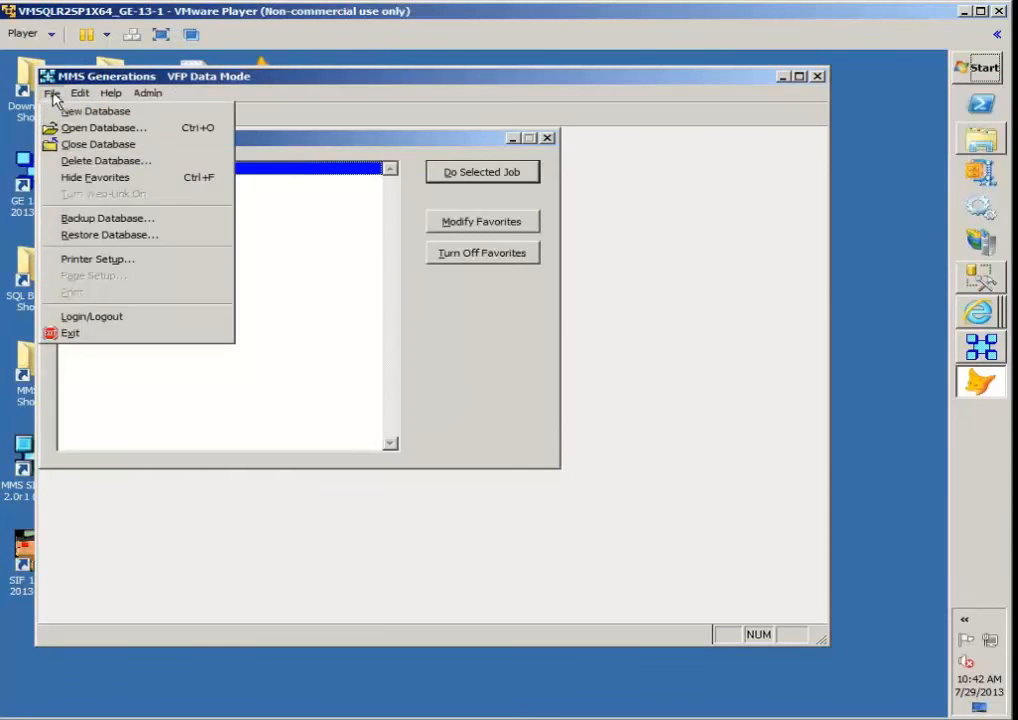
{"action": "left_click", "coordinate": [88, 219]}
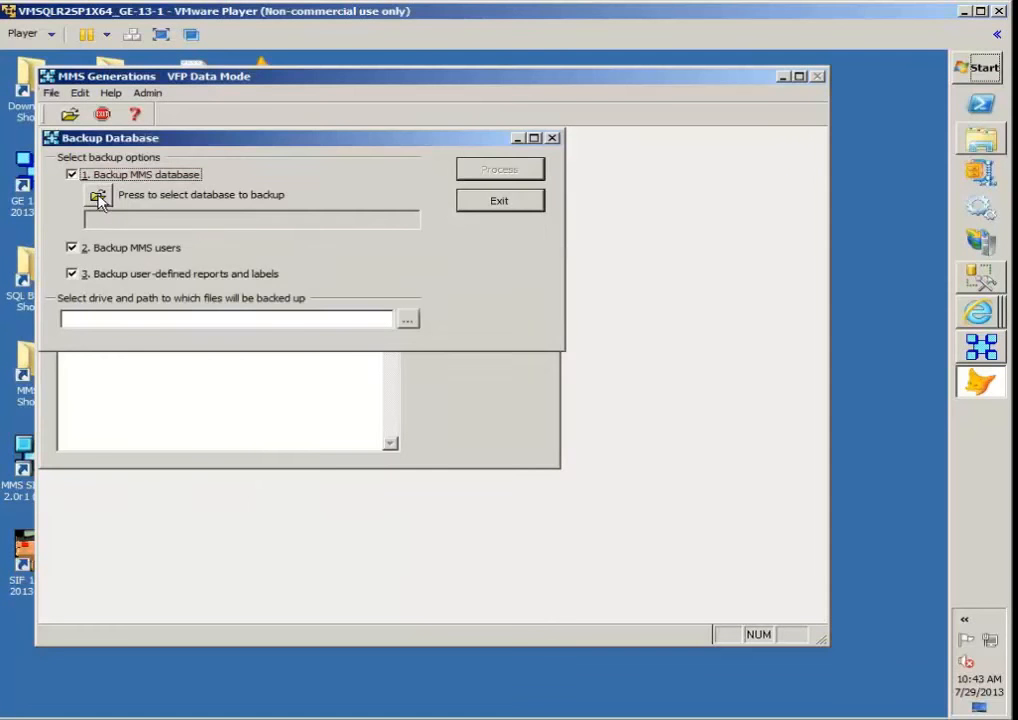
{"action": "left_click", "coordinate": [98, 196]}
{"action": "left_click", "coordinate": [261, 301]}
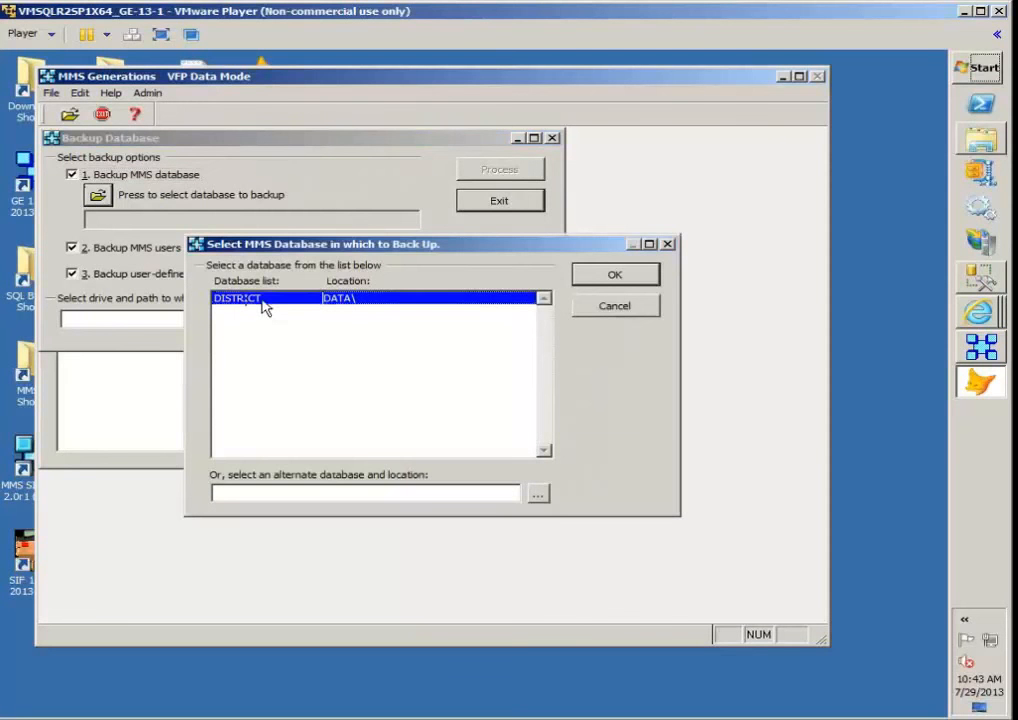
{"action": "left_click", "coordinate": [610, 279]}
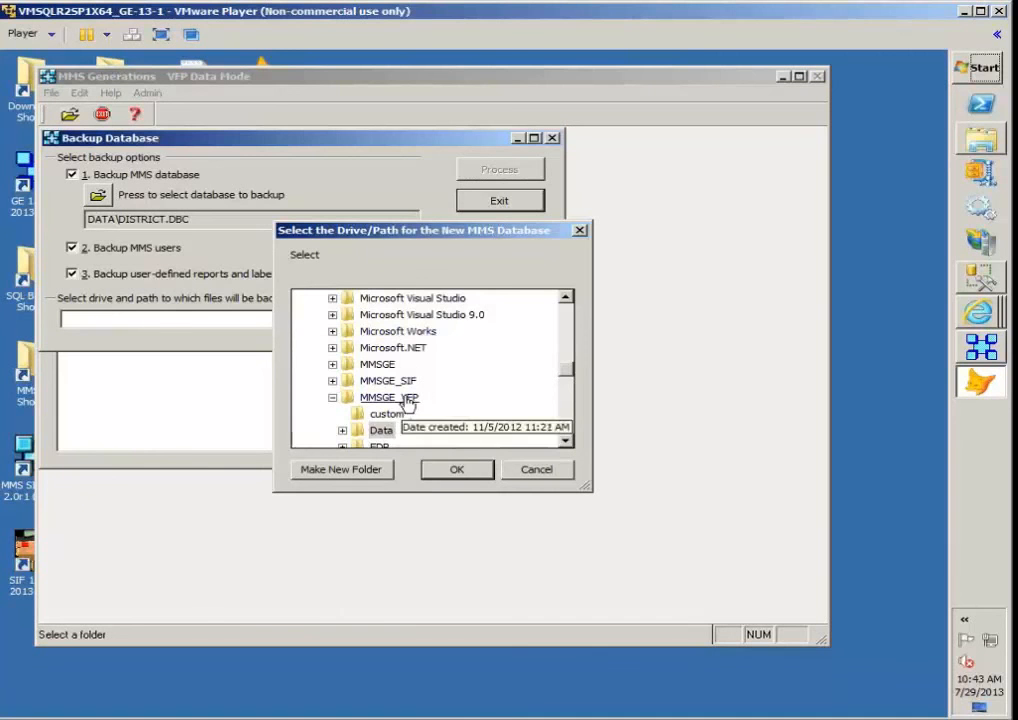
Examine the shared folders drive (Z:), its C on laptop folder and the local SQL Backups folder as possible backup locations
{"action": "left_click_drag", "start_coordinate": [566, 383], "coordinate": [569, 447]}
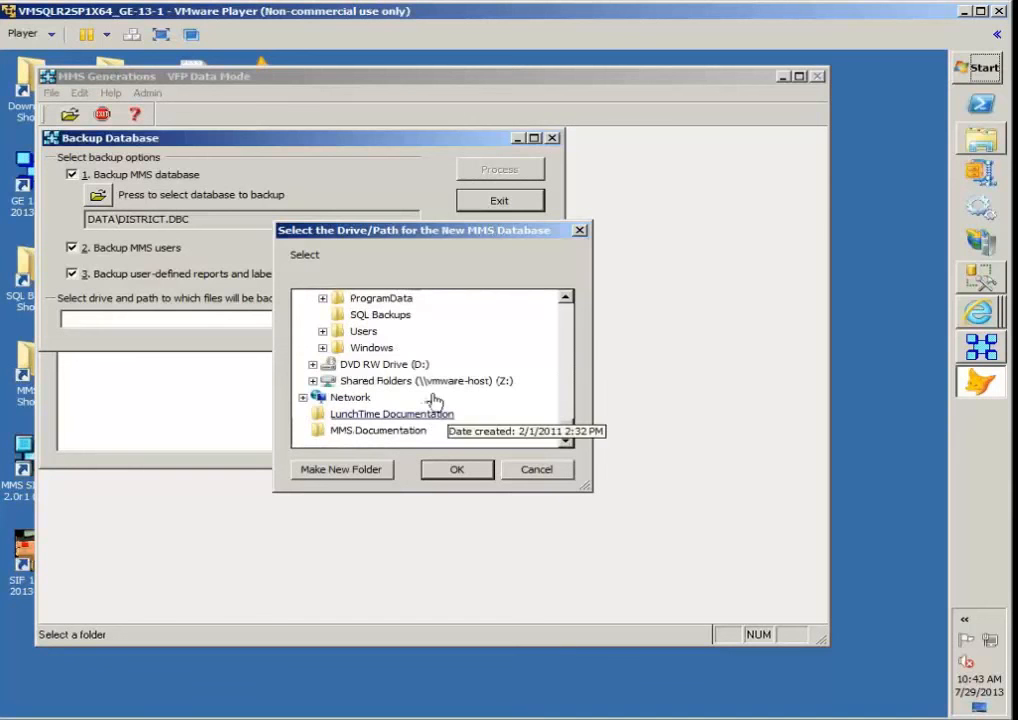
{"action": "left_click", "coordinate": [312, 381]}
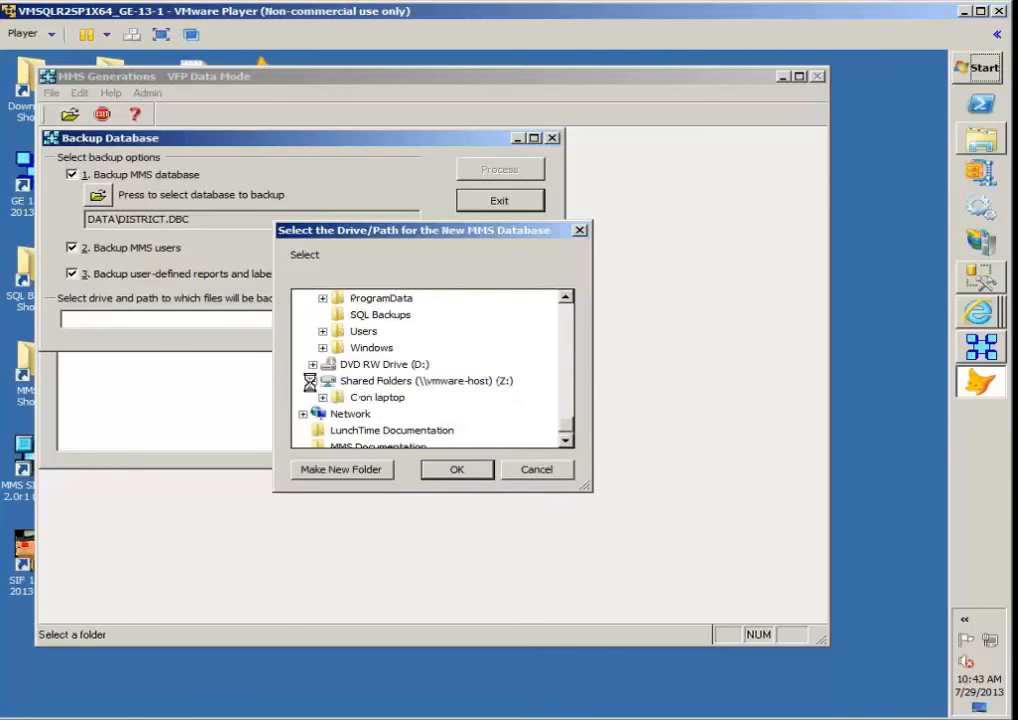
{"action": "left_click", "coordinate": [321, 397]}
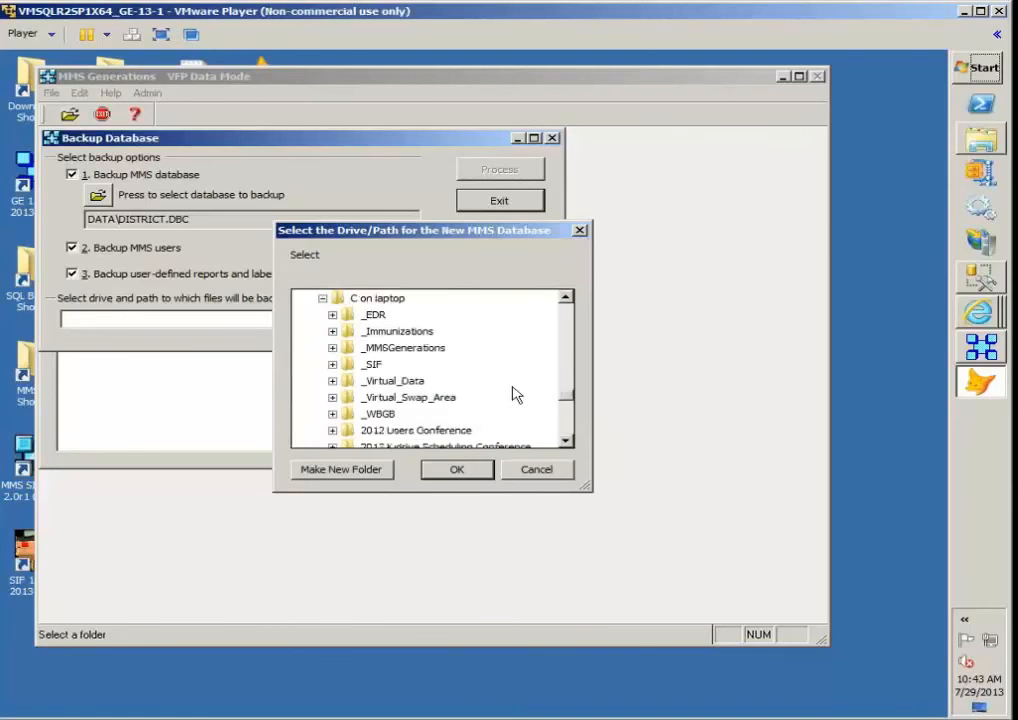
{"action": "left_click", "coordinate": [322, 298]}
{"action": "scroll", "coordinate": [315, 368], "scroll_direction": "up", "scroll_amount": 2}
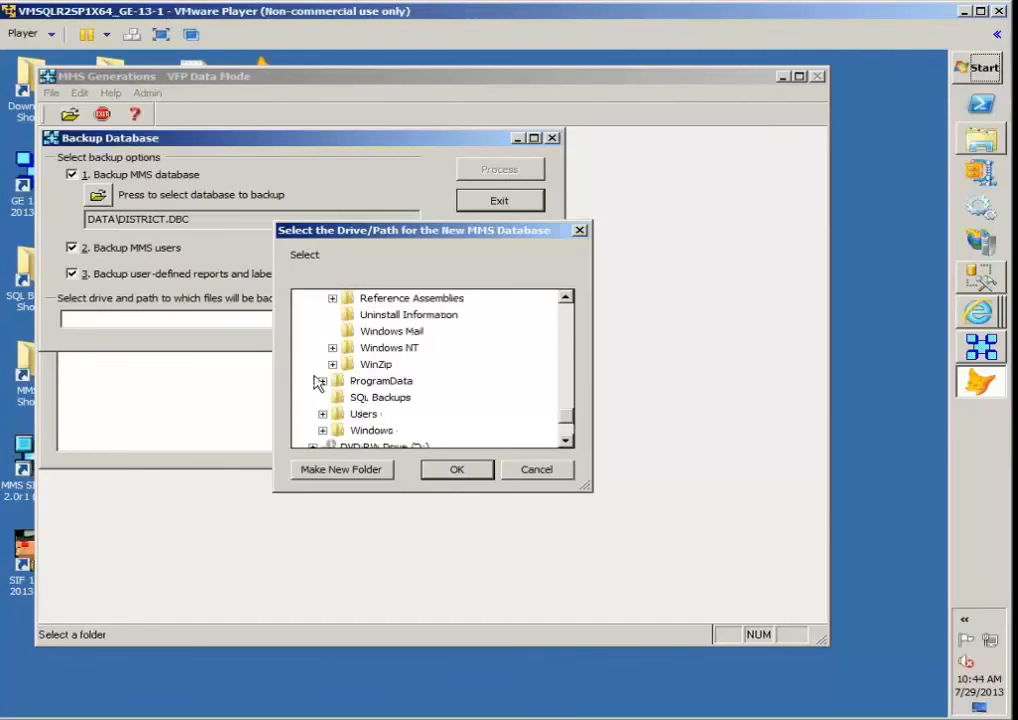
{"action": "left_click", "coordinate": [390, 405]}
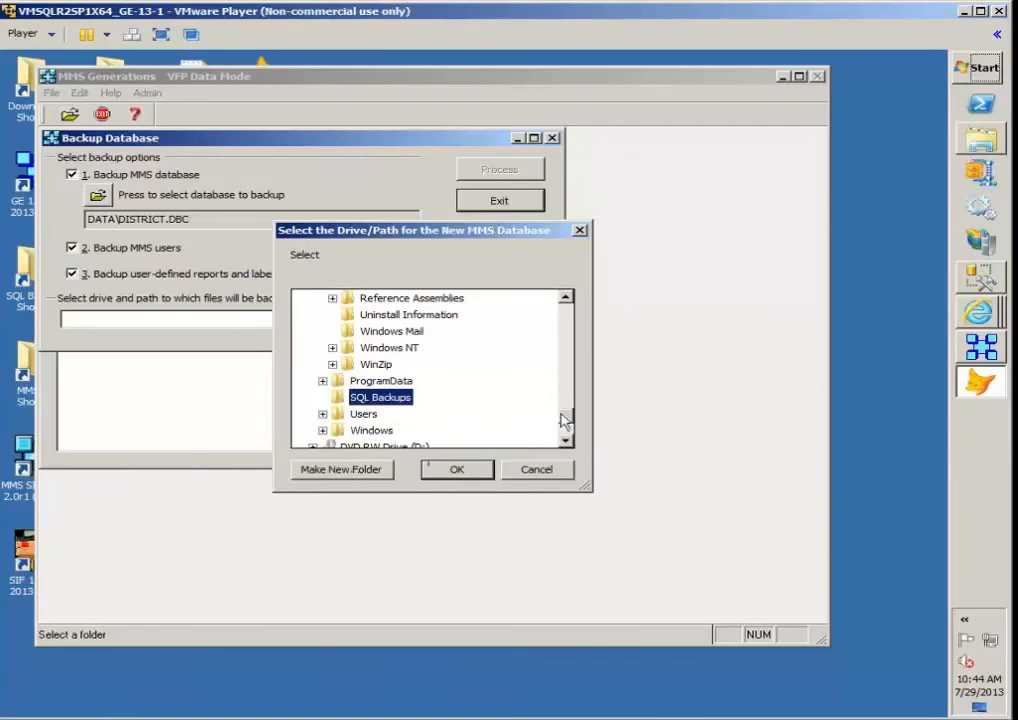
Create a folder named MMS Backups on Local Disk (C:) and accept it as the path for the backup files
{"action": "left_click_drag", "start_coordinate": [566, 416], "coordinate": [570, 316]}
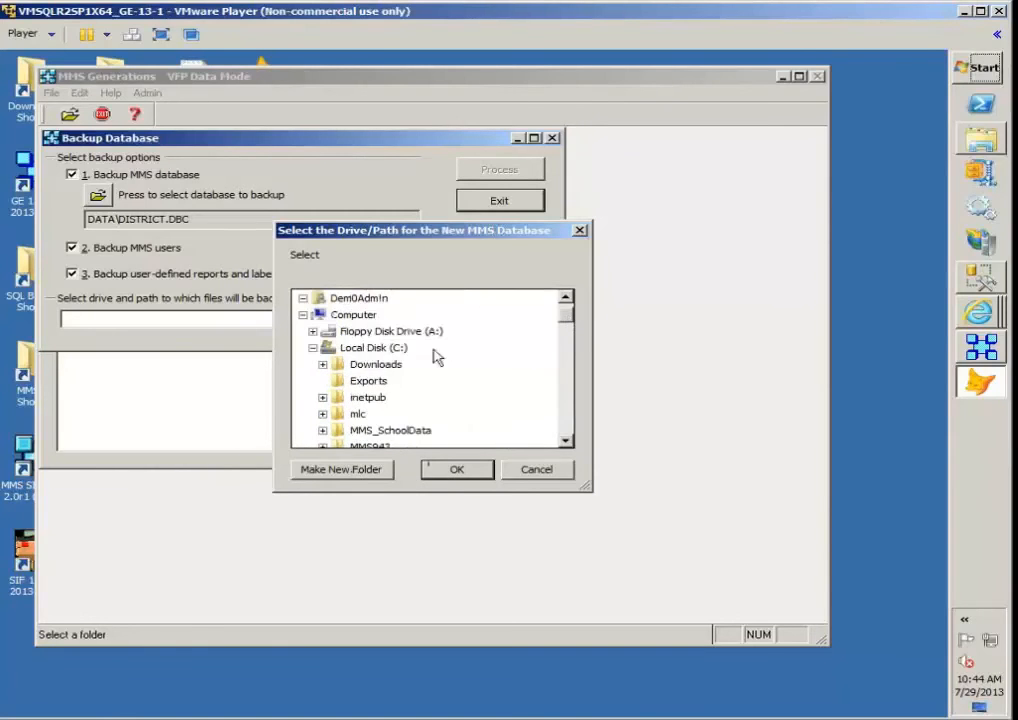
{"action": "left_click", "coordinate": [368, 348]}
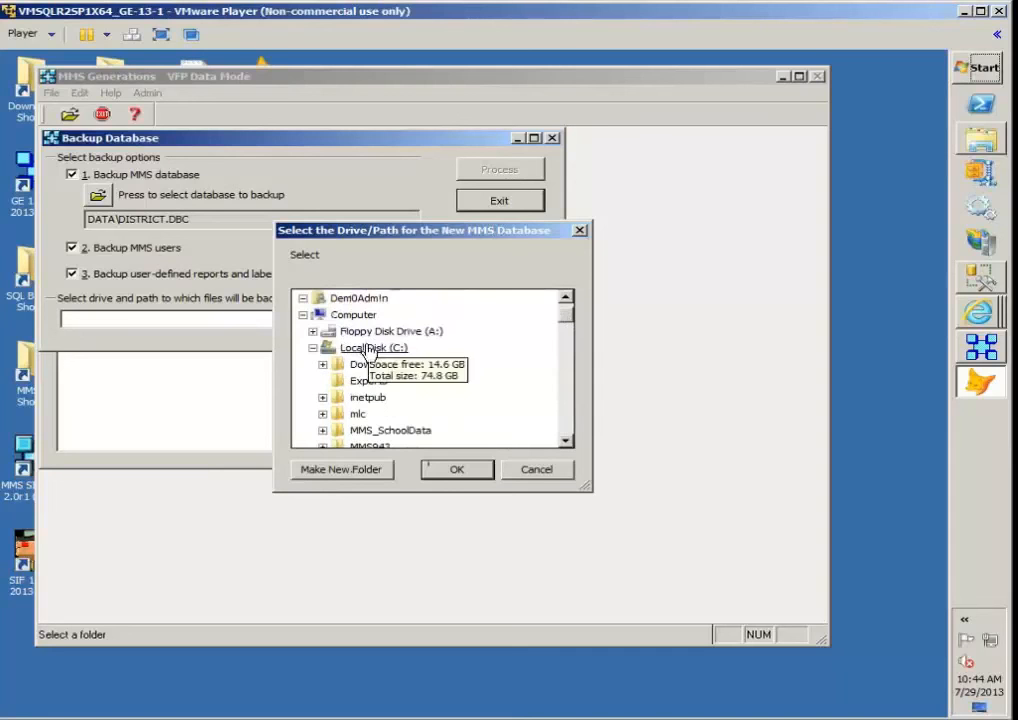
{"action": "left_click", "coordinate": [341, 478]}
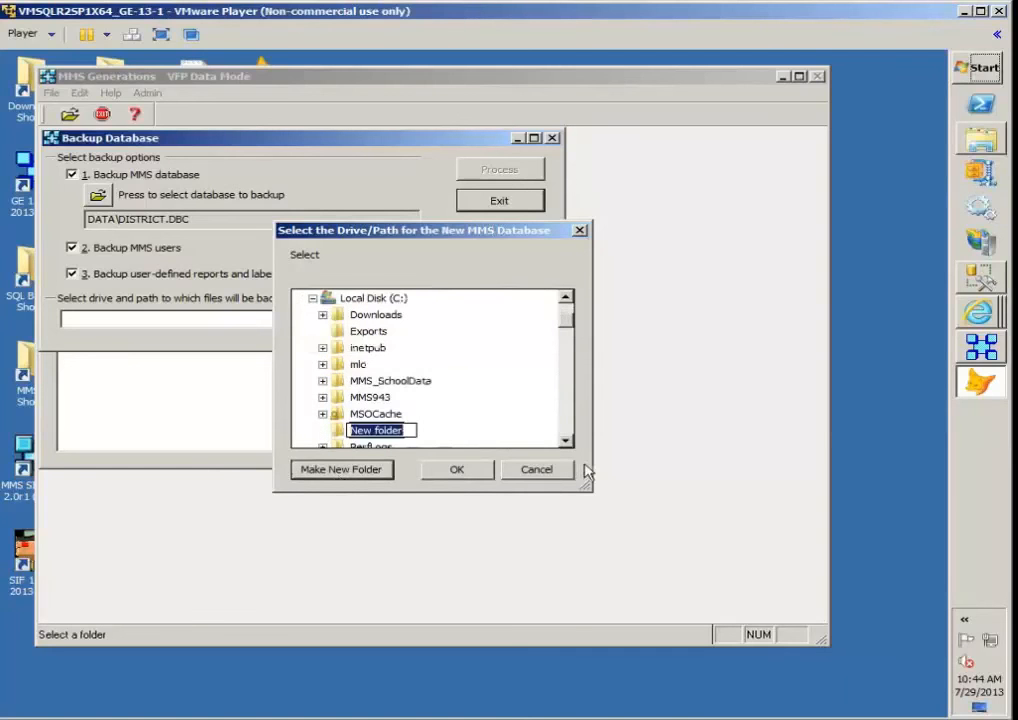
{"action": "type", "text": "VFP"}
{"action": "key", "text": "BackSpace"}
{"action": "key", "text": "BackSpace"}
{"action": "key", "text": "BackSpace"}
{"action": "type", "text": "V"}
{"action": "key", "text": "BackSpace"}
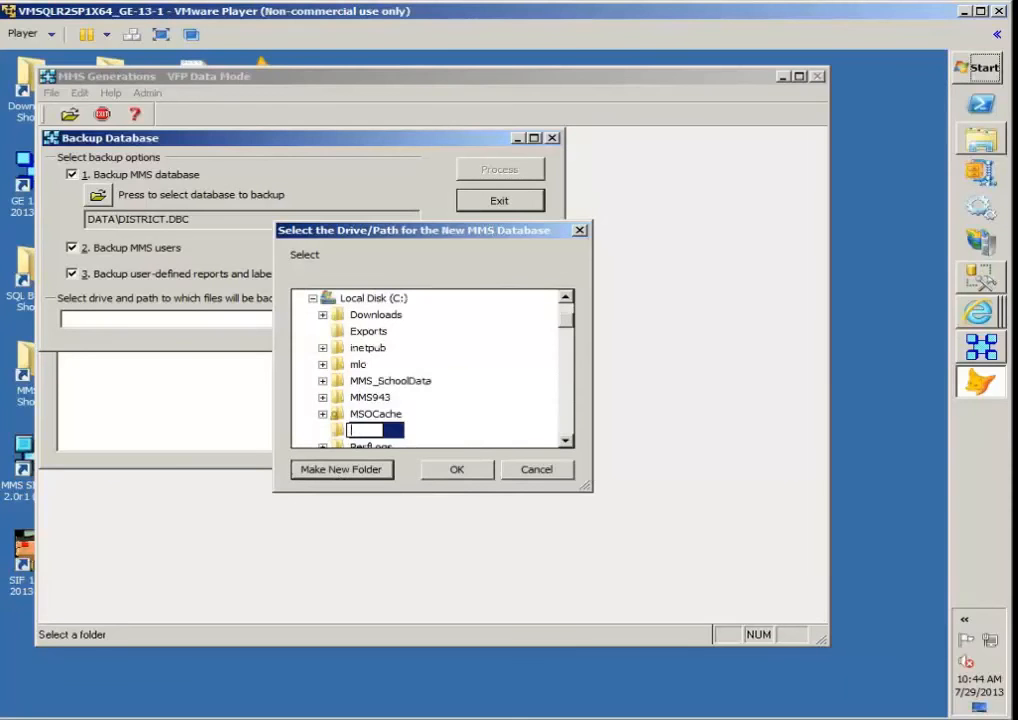
{"action": "type", "text": "MMS Backups"}
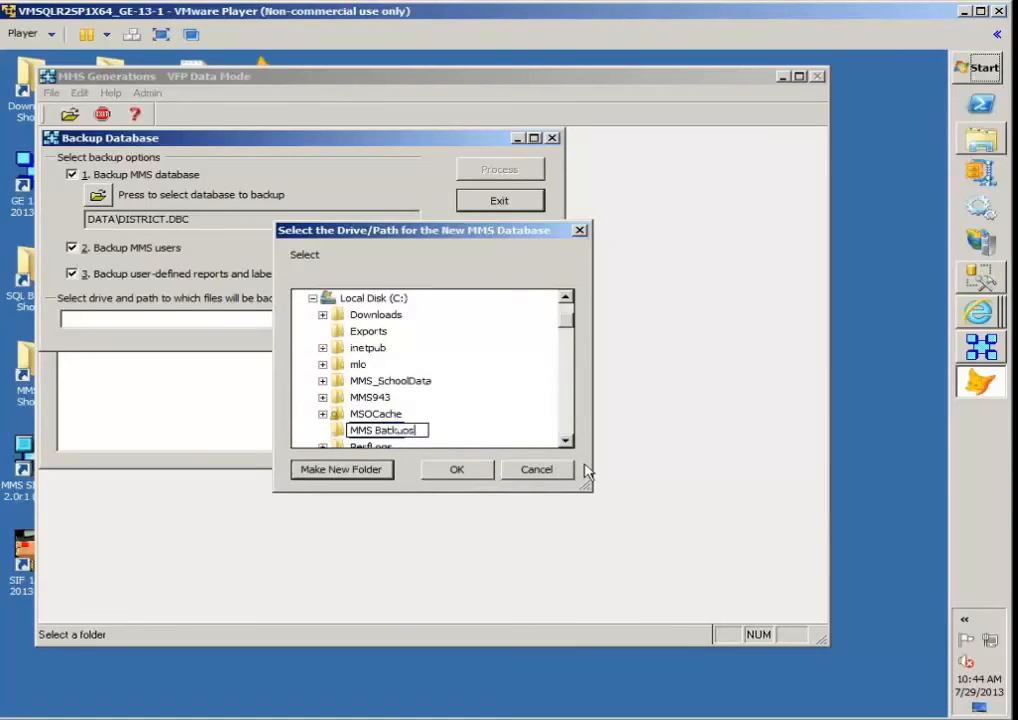
{"action": "key", "text": "Return"}
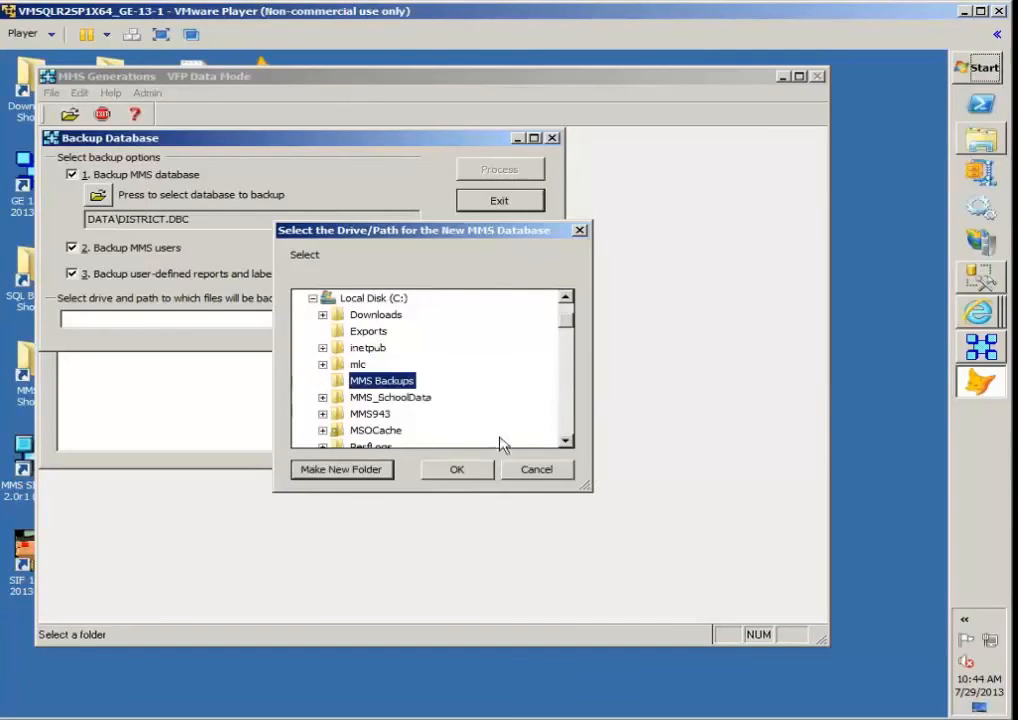
{"action": "left_click", "coordinate": [456, 470]}
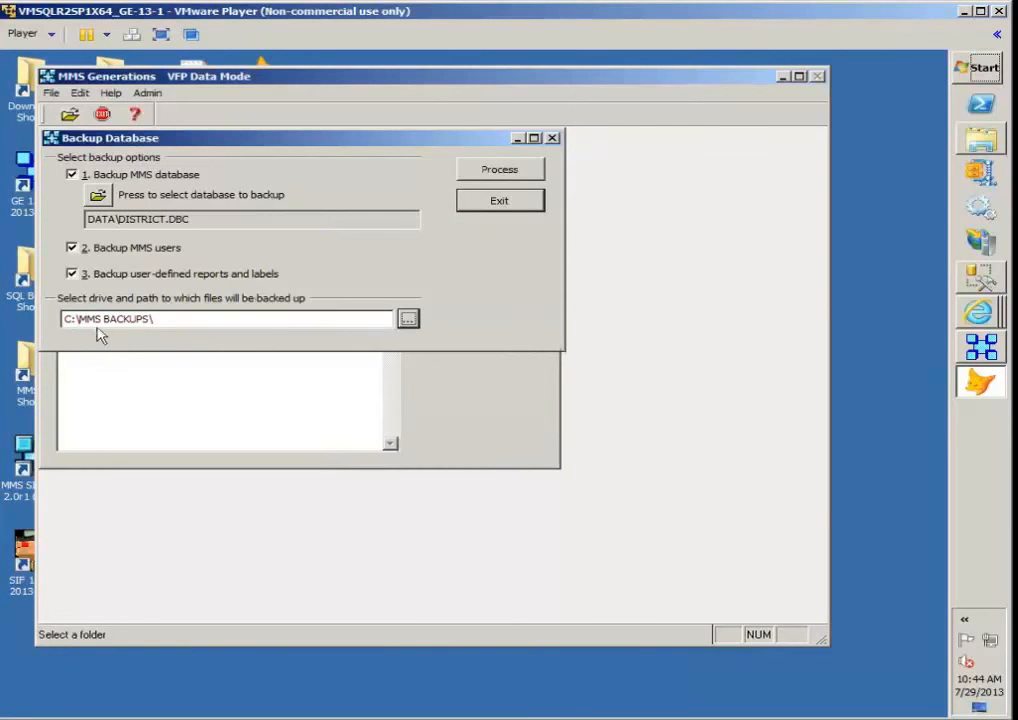
Back up the DISTRICT database, the MMS users and the user-defined reports and labels to C:\MMS BACKUPS\
{"action": "left_click", "coordinate": [65, 318]}
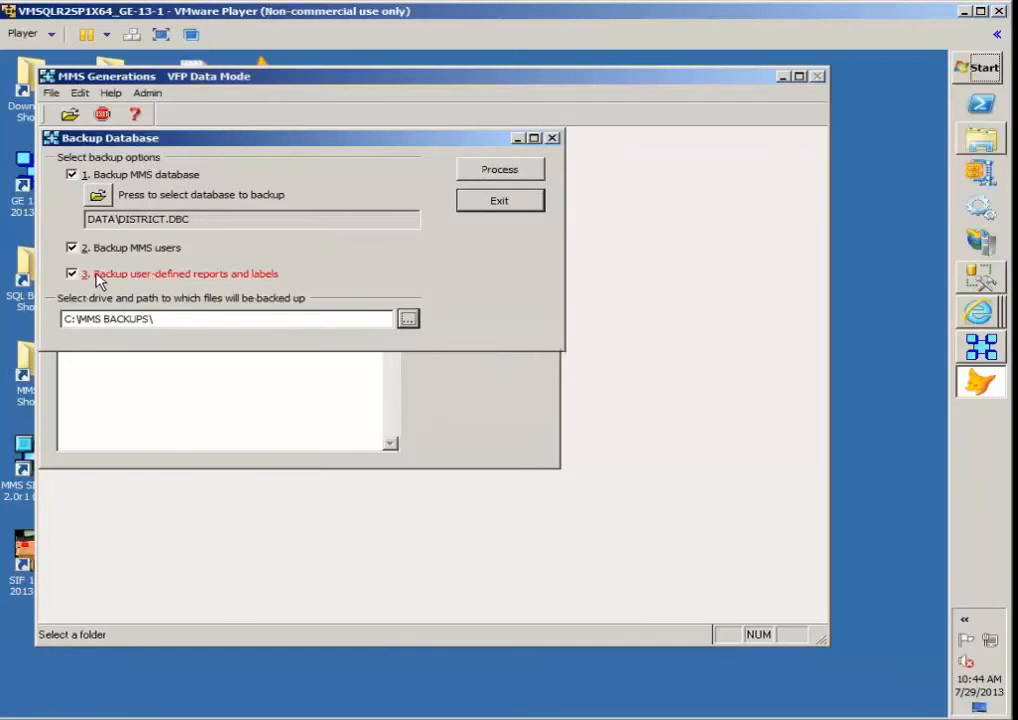
{"action": "left_click", "coordinate": [495, 169]}
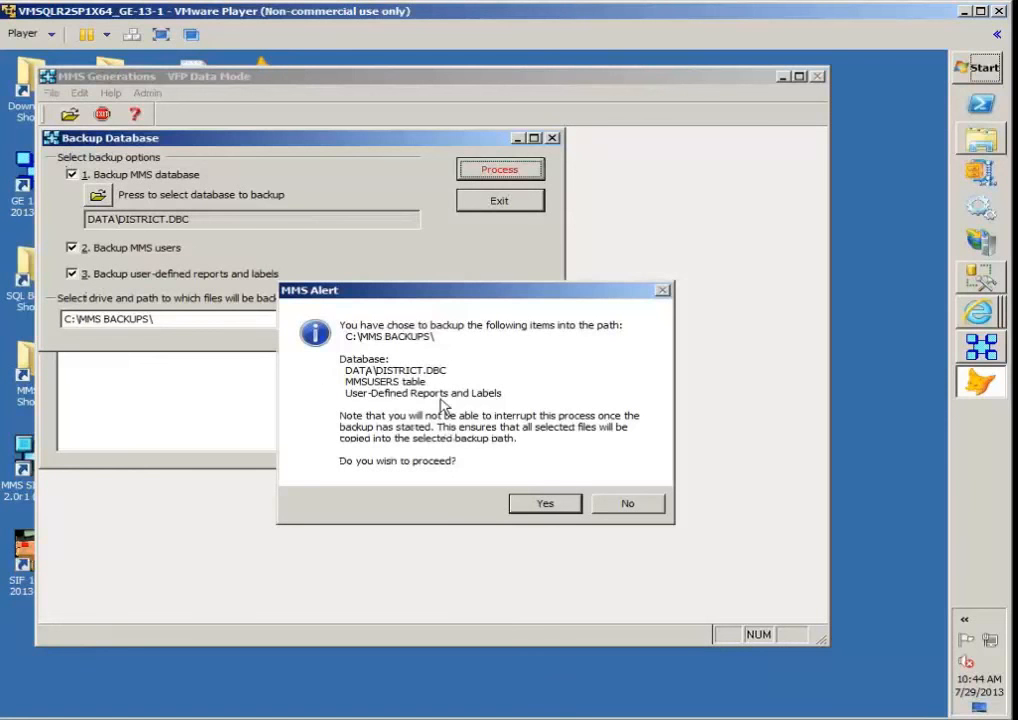
{"action": "left_click", "coordinate": [535, 502]}
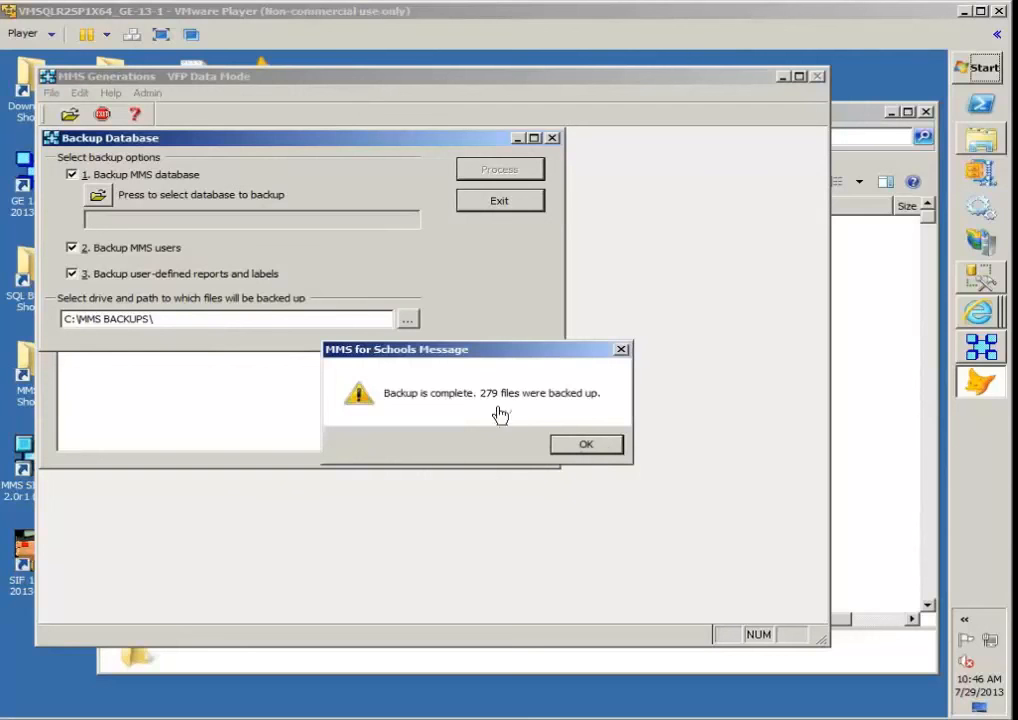
{"action": "left_click", "coordinate": [585, 449]}
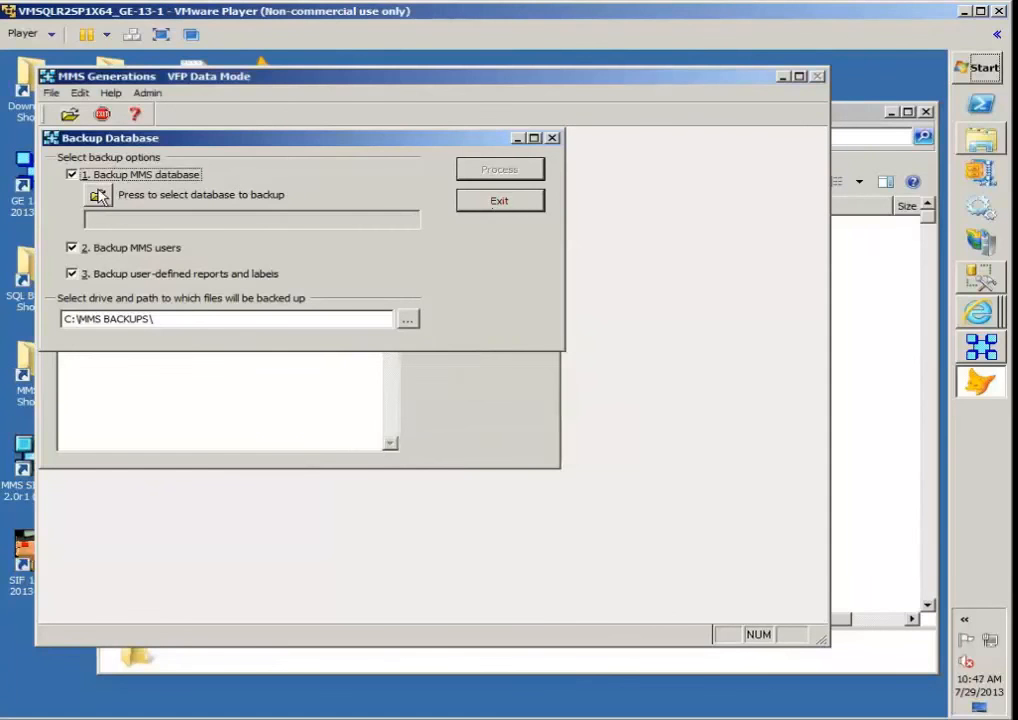
View the list of databases available for backup, cancel the selection and close the Backup Database window
{"action": "left_click", "coordinate": [97, 196]}
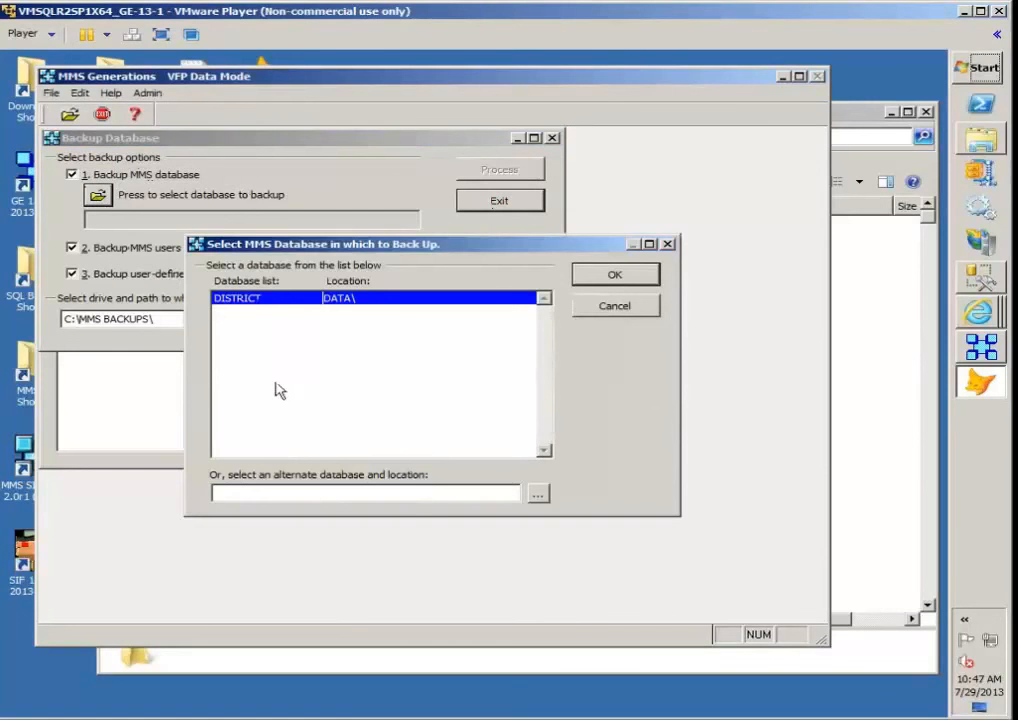
{"action": "left_click", "coordinate": [596, 307]}
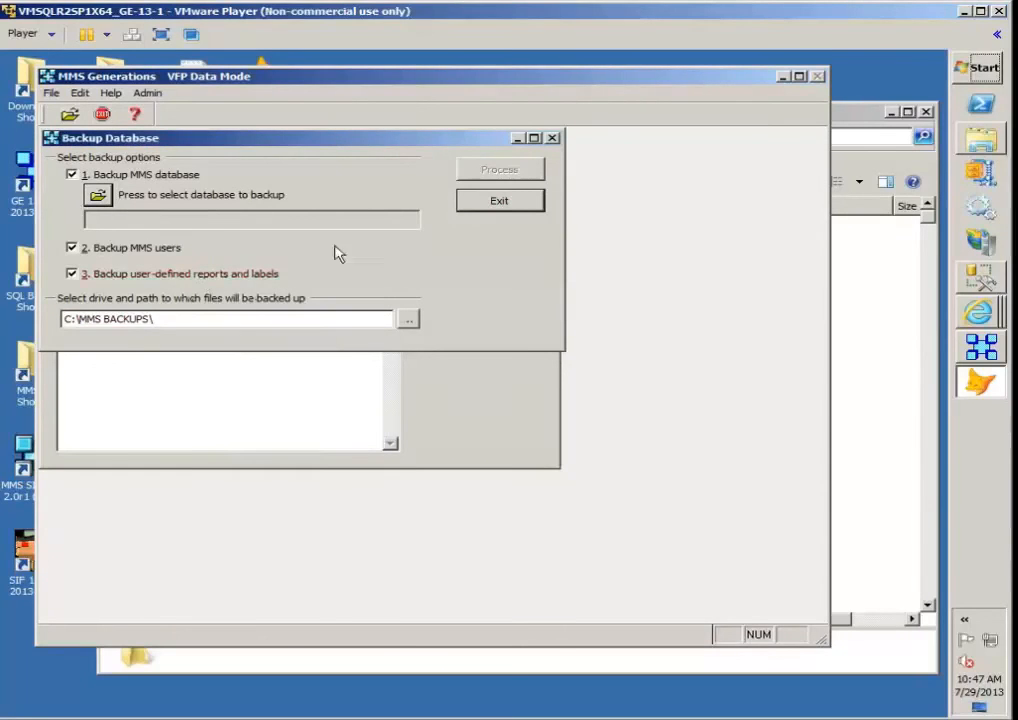
{"action": "left_click", "coordinate": [492, 203]}
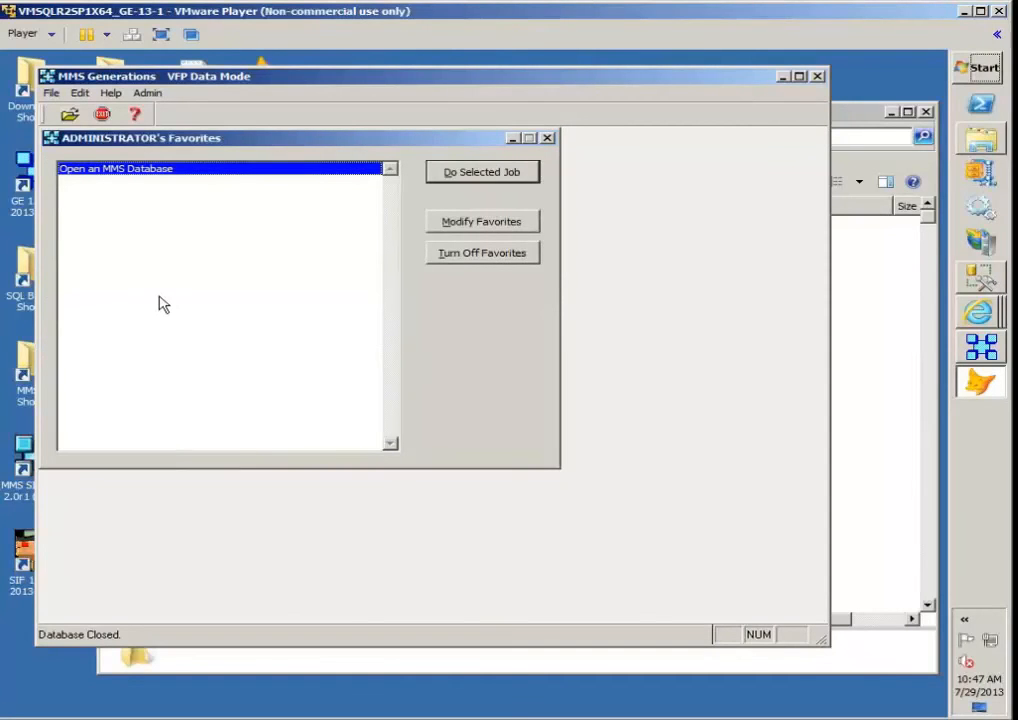
Start a database restore and choose C:\MMS BACKUPS\ as the path from which to restore
{"action": "left_click", "coordinate": [52, 96]}
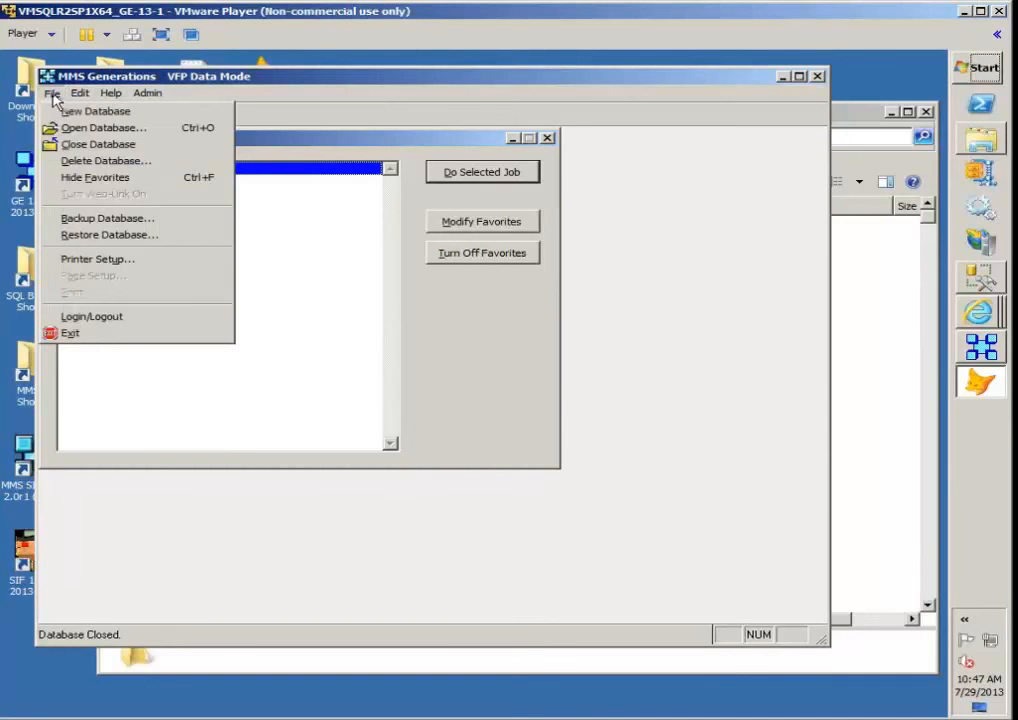
{"action": "left_click", "coordinate": [82, 236]}
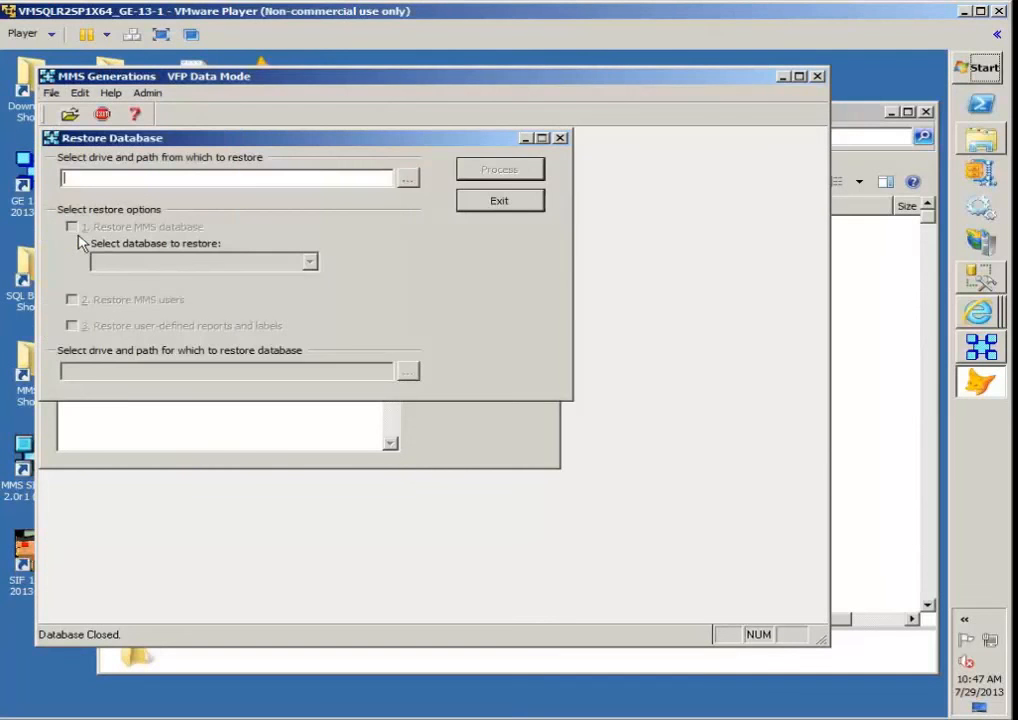
{"action": "left_click", "coordinate": [409, 179]}
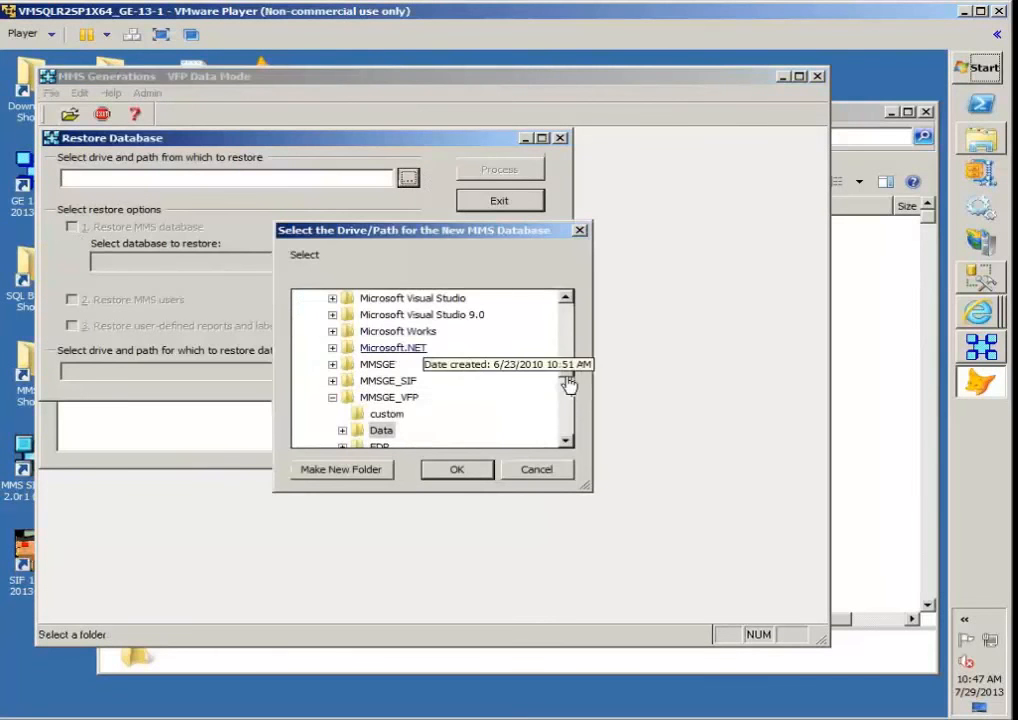
{"action": "left_click_drag", "start_coordinate": [568, 380], "coordinate": [563, 339]}
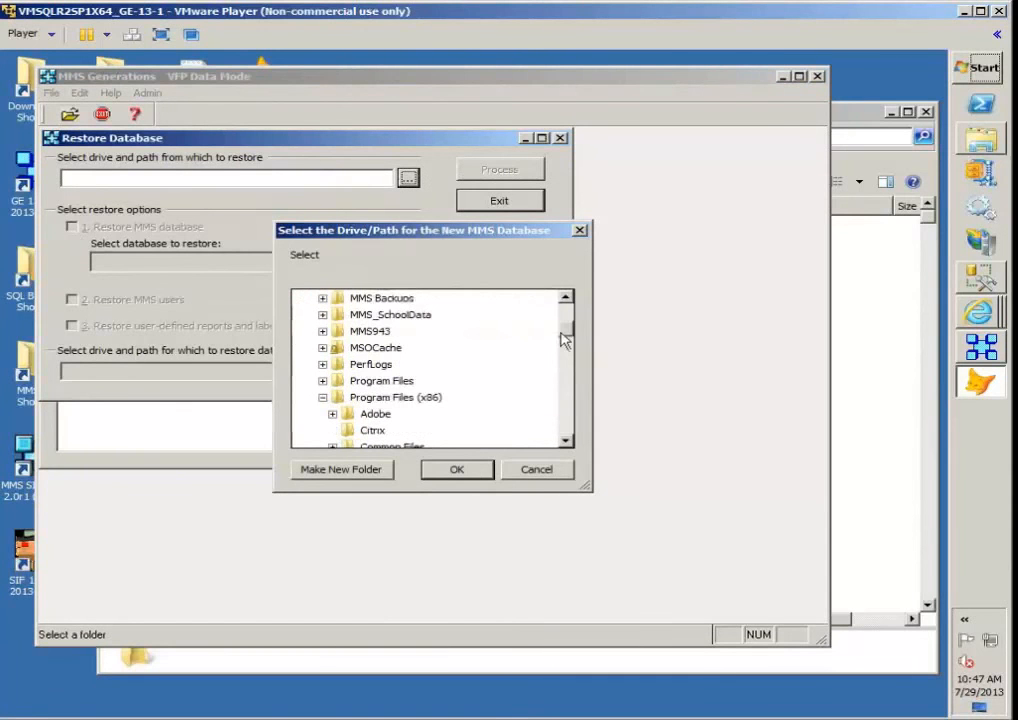
{"action": "left_click", "coordinate": [381, 298]}
{"action": "left_click", "coordinate": [456, 469]}
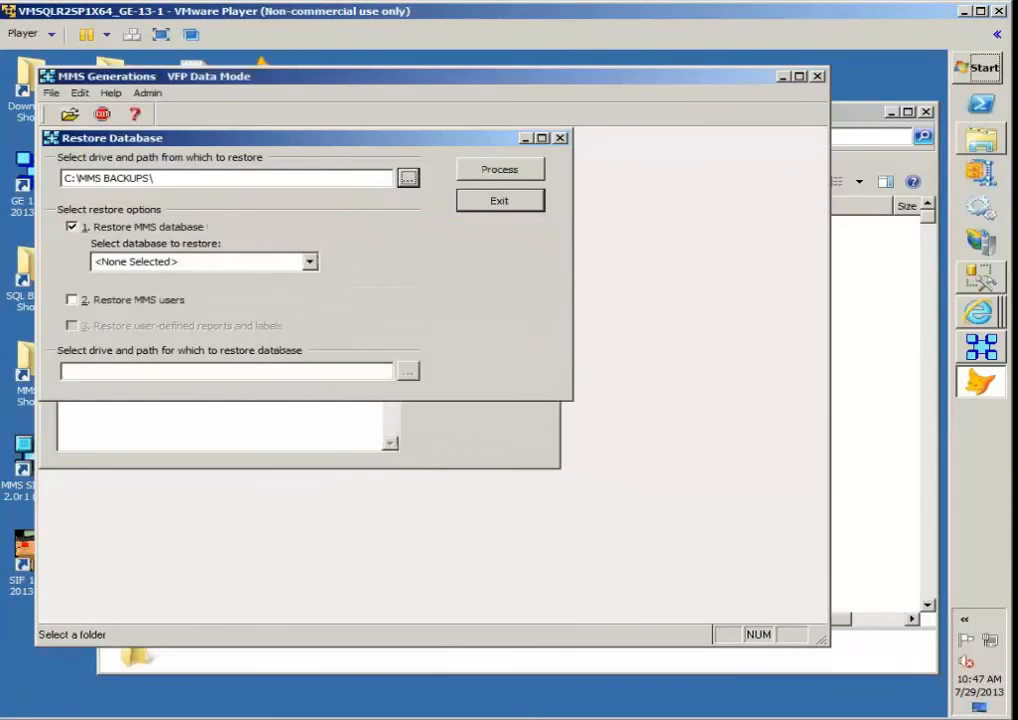
Choose DISTRICT.DBC as the database to restore, enable Restore MMS users and turn off Restore MMS database
{"action": "left_click", "coordinate": [150, 264]}
{"action": "left_click", "coordinate": [145, 291]}
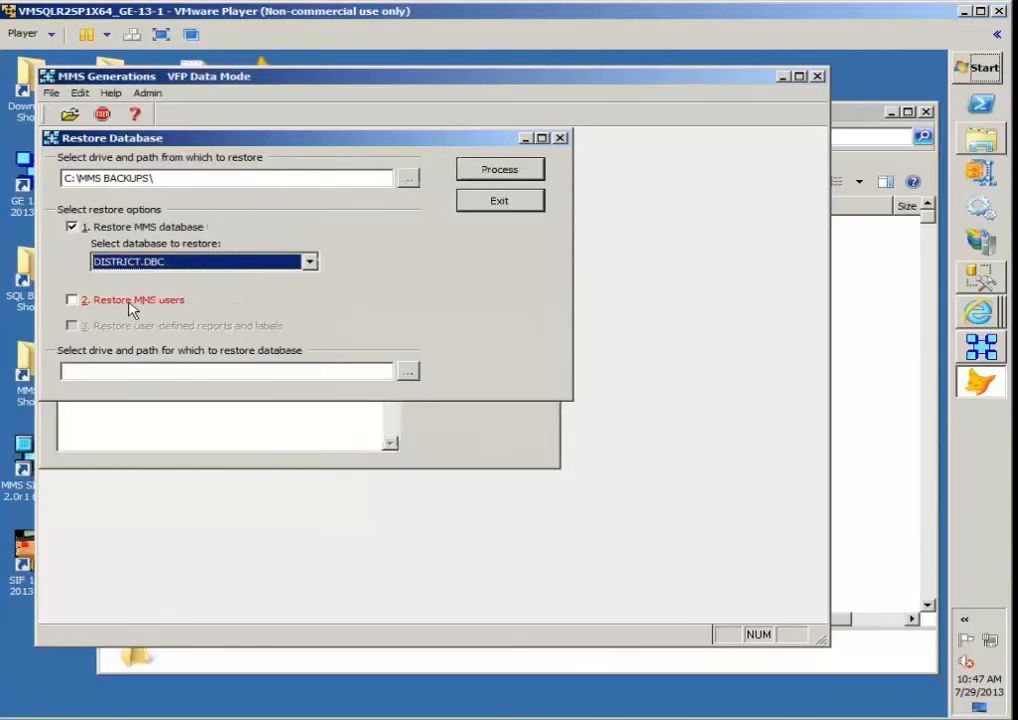
{"action": "left_click", "coordinate": [130, 303]}
{"action": "left_click", "coordinate": [100, 226]}
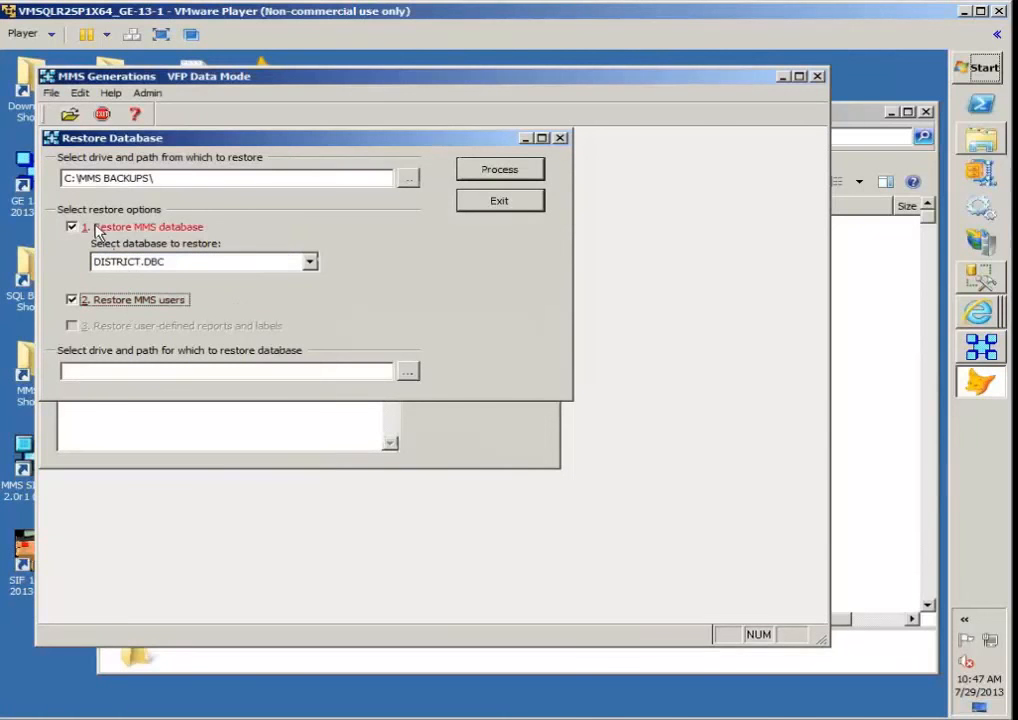
Set the restore destination to C:\PROGRAM FILES (X86)\MMSGE_VFP\DATA and exit Restore Database without processing
{"action": "left_click", "coordinate": [408, 371]}
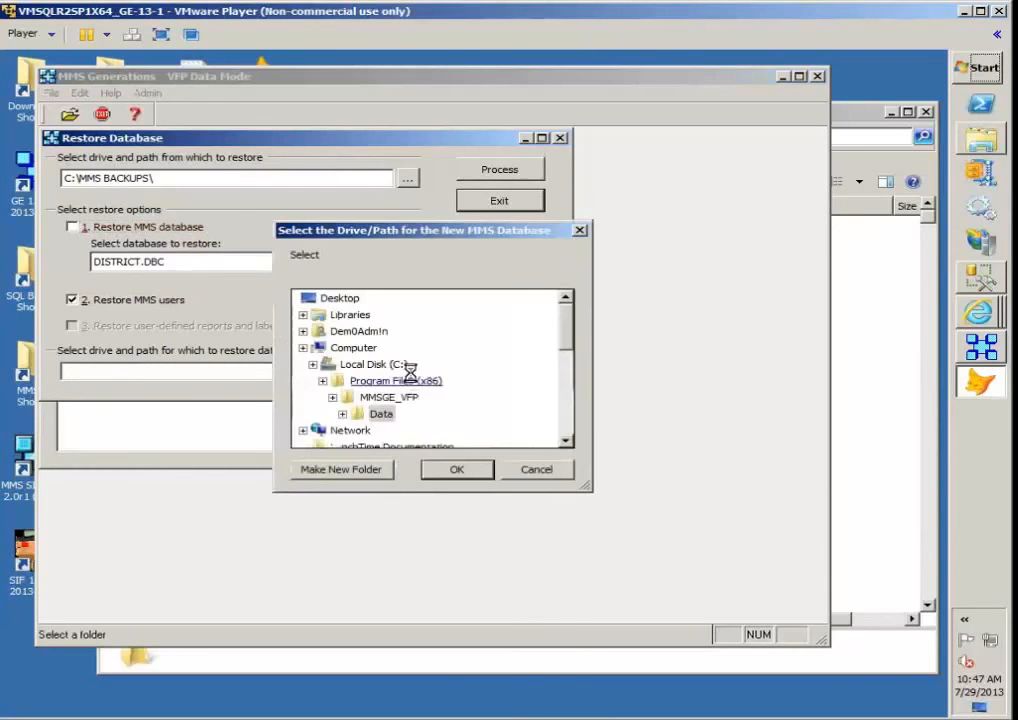
{"action": "left_click", "coordinate": [567, 410]}
{"action": "left_click", "coordinate": [567, 410]}
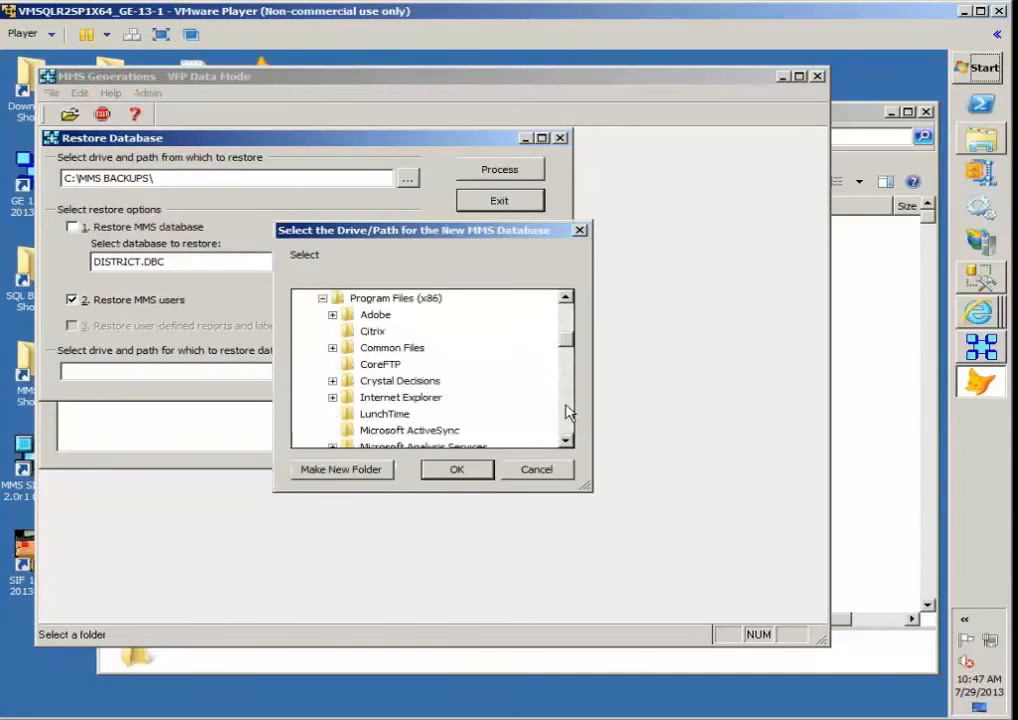
{"action": "left_click", "coordinate": [567, 410]}
{"action": "left_click", "coordinate": [567, 410]}
{"action": "left_click", "coordinate": [567, 410]}
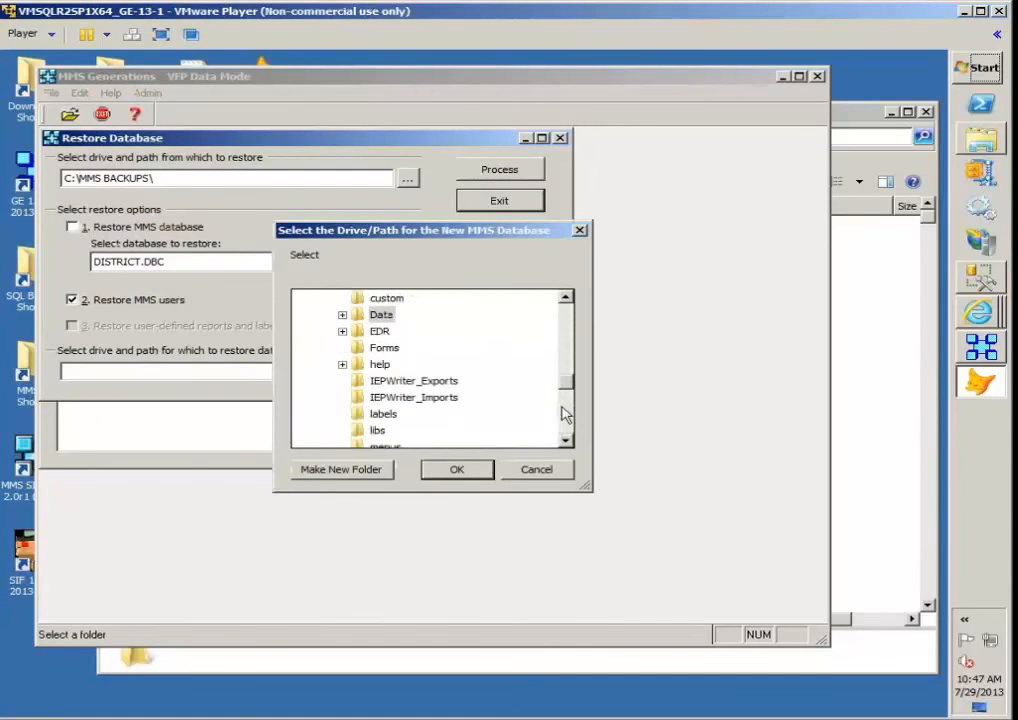
{"action": "left_click", "coordinate": [567, 410]}
{"action": "left_click", "coordinate": [566, 416]}
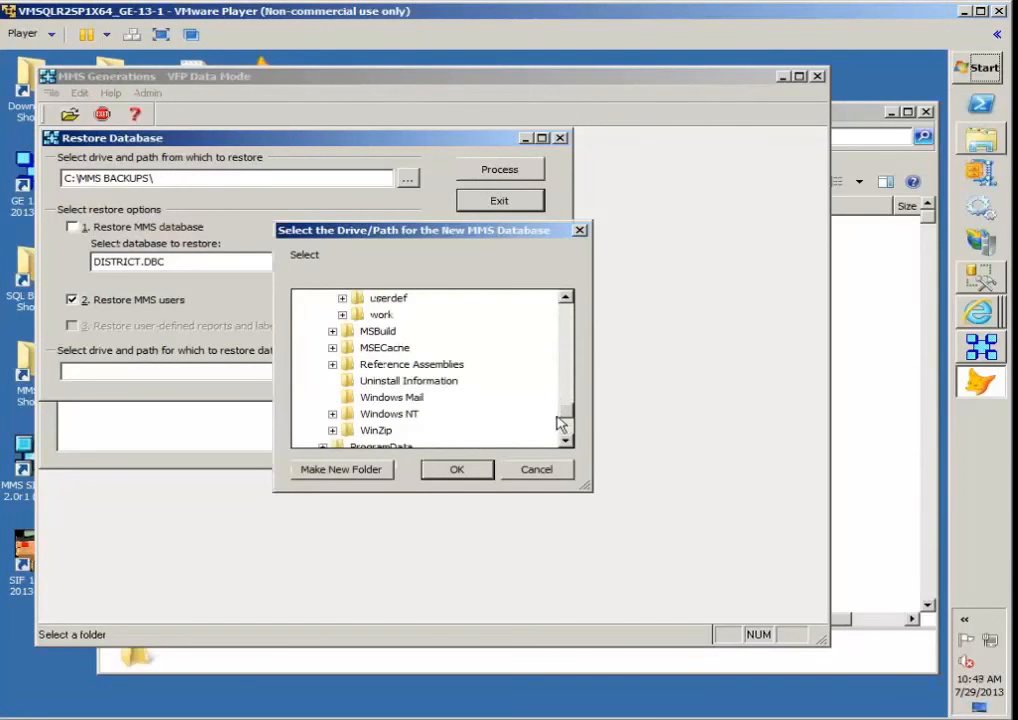
{"action": "left_click", "coordinate": [567, 364]}
{"action": "left_click", "coordinate": [568, 363]}
{"action": "left_click", "coordinate": [381, 315]}
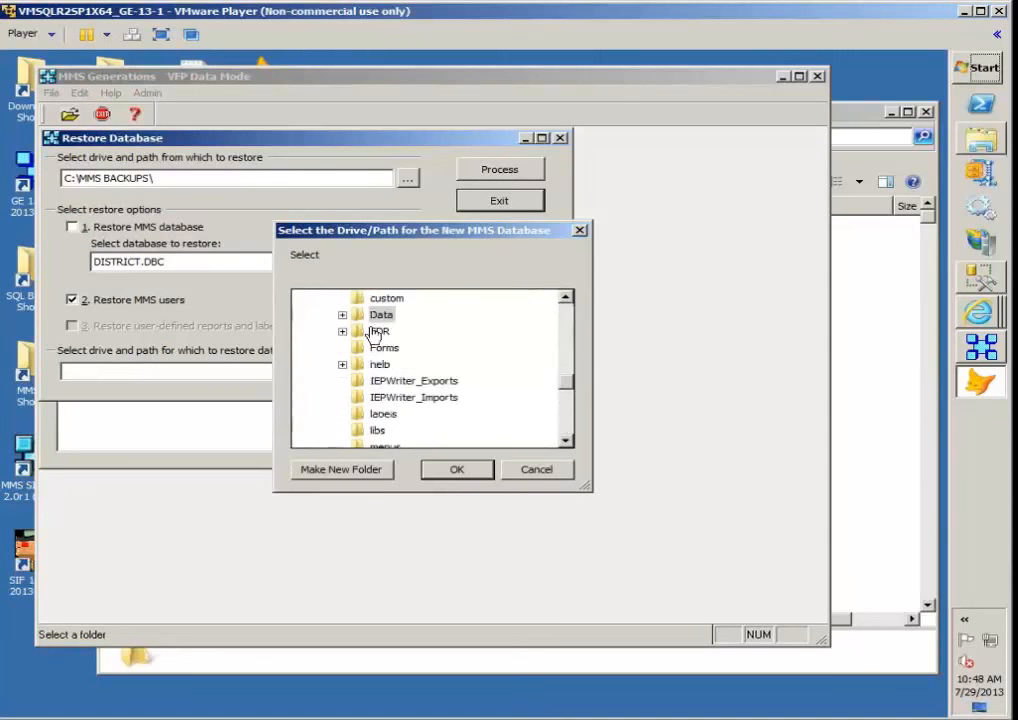
{"action": "left_click", "coordinate": [455, 469]}
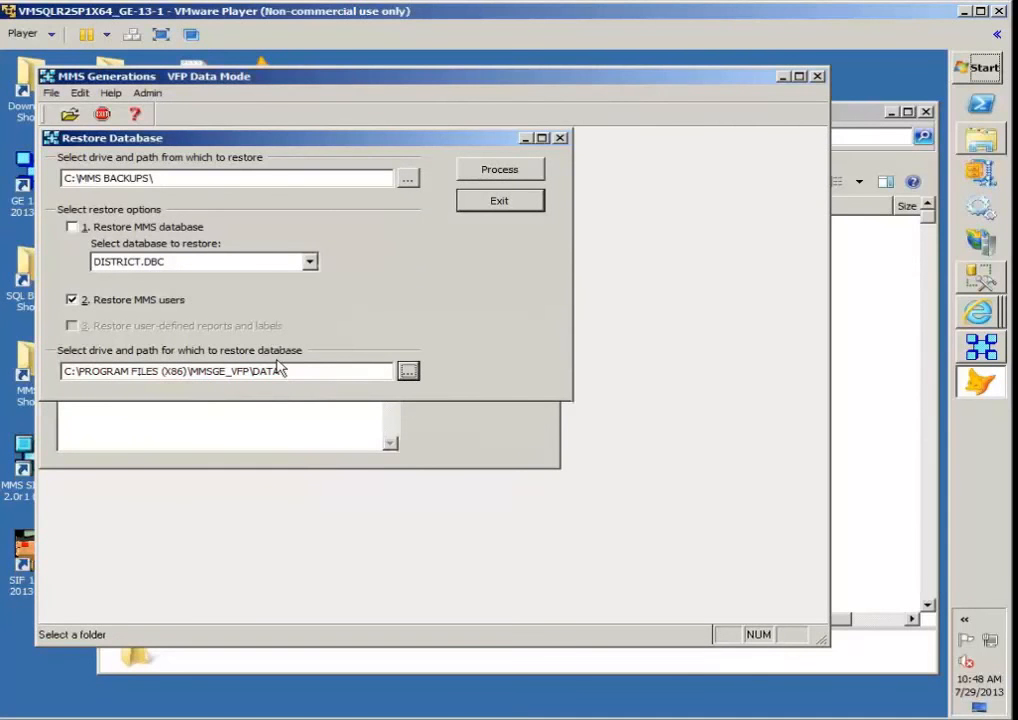
{"action": "left_click", "coordinate": [531, 207]}
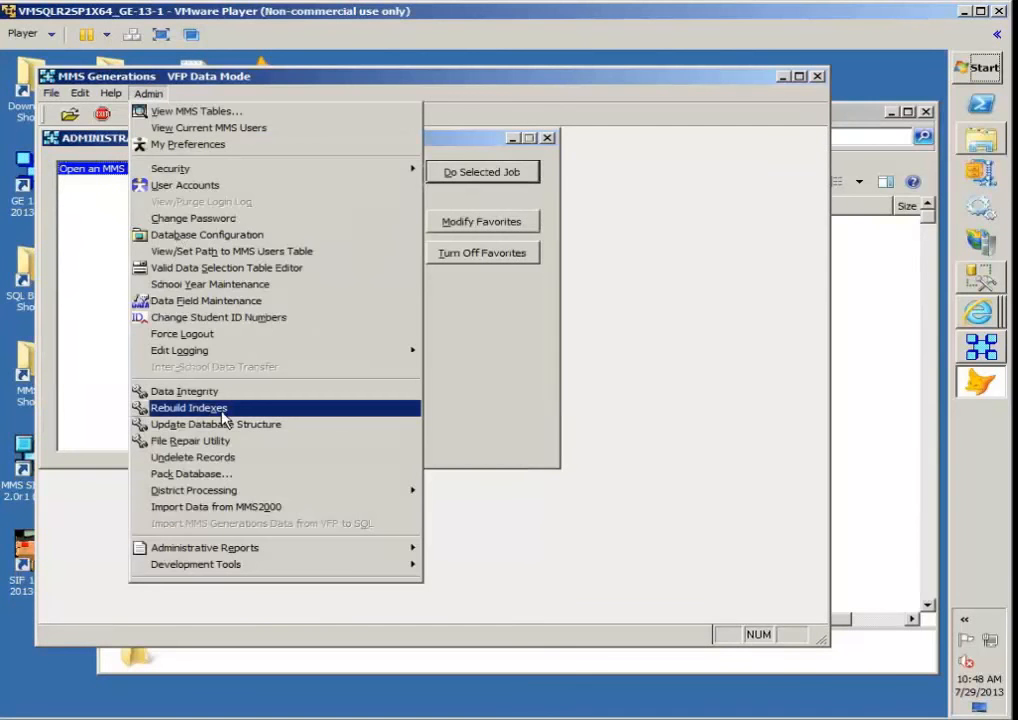
{"action": "left_click", "coordinate": [468, 384]}
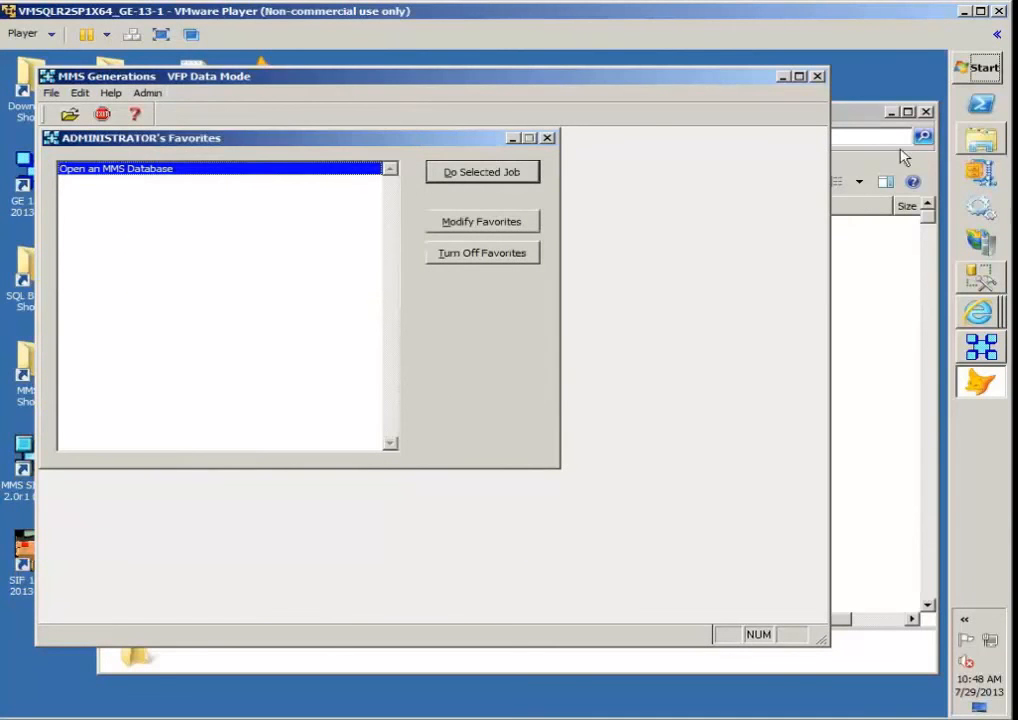
Switch to the Data folder in Windows Explorer, sort its files by type and select MMSUSERS.BAK
{"action": "left_click", "coordinate": [868, 120]}
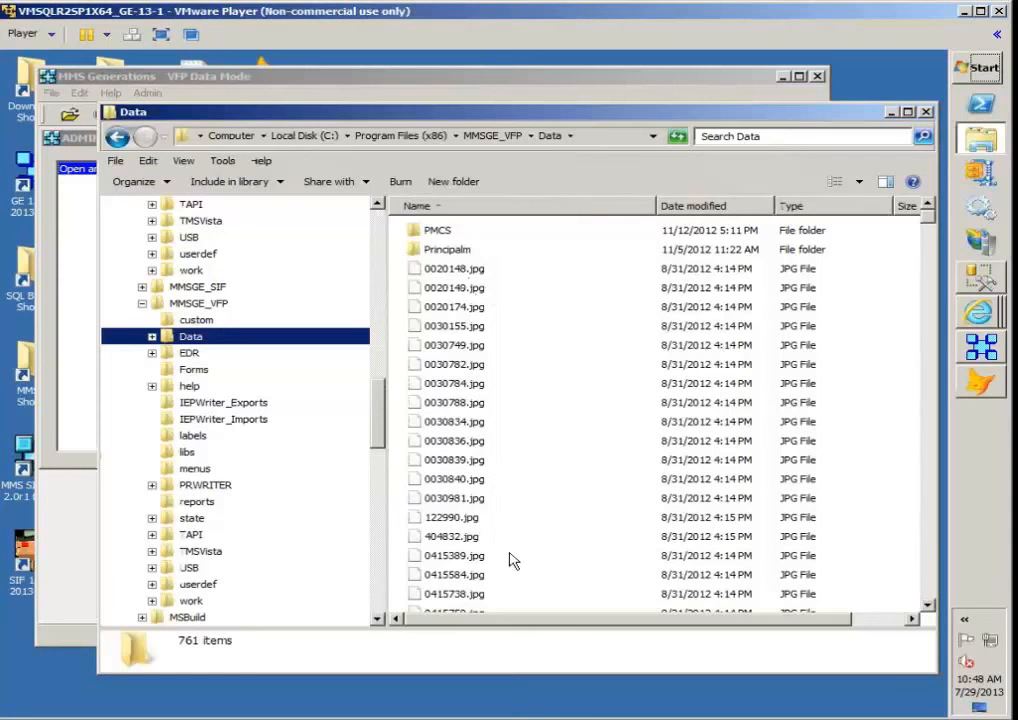
{"action": "left_click", "coordinate": [799, 208]}
{"action": "left_click", "coordinate": [490, 275]}
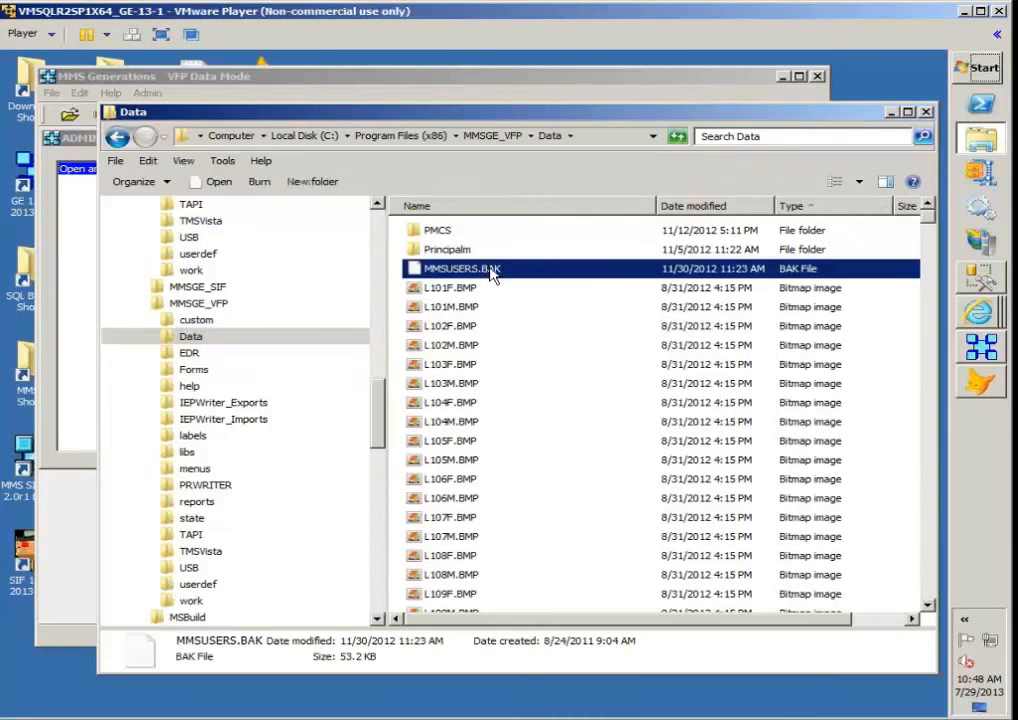
Reverse the type sorting of the Data folder and select MMSUSERS.TBK
{"action": "left_click", "coordinate": [828, 210]}
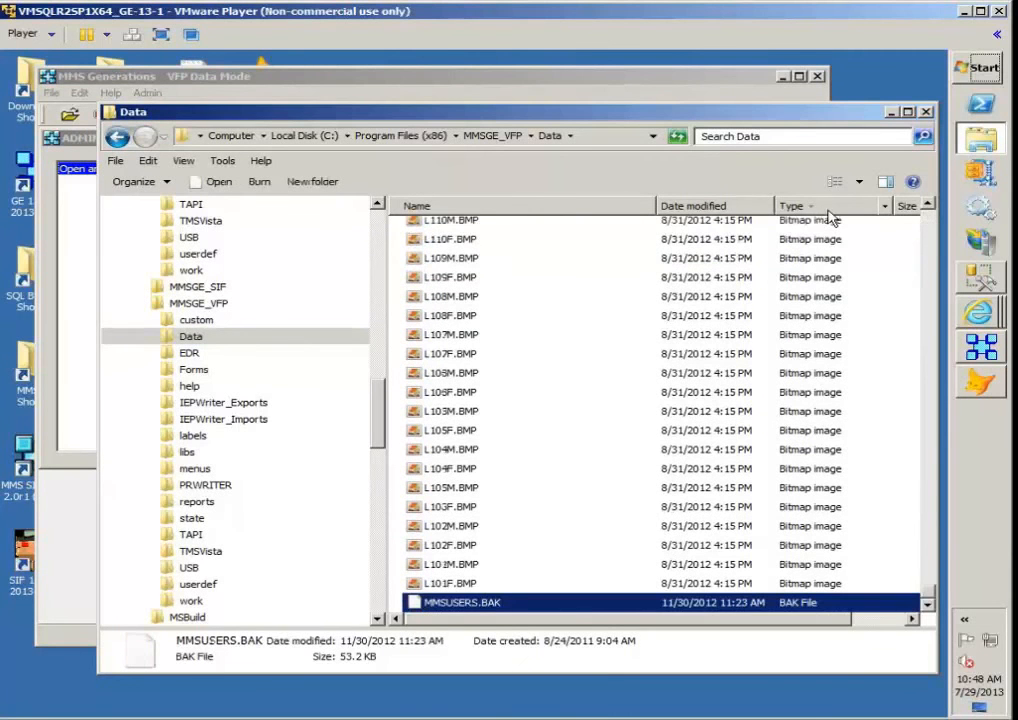
{"action": "left_click", "coordinate": [545, 606]}
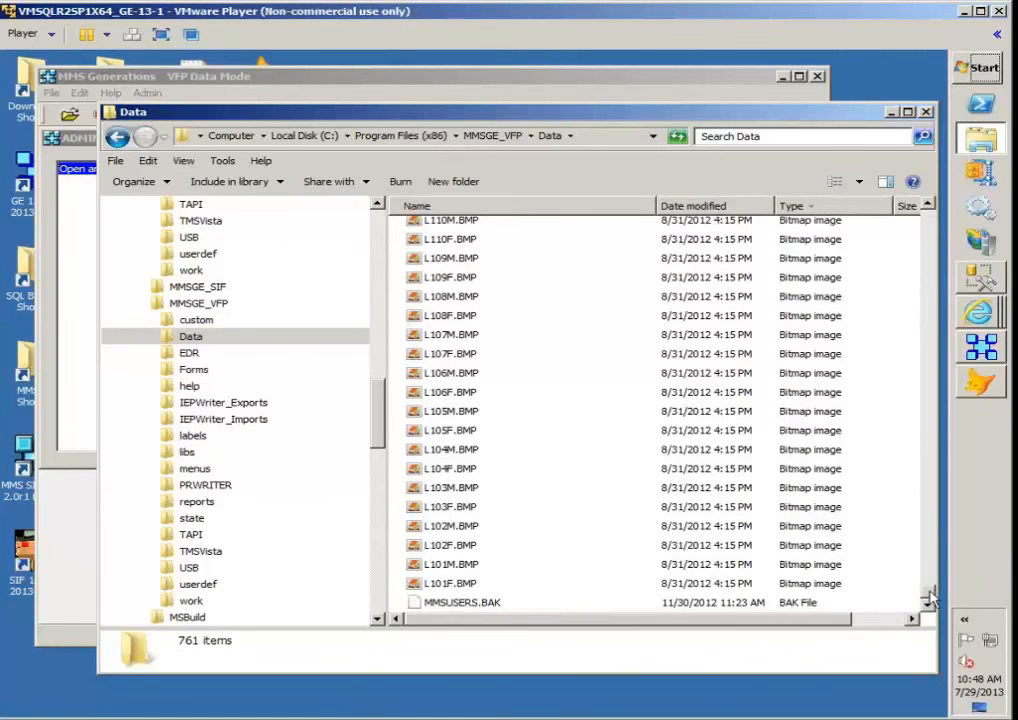
{"action": "left_click_drag", "start_coordinate": [929, 592], "coordinate": [948, 207]}
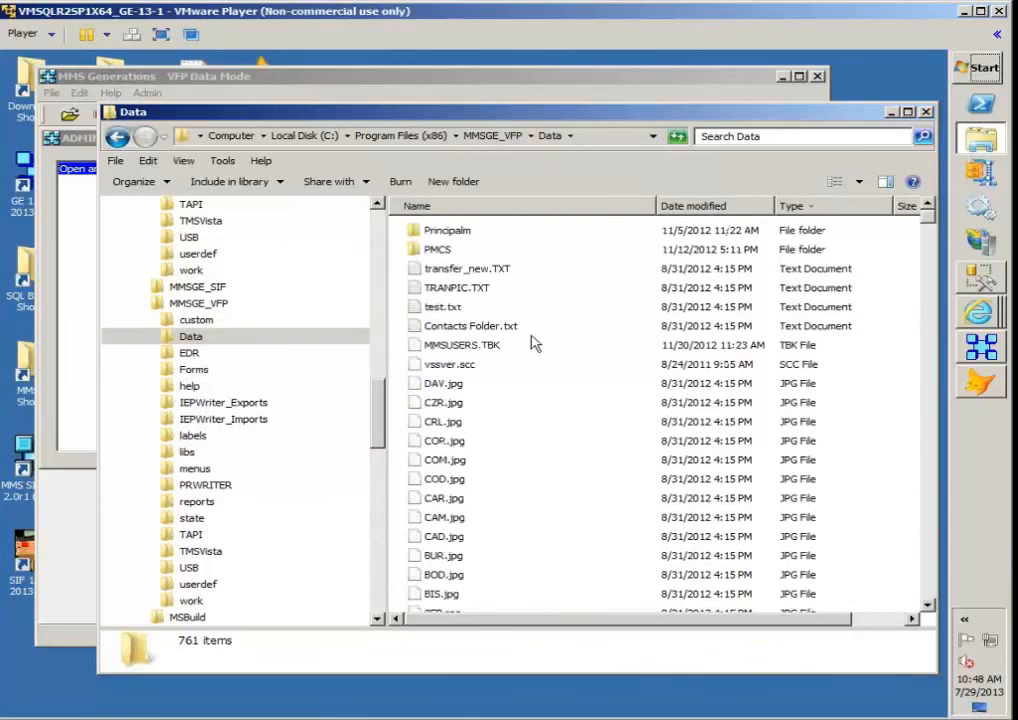
{"action": "left_click", "coordinate": [497, 348]}
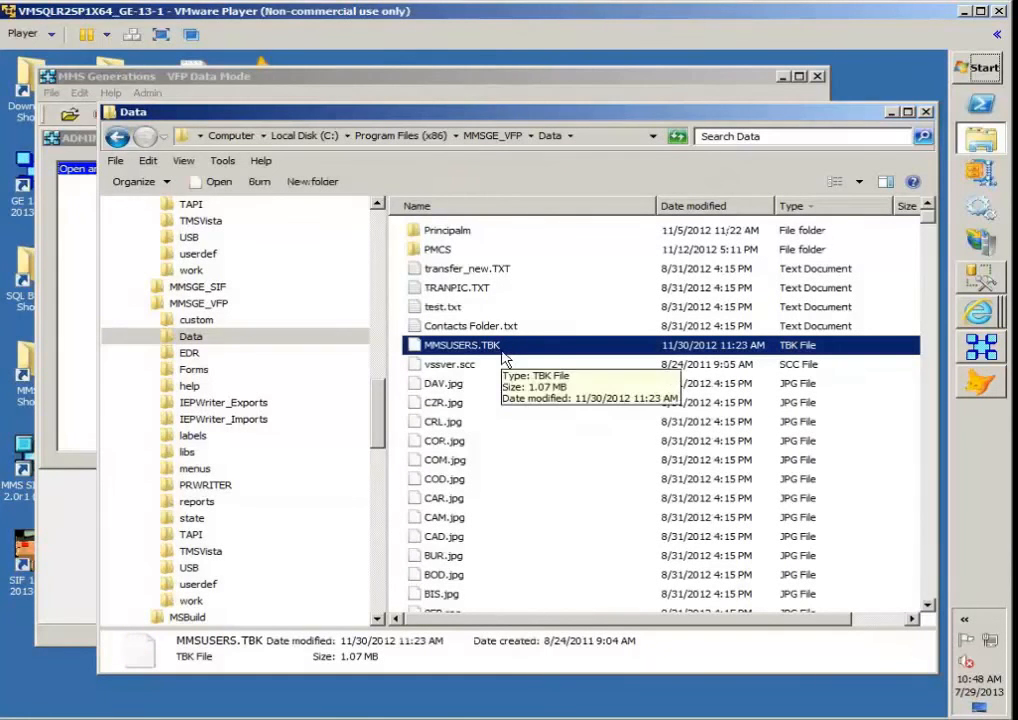
Sort the Data folder by name and add MMSUSERS.BAK to the selected MMSUSERS.TBK
{"action": "left_click", "coordinate": [454, 207]}
{"action": "scroll", "coordinate": [508, 348], "scroll_direction": "down", "scroll_amount": 3}
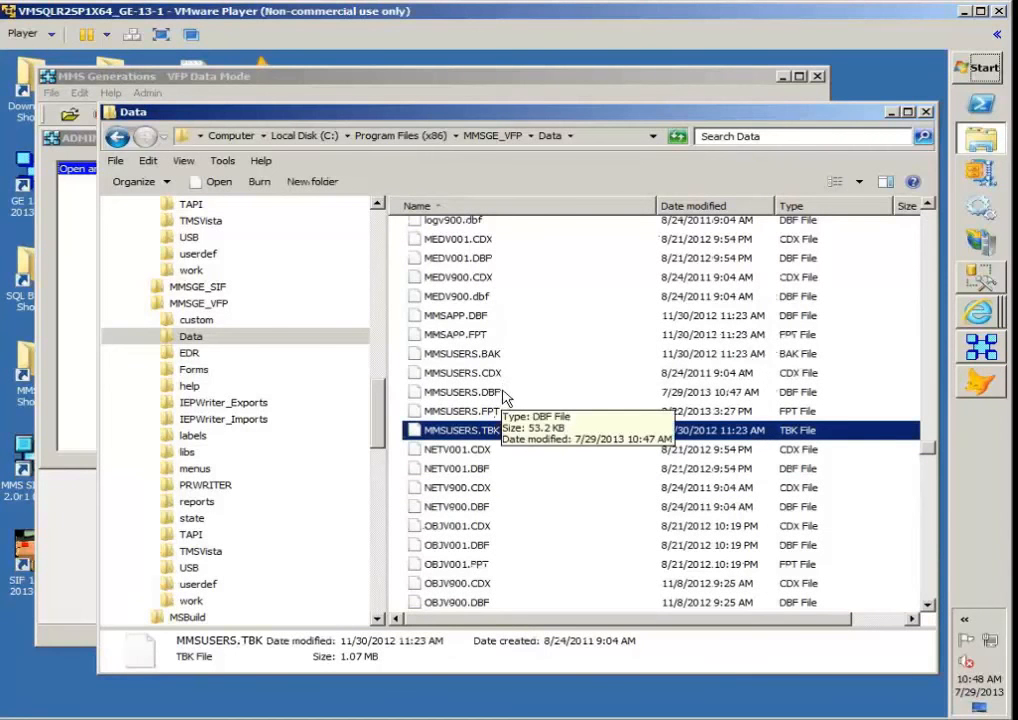
{"action": "left_click", "coordinate": [497, 357], "text": "ctrl"}
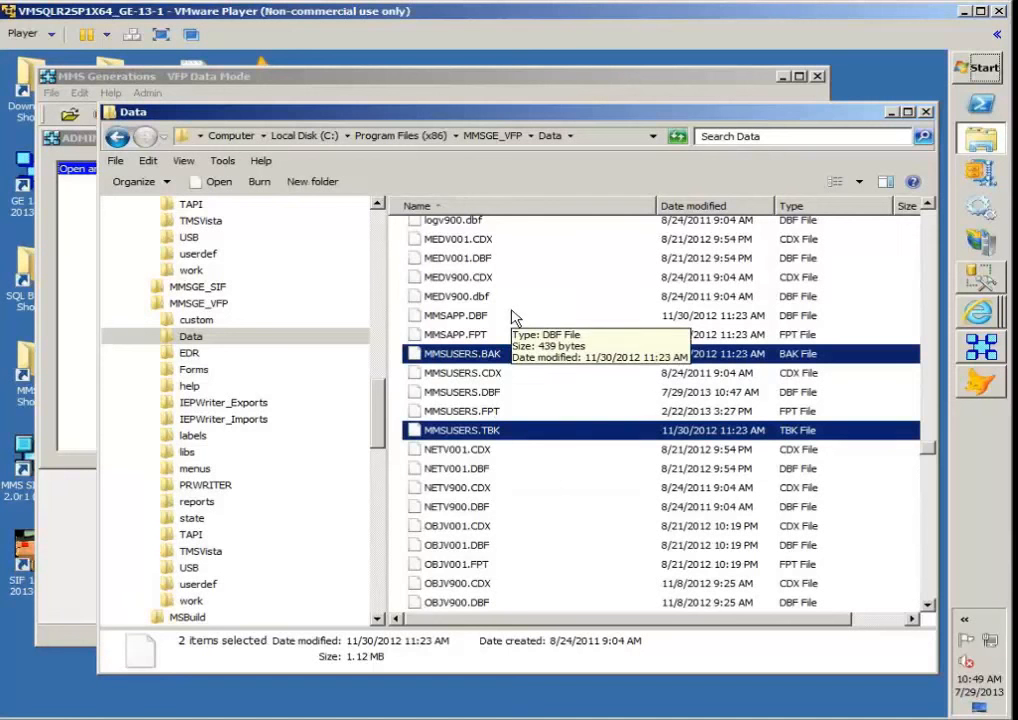
Deselect both MMSUSERS files and sort the Data folder by size, largest first, to examine the file sizes
{"action": "left_click", "coordinate": [891, 619]}
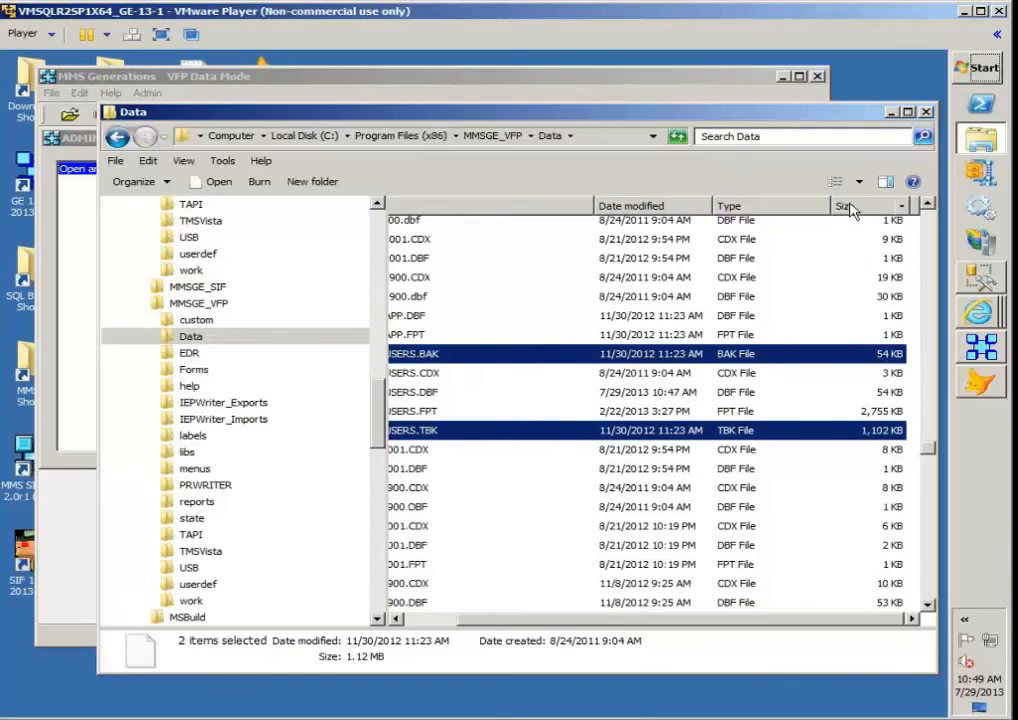
{"action": "left_click", "coordinate": [563, 432], "text": "ctrl"}
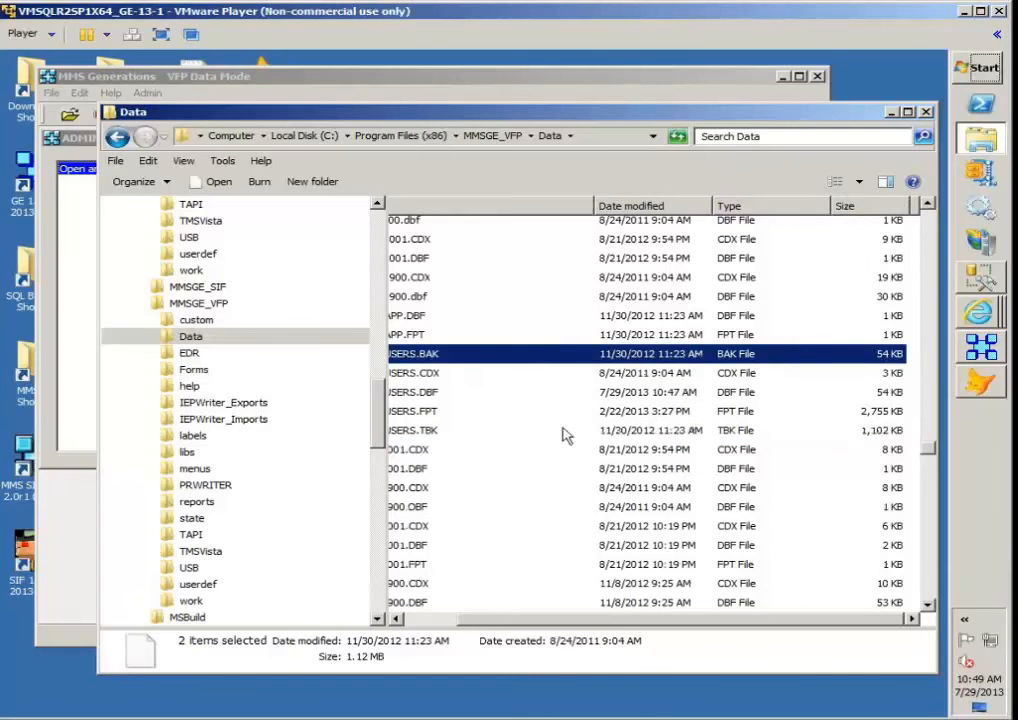
{"action": "left_click", "coordinate": [540, 355], "text": "ctrl"}
{"action": "left_click", "coordinate": [846, 208]}
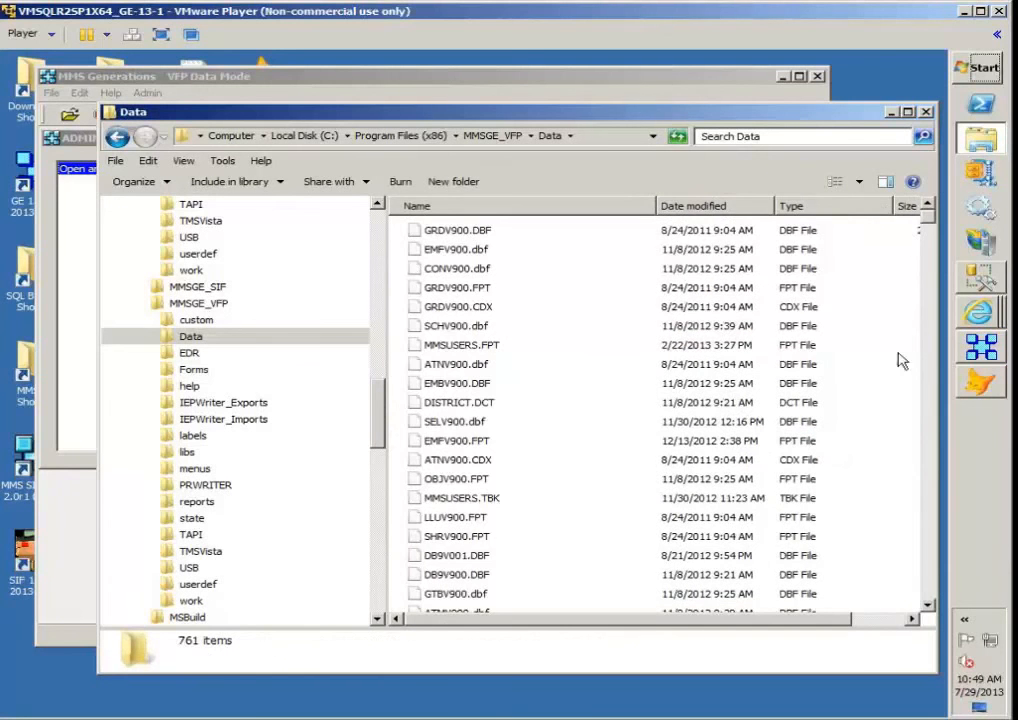
{"action": "left_click", "coordinate": [886, 618]}
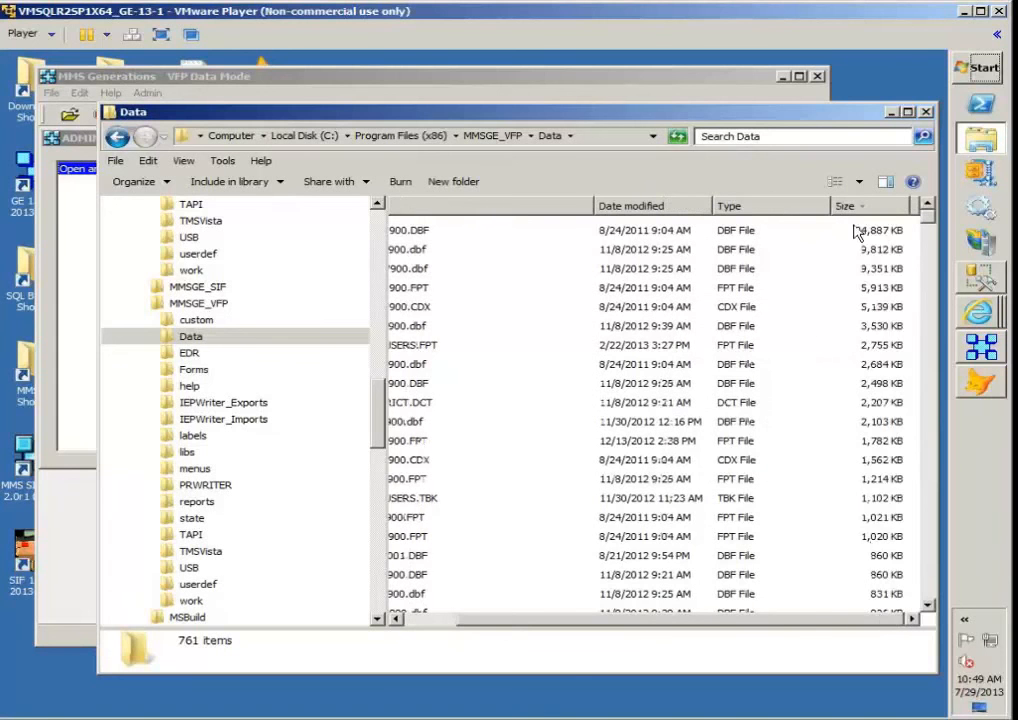
{"action": "left_click", "coordinate": [436, 618]}
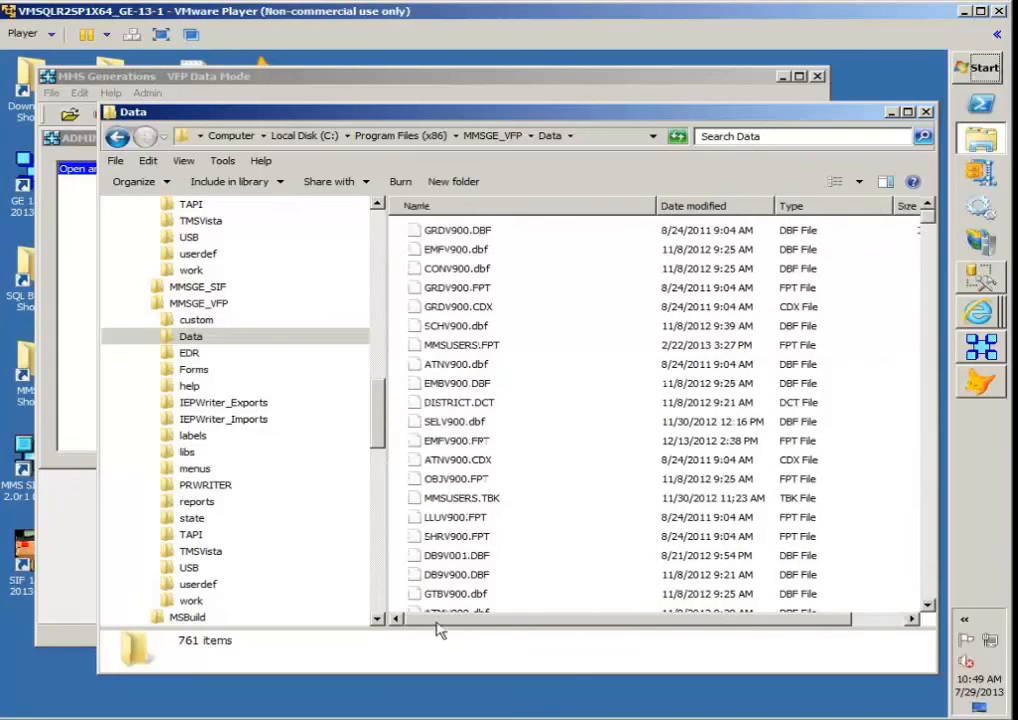
Select GRDV900.DBF in the Data folder and examine the sizes of the largest tables
{"action": "left_click", "coordinate": [480, 233]}
{"action": "left_click", "coordinate": [866, 618]}
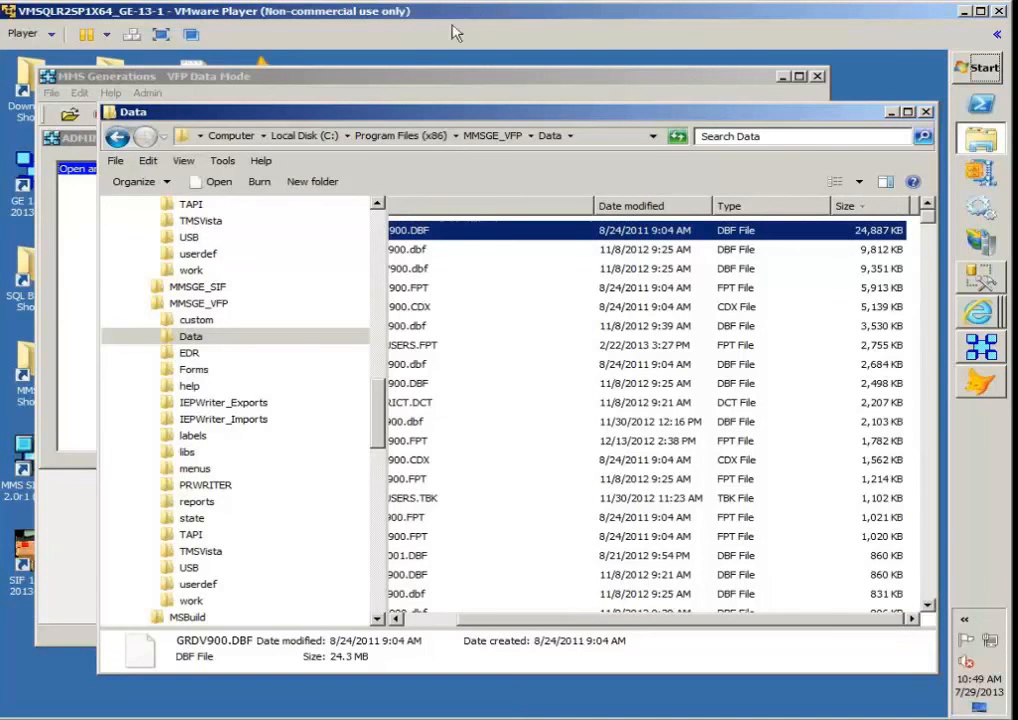
{"action": "left_click", "coordinate": [418, 82]}
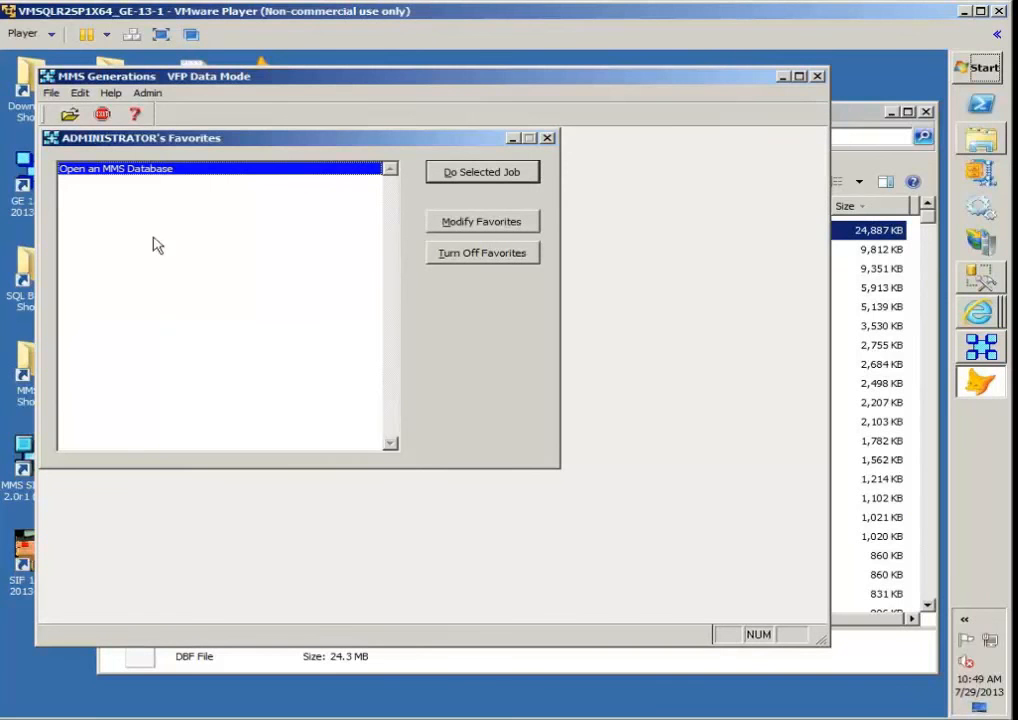
{"action": "left_click", "coordinate": [846, 120]}
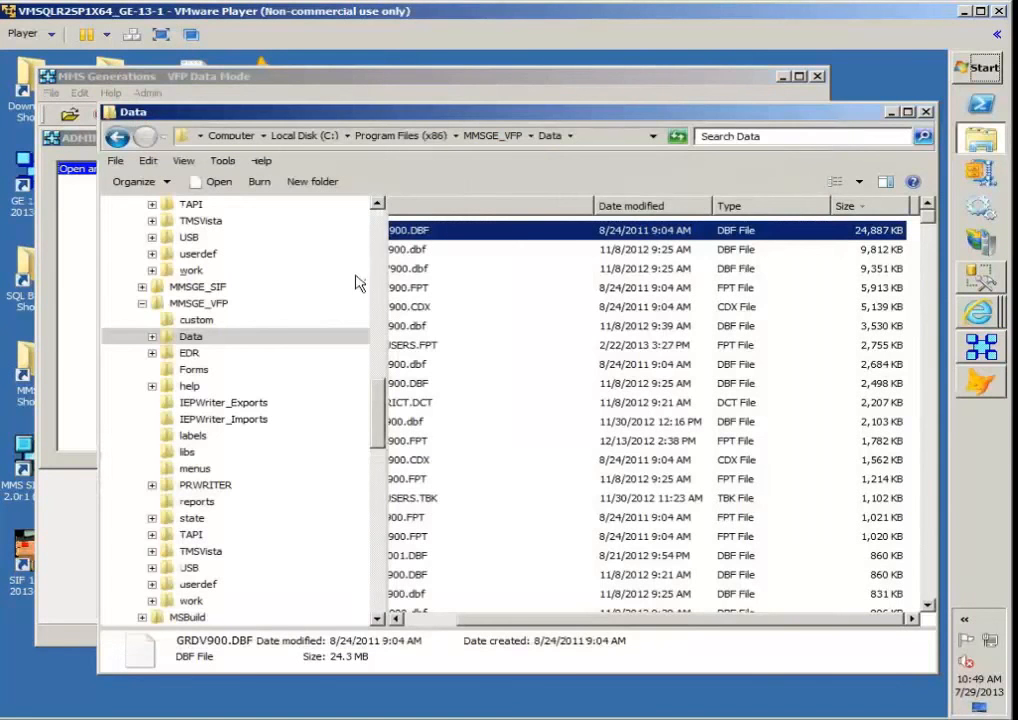
Open the work folder inside MMSGE_VFP and select the files from asb_cat.DBF through ASB_TRM.DBF
{"action": "left_click", "coordinate": [205, 308]}
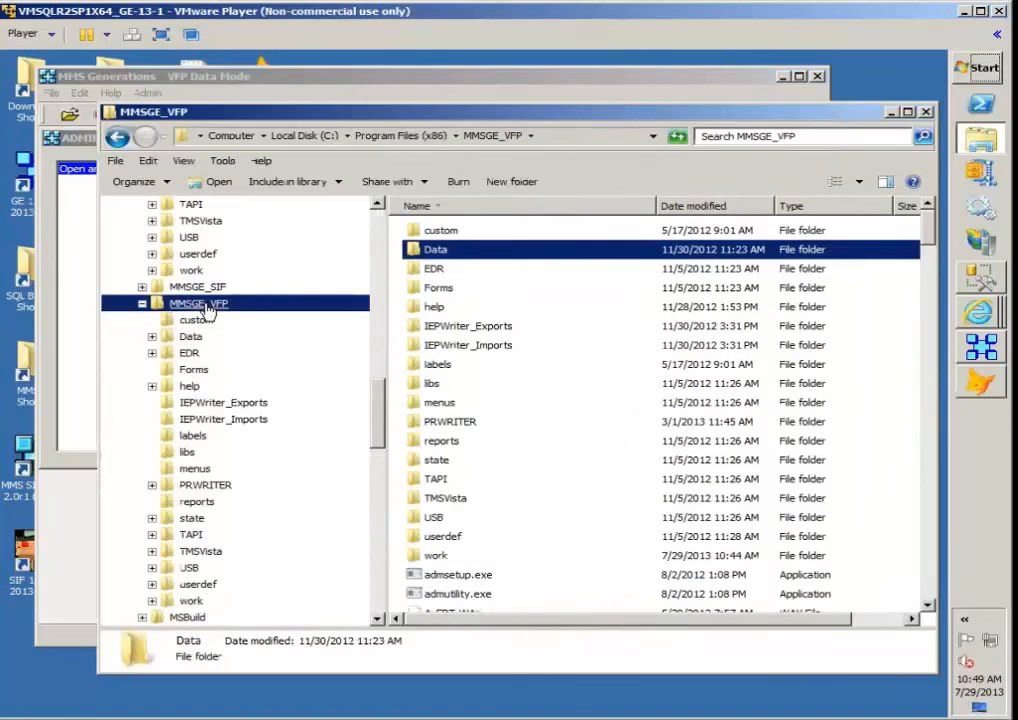
{"action": "double_click", "coordinate": [447, 557]}
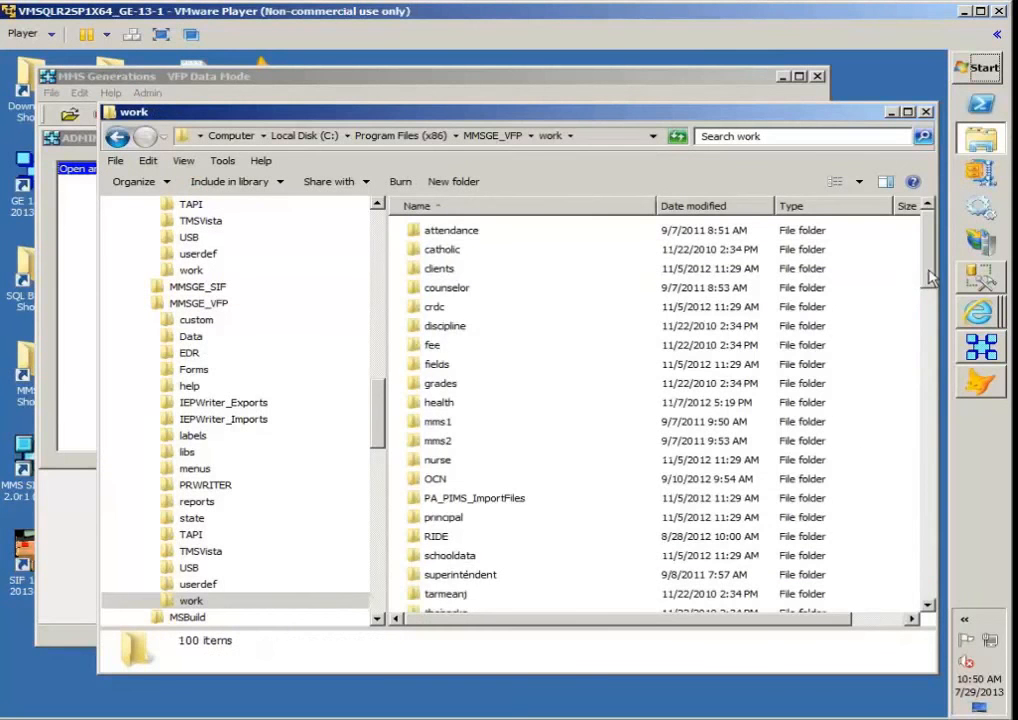
{"action": "left_click_drag", "start_coordinate": [927, 282], "coordinate": [925, 469]}
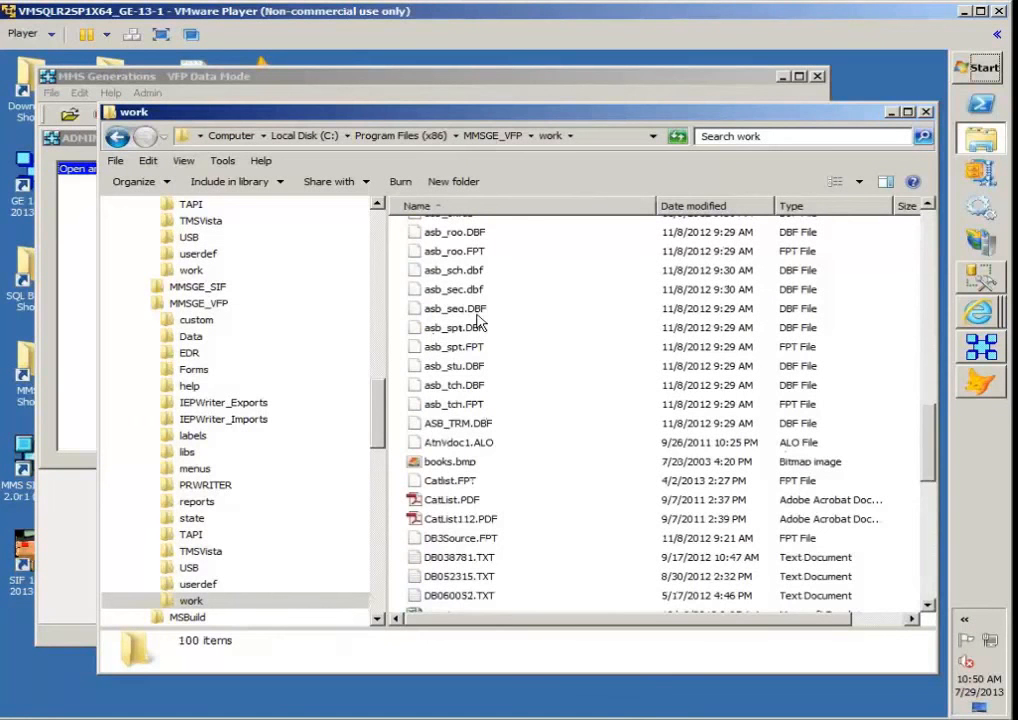
{"action": "scroll", "coordinate": [480, 318], "scroll_direction": "up", "scroll_amount": 2}
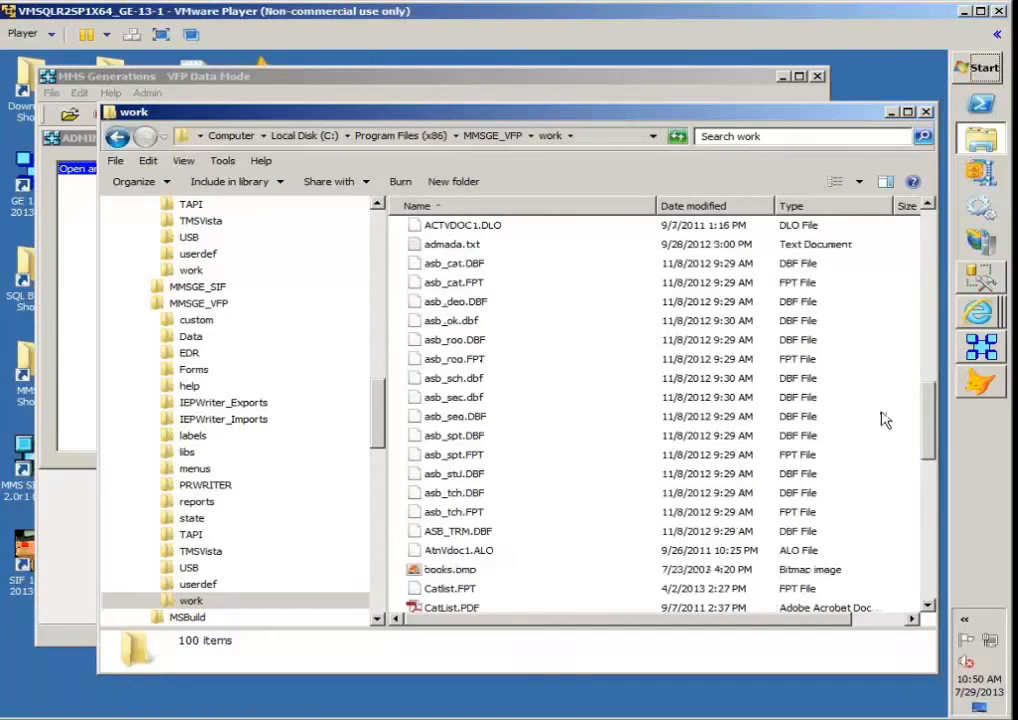
{"action": "mouse_move", "coordinate": [927, 423]}
{"action": "left_mouse_down"}
{"action": "mouse_move", "coordinate": [950, 594]}
{"action": "mouse_move", "coordinate": [925, 423]}
{"action": "left_mouse_up"}
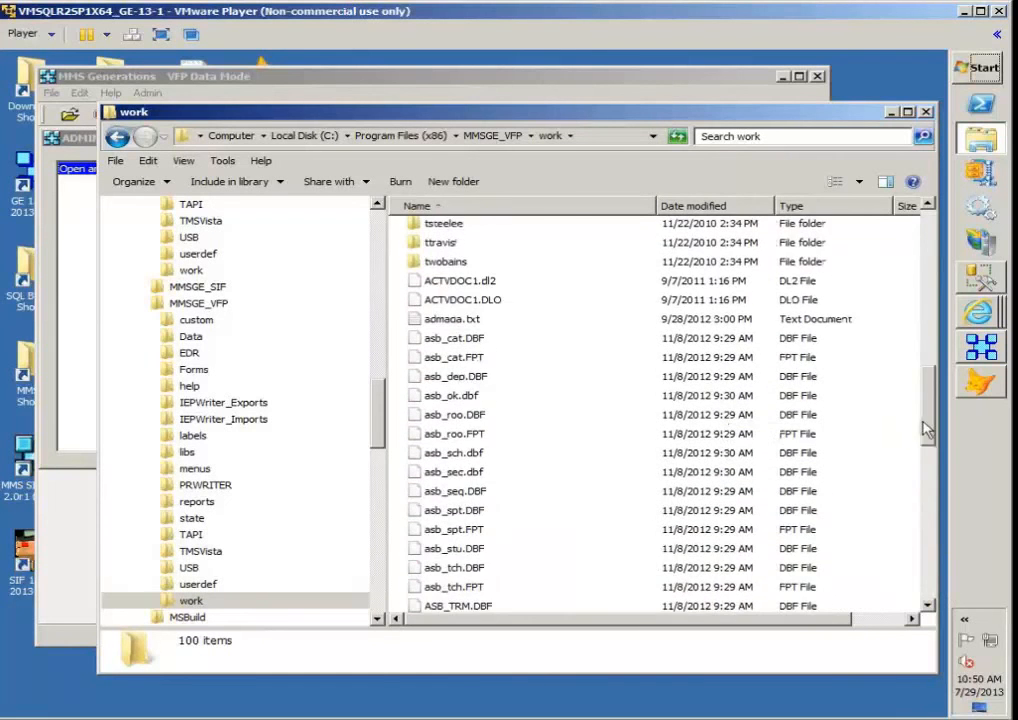
{"action": "left_click", "coordinate": [455, 343]}
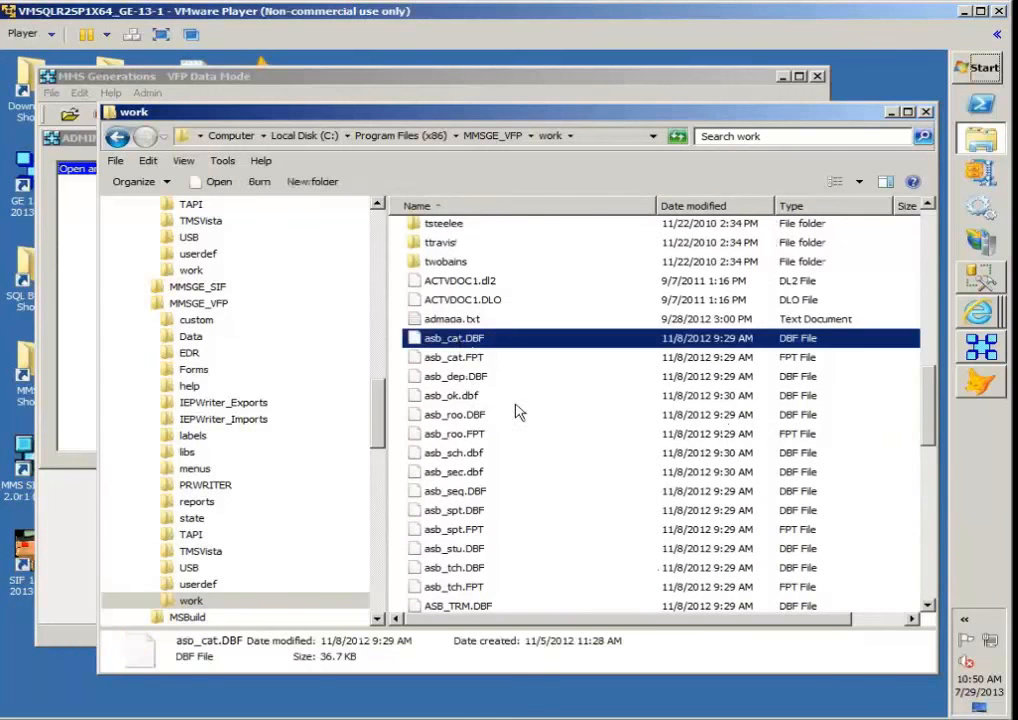
{"action": "scroll", "coordinate": [518, 411], "scroll_direction": "down", "scroll_amount": 1}
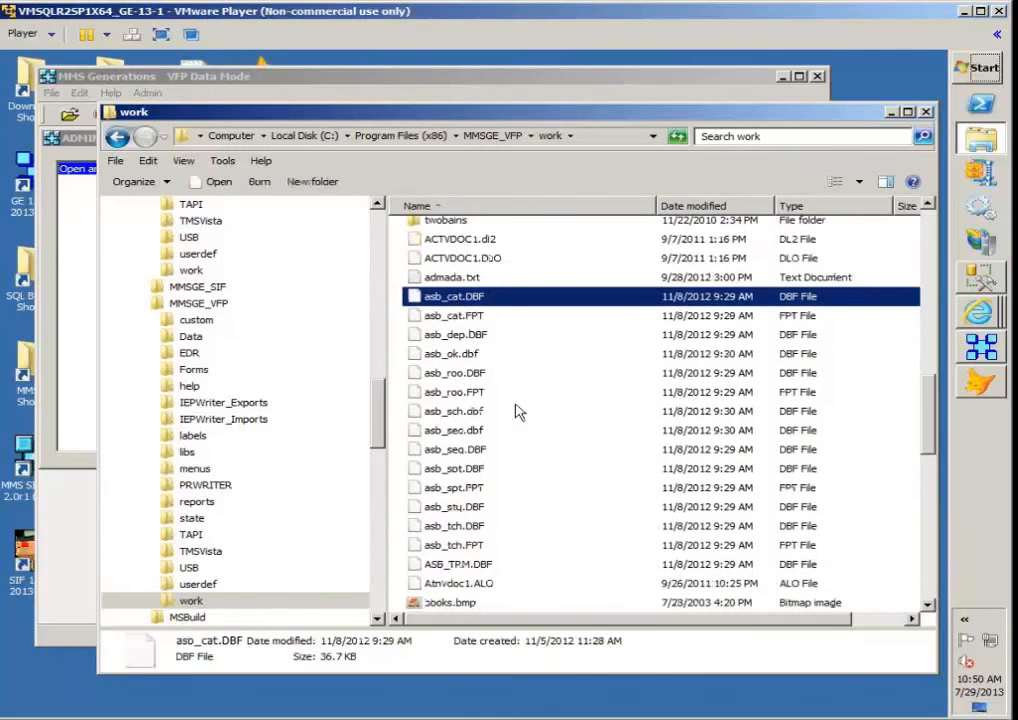
{"action": "left_click", "coordinate": [483, 566], "text": "shift"}
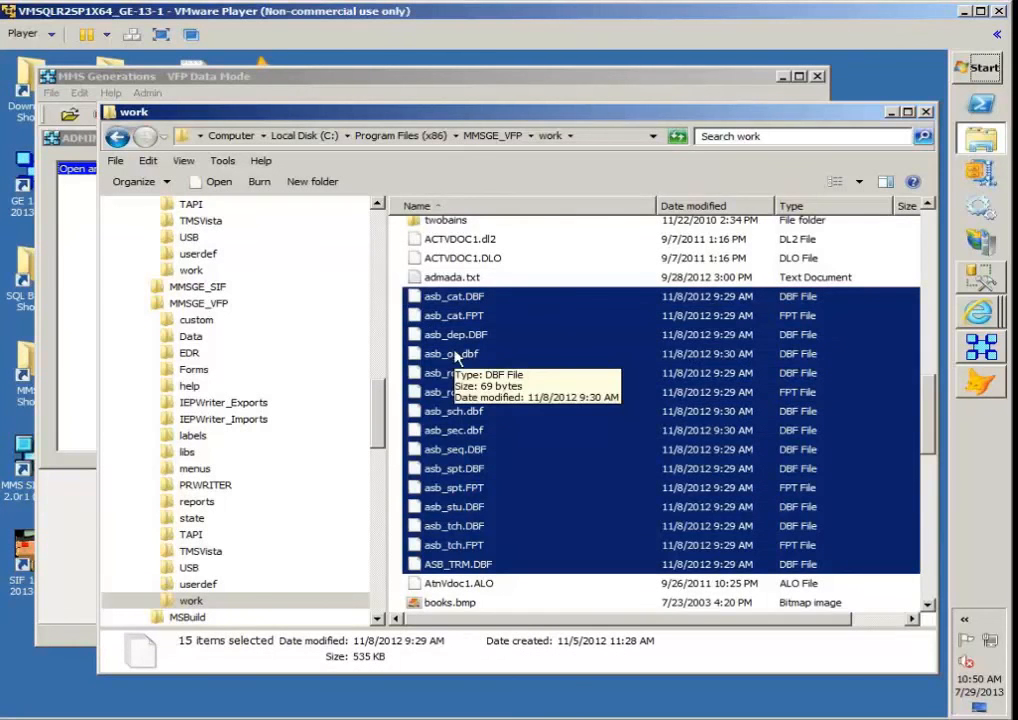
Switch to the MMS Staff Portal in Internet Explorer, log in as counselor to check the Scheduling options, and log out
{"action": "left_click", "coordinate": [979, 315]}
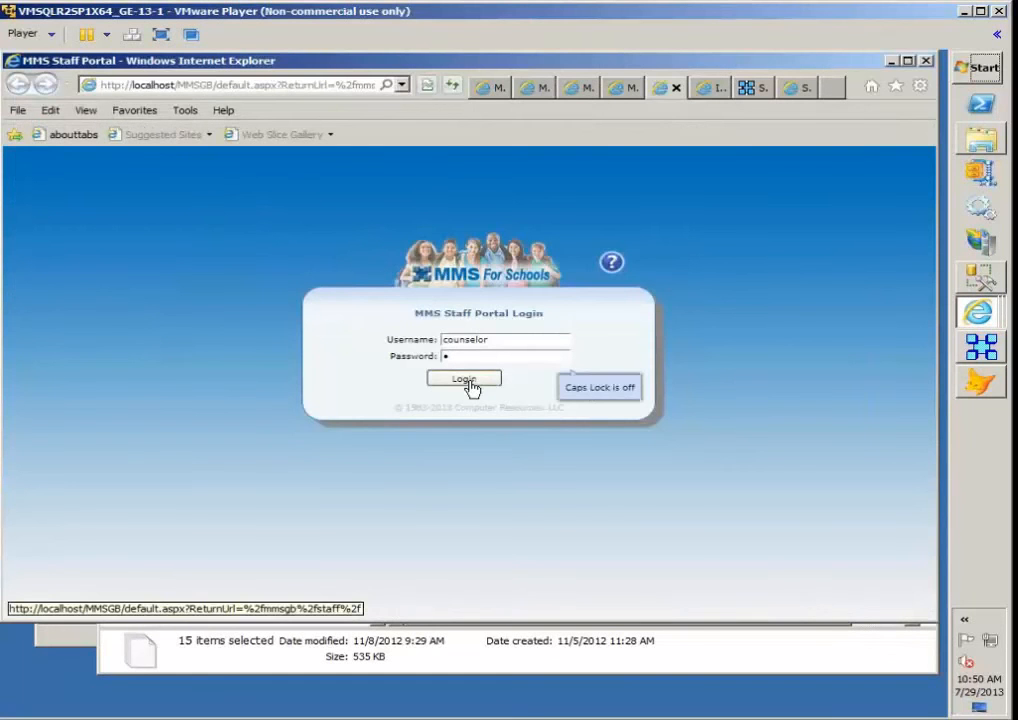
{"action": "left_click", "coordinate": [466, 380]}
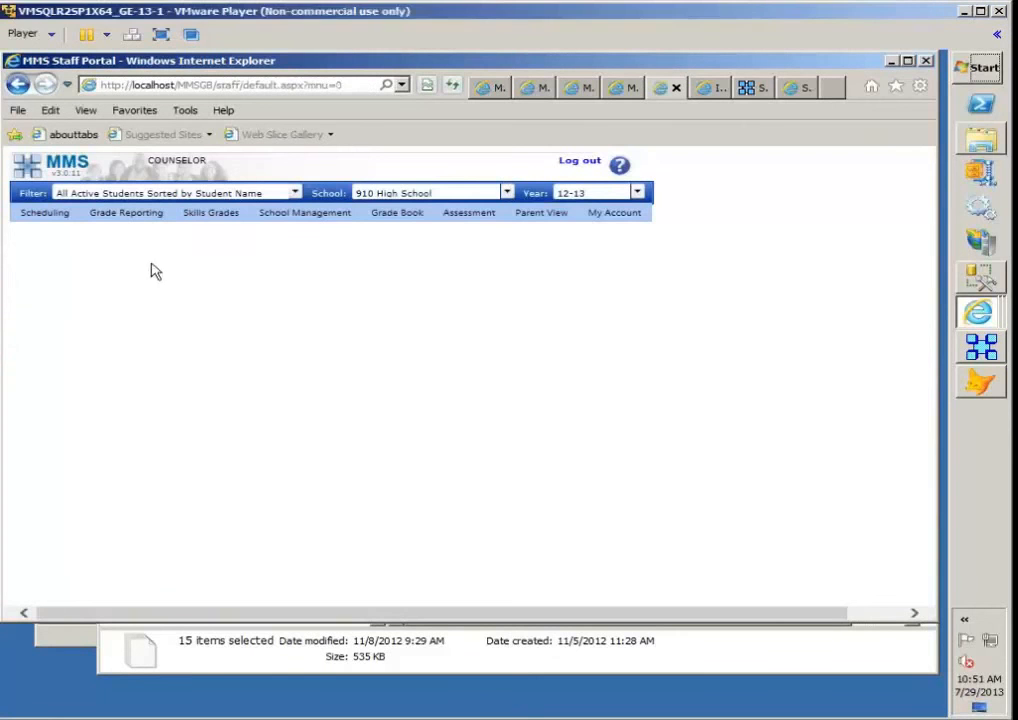
{"action": "mouse_move", "coordinate": [58, 220]}
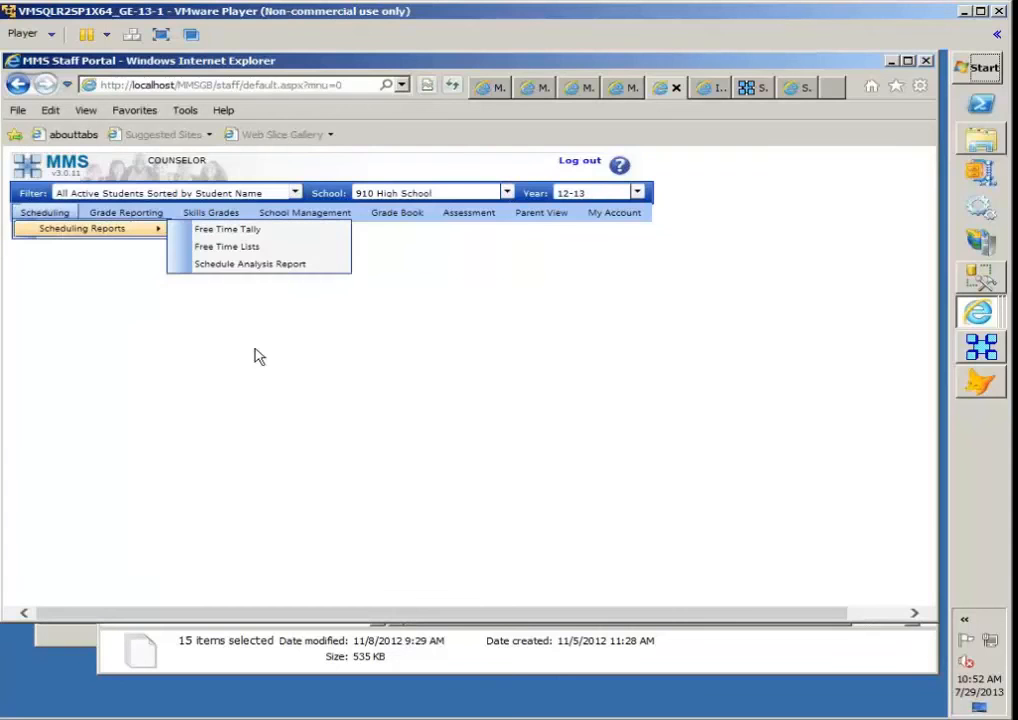
{"action": "left_click", "coordinate": [63, 232]}
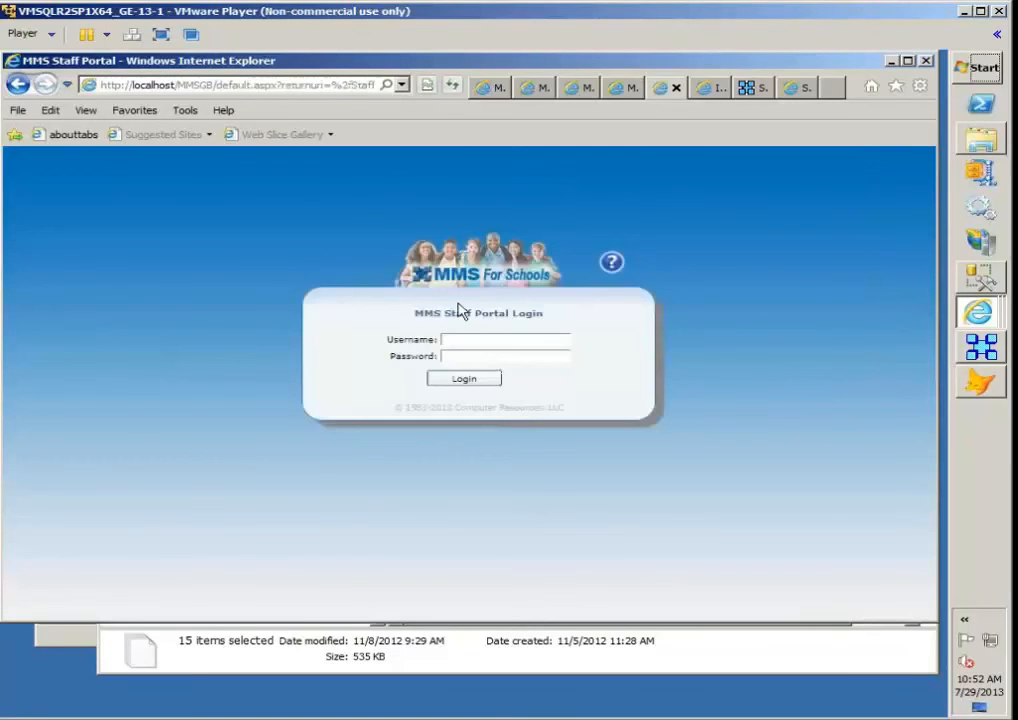
Log in to the staff portal as scheduler with the account password and open Manage Checkpoints under Automated Schedule Builder Operations
{"action": "type", "text": "scheduler"}
{"action": "key", "text": "Tab"}
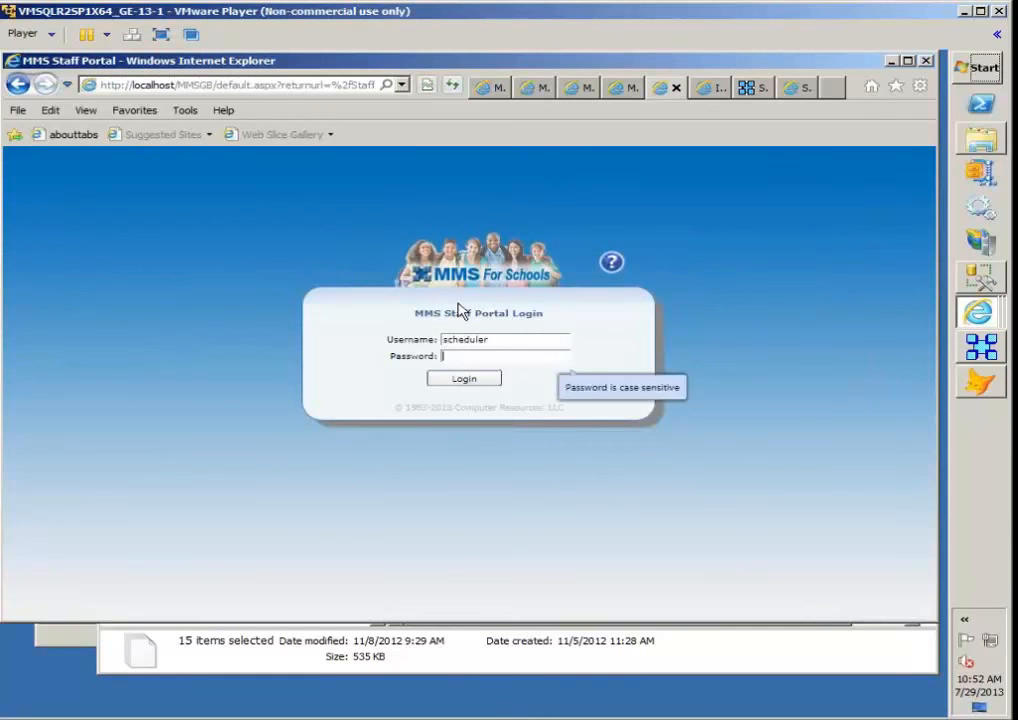
{"action": "type", "text": "s"}
{"action": "left_click", "coordinate": [459, 381]}
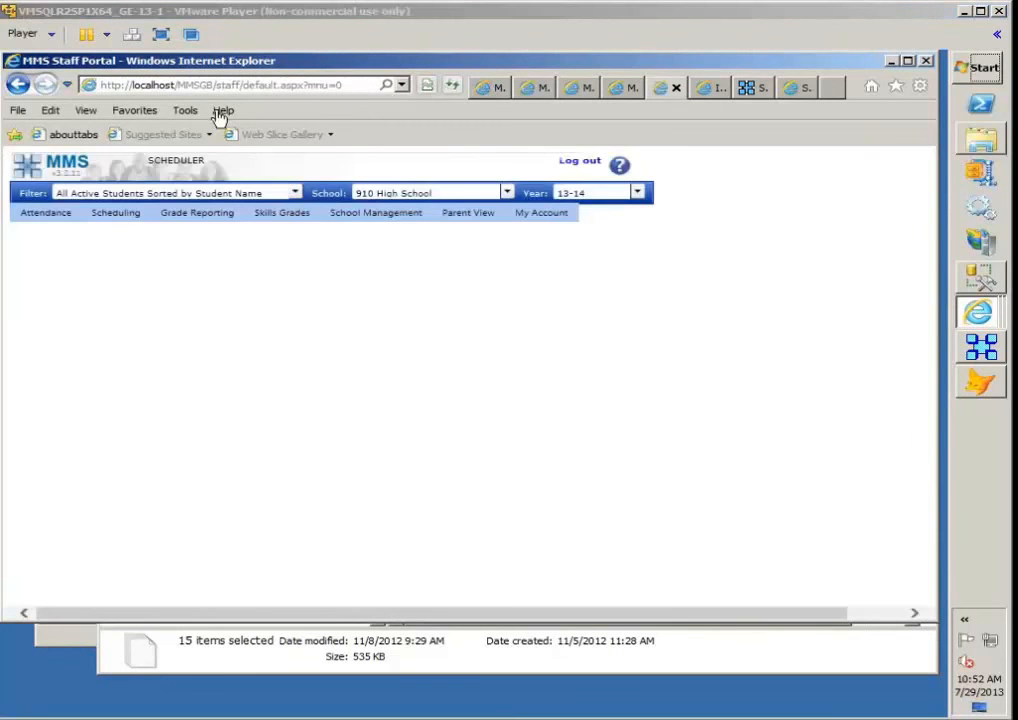
{"action": "mouse_move", "coordinate": [124, 212]}
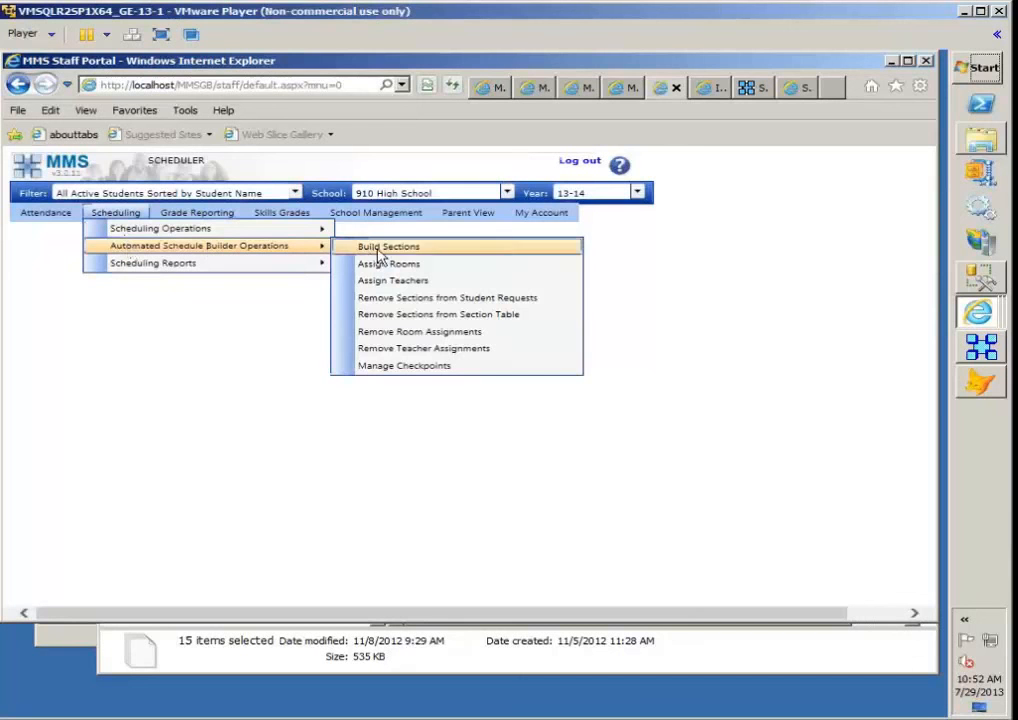
{"action": "left_click", "coordinate": [405, 366]}
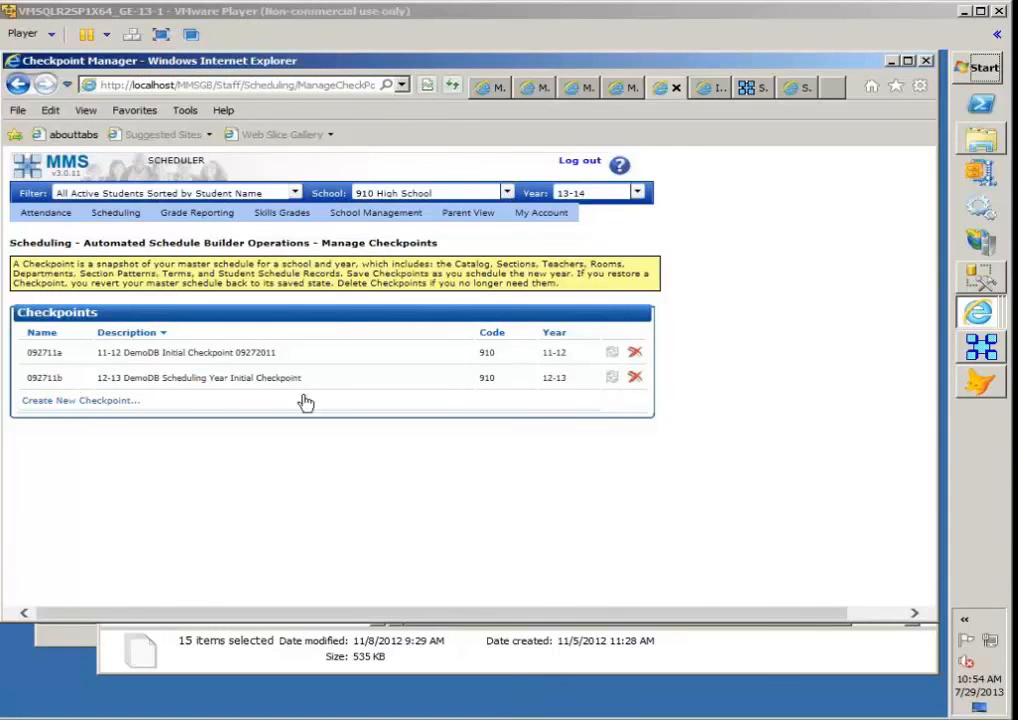
Delete the checkpoints 092711a and 092711b, confirming each deletion
{"action": "left_click", "coordinate": [637, 353]}
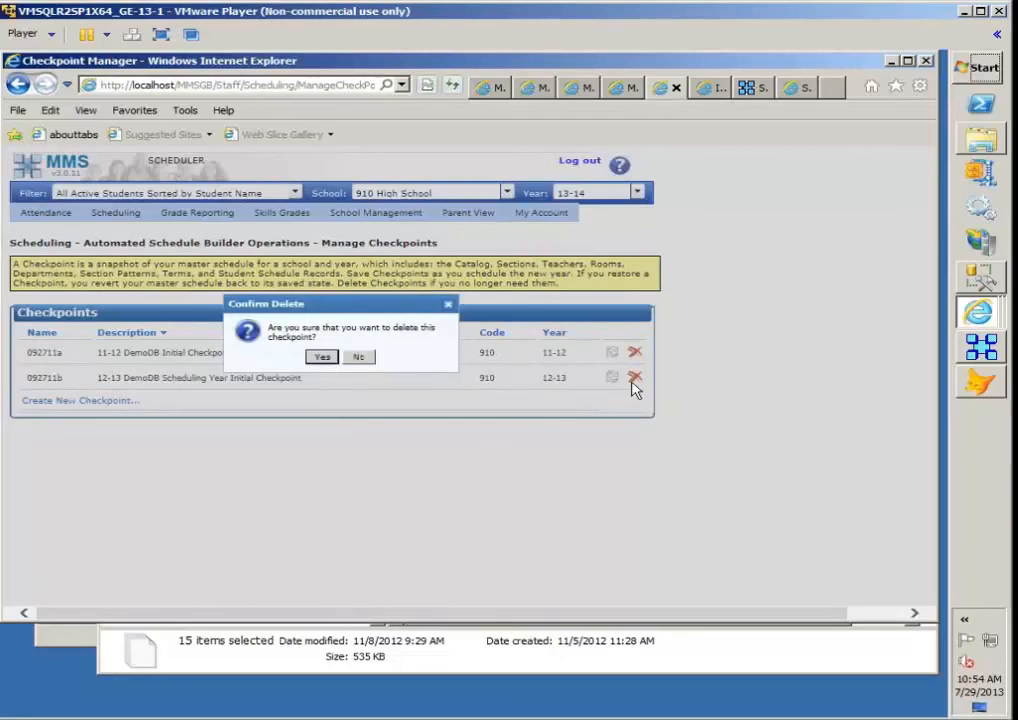
{"action": "left_click", "coordinate": [322, 358]}
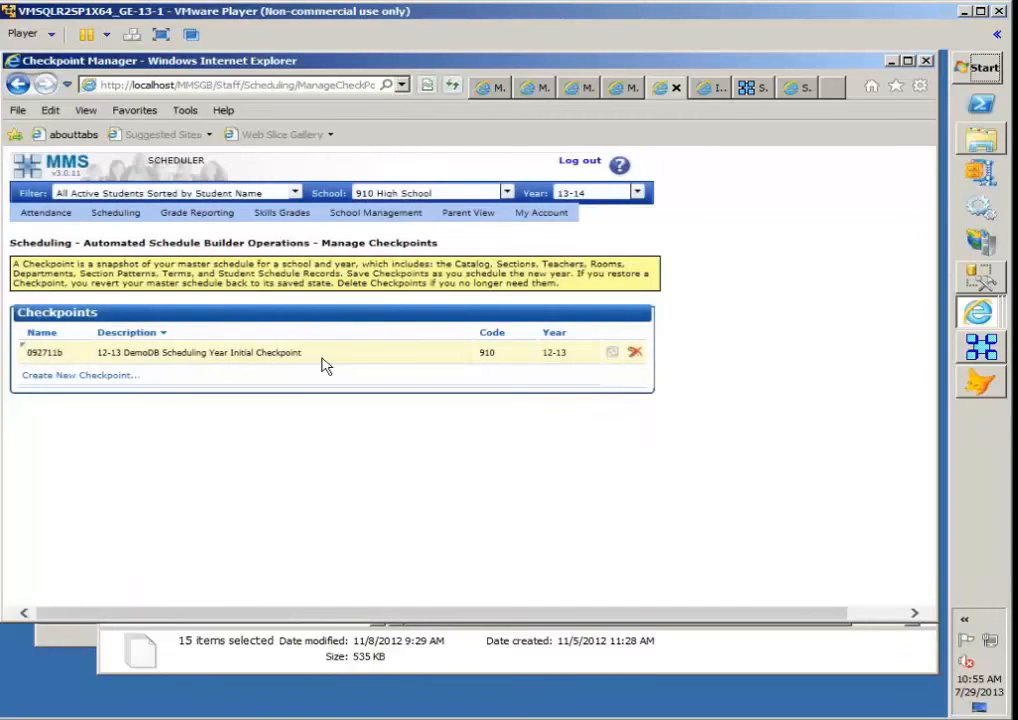
{"action": "left_click", "coordinate": [636, 355]}
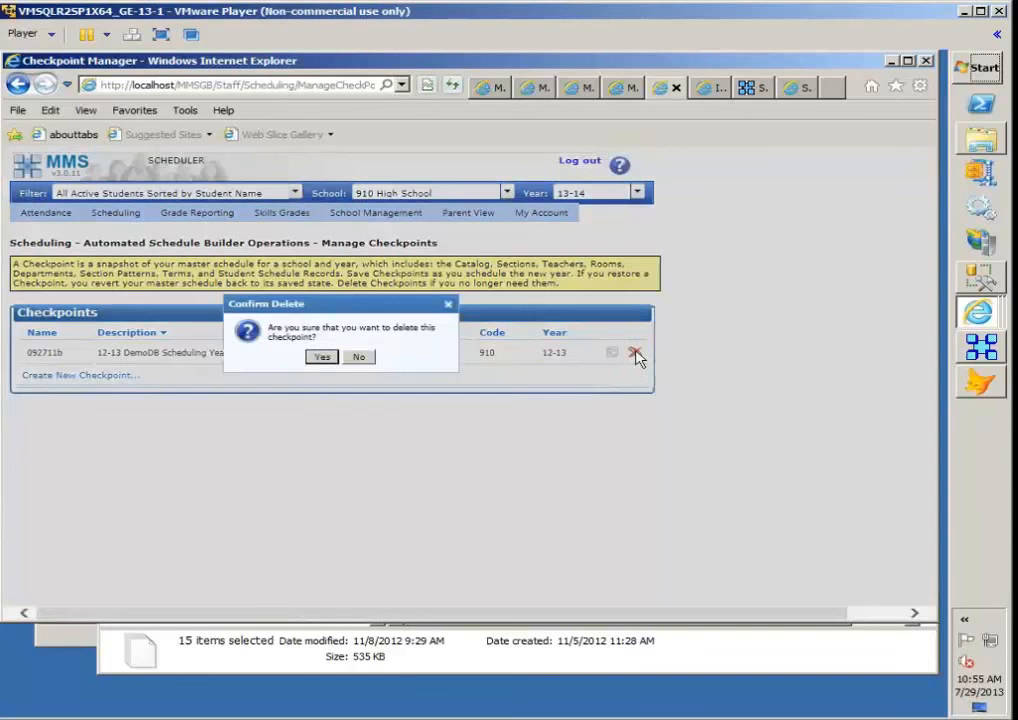
{"action": "left_click", "coordinate": [316, 358]}
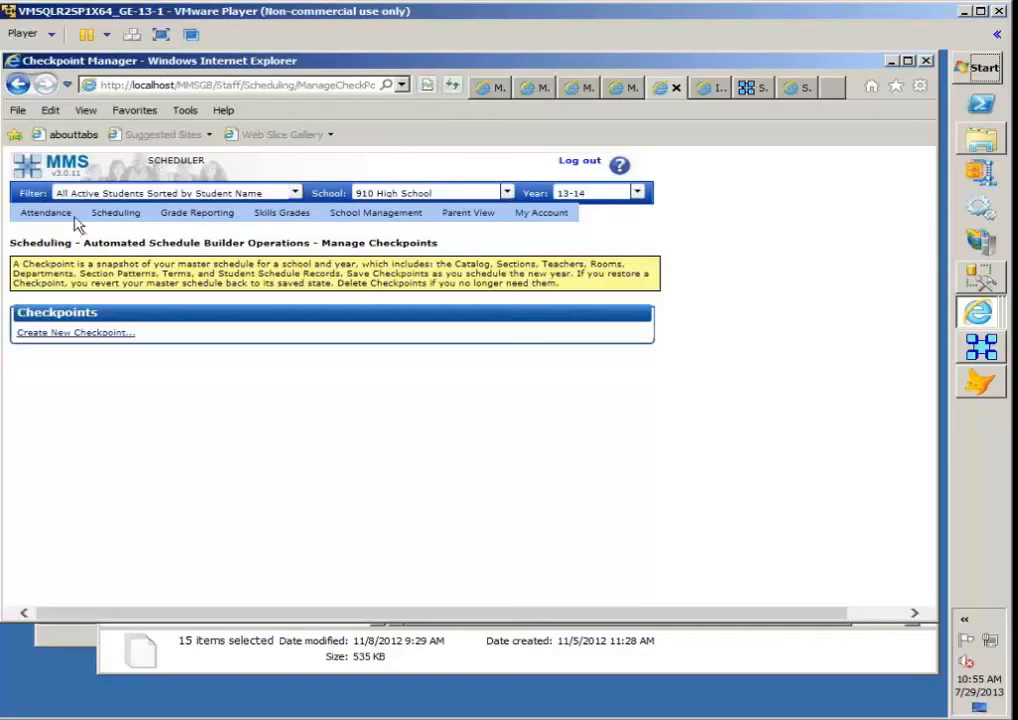
Switch to MMS Generations in SQL Server Data Mode and start Data Integrity, agreeing to open the DISTRICT database
{"action": "mouse_move", "coordinate": [64, 217]}
{"action": "mouse_move", "coordinate": [112, 229]}
{"action": "left_click", "coordinate": [988, 352]}
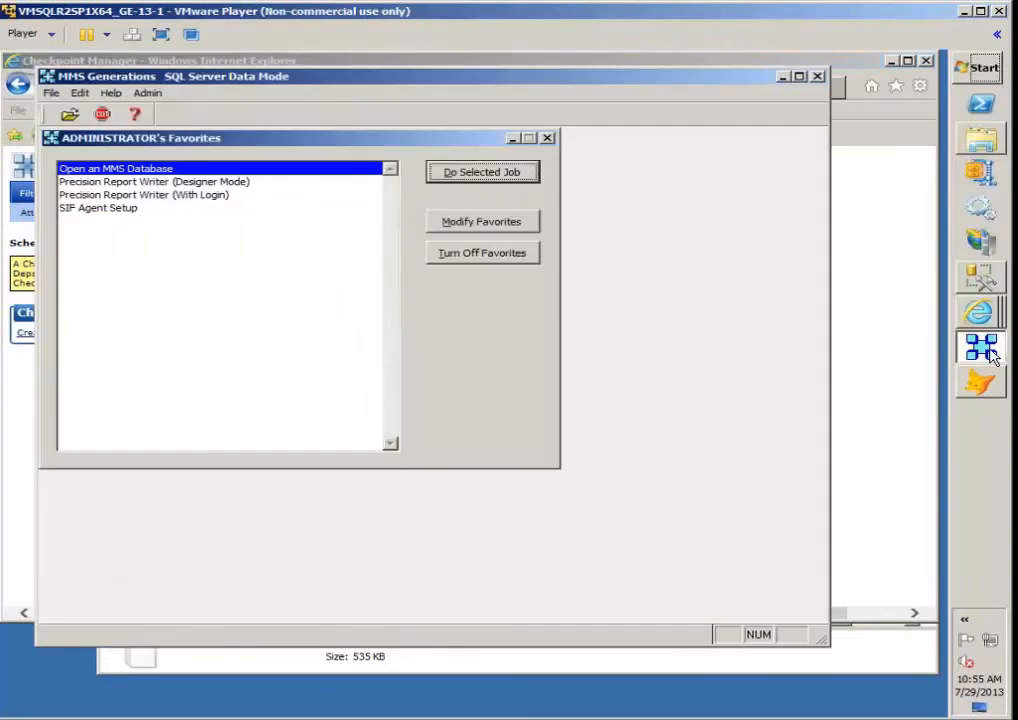
{"action": "mouse_move", "coordinate": [990, 387]}
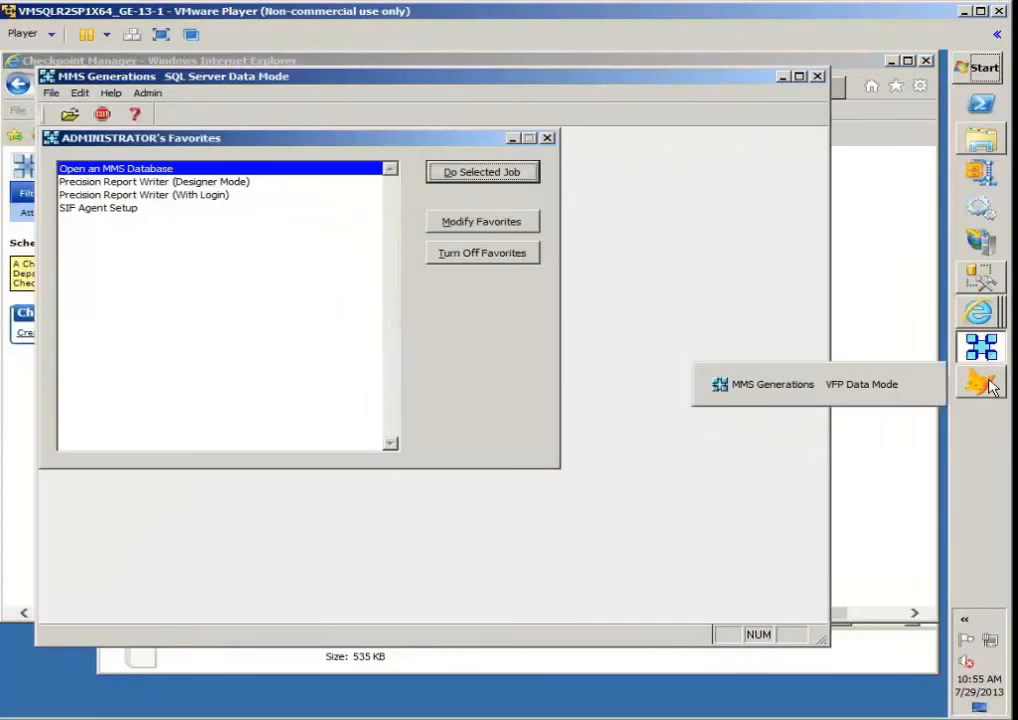
{"action": "left_click", "coordinate": [148, 93]}
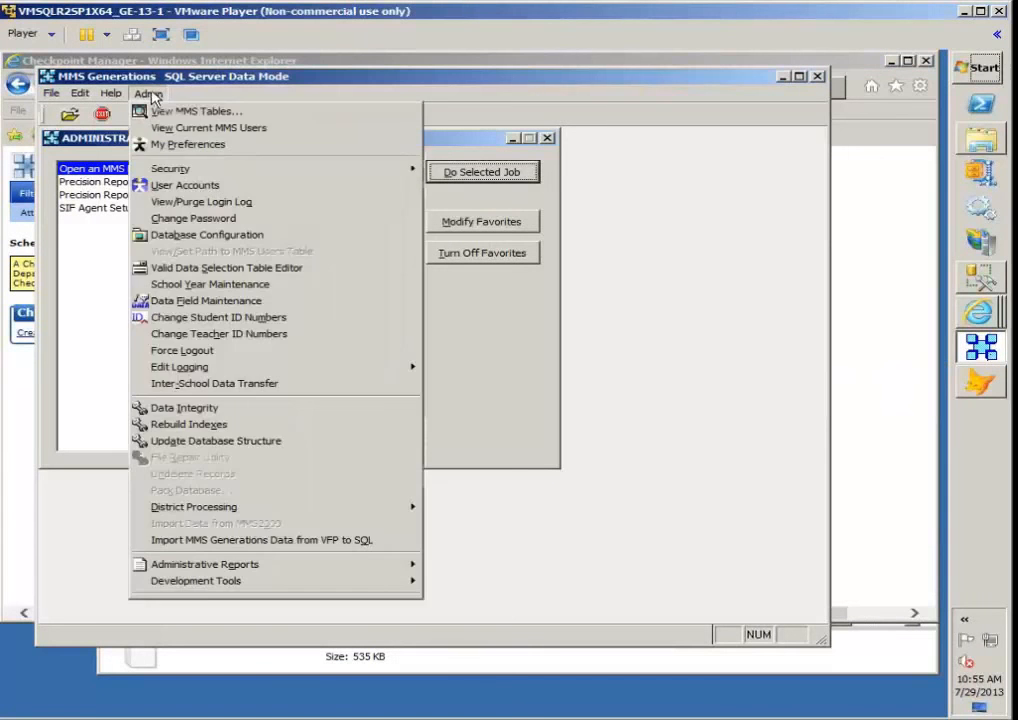
{"action": "left_click", "coordinate": [225, 414]}
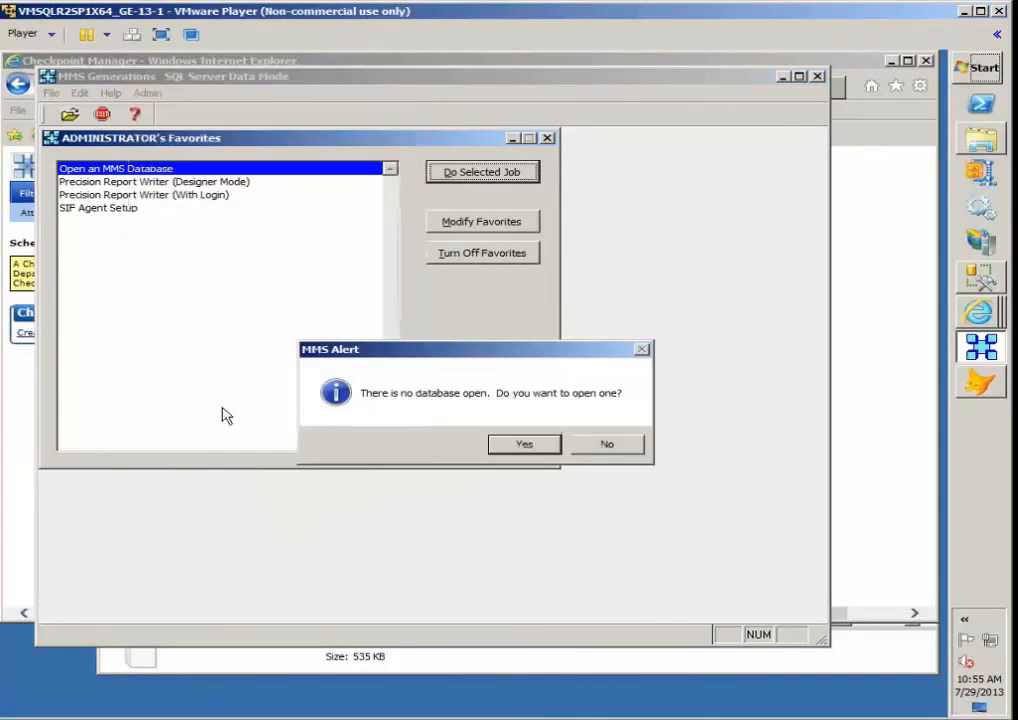
{"action": "left_click", "coordinate": [515, 445]}
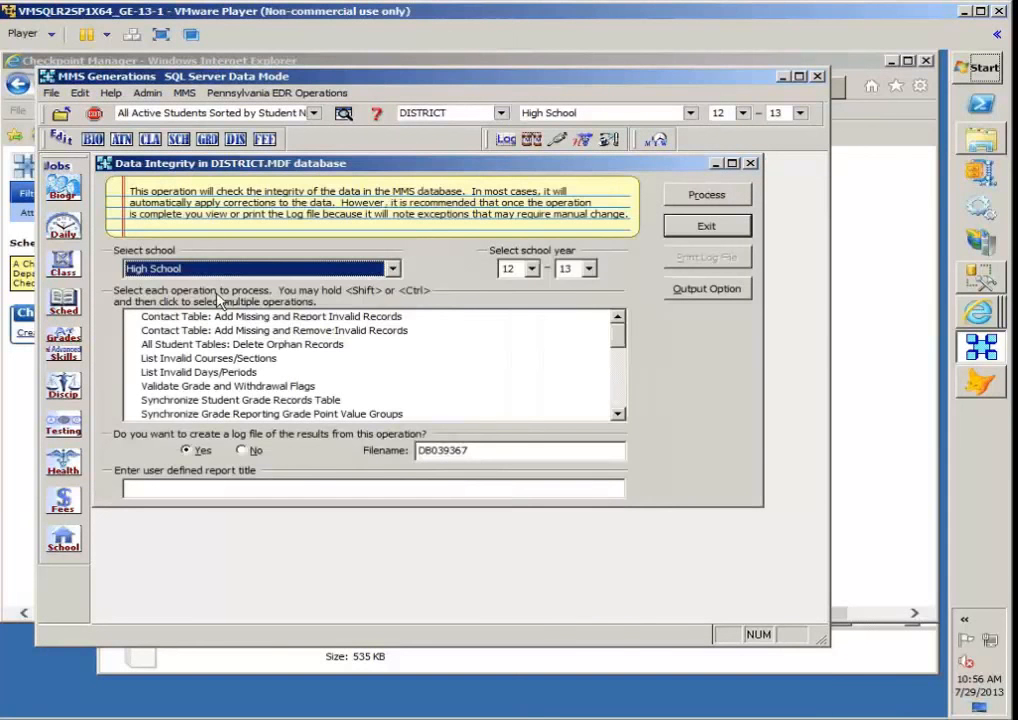
Choose High School as the school and examine the two Contact Table operations and All Student Tables: Delete Orphan Records
{"action": "left_click", "coordinate": [170, 268]}
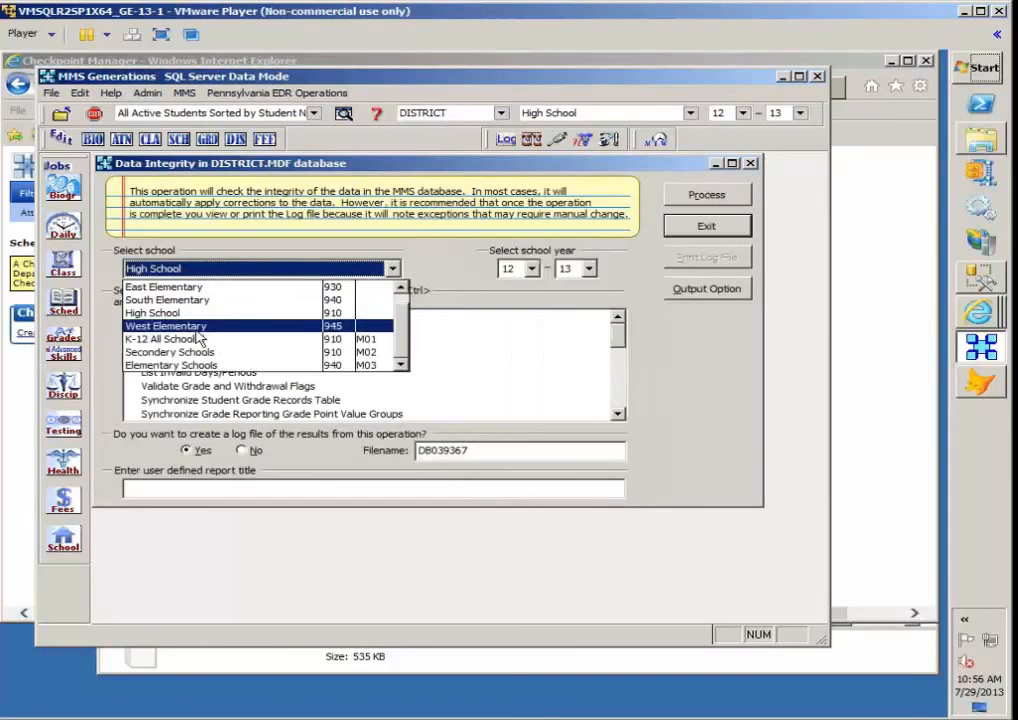
{"action": "left_click", "coordinate": [190, 313]}
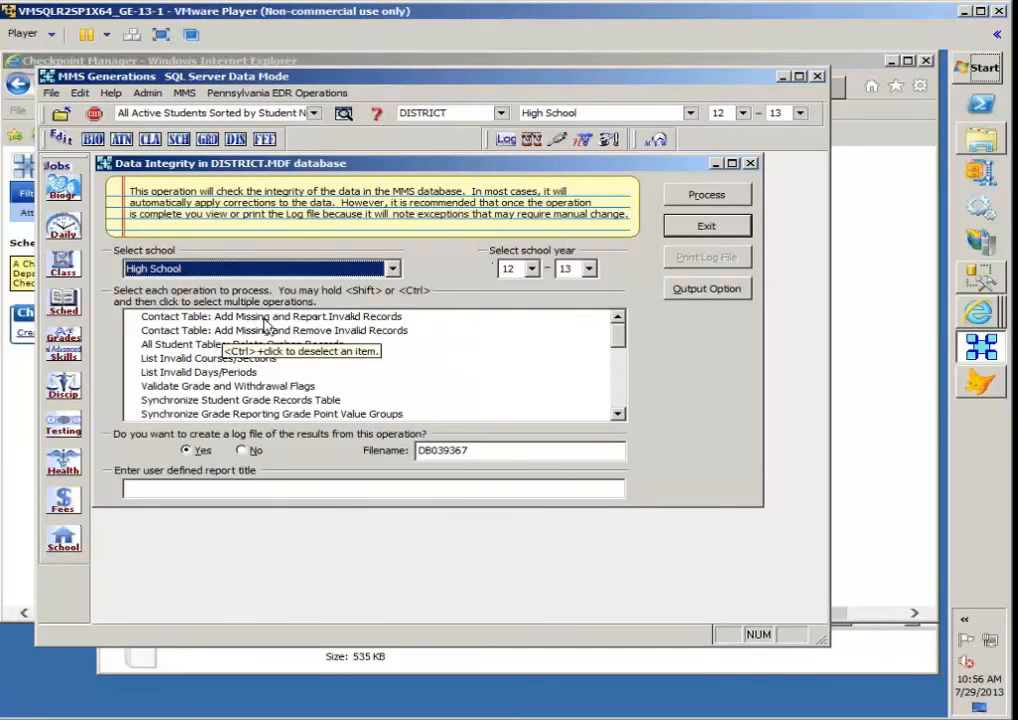
{"action": "left_click", "coordinate": [358, 318]}
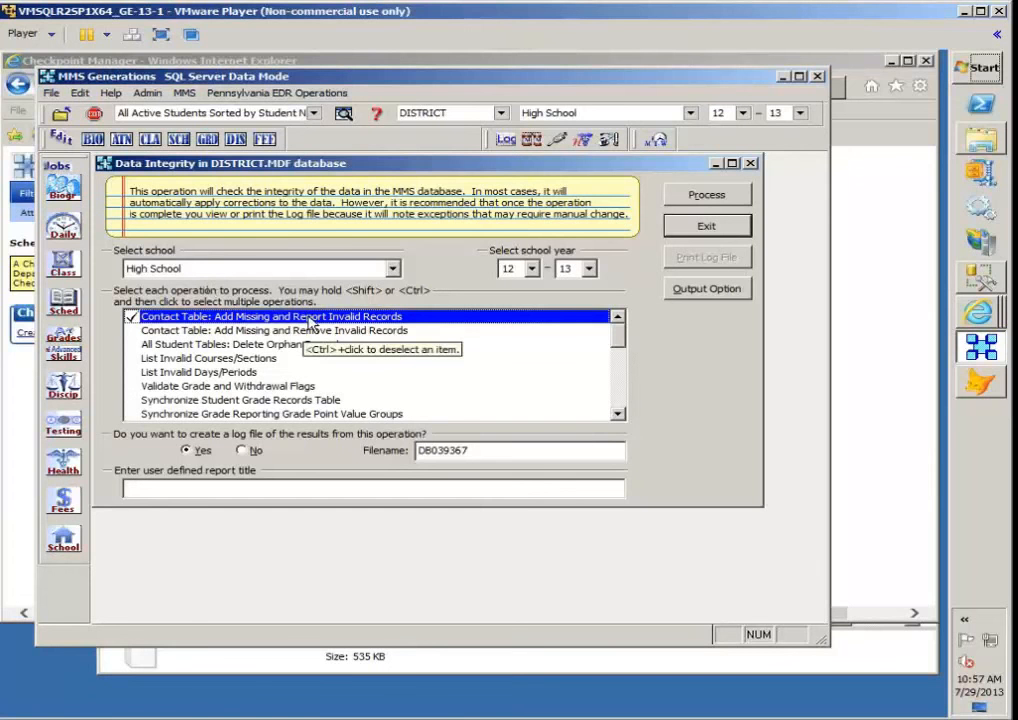
{"action": "left_click", "coordinate": [362, 332]}
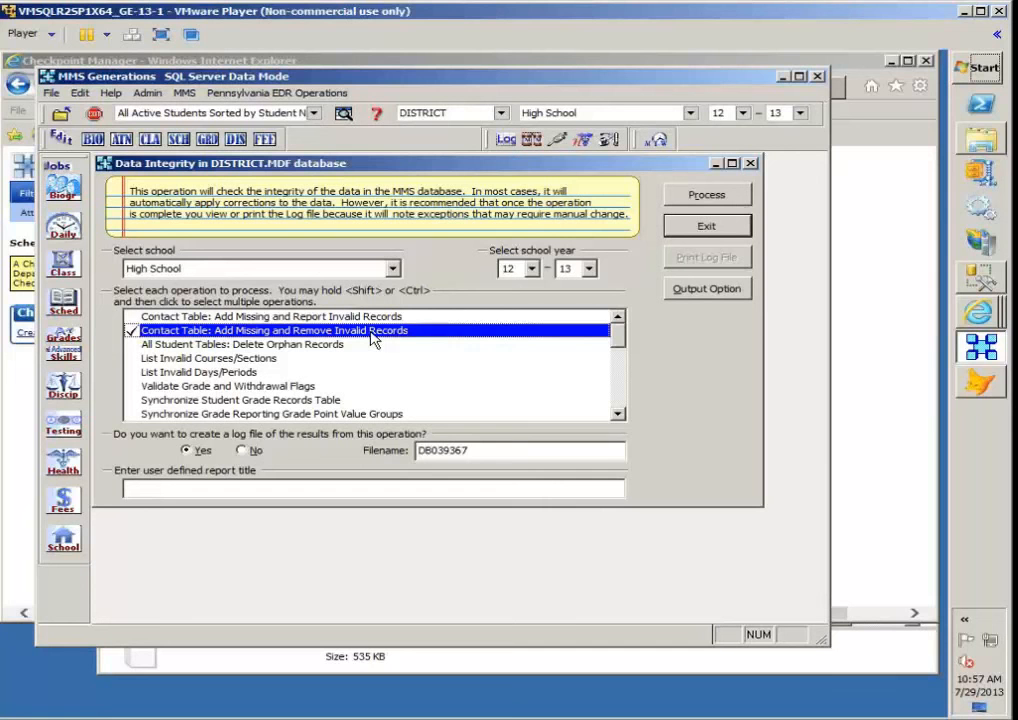
{"action": "left_click", "coordinate": [331, 345]}
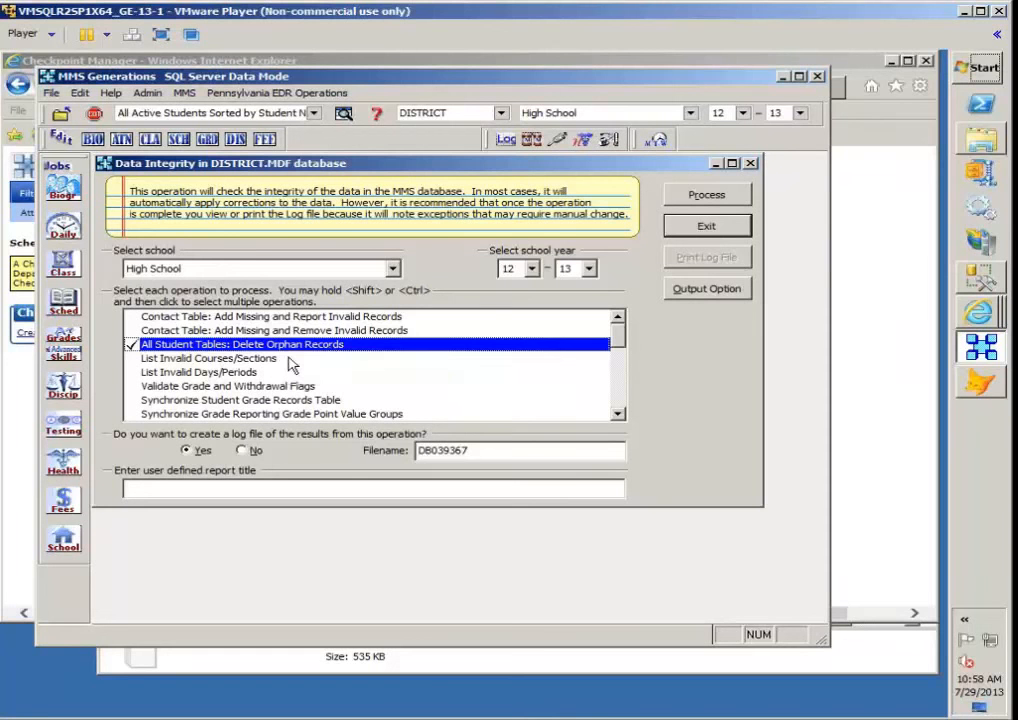
Examine the operations List Invalid Courses/Sections, List Invalid Days/Periods, and Validate Grade and Withdrawal Flags
{"action": "left_click", "coordinate": [289, 359]}
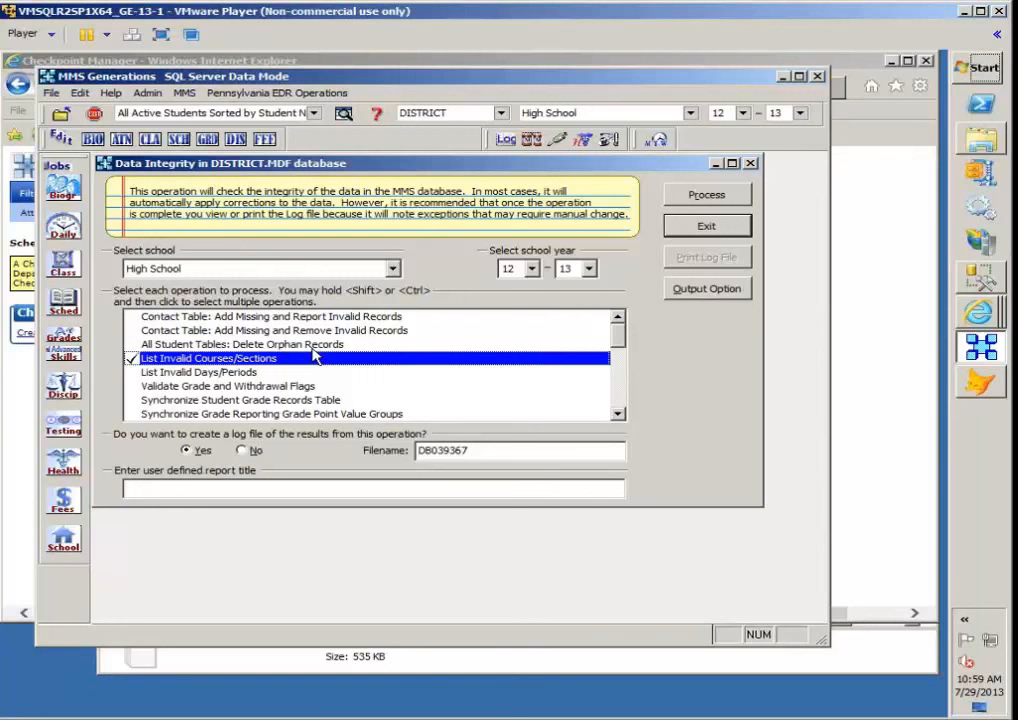
{"action": "left_click", "coordinate": [300, 372]}
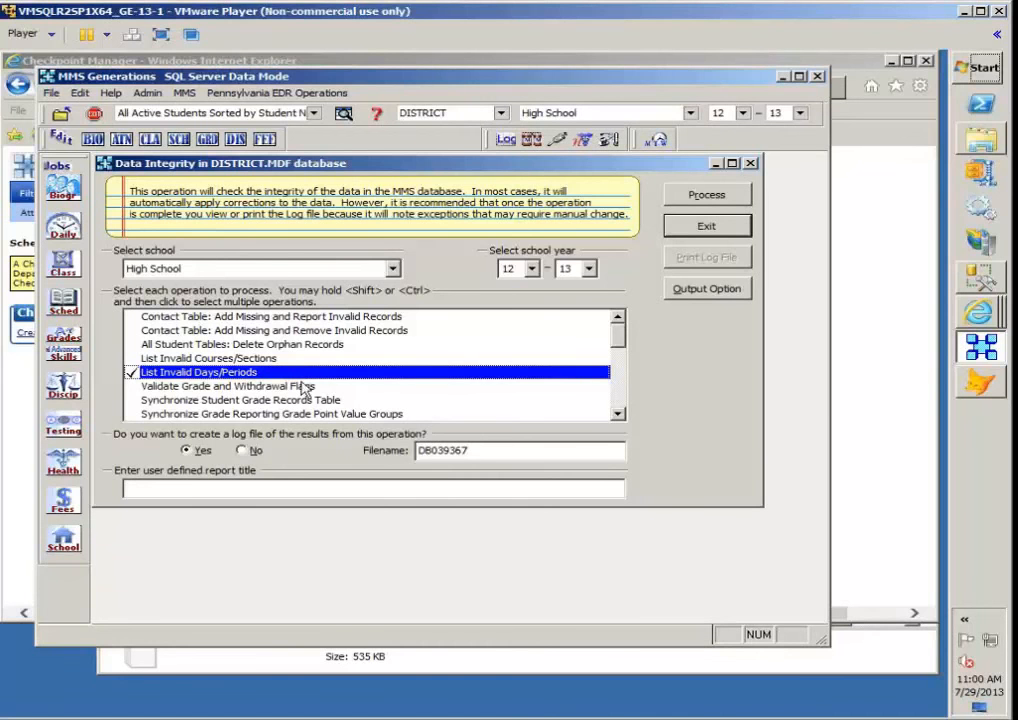
{"action": "left_click", "coordinate": [311, 386]}
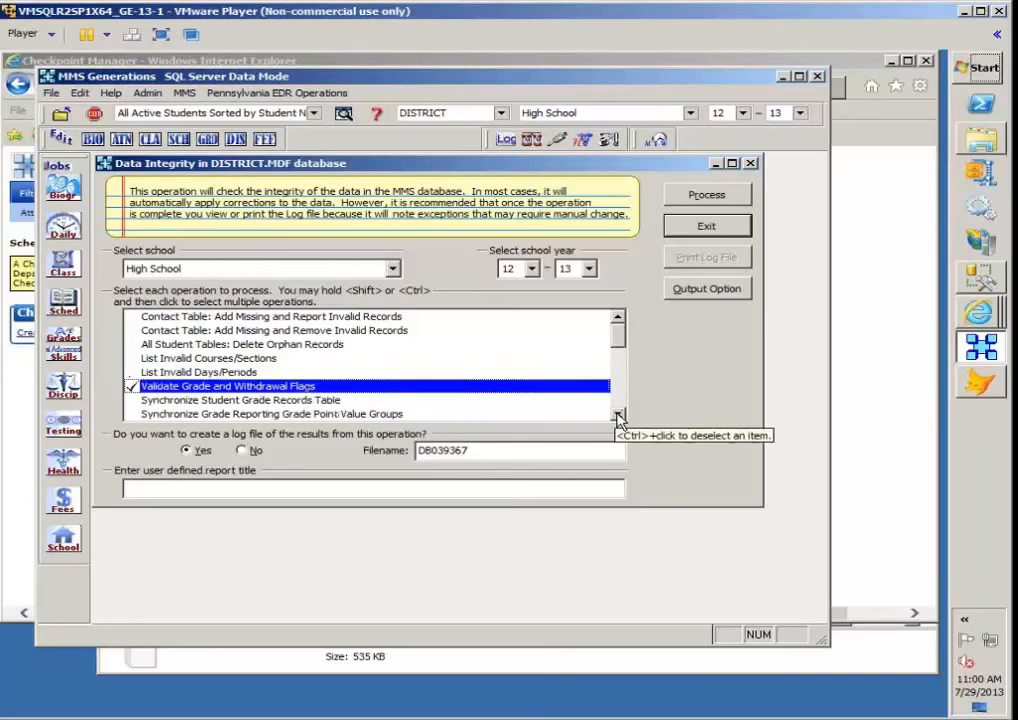
Examine the four Synchronize operations covering student grade records, grade point value groups, course catalog and sequence tables, and health immunization sort order
{"action": "left_click", "coordinate": [619, 416]}
{"action": "left_click", "coordinate": [619, 416]}
{"action": "left_click", "coordinate": [619, 416]}
{"action": "left_click", "coordinate": [619, 416]}
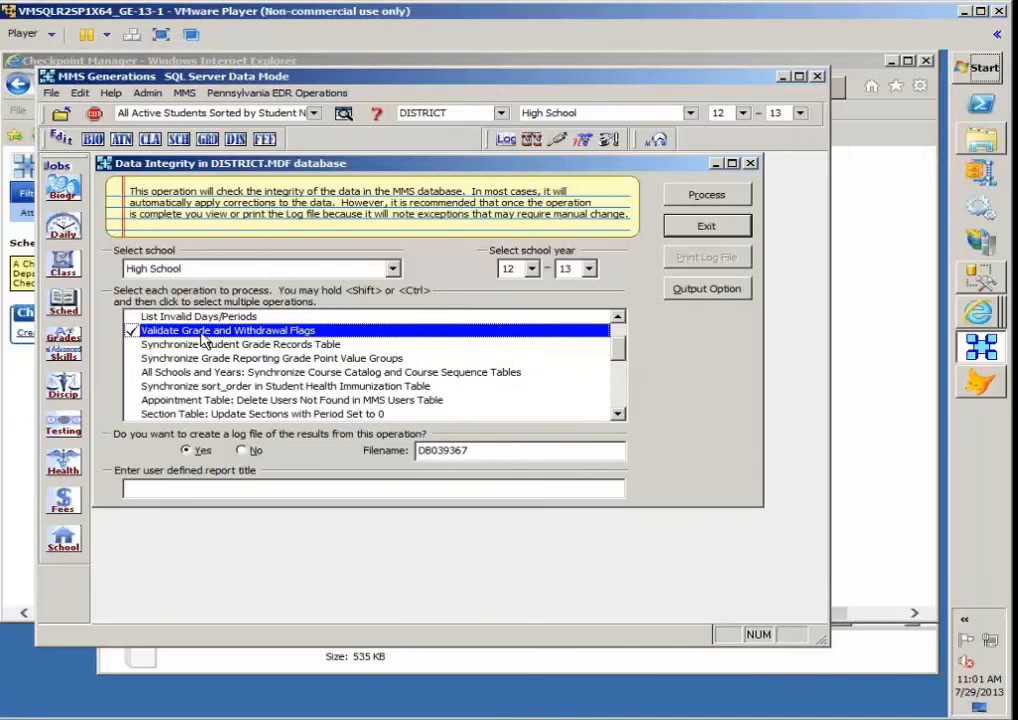
{"action": "left_click", "coordinate": [203, 344]}
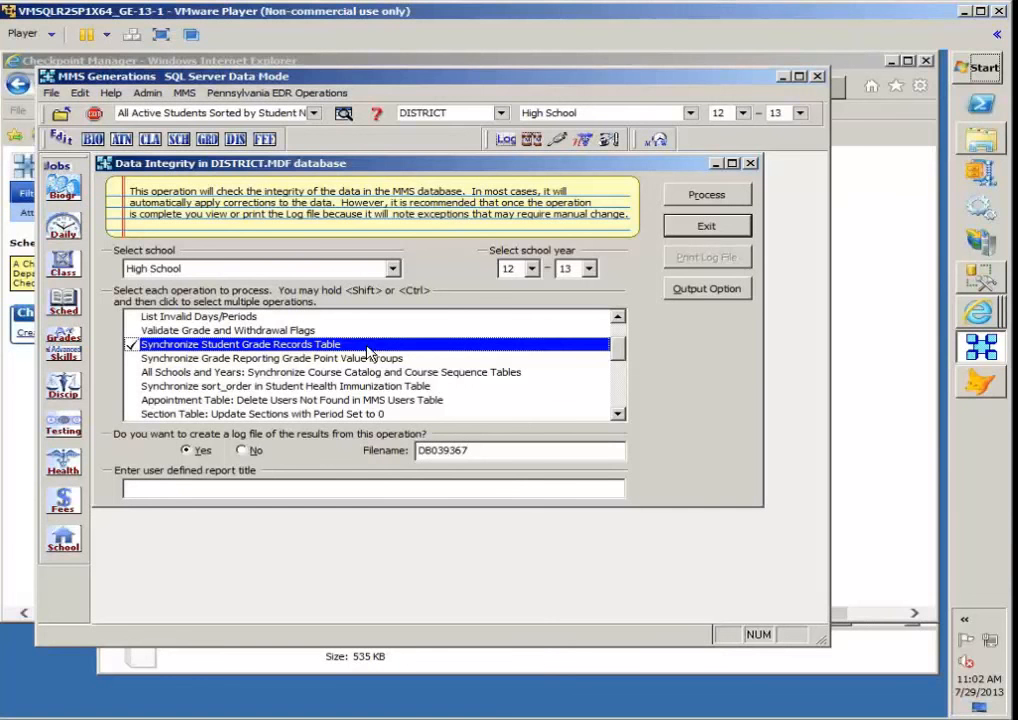
{"action": "left_click", "coordinate": [439, 359]}
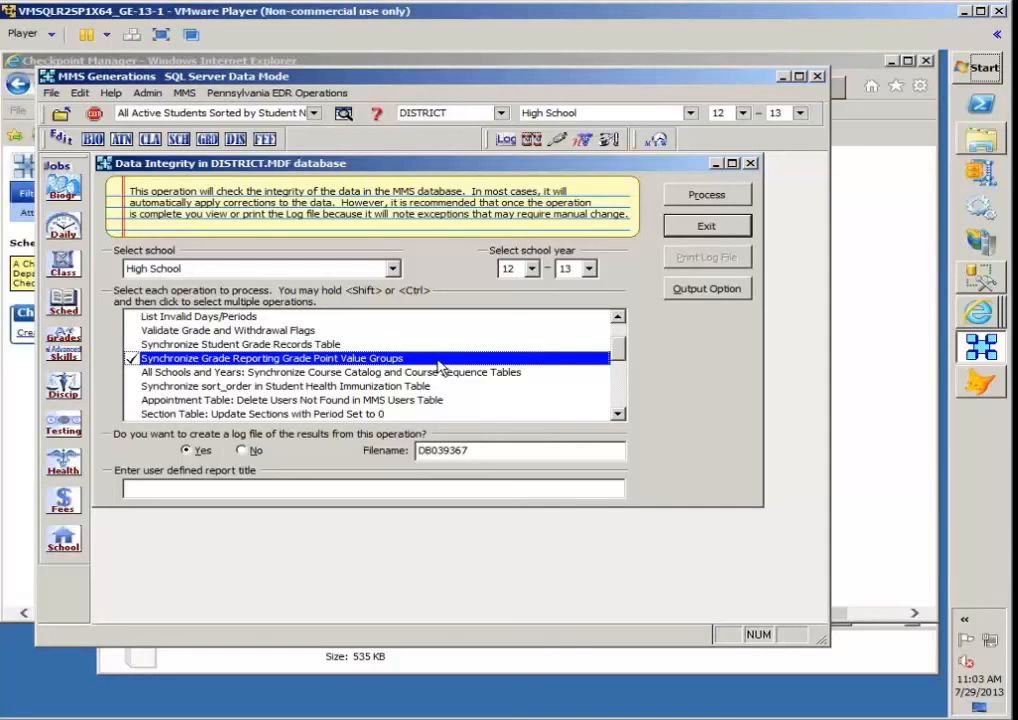
{"action": "left_click", "coordinate": [176, 375]}
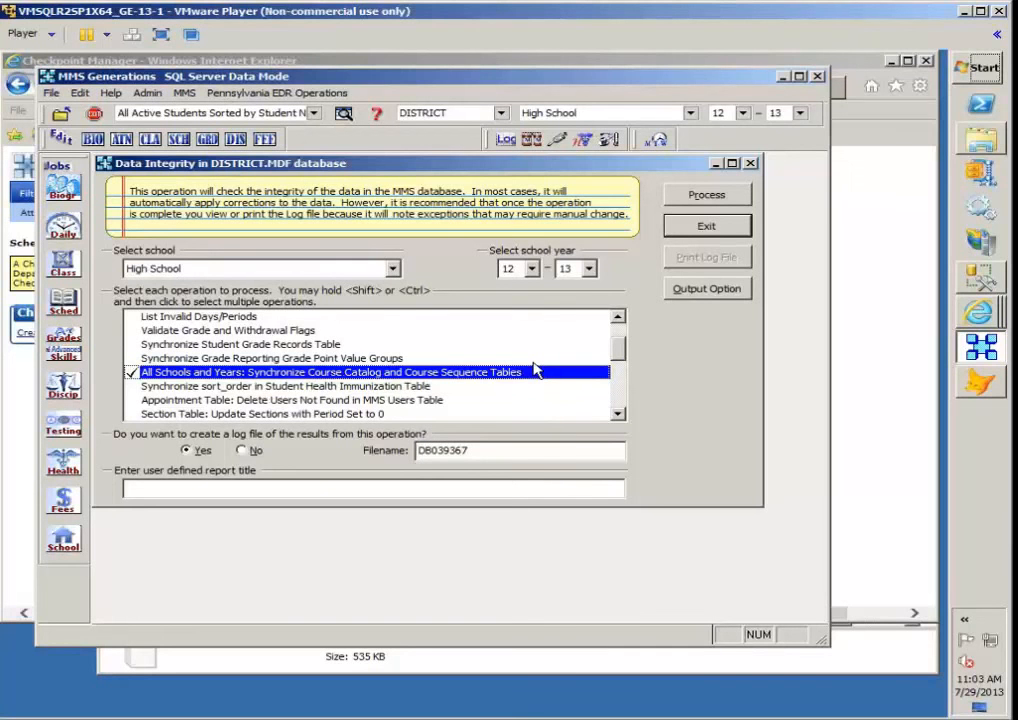
{"action": "left_click", "coordinate": [315, 388]}
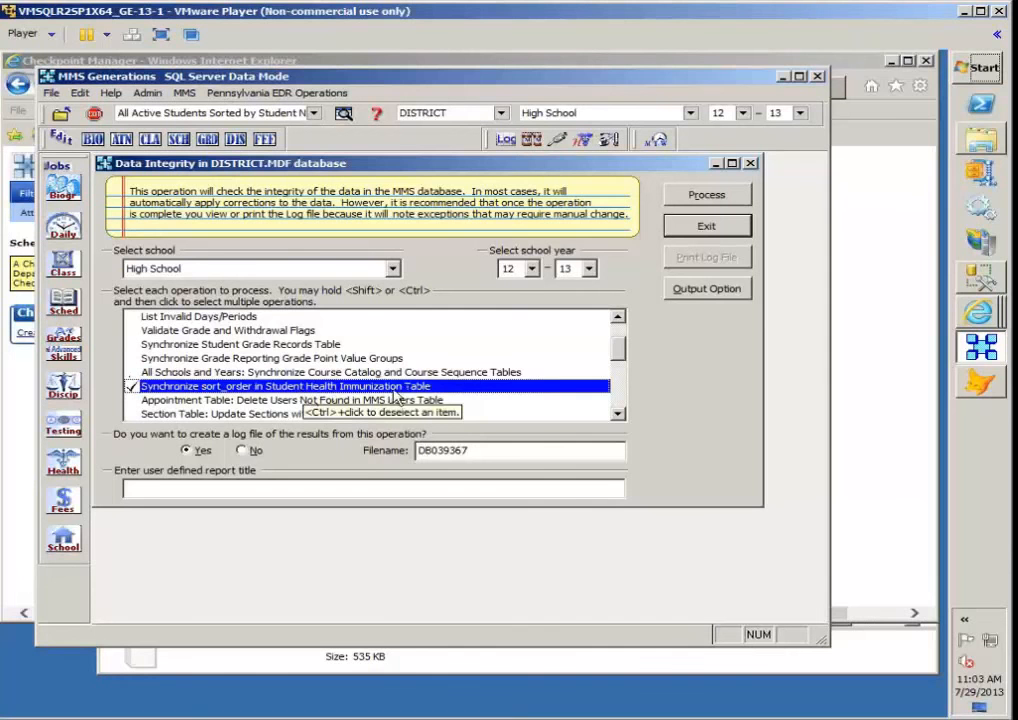
Examine the operations for appointment users, sections with period 0, duplicate records, BMI computation, and removal of corrupted records
{"action": "left_click_drag", "start_coordinate": [618, 357], "coordinate": [622, 368]}
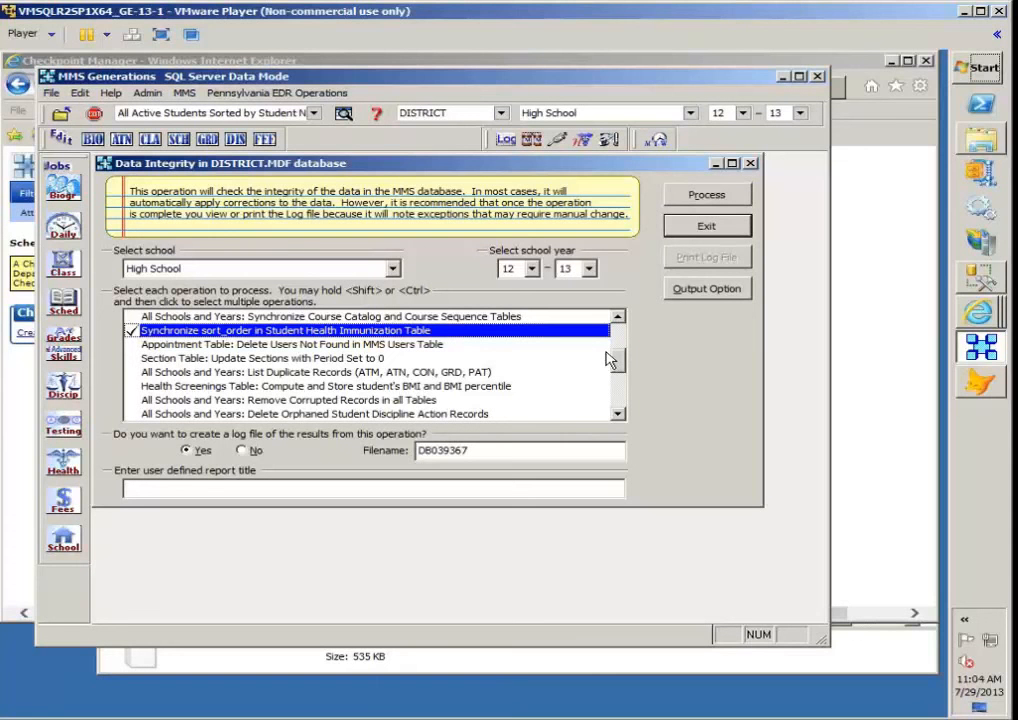
{"action": "left_click", "coordinate": [193, 346]}
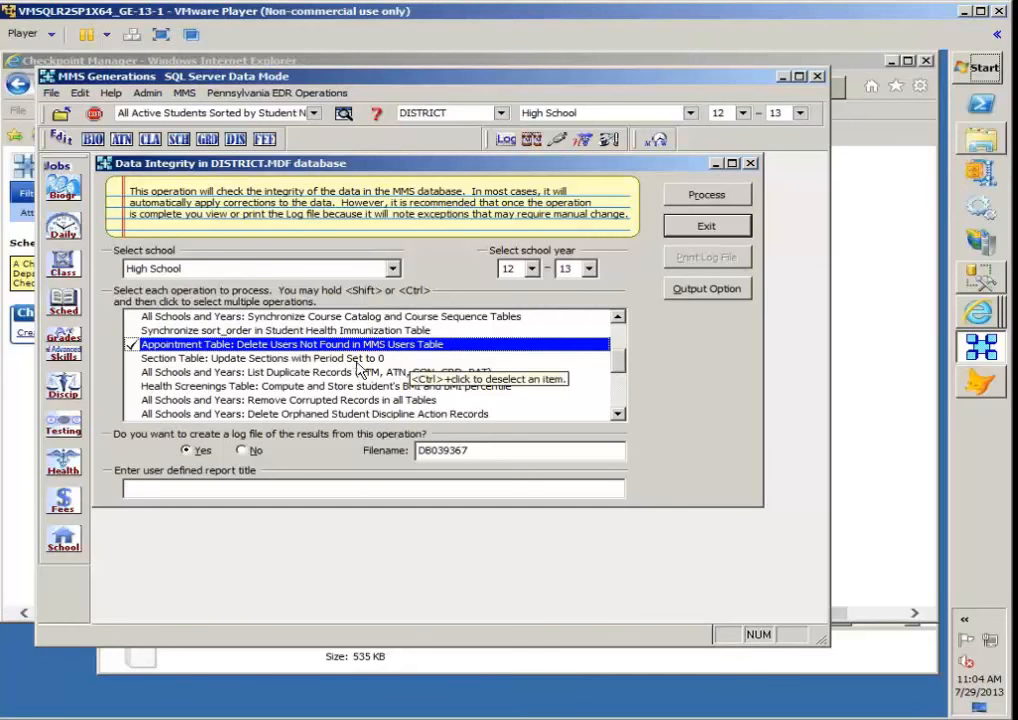
{"action": "left_click", "coordinate": [258, 359]}
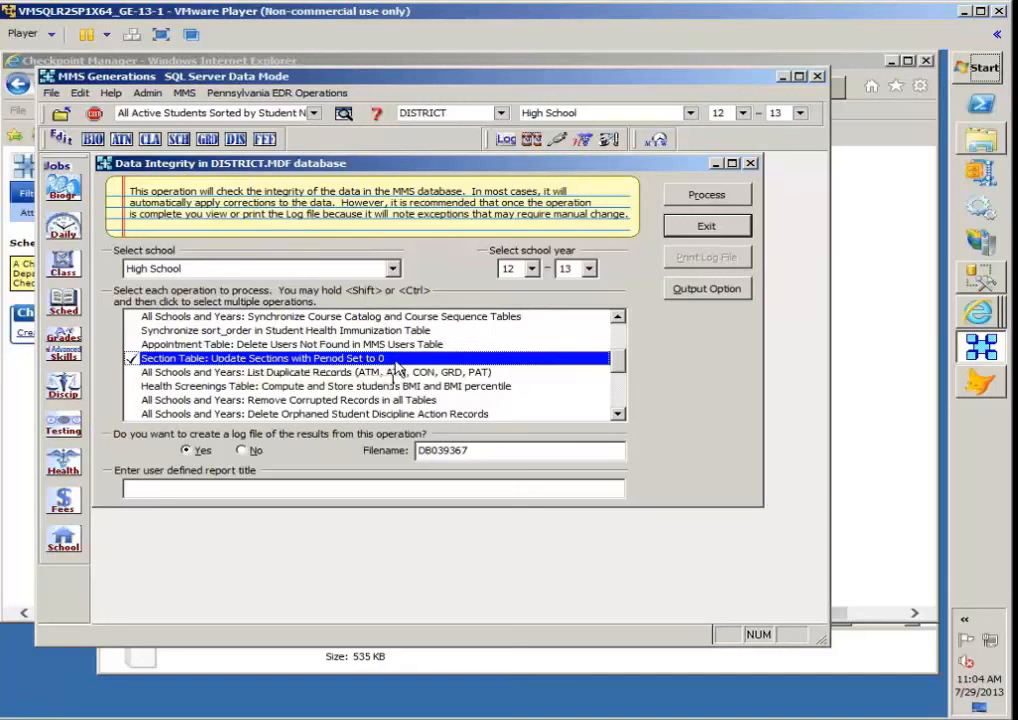
{"action": "left_click", "coordinate": [396, 370]}
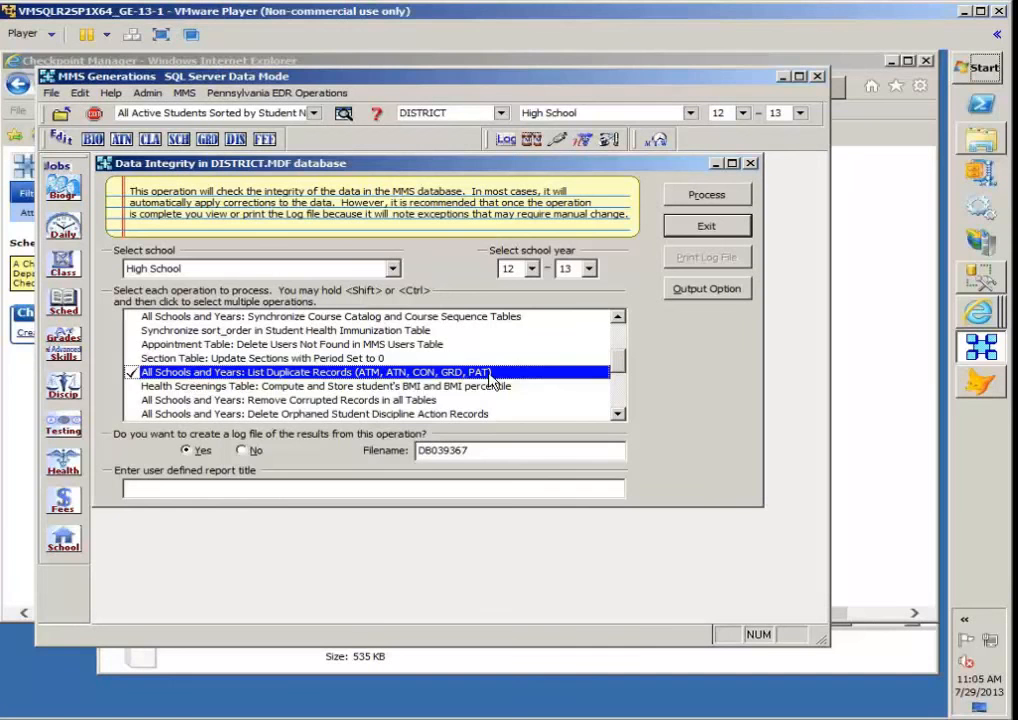
{"action": "left_click", "coordinate": [492, 386]}
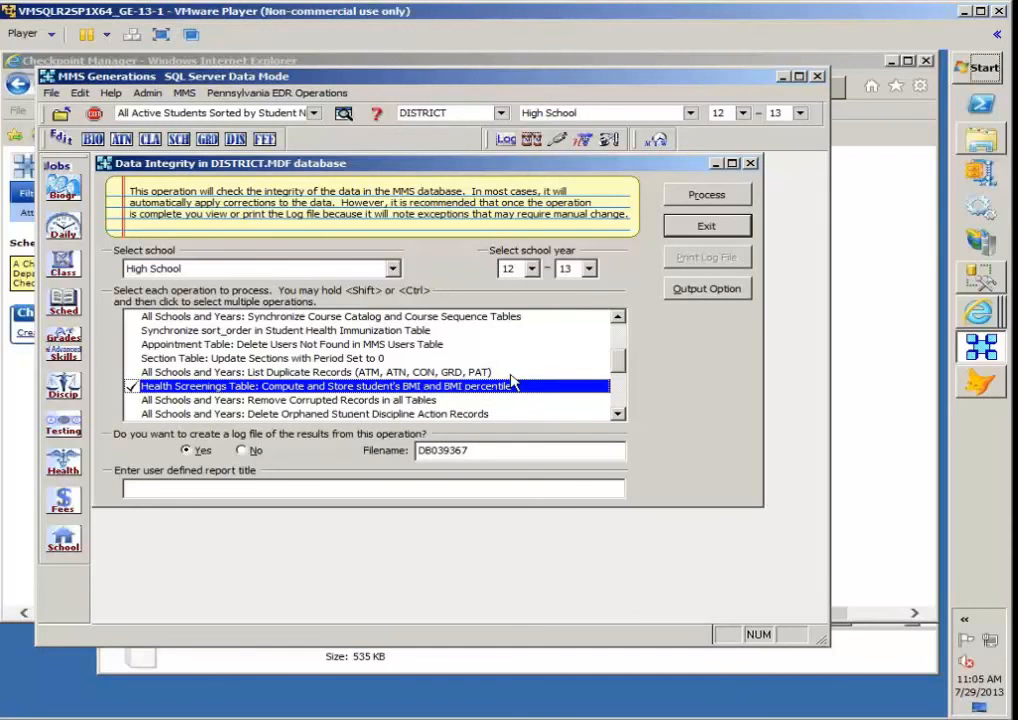
{"action": "left_click", "coordinate": [297, 403]}
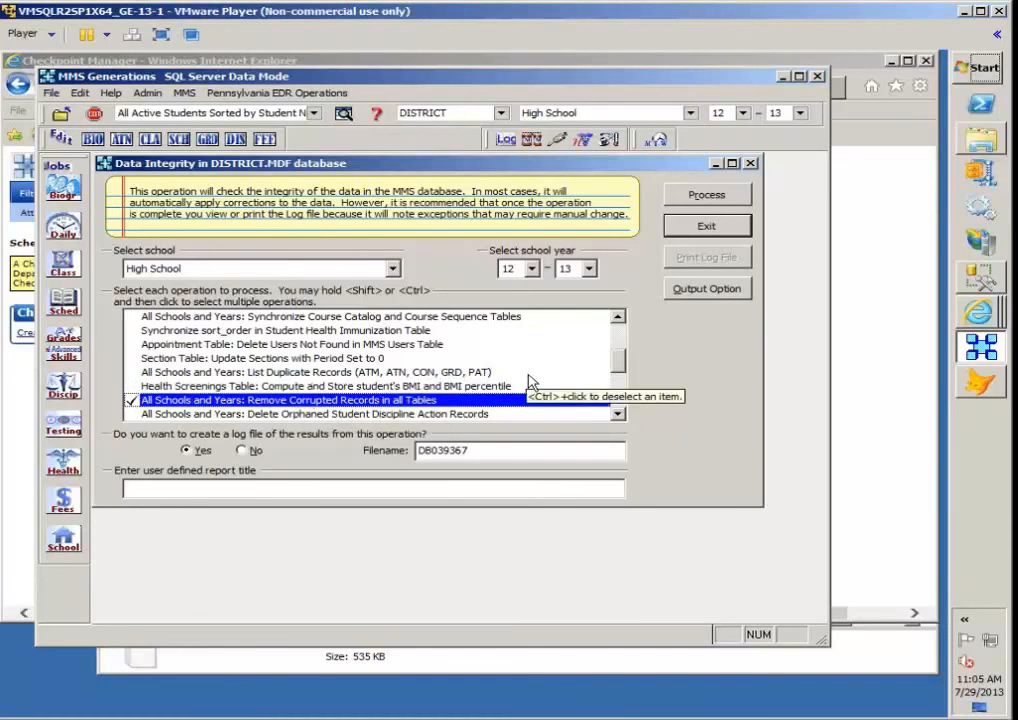
Examine Delete Orphaned Student Discipline Action Records and the Student Assessment Record Table operations for reporting, removing and adding missing records
{"action": "scroll", "coordinate": [532, 383], "scroll_direction": "down", "scroll_amount": 1}
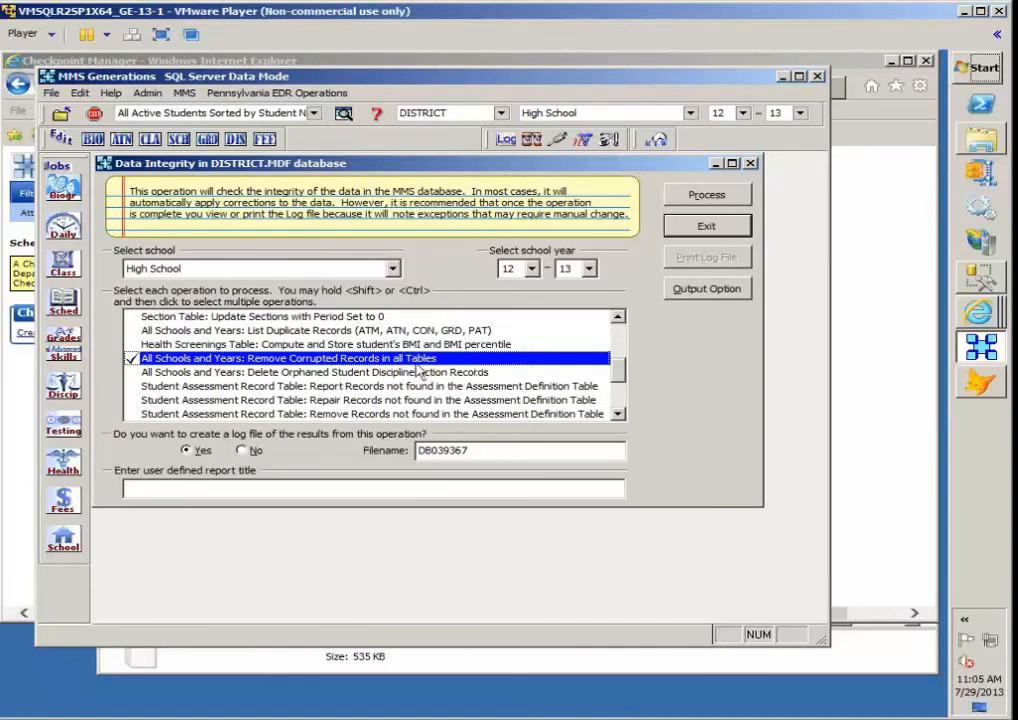
{"action": "left_click", "coordinate": [233, 373]}
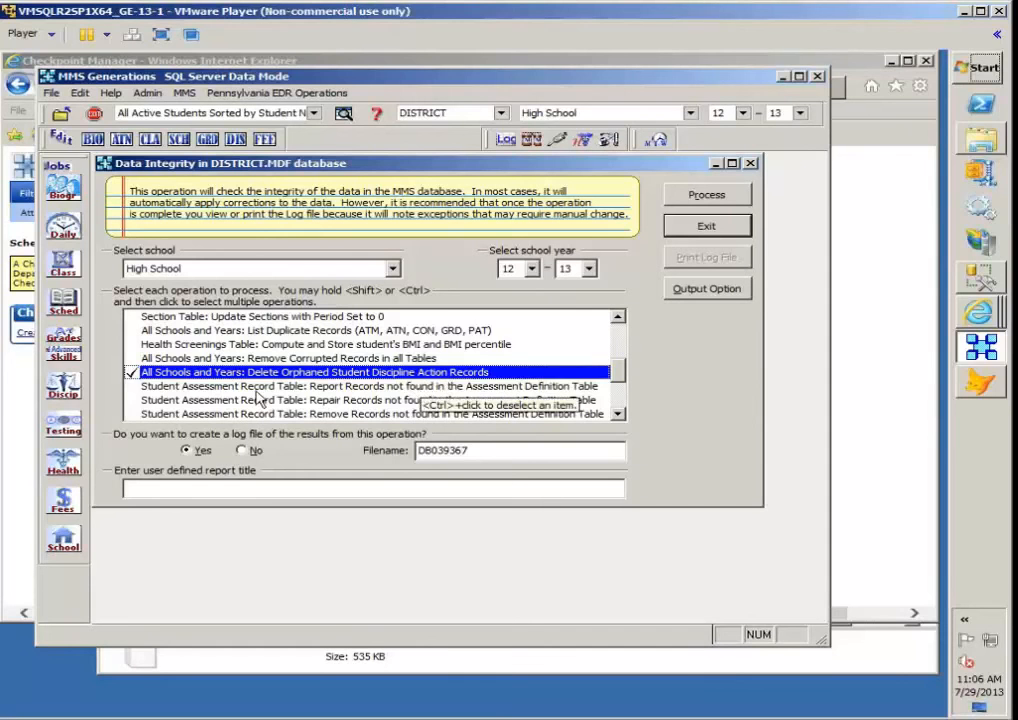
{"action": "left_click", "coordinate": [254, 389]}
{"action": "scroll", "coordinate": [254, 397], "scroll_direction": "down", "scroll_amount": 1}
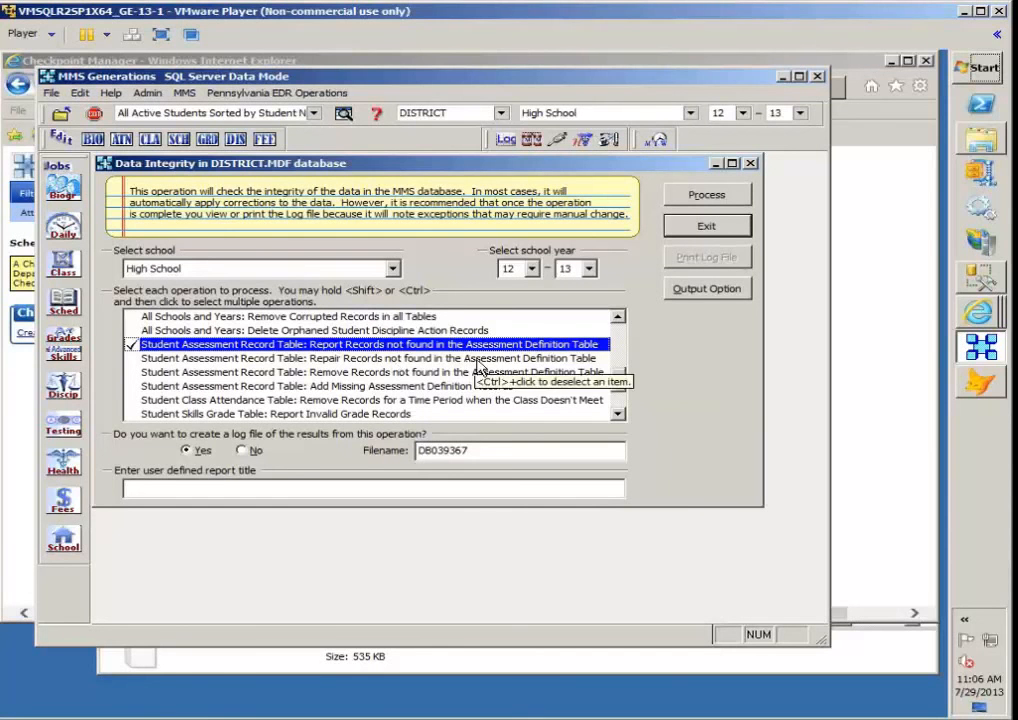
{"action": "left_click", "coordinate": [356, 375]}
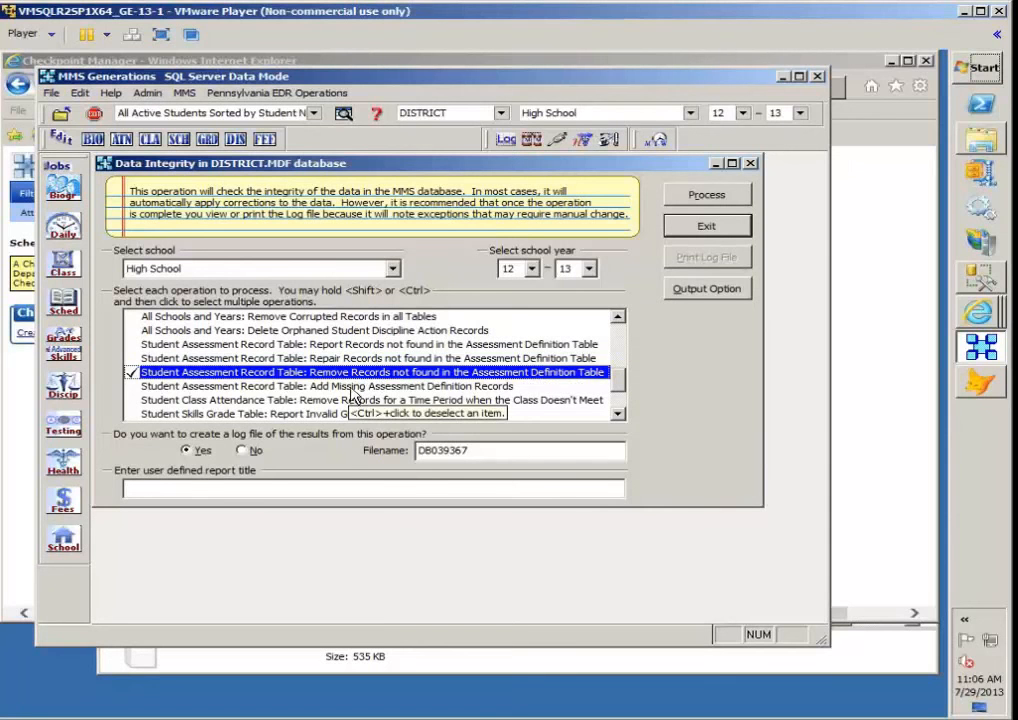
{"action": "left_click", "coordinate": [351, 388]}
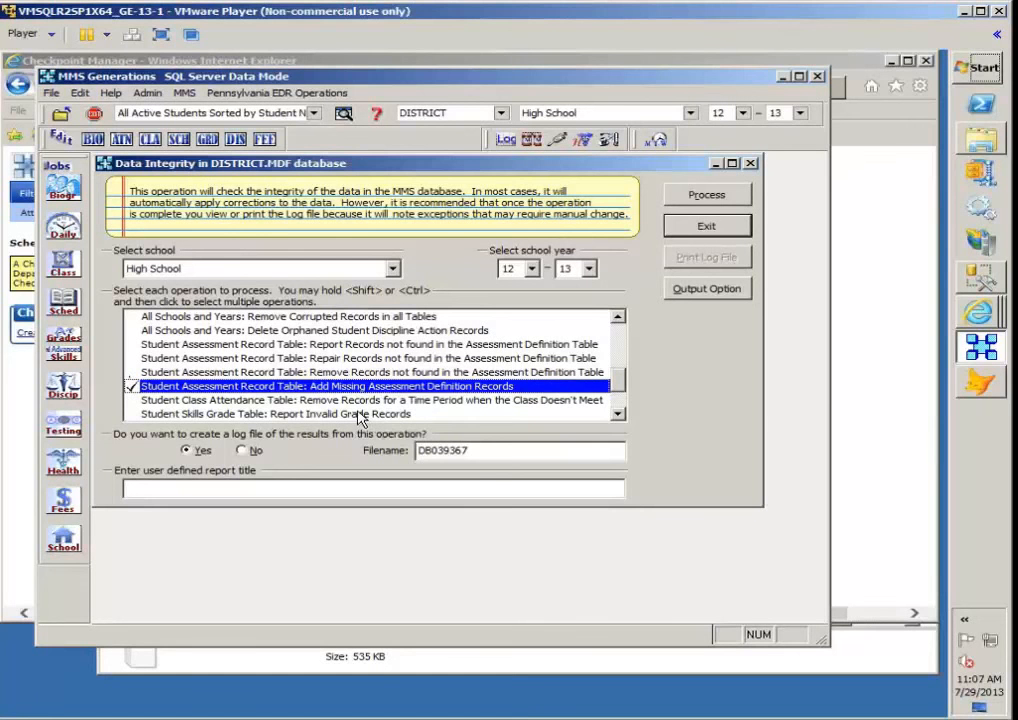
Examine the remaining operations for class attendance, student skills grades, catalog skills groups, and orphan grade book assignment records
{"action": "scroll", "coordinate": [358, 417], "scroll_direction": "down", "scroll_amount": 2}
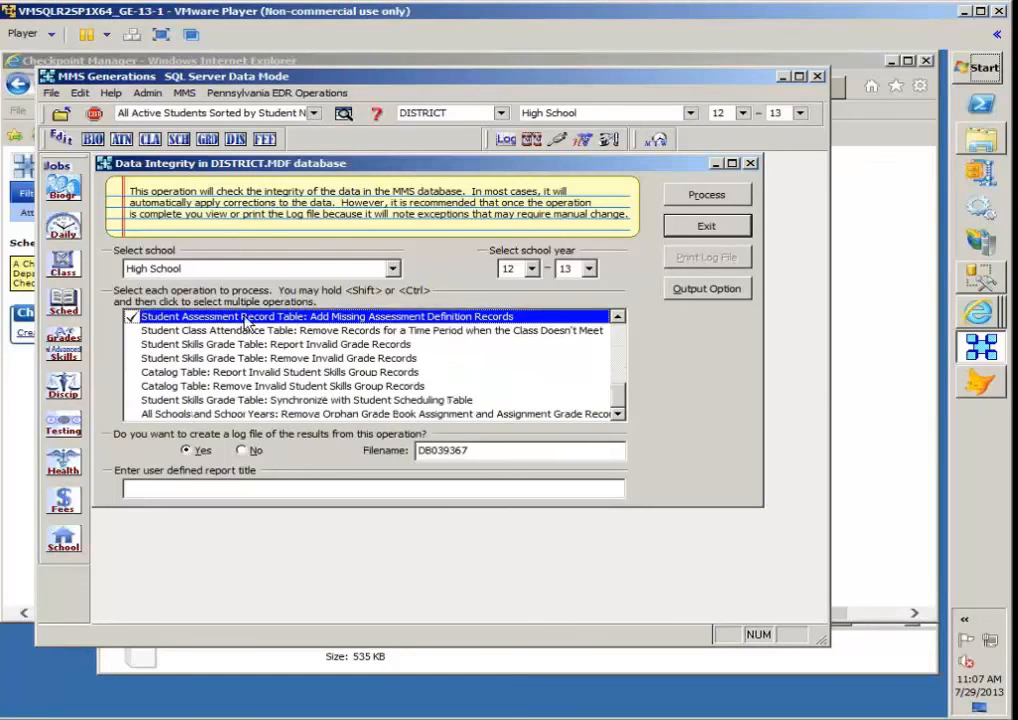
{"action": "left_click", "coordinate": [237, 331]}
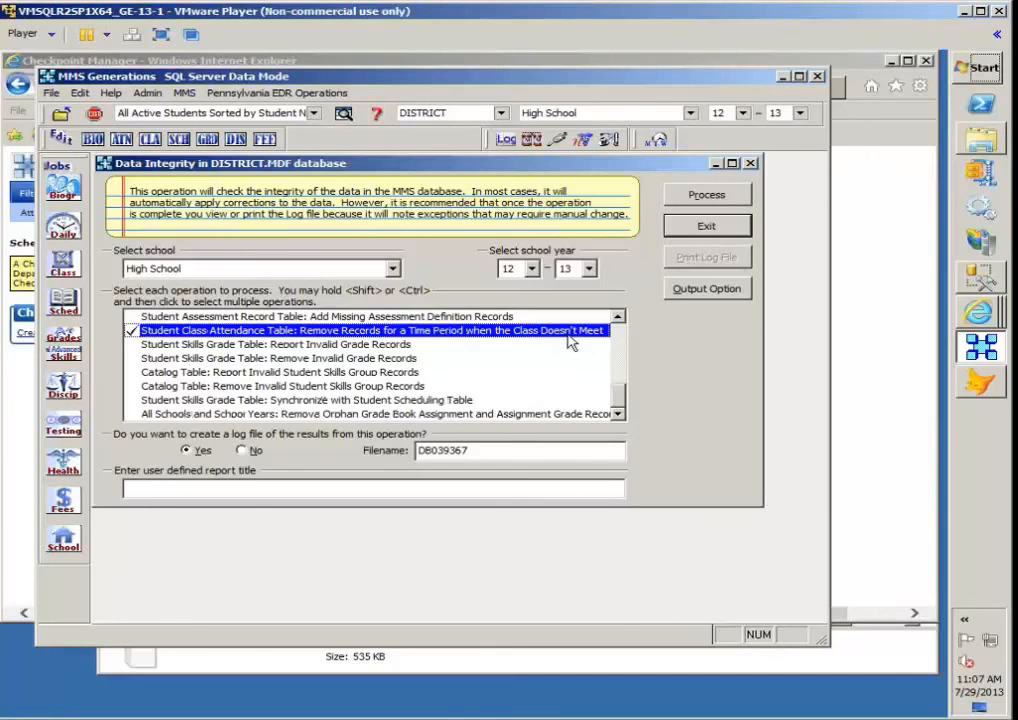
{"action": "left_click", "coordinate": [270, 346]}
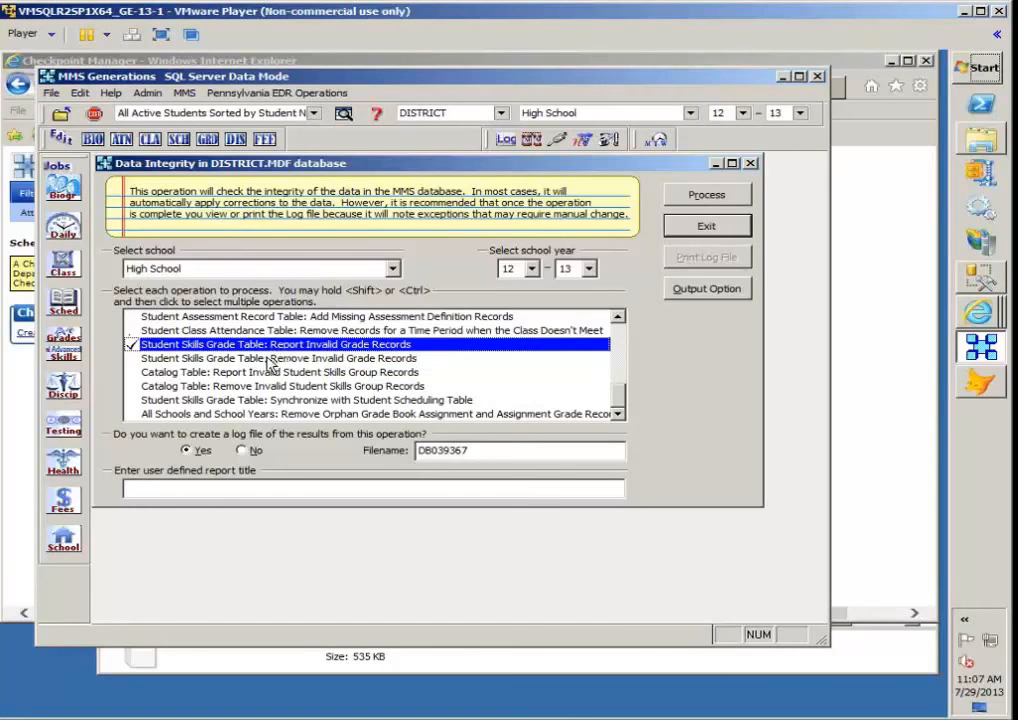
{"action": "left_click", "coordinate": [268, 359]}
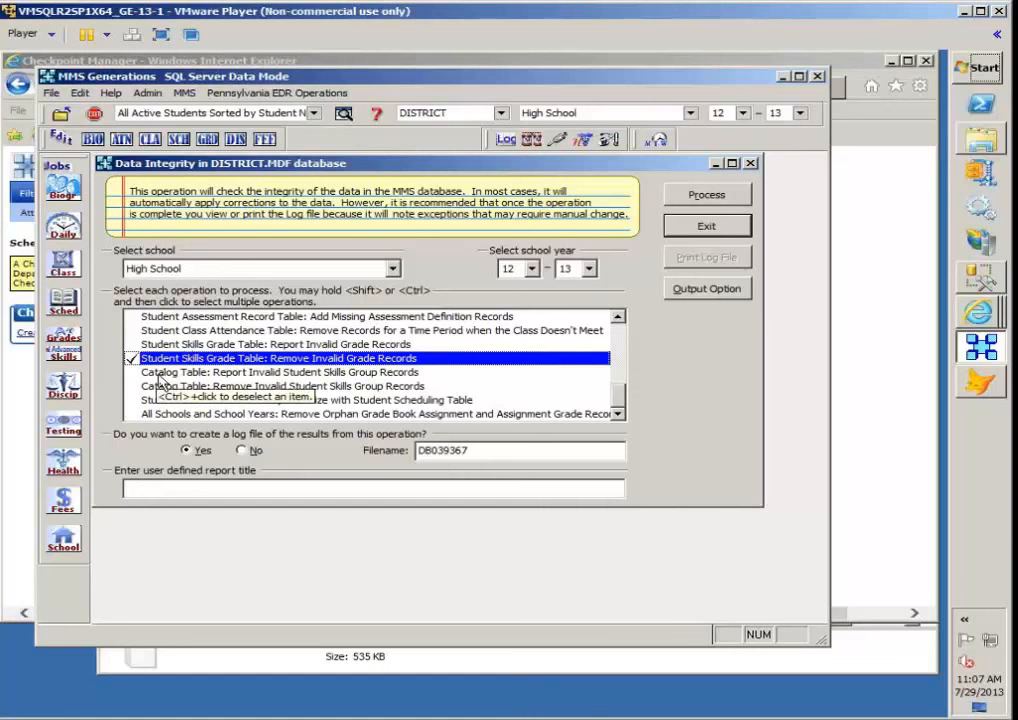
{"action": "left_click", "coordinate": [158, 376]}
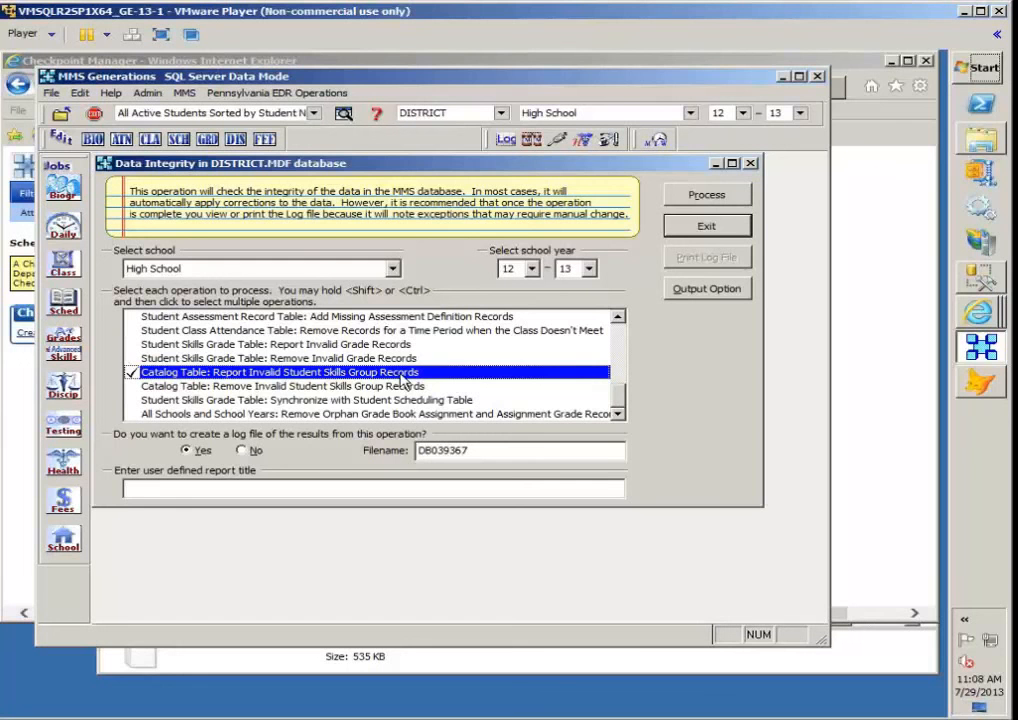
{"action": "left_click", "coordinate": [248, 387]}
{"action": "left_click", "coordinate": [242, 401]}
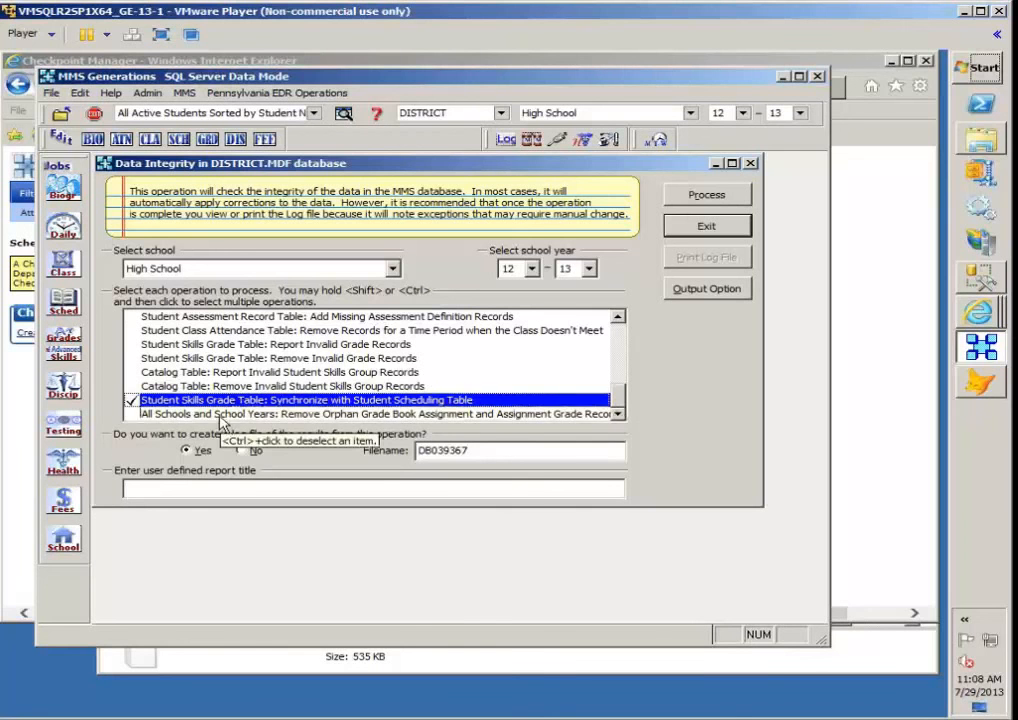
{"action": "left_click", "coordinate": [220, 415]}
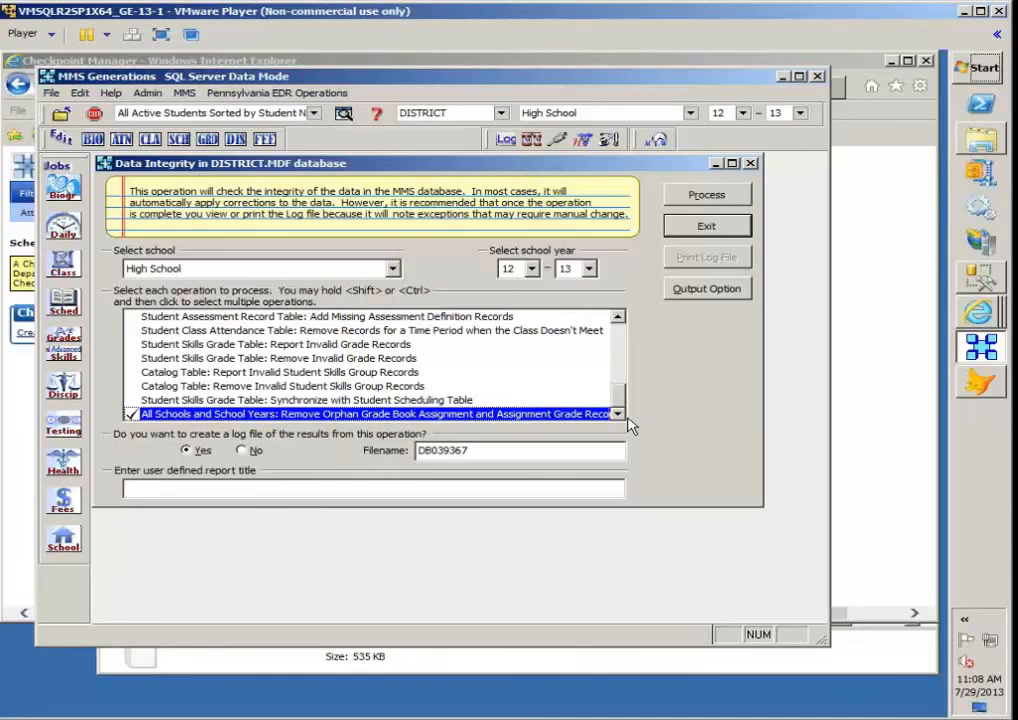
Select the full range of integrity operations, from Contact Table: Add Missing and Report Invalid Records through the orphan Grade Book Assignment removal
{"action": "left_click_drag", "start_coordinate": [619, 399], "coordinate": [617, 310]}
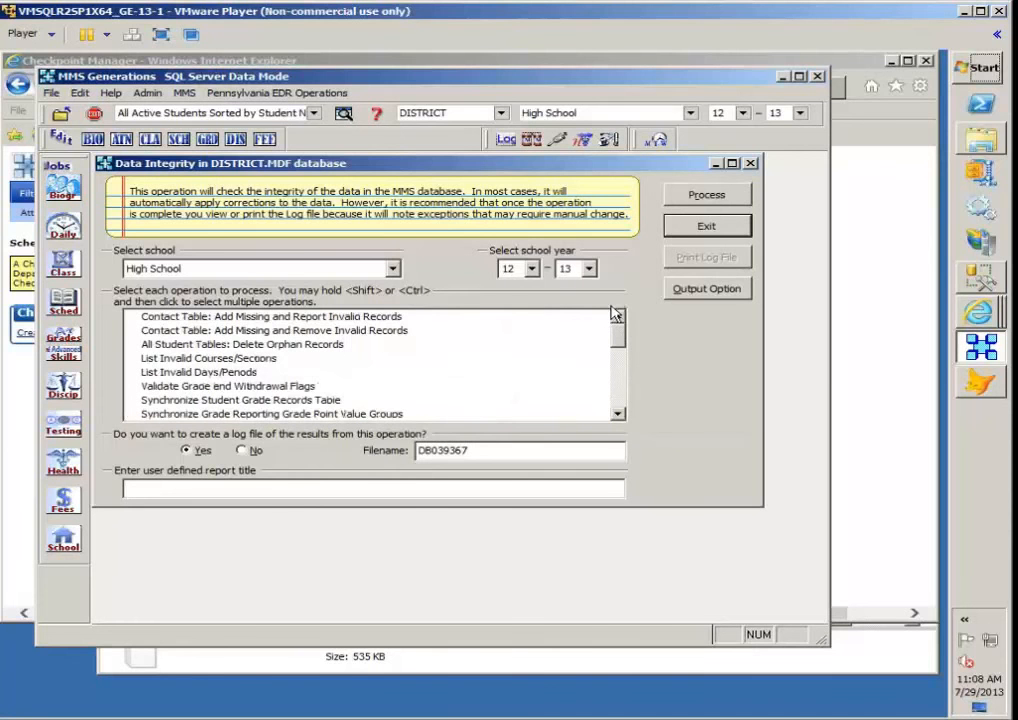
{"action": "left_click", "coordinate": [365, 318]}
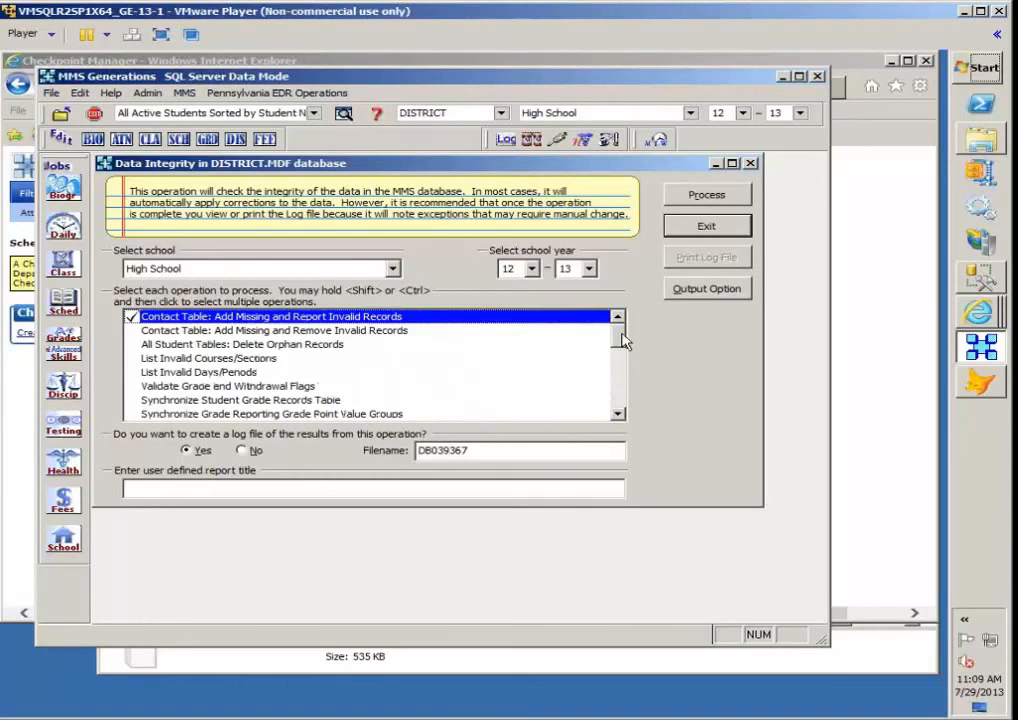
{"action": "left_click_drag", "start_coordinate": [622, 341], "coordinate": [627, 433]}
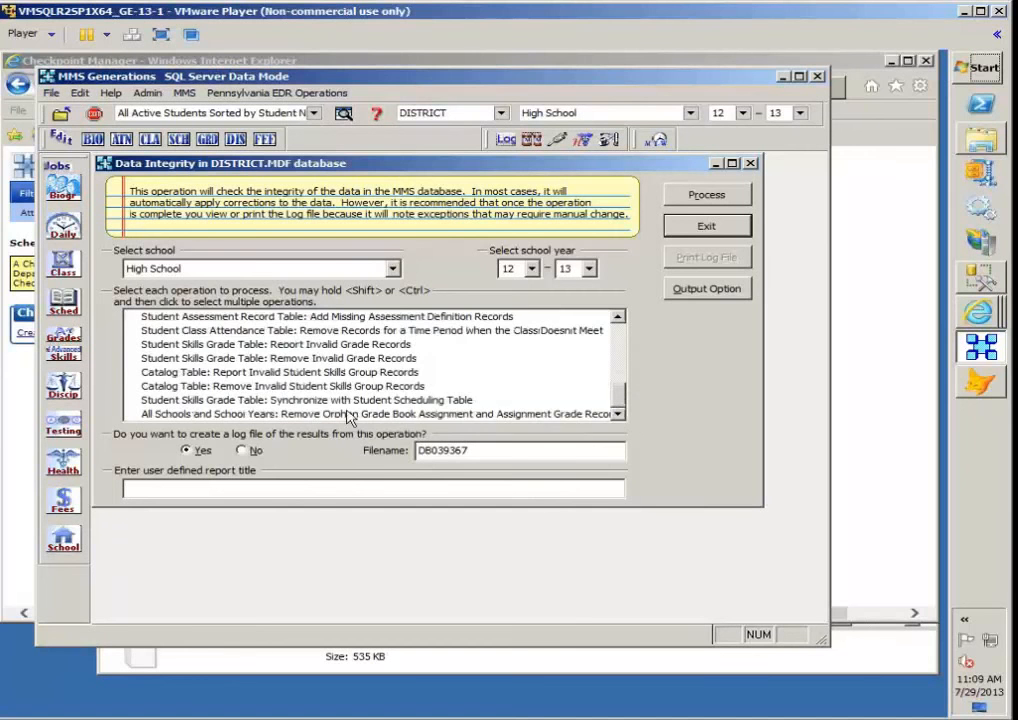
{"action": "left_click", "coordinate": [316, 416], "text": "shift"}
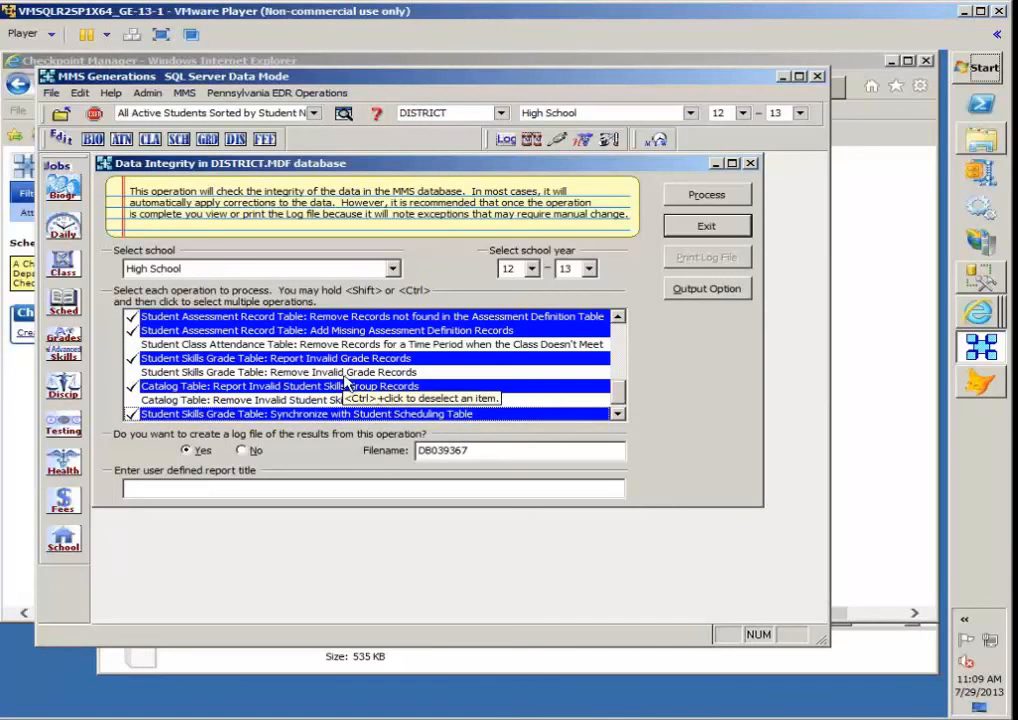
Deselect Student Skills Grade Table: Report Invalid Grade Records and change the Data Integrity school to South Elementary
{"action": "left_click", "coordinate": [278, 360], "text": "ctrl"}
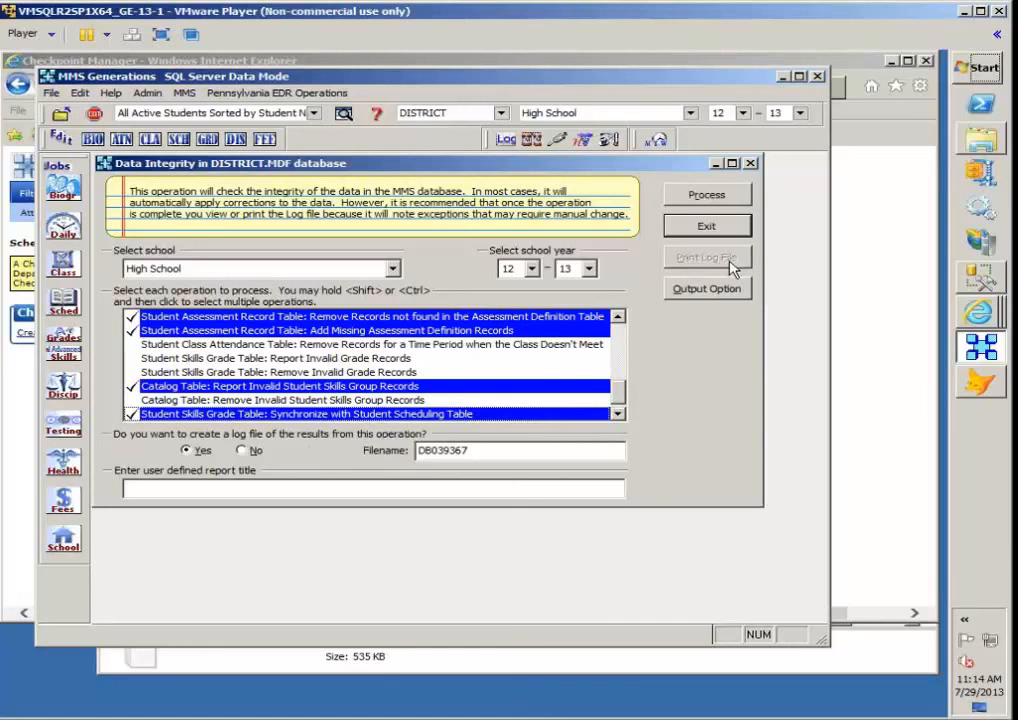
{"action": "left_click", "coordinate": [385, 269]}
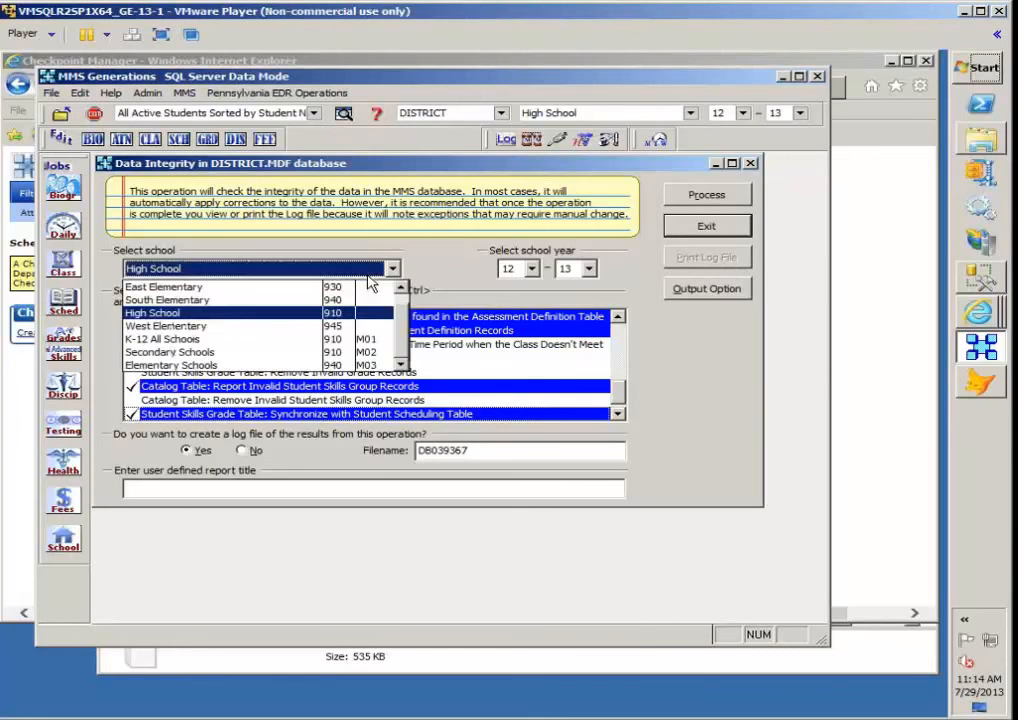
{"action": "left_click", "coordinate": [214, 300]}
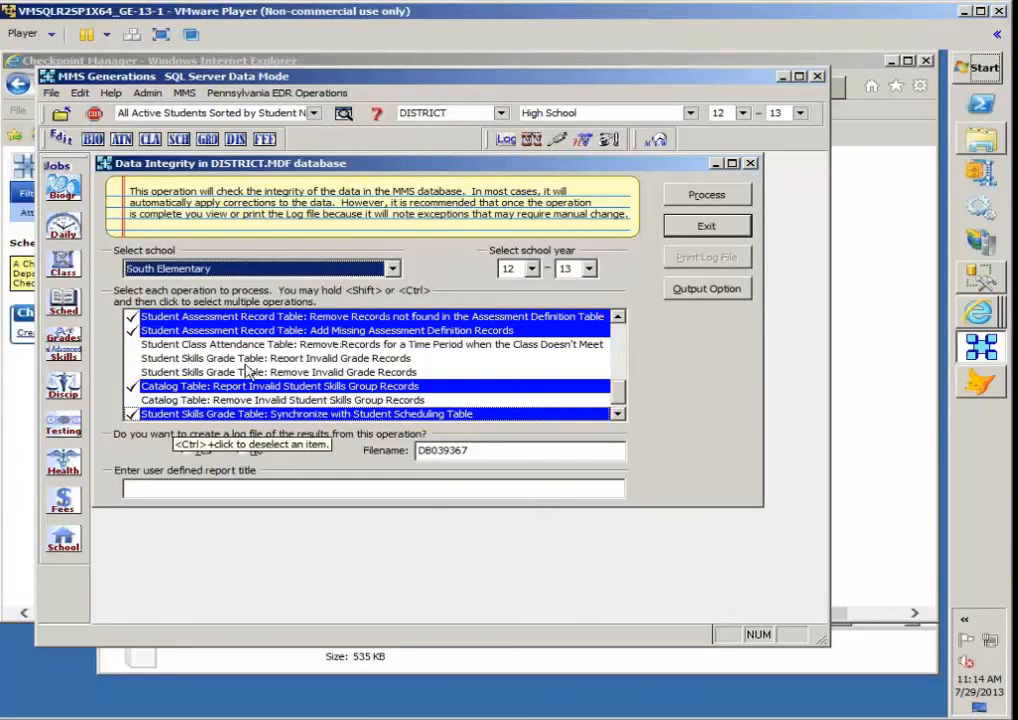
Review the selected integrity operations and the log file name, and exit Data Integrity without processing
{"action": "left_click", "coordinate": [622, 347]}
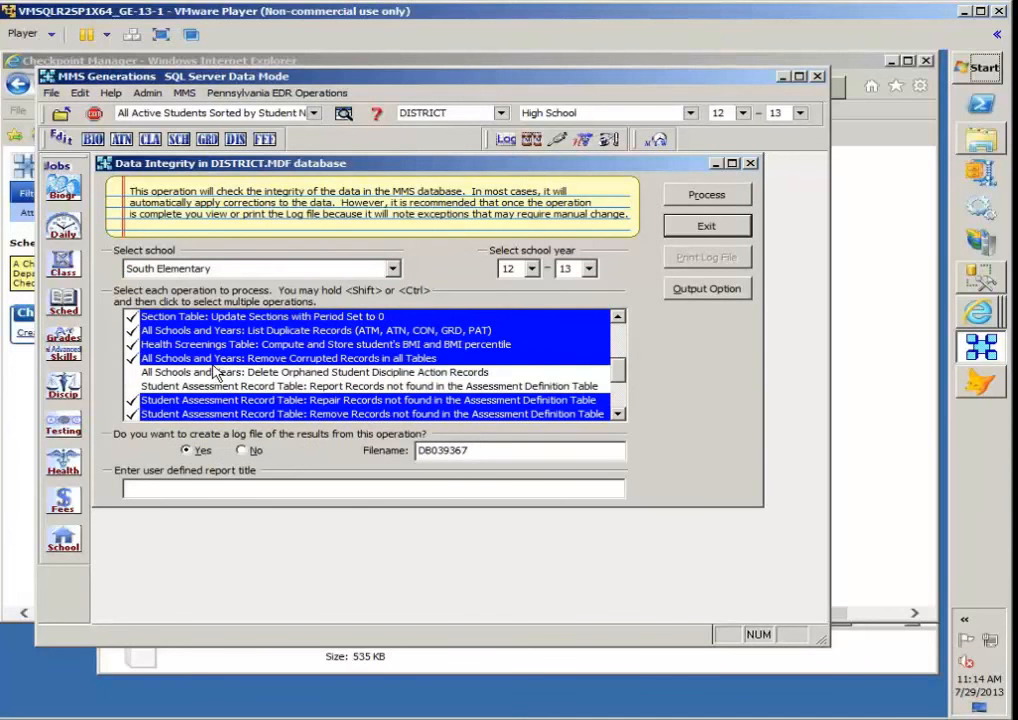
{"action": "scroll", "coordinate": [220, 370], "scroll_direction": "down", "scroll_amount": 2}
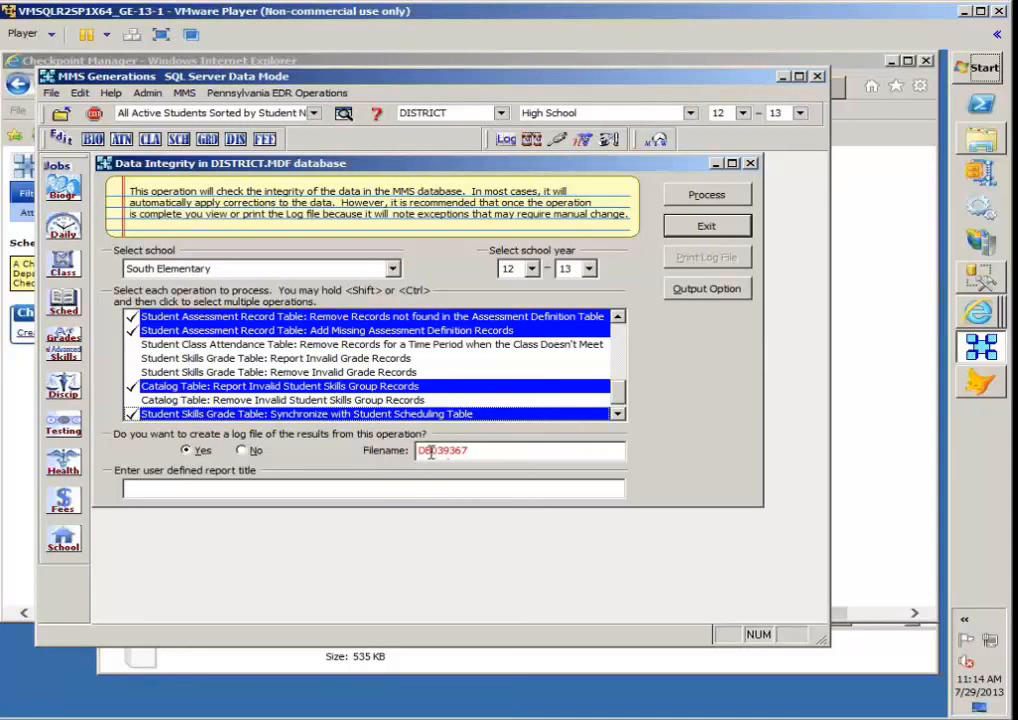
{"action": "left_click_drag", "start_coordinate": [435, 453], "coordinate": [483, 455]}
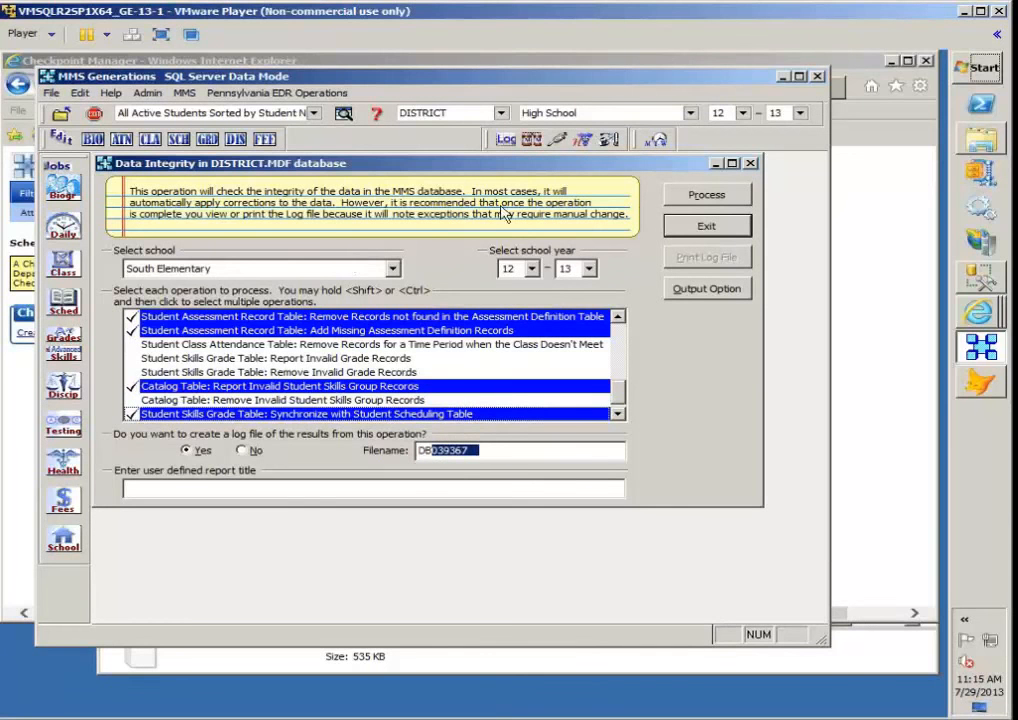
{"action": "left_click", "coordinate": [705, 227]}
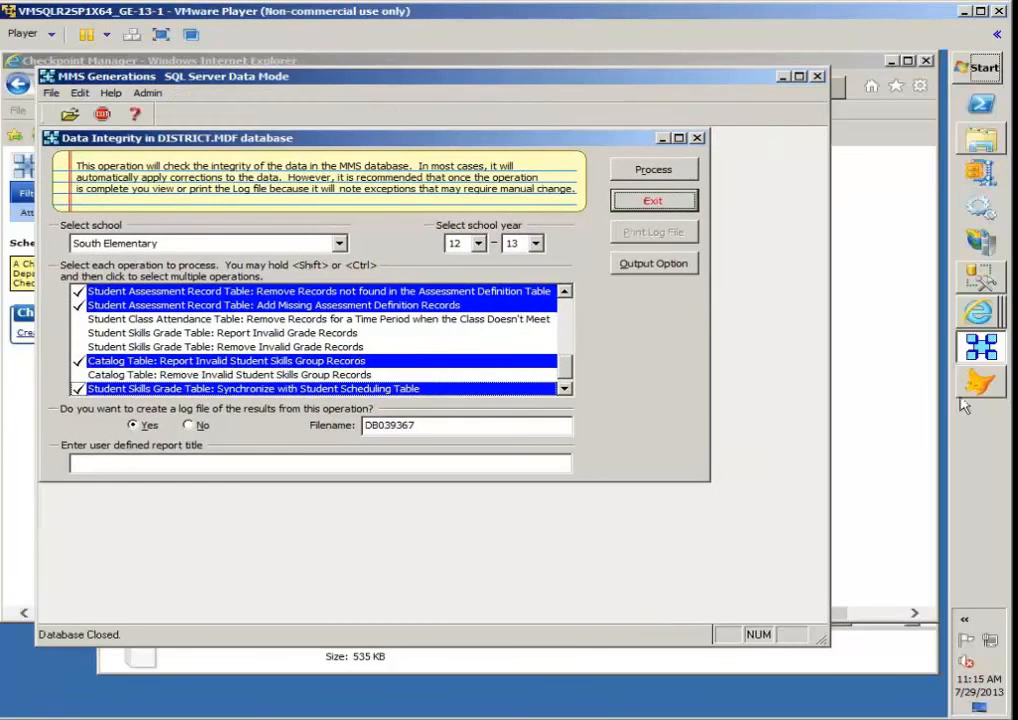
Switch to the MMS Generations VFP Data Mode window and open Data Integrity for the DATA\DISTRICT.DBC database
{"action": "mouse_move", "coordinate": [978, 392]}
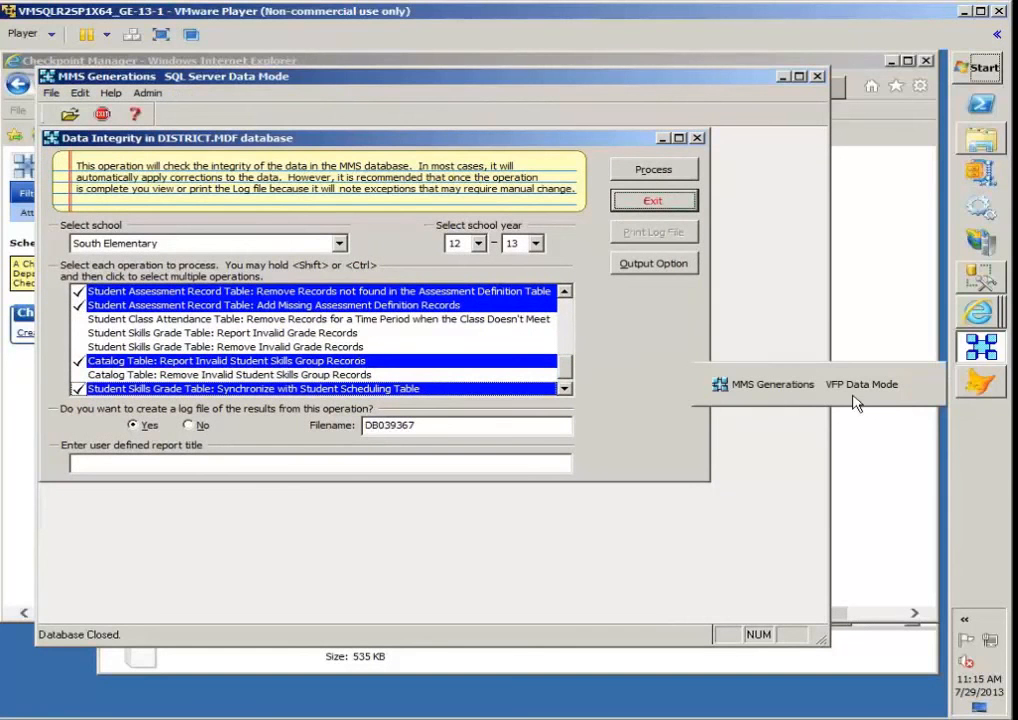
{"action": "left_click", "coordinate": [790, 386]}
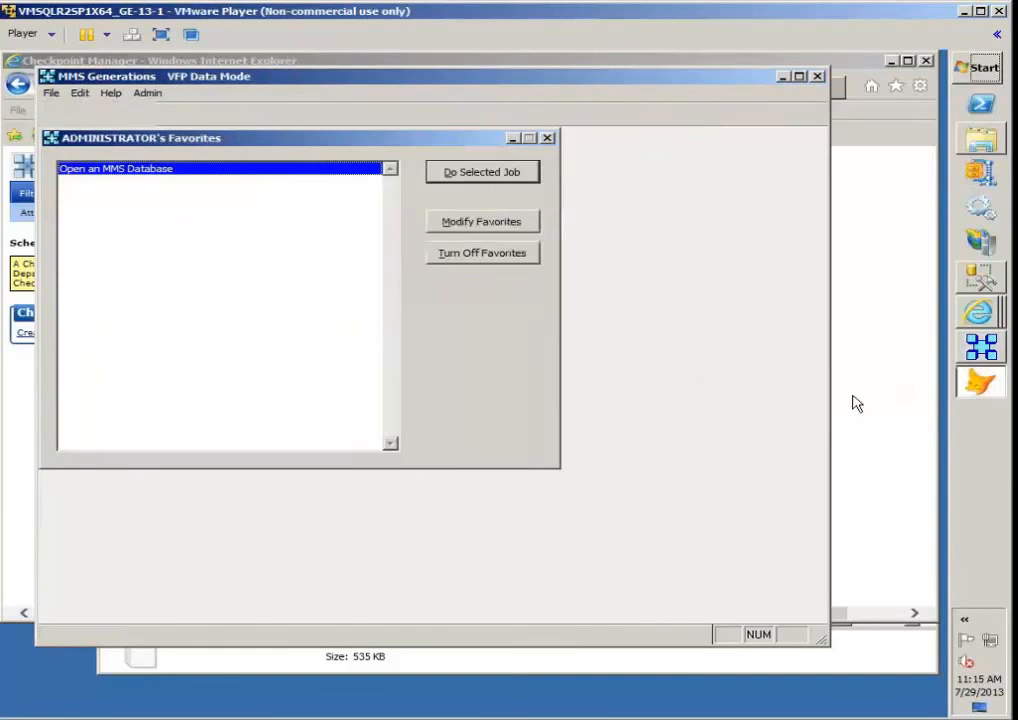
{"action": "left_click", "coordinate": [147, 93]}
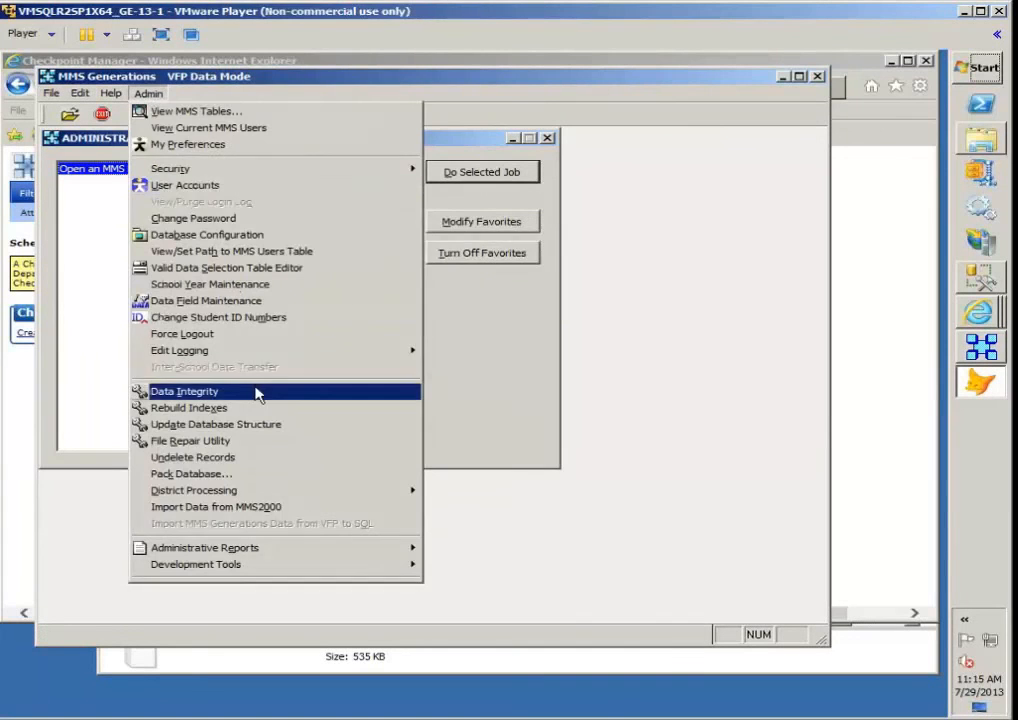
{"action": "left_click", "coordinate": [257, 392]}
{"action": "left_click", "coordinate": [615, 285]}
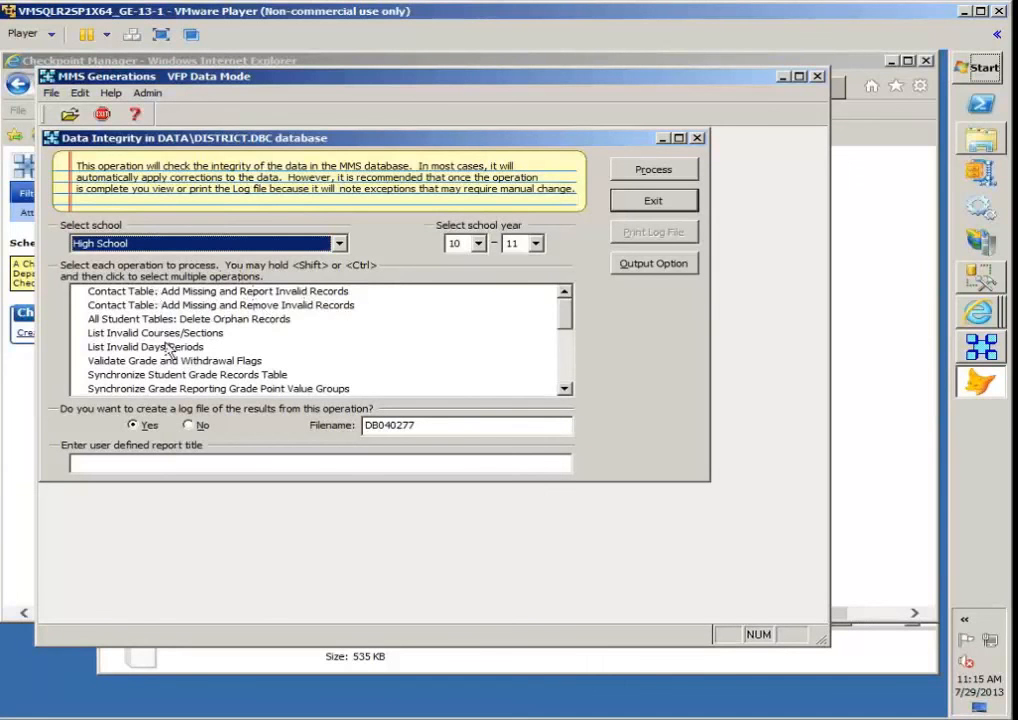
Select the operations from Contact Table: Add Missing and Report Invalid Records through Student Assessment Record Table: Repair Records, and exit without processing
{"action": "left_click", "coordinate": [240, 292]}
{"action": "left_click_drag", "start_coordinate": [565, 322], "coordinate": [567, 390]}
{"action": "left_click", "coordinate": [286, 391], "text": "shift"}
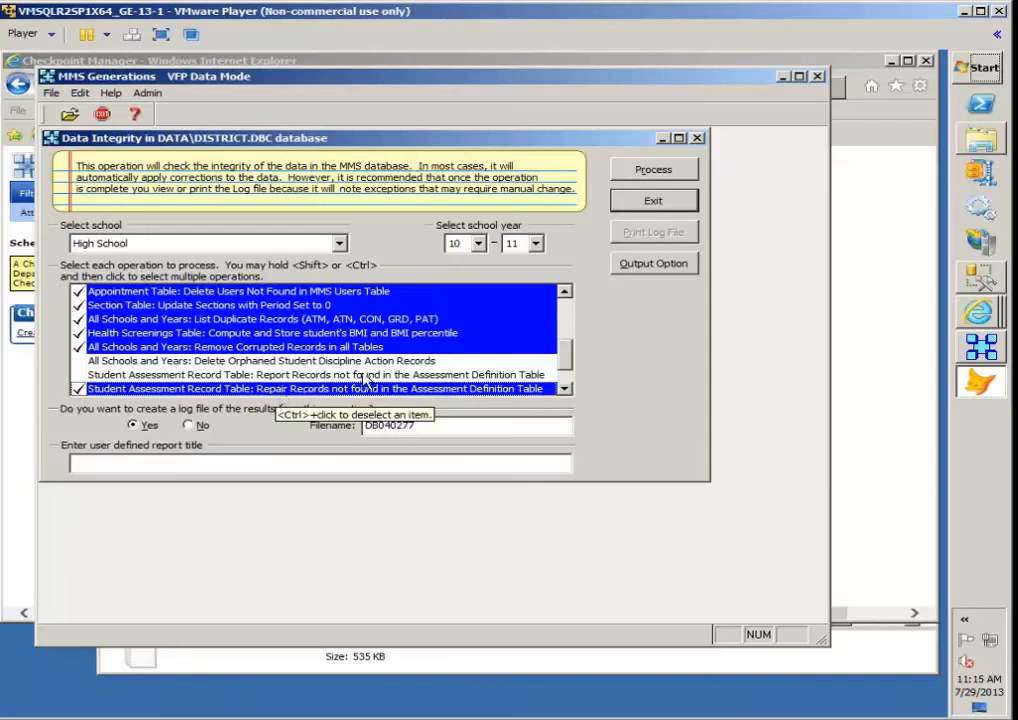
{"action": "scroll", "coordinate": [388, 374], "scroll_direction": "up", "scroll_amount": 2}
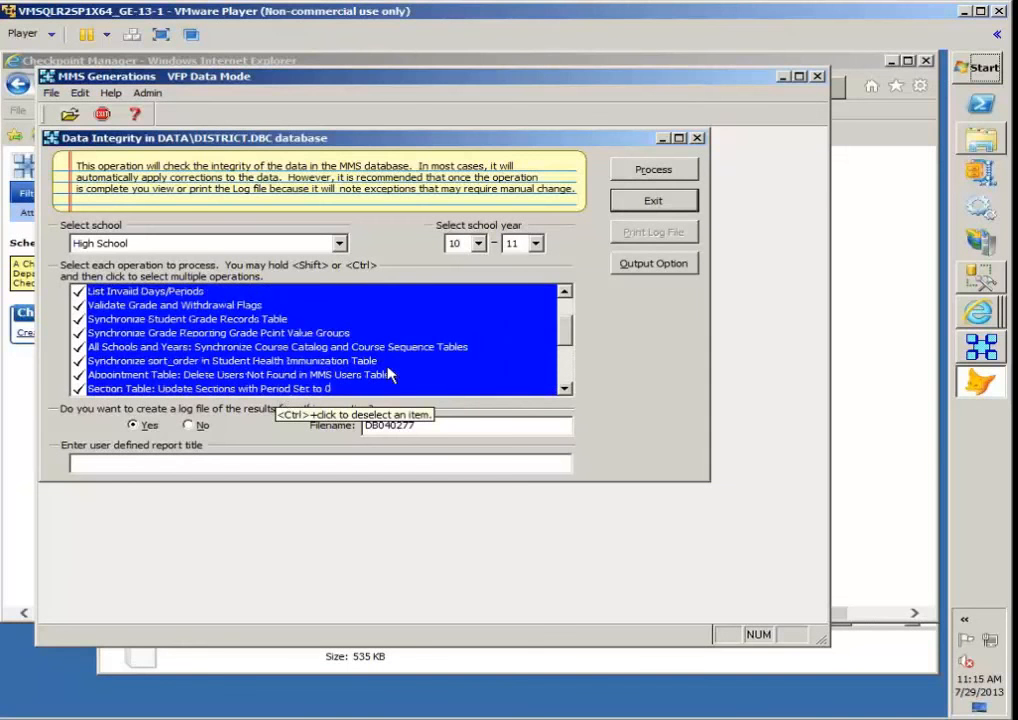
{"action": "left_click", "coordinate": [677, 206]}
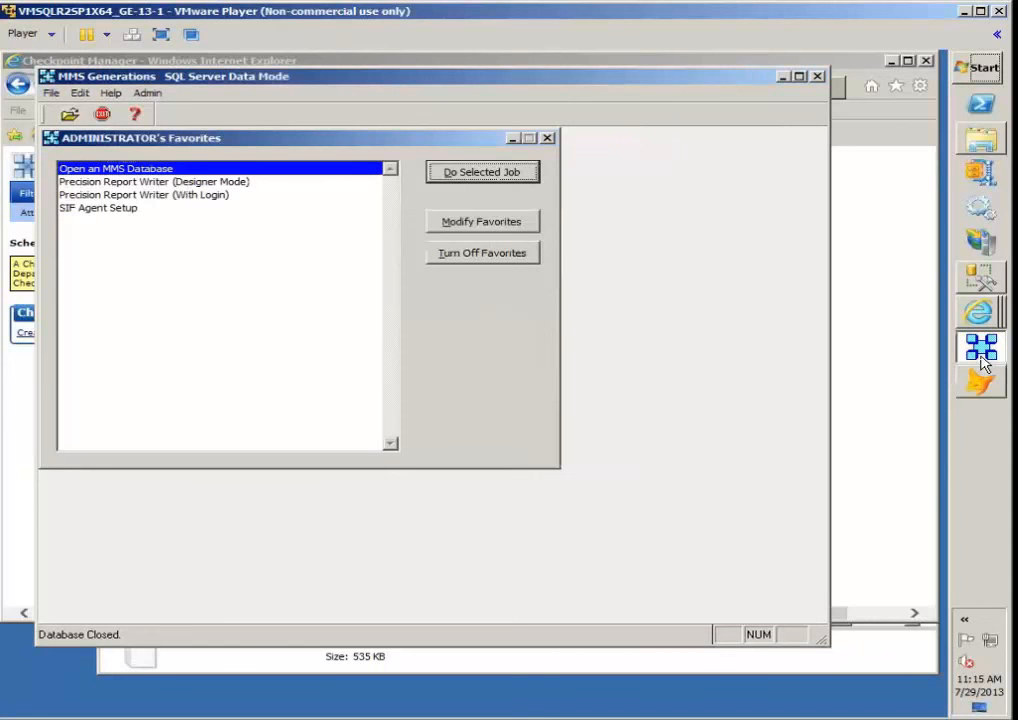
Switch to Windows Explorer, open the MMSGE folder in Program Files (x86), and sort its contents by name
{"action": "left_click", "coordinate": [976, 145]}
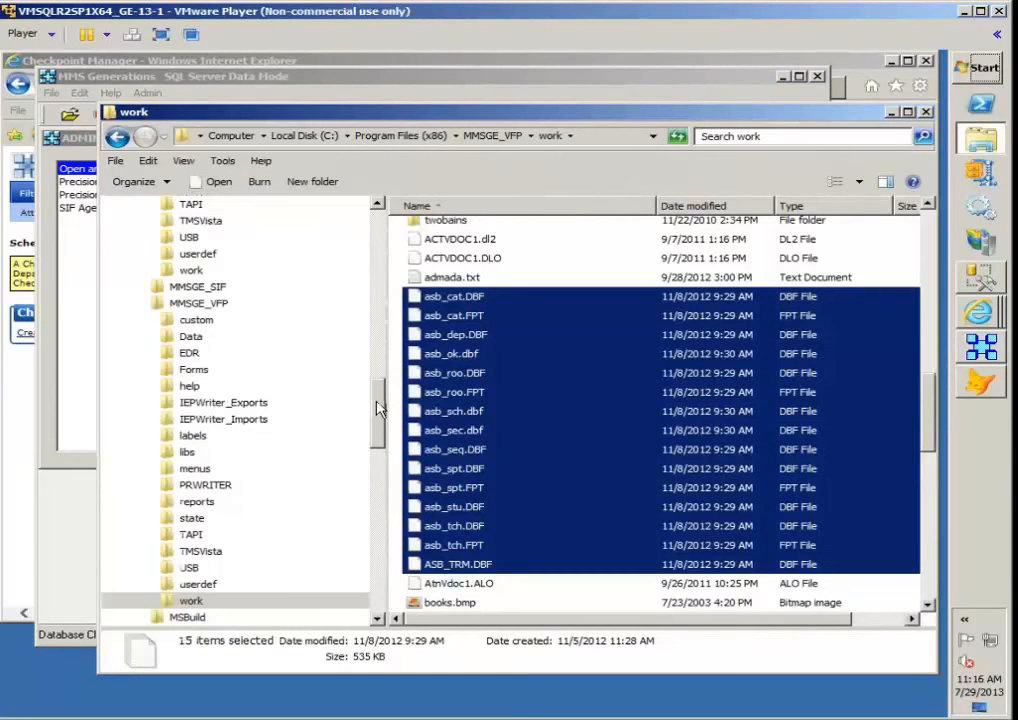
{"action": "left_click_drag", "start_coordinate": [378, 408], "coordinate": [386, 341]}
{"action": "left_click", "coordinate": [184, 335]}
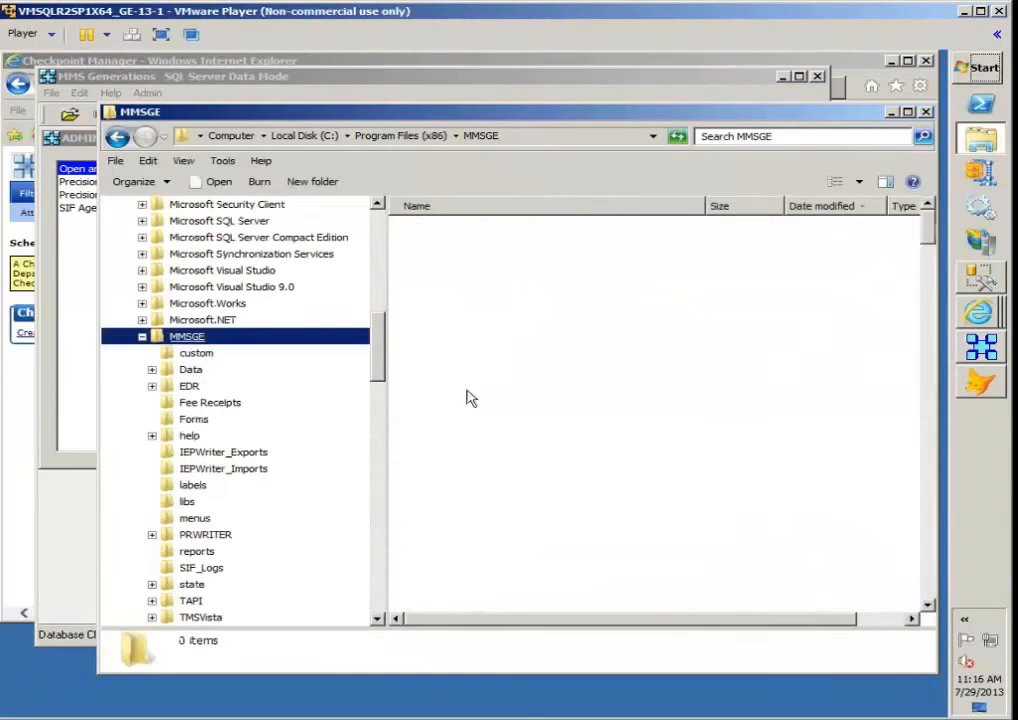
{"action": "left_click", "coordinate": [527, 208]}
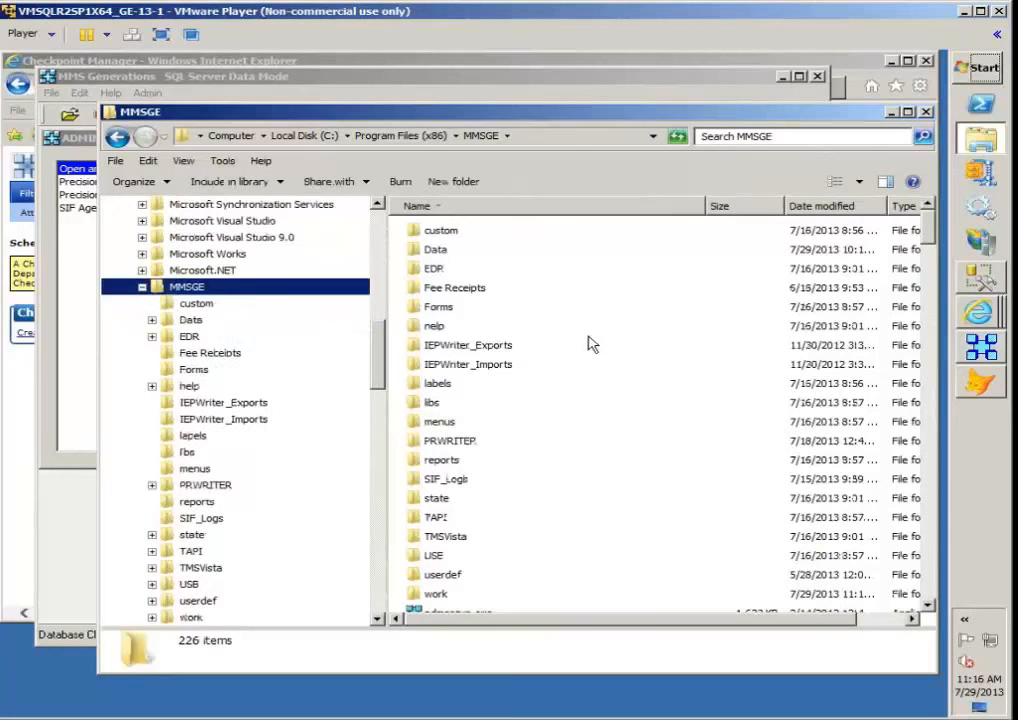
Run admsetup.exe from the MMSGE folder and create the ADMSetup.dbf maintenance setup file
{"action": "left_click", "coordinate": [590, 344]}
{"action": "scroll", "coordinate": [600, 355], "scroll_direction": "down", "scroll_amount": 5}
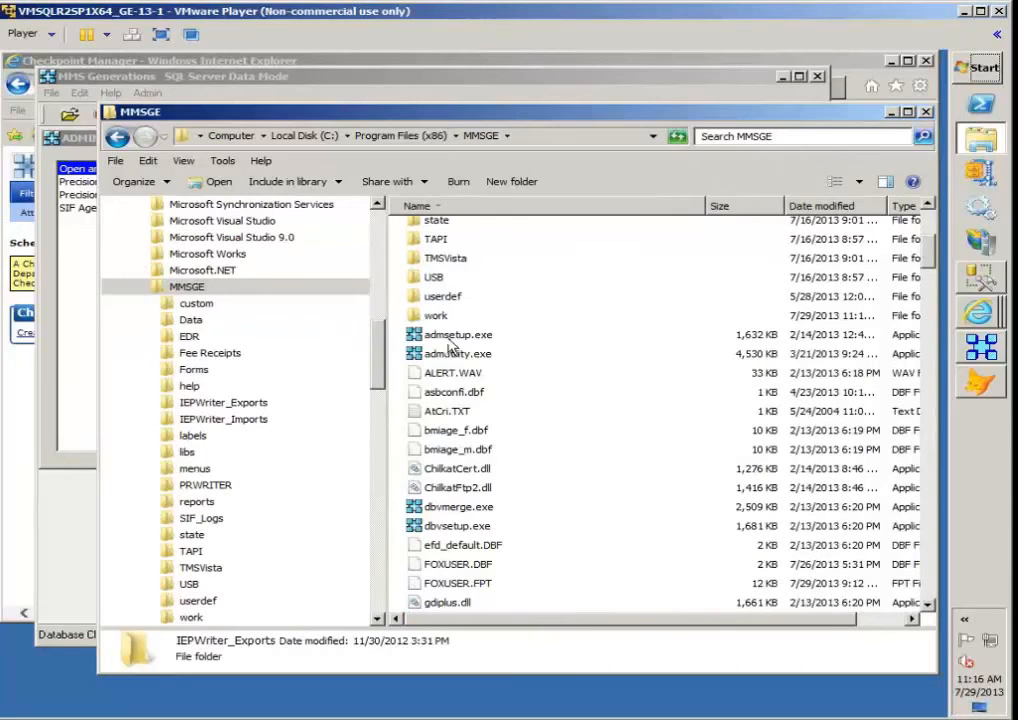
{"action": "left_click", "coordinate": [449, 337]}
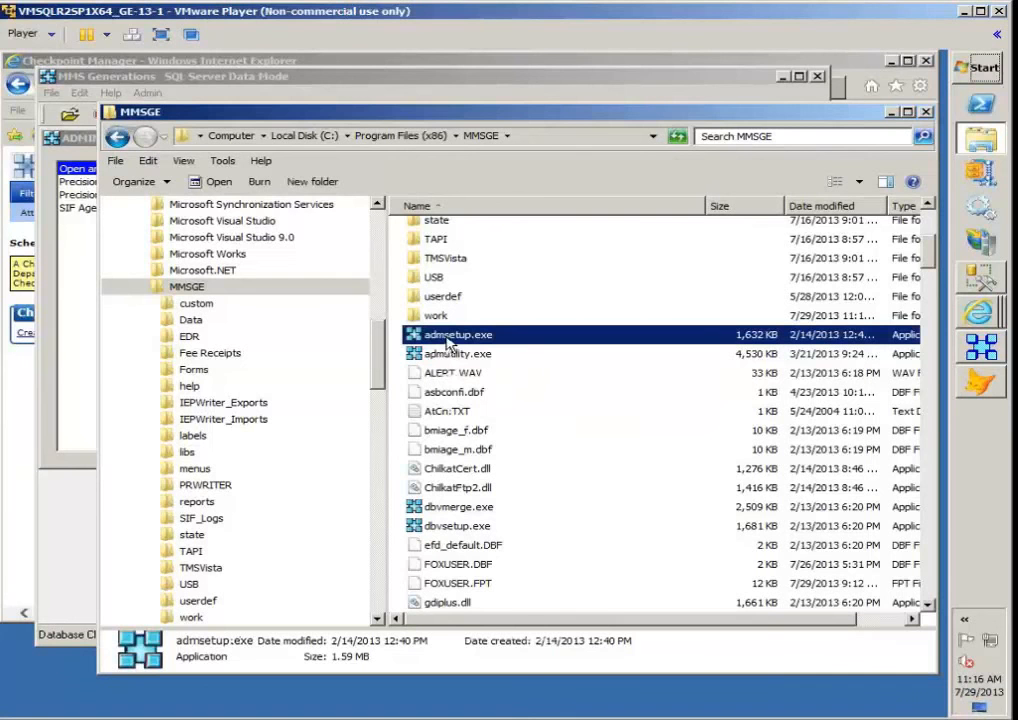
{"action": "double_click", "coordinate": [448, 342]}
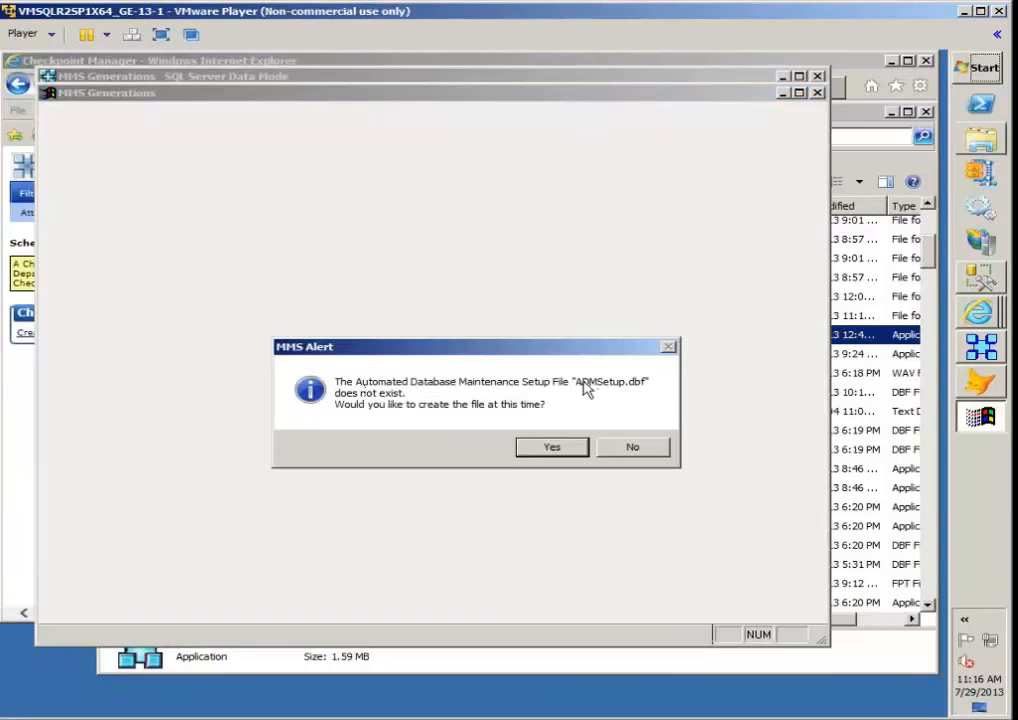
{"action": "left_click", "coordinate": [550, 446]}
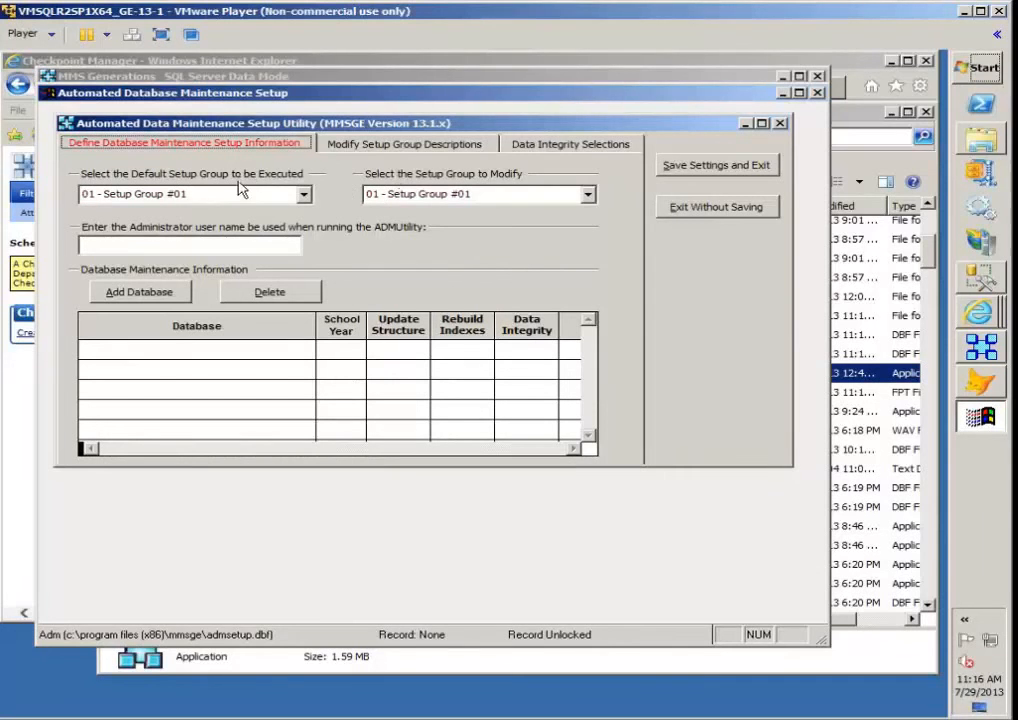
Choose 01 - Setup Group #01 as the setup group to modify and replace its text with "Data Integrity - Full"
{"action": "left_click", "coordinate": [425, 194]}
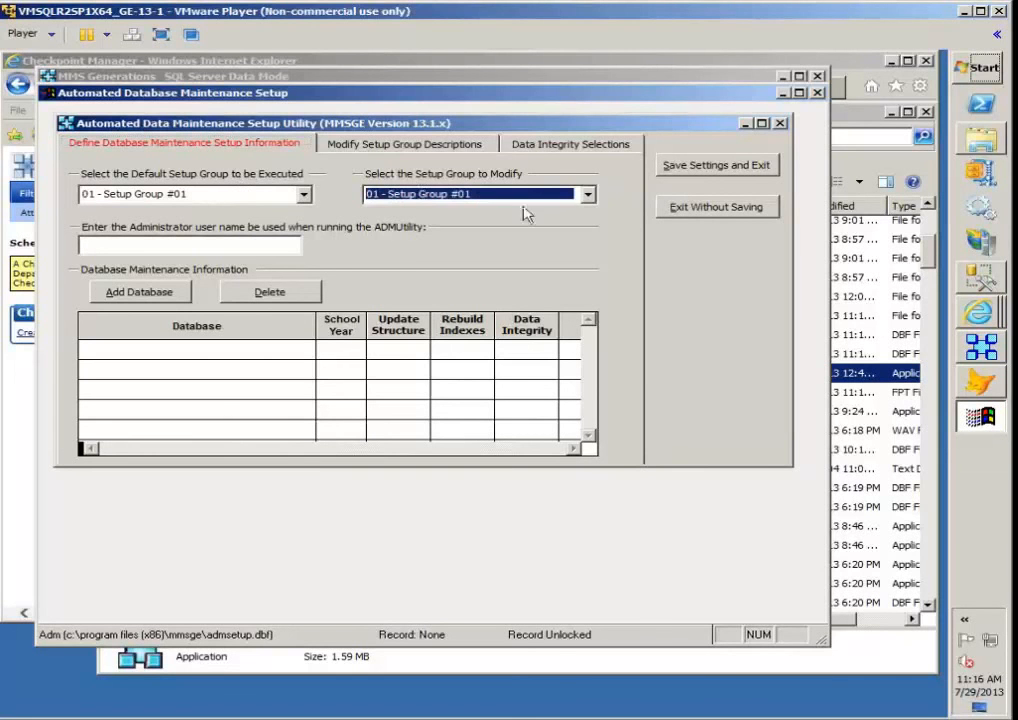
{"action": "left_click", "coordinate": [587, 194]}
{"action": "left_click_drag", "start_coordinate": [589, 218], "coordinate": [611, 305]}
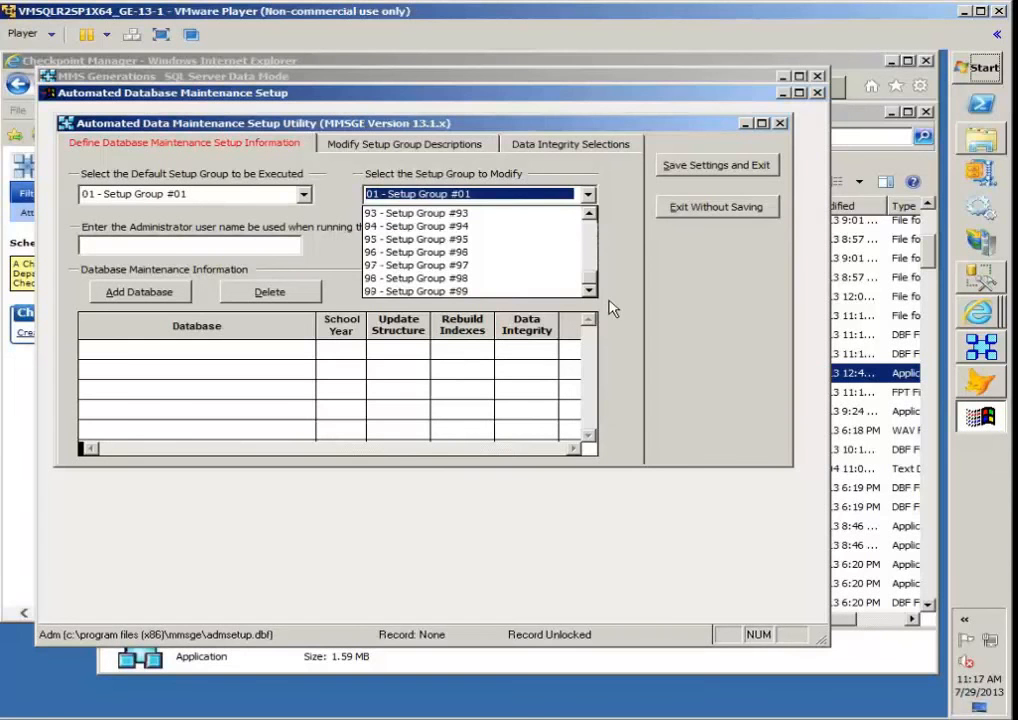
{"action": "scroll", "coordinate": [609, 285], "scroll_direction": "up", "scroll_amount": 20}
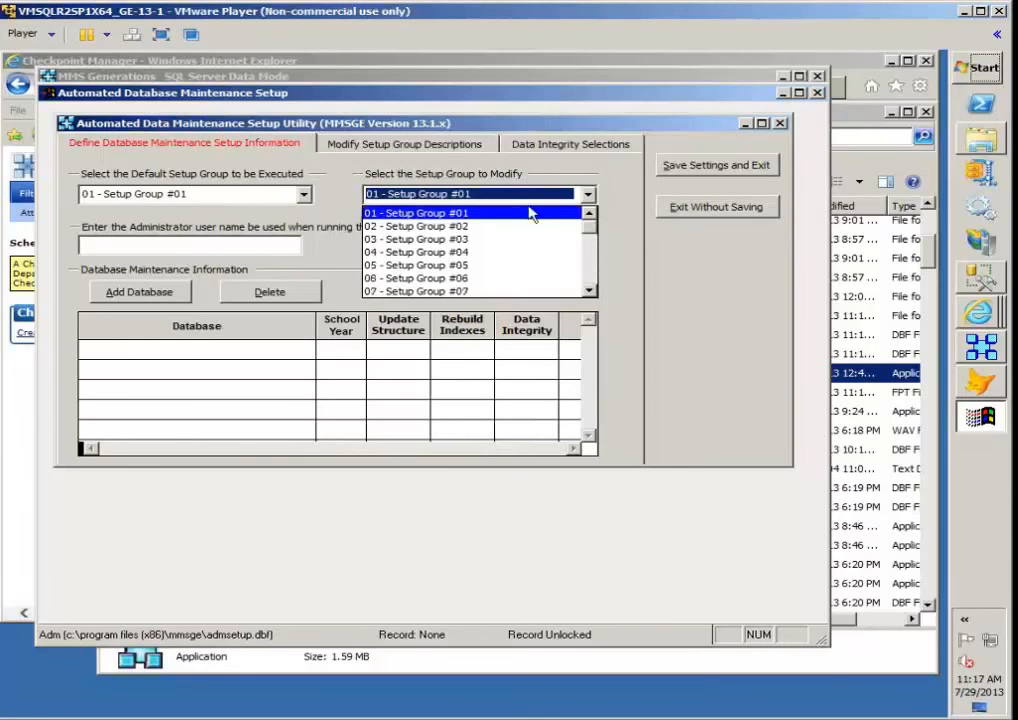
{"action": "left_click", "coordinate": [492, 213]}
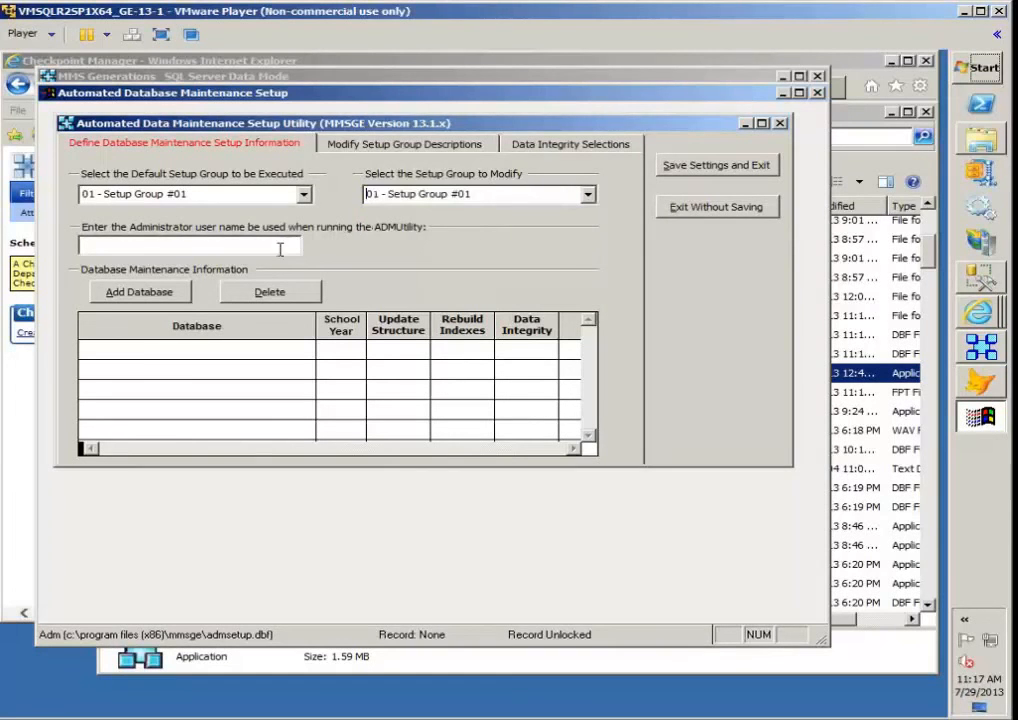
{"action": "left_click", "coordinate": [409, 199]}
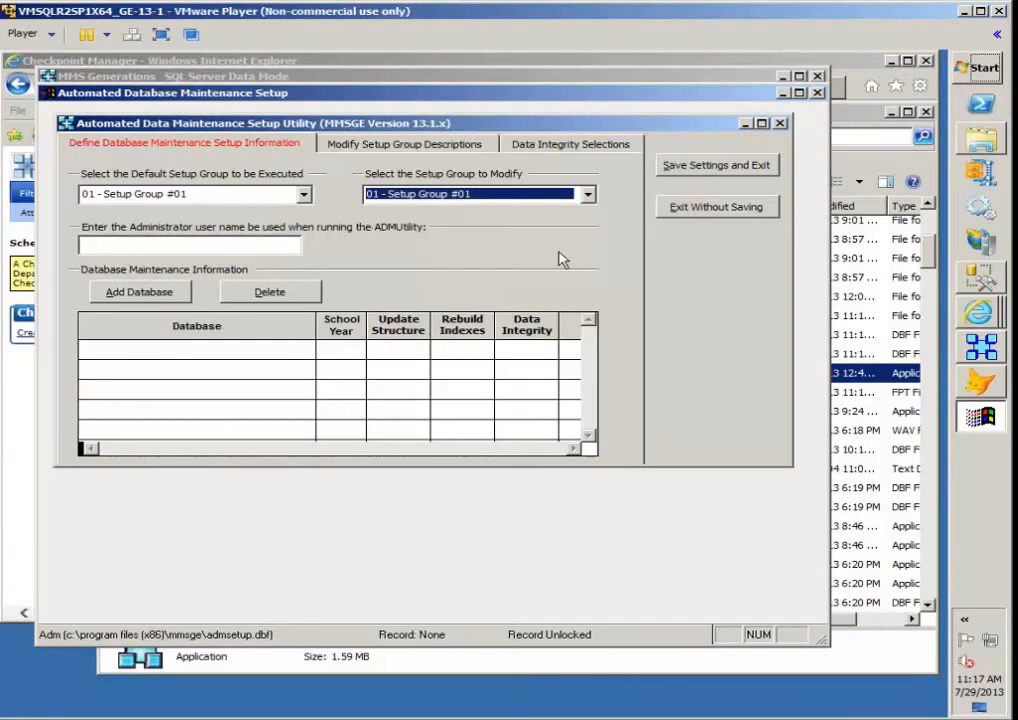
{"action": "type", "text": "Data Integrity - Full"}
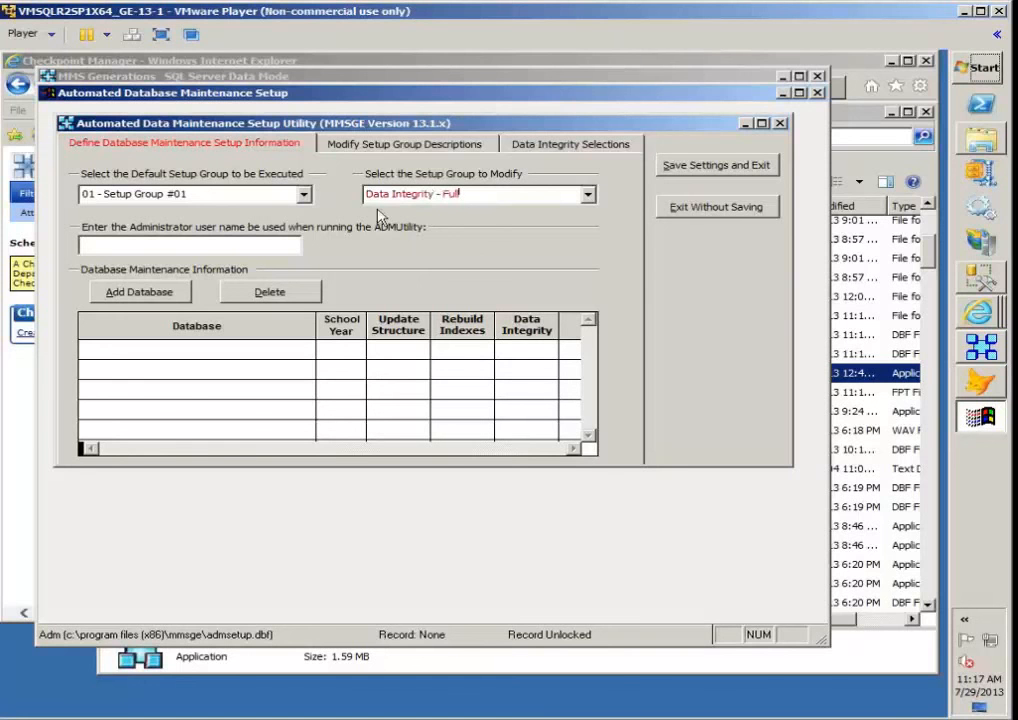
Enter Administrator as the ADMUtility user name and add the DISTRICT.MDF database to the maintenance list
{"action": "left_click", "coordinate": [150, 241]}
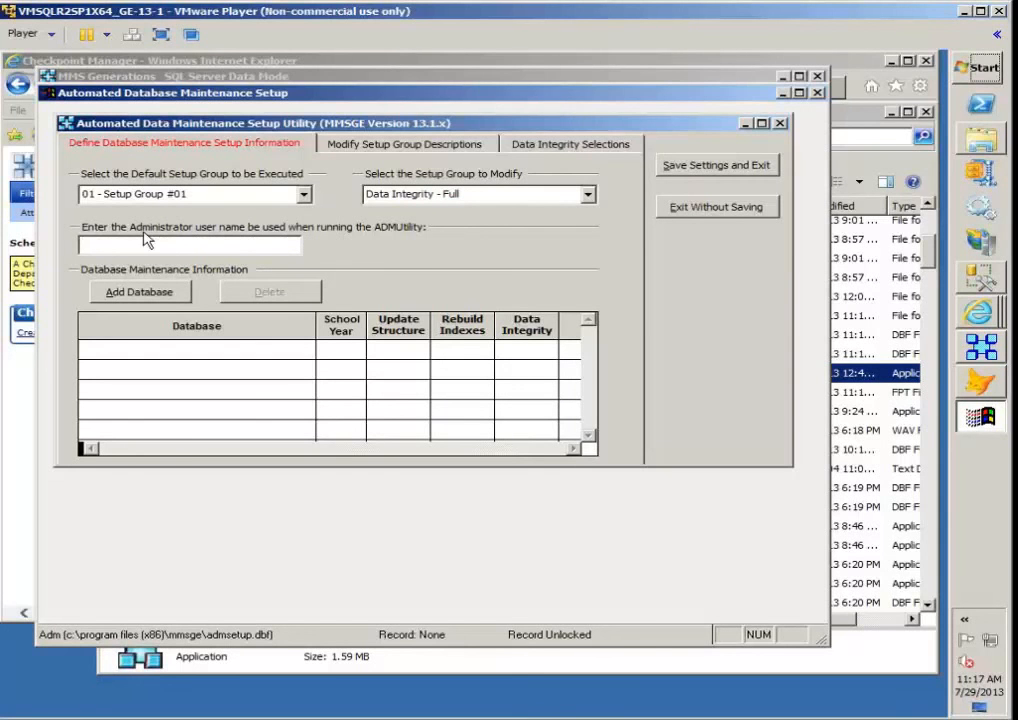
{"action": "type", "text": "Administrator"}
{"action": "left_click", "coordinate": [155, 291]}
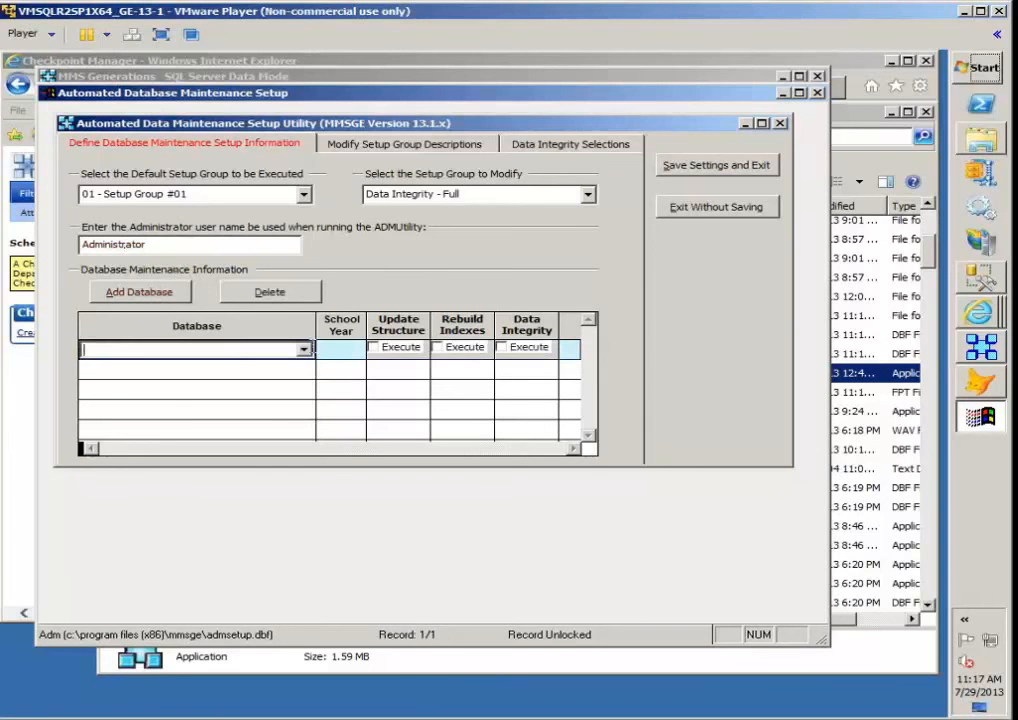
{"action": "left_click", "coordinate": [303, 349]}
{"action": "left_click", "coordinate": [236, 378]}
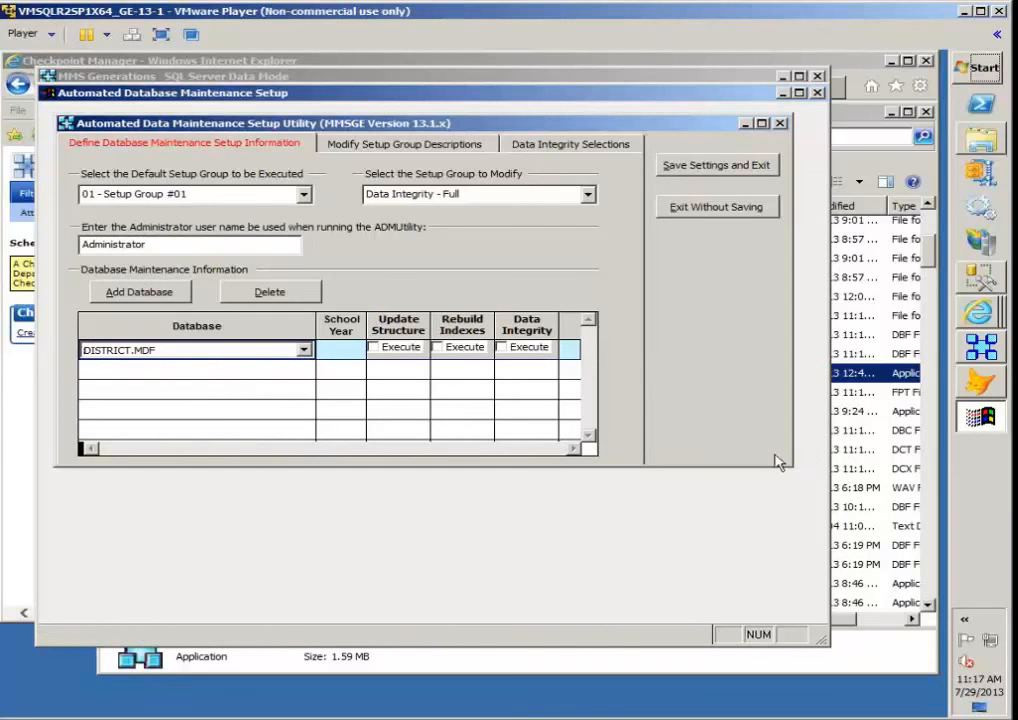
Set the DISTRICT.MDF school year to 13-14 and enable Update Structure execution for it
{"action": "left_click", "coordinate": [350, 347]}
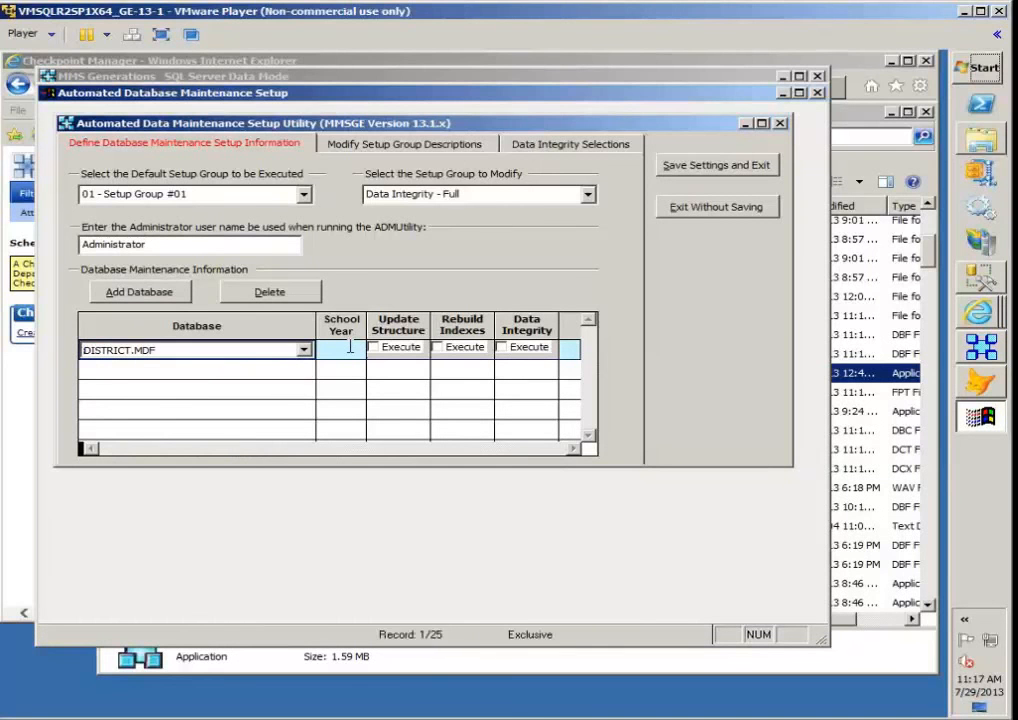
{"action": "left_click", "coordinate": [354, 349]}
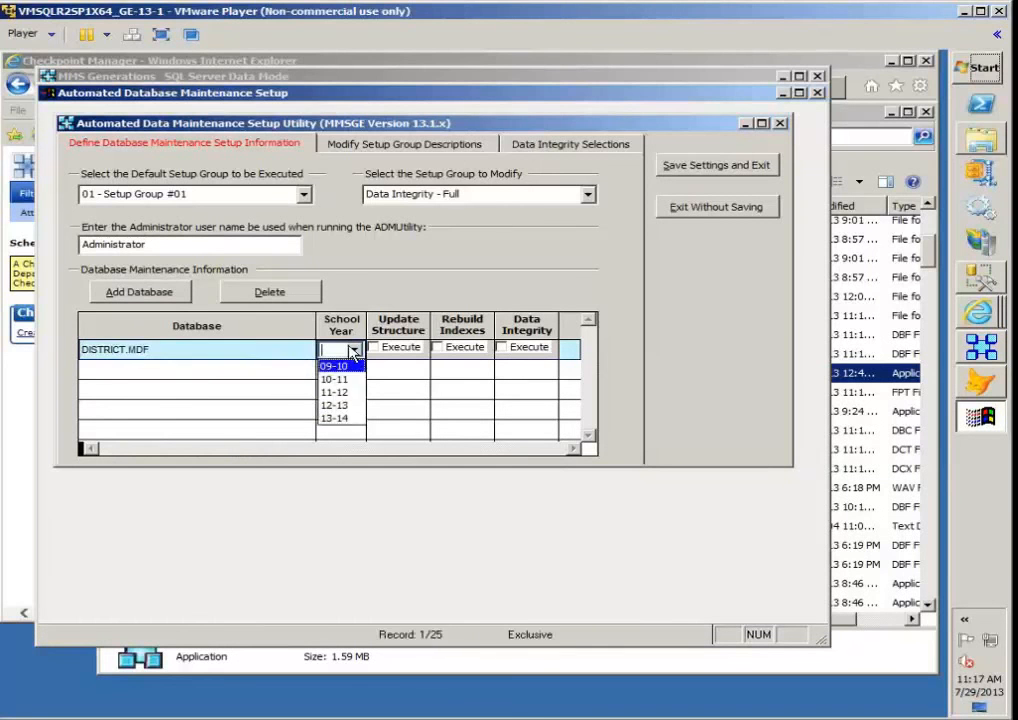
{"action": "left_click", "coordinate": [344, 408]}
{"action": "left_click", "coordinate": [356, 351]}
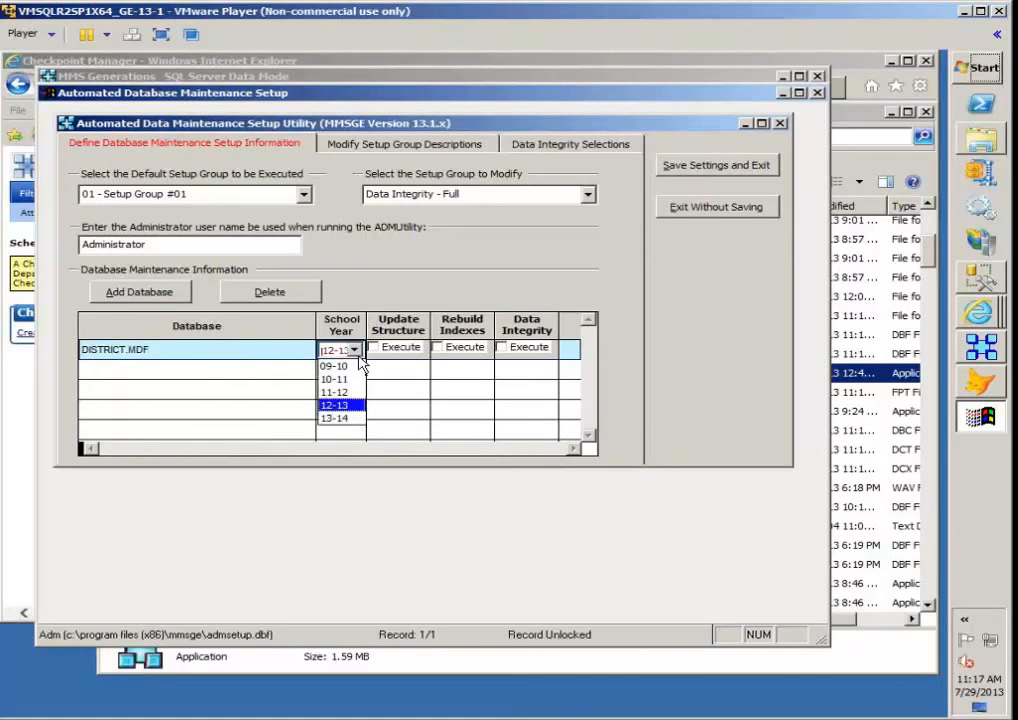
{"action": "left_click", "coordinate": [354, 418]}
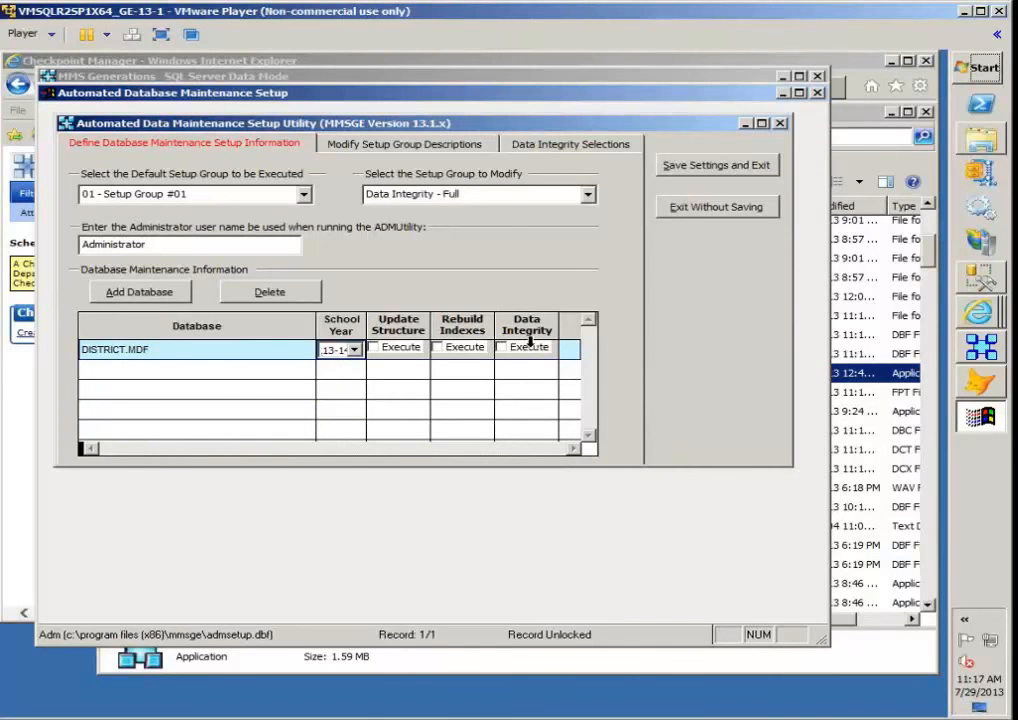
{"action": "left_click", "coordinate": [375, 348]}
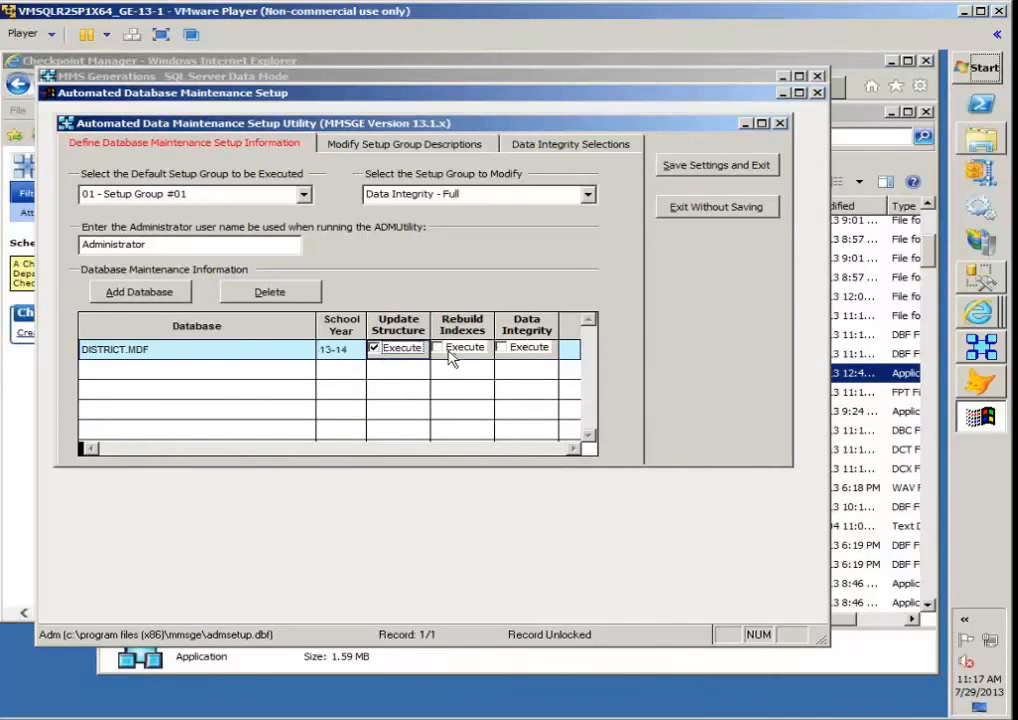
Enable Rebuild Indexes and Data Integrity execution for DISTRICT.MDF, and disable its Update Structure execution
{"action": "left_click", "coordinate": [437, 347]}
{"action": "left_click", "coordinate": [501, 347]}
{"action": "left_click", "coordinate": [375, 348]}
Change the description of setup group number 1 to "Full Data Integrity and Rebuild Indexes"
{"action": "left_click", "coordinate": [421, 150]}
{"action": "left_click_drag", "start_coordinate": [272, 211], "coordinate": [160, 211]}
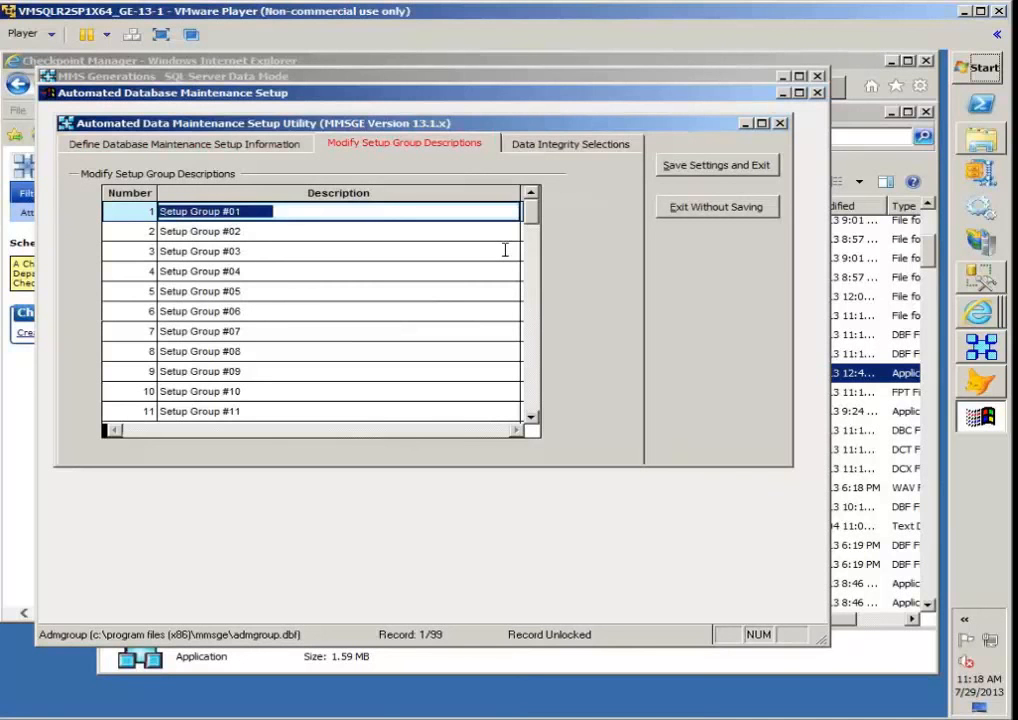
{"action": "type", "text": "Full Data Integrit"}
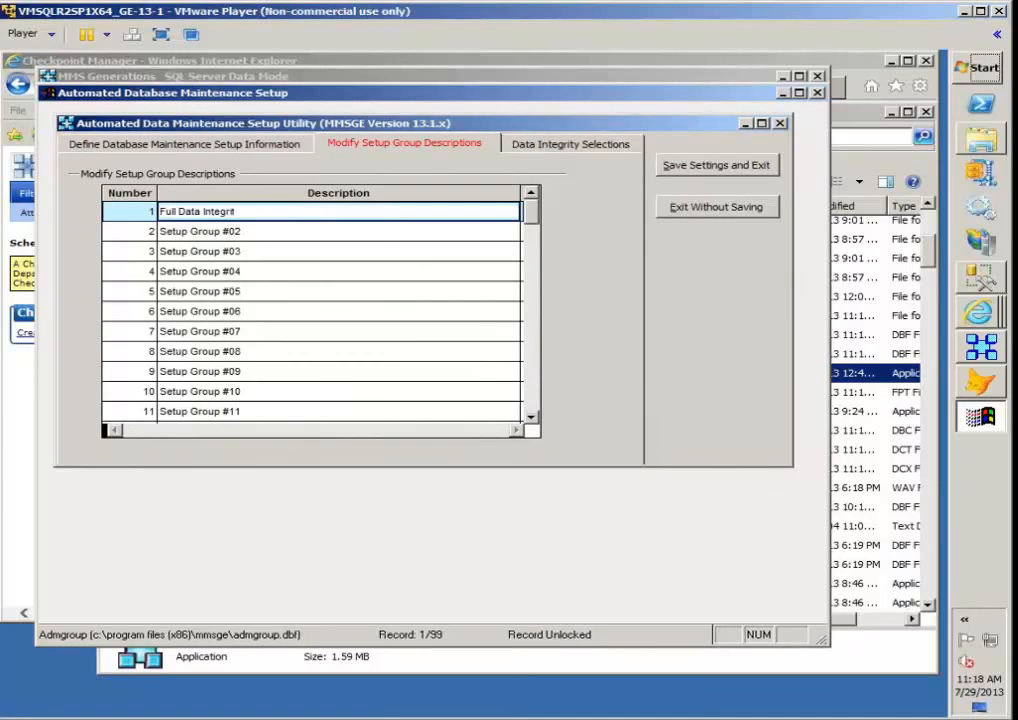
{"action": "type", "text": "y and Rebuild Indexes"}
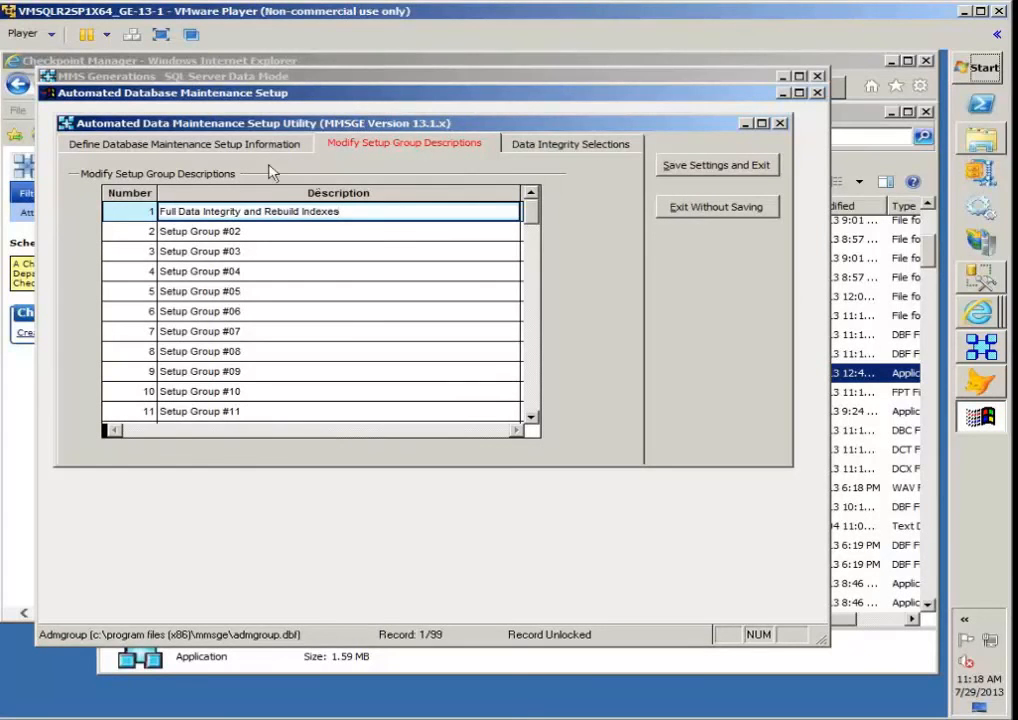
Choose 01 - Full Data Integrity and Rebuild Indexes as the setup group to modify
{"action": "left_click", "coordinate": [216, 148]}
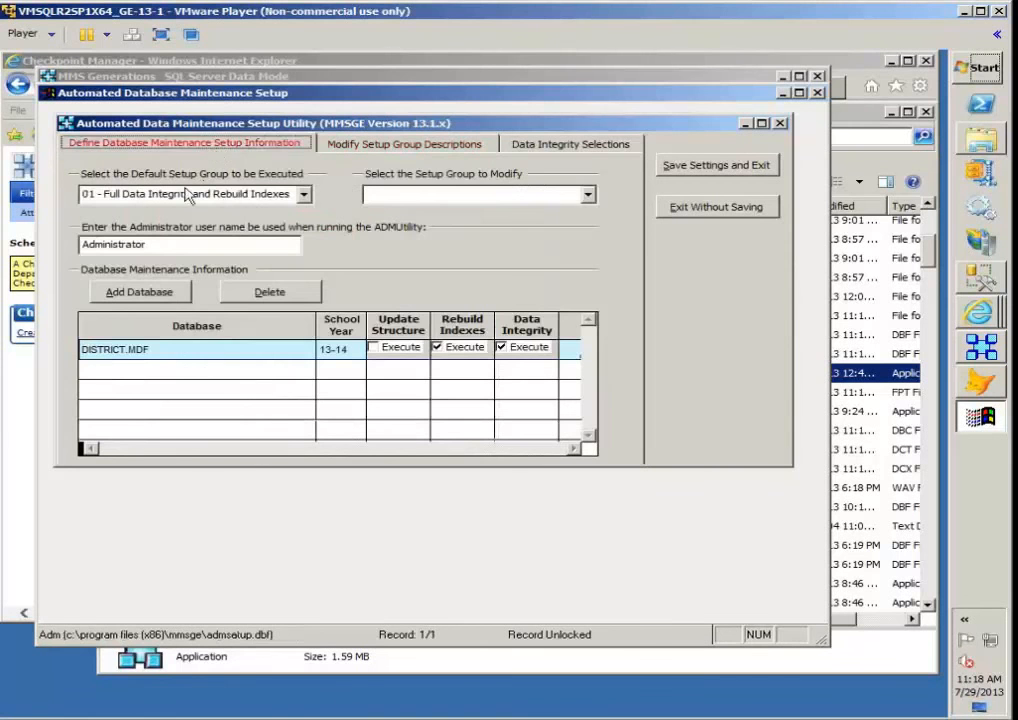
{"action": "left_click", "coordinate": [588, 196]}
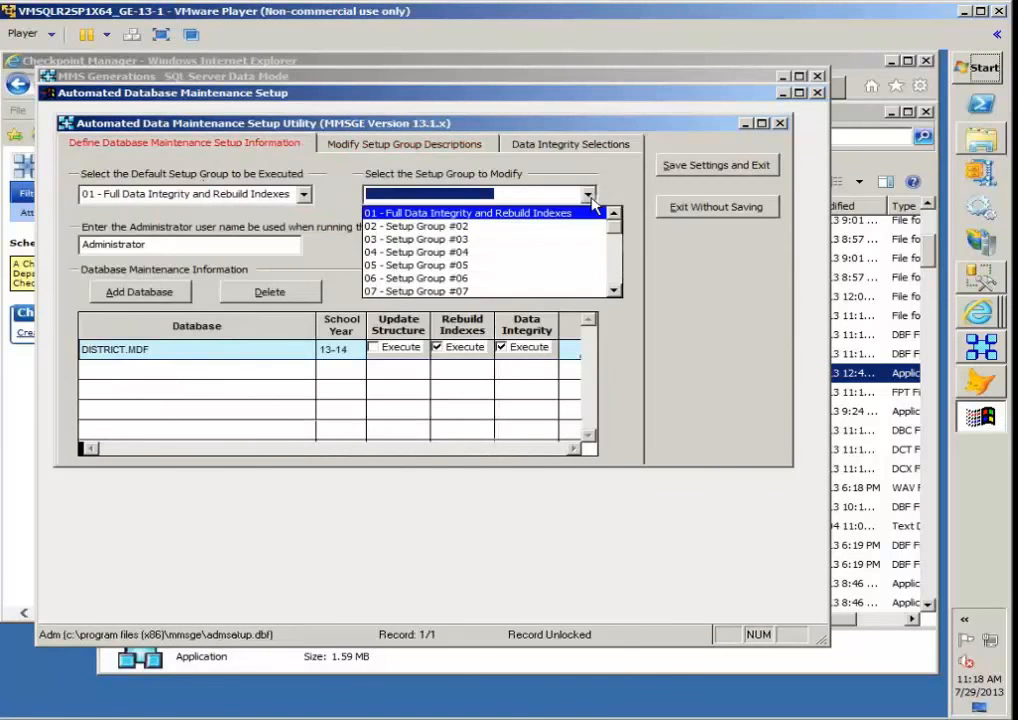
{"action": "left_click", "coordinate": [563, 213]}
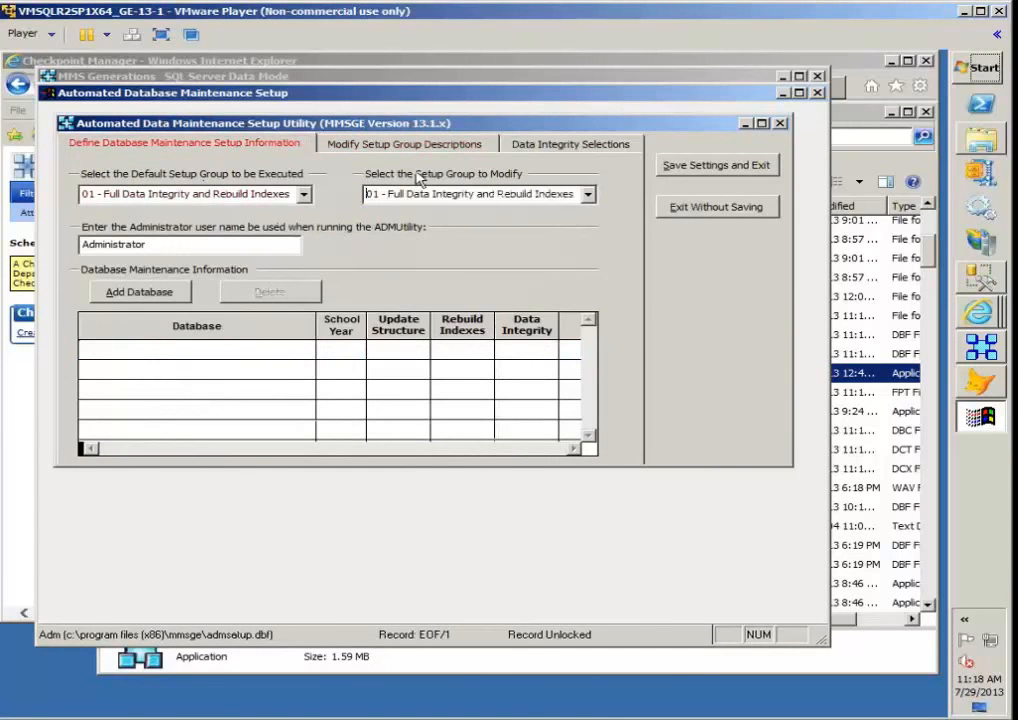
Select the Data Integrity operations to process, leaving out Remove Invalid Grade Records and Remove Invalid Student Skills Group Records
{"action": "left_click", "coordinate": [537, 149]}
{"action": "left_click", "coordinate": [327, 196]}
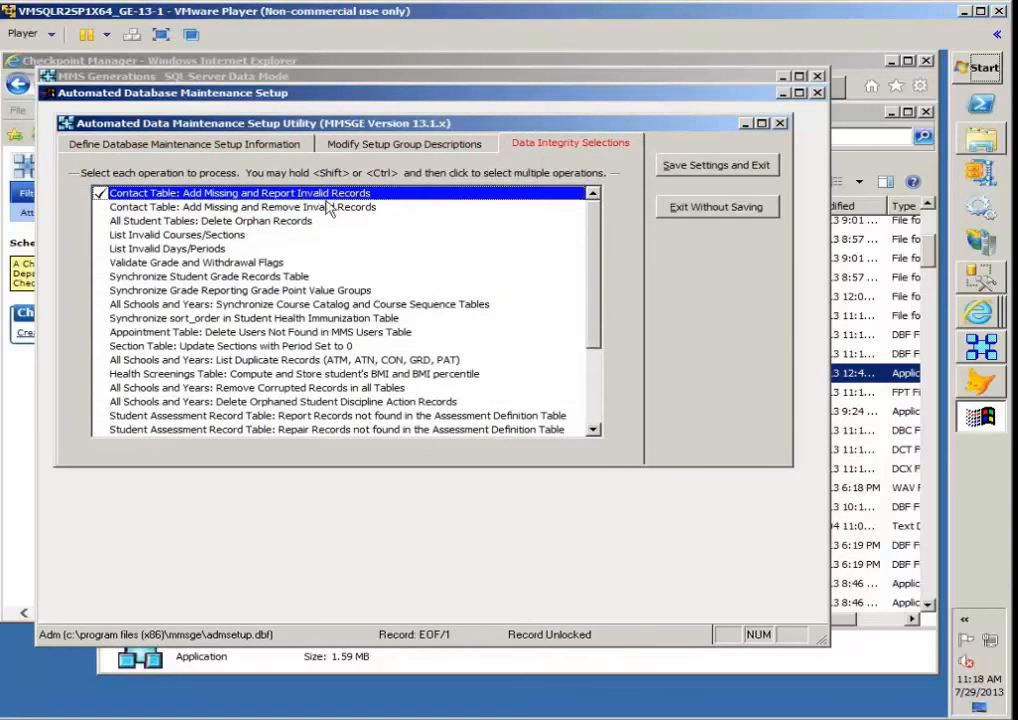
{"action": "scroll", "coordinate": [591, 290], "scroll_direction": "down", "scroll_amount": 3}
{"action": "left_click", "coordinate": [573, 388]}
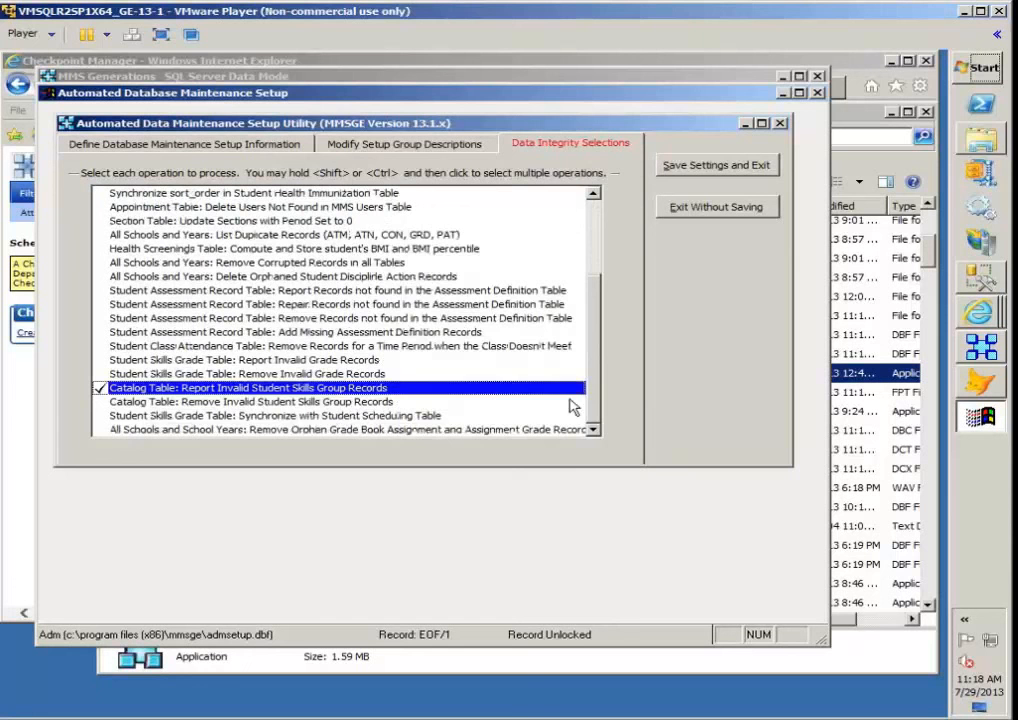
{"action": "left_click", "coordinate": [270, 430]}
{"action": "left_click_drag", "start_coordinate": [599, 411], "coordinate": [597, 230]}
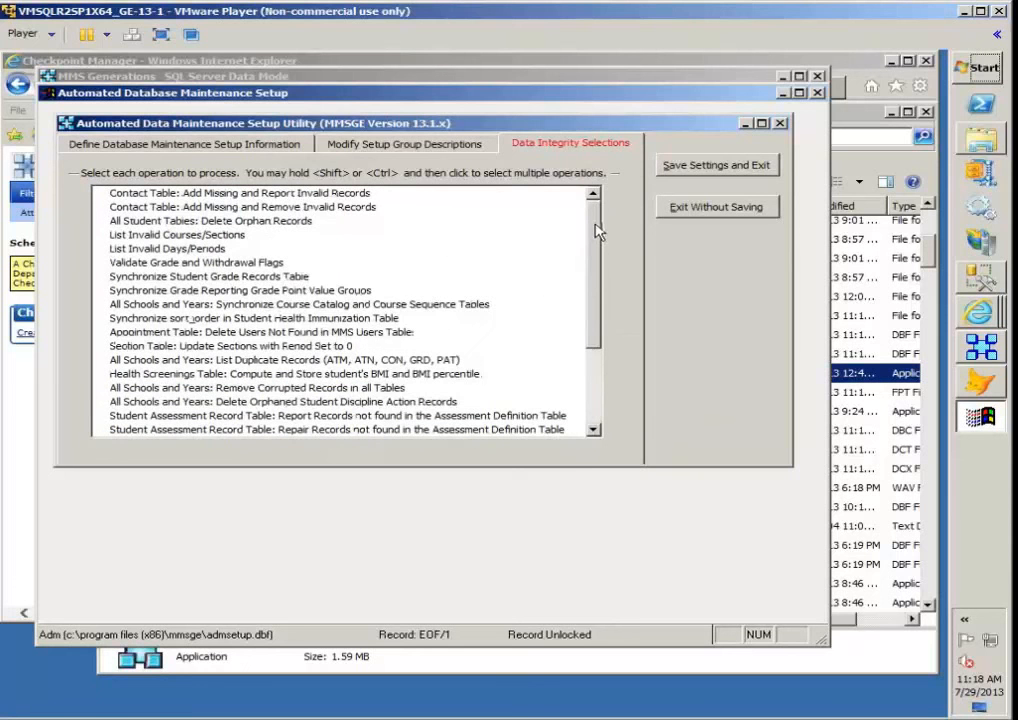
{"action": "left_click", "coordinate": [382, 194], "text": "shift"}
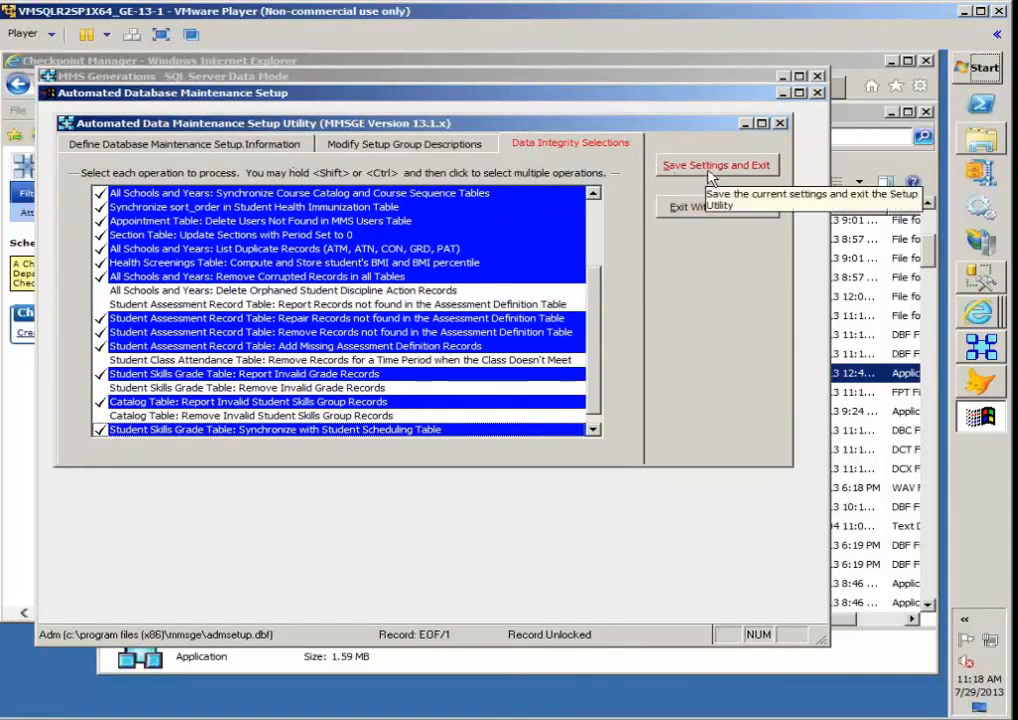
Add the DISTRICT.MDF database to the setup group's maintenance list with school year 13-14
{"action": "left_click", "coordinate": [295, 146]}
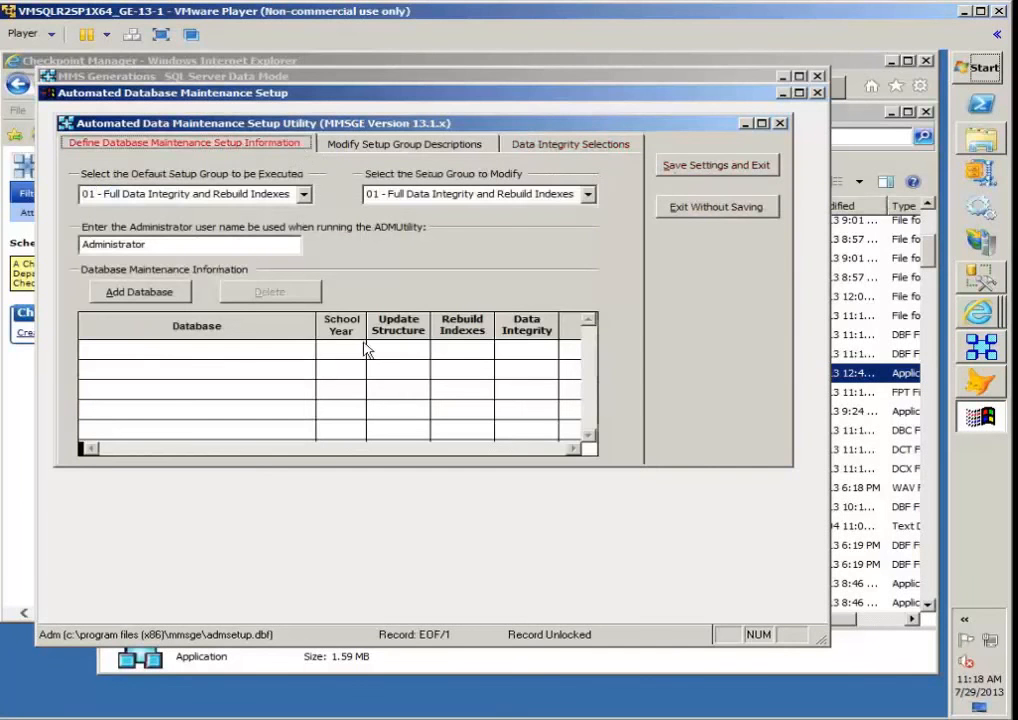
{"action": "left_click", "coordinate": [128, 298]}
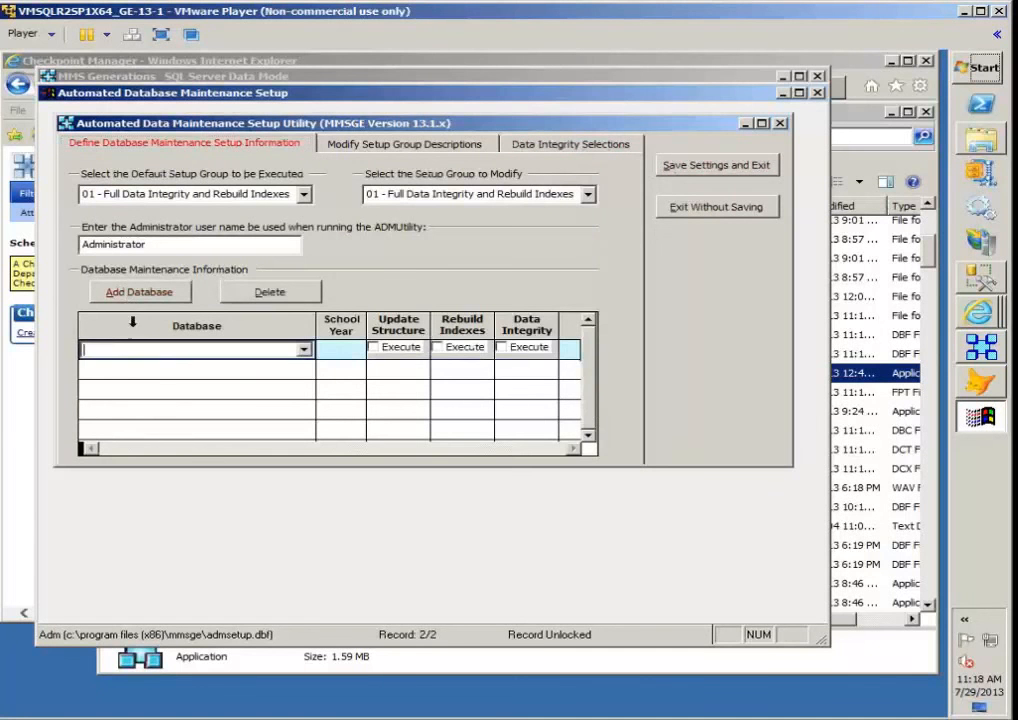
{"action": "left_click", "coordinate": [303, 349]}
{"action": "left_click", "coordinate": [227, 380]}
{"action": "left_click", "coordinate": [341, 349]}
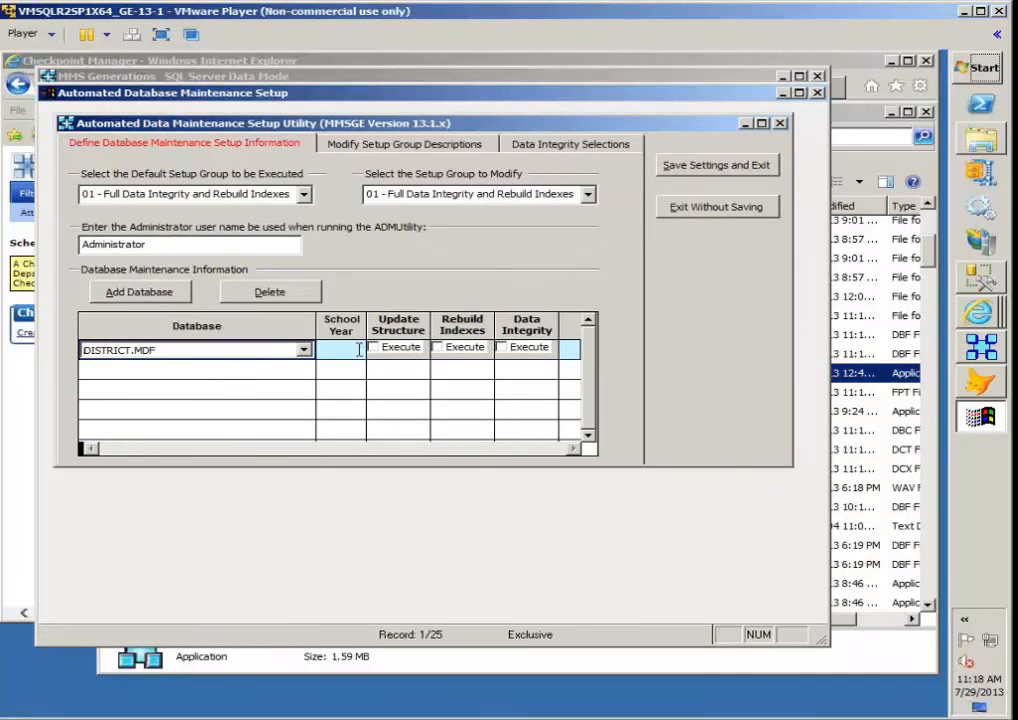
{"action": "left_click", "coordinate": [354, 349]}
{"action": "left_click", "coordinate": [352, 418]}
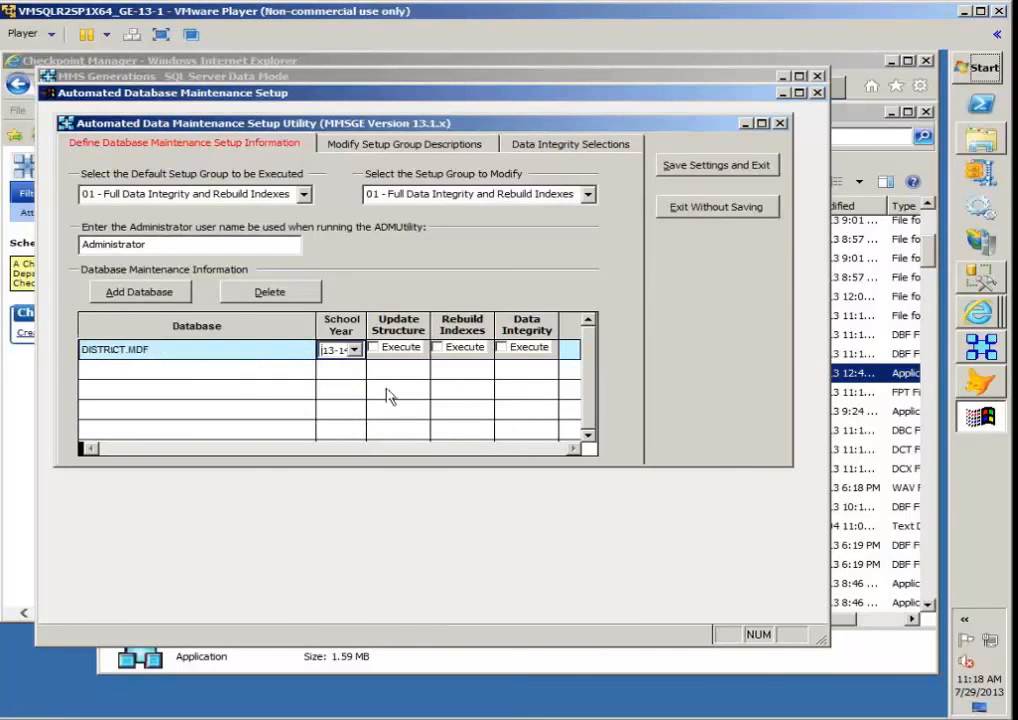
Enable Rebuild Indexes and Data Integrity execution for the newly added database, then save the settings and exit the setup utility
{"action": "left_click", "coordinate": [440, 348]}
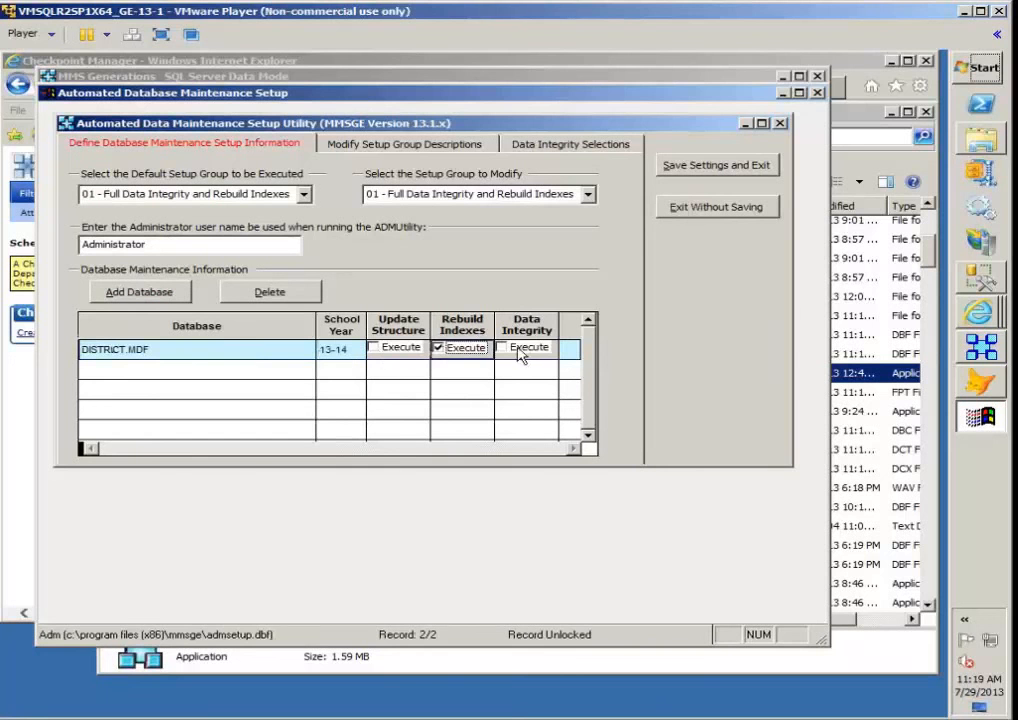
{"action": "left_click", "coordinate": [505, 348]}
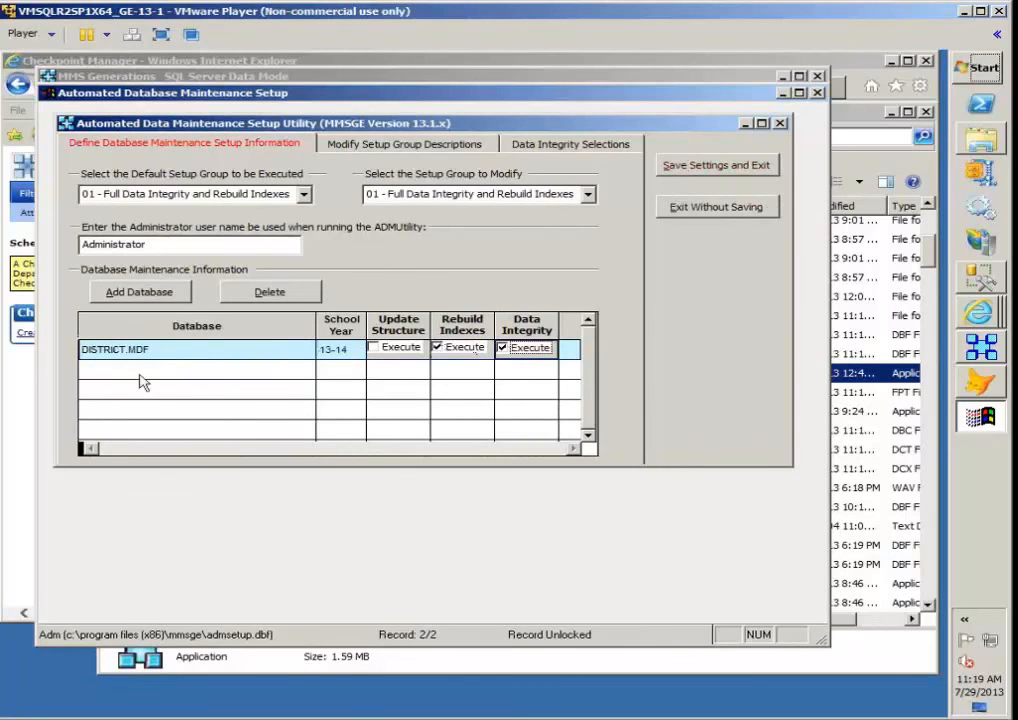
{"action": "left_click", "coordinate": [702, 176]}
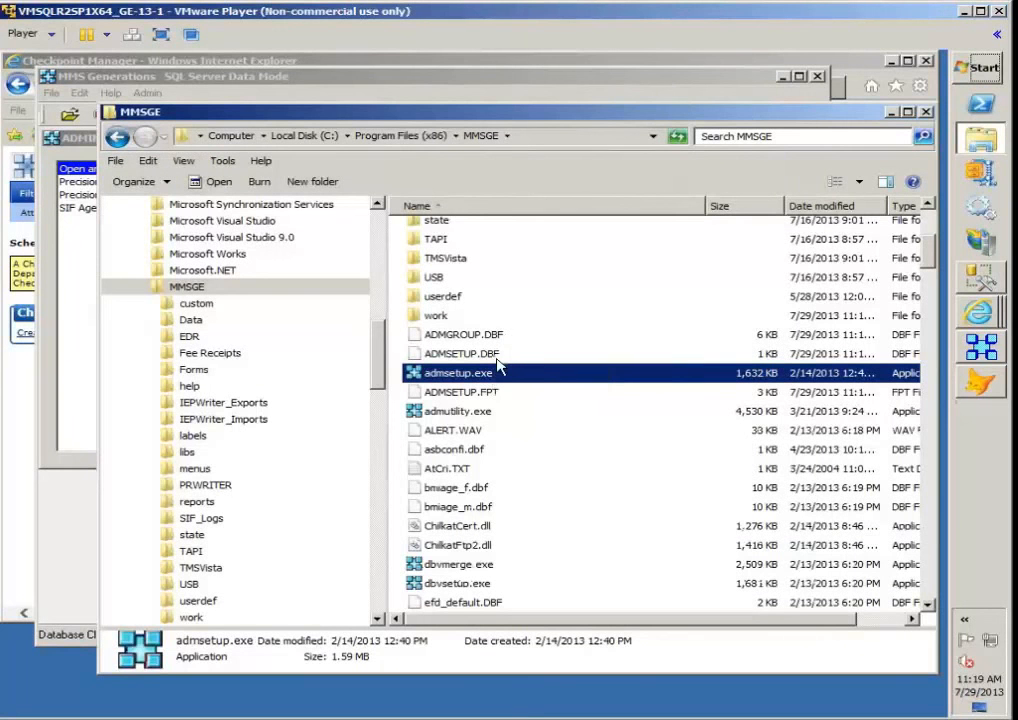
{"action": "left_click", "coordinate": [444, 413]}
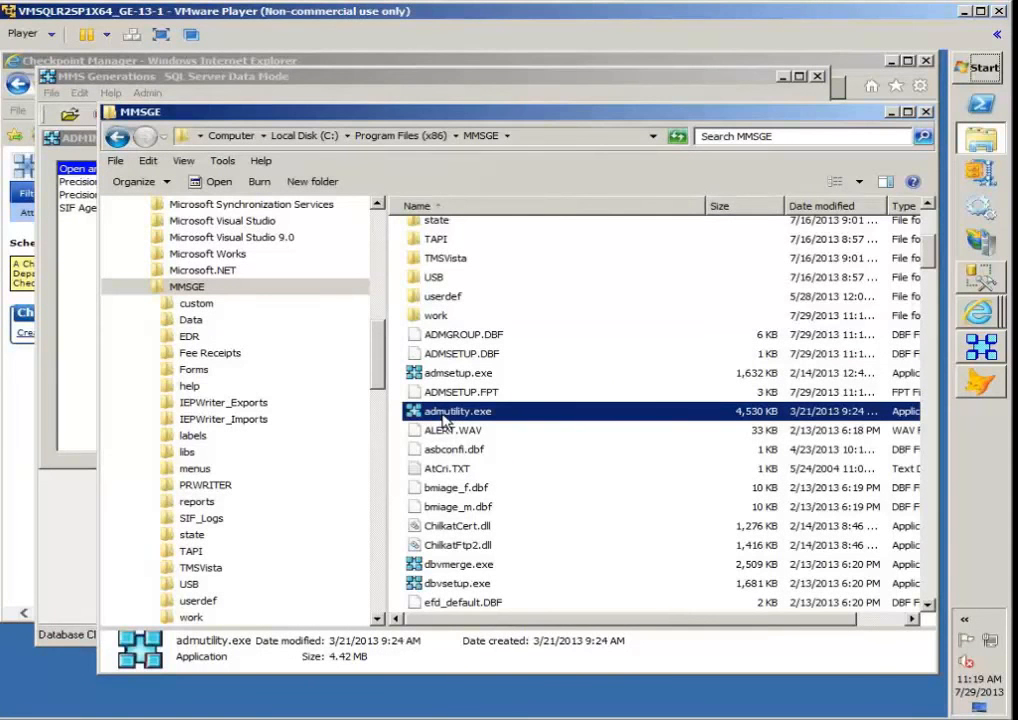
{"action": "right_click", "coordinate": [444, 420]}
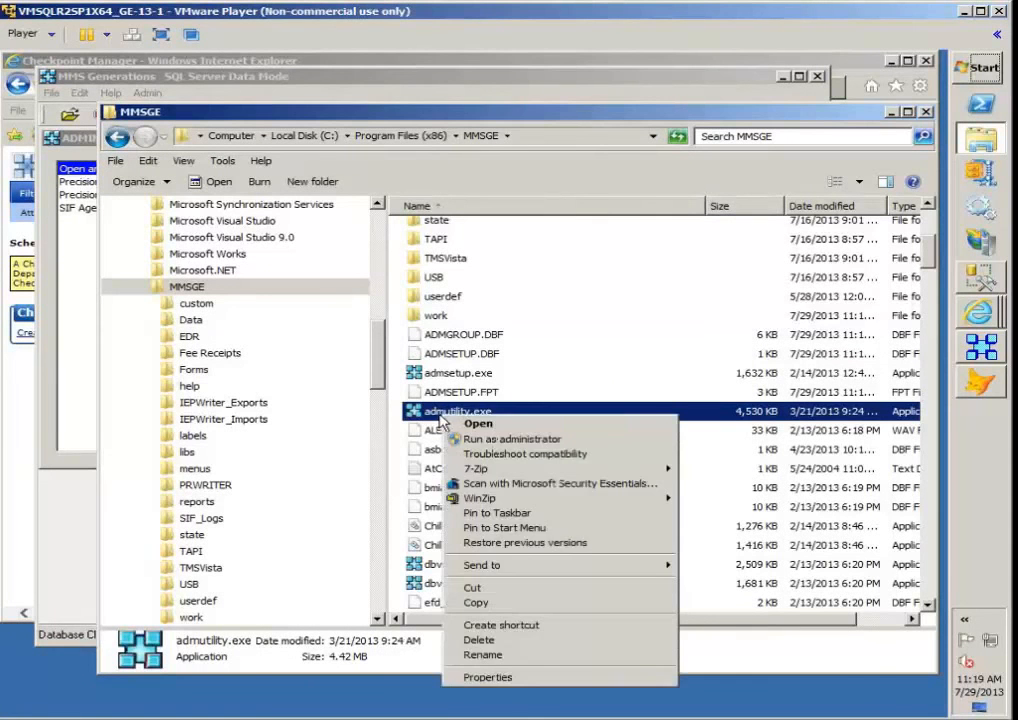
{"action": "left_click", "coordinate": [410, 414]}
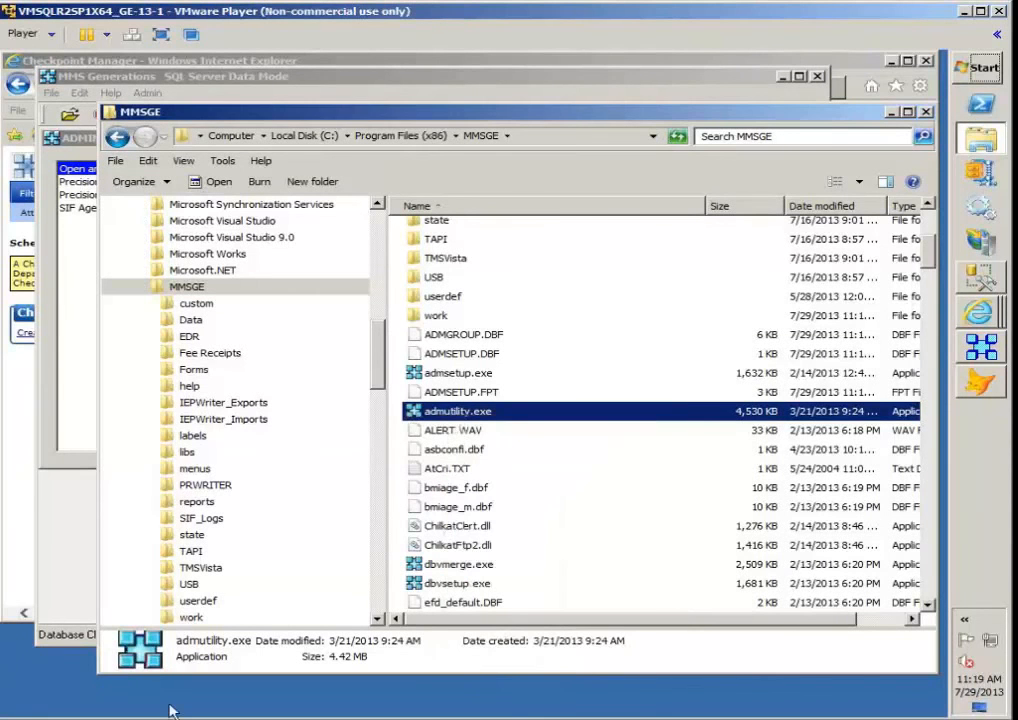
Open Task Scheduler from the Windows administrative tools and show the Task Scheduler Library
{"action": "left_click", "coordinate": [971, 80]}
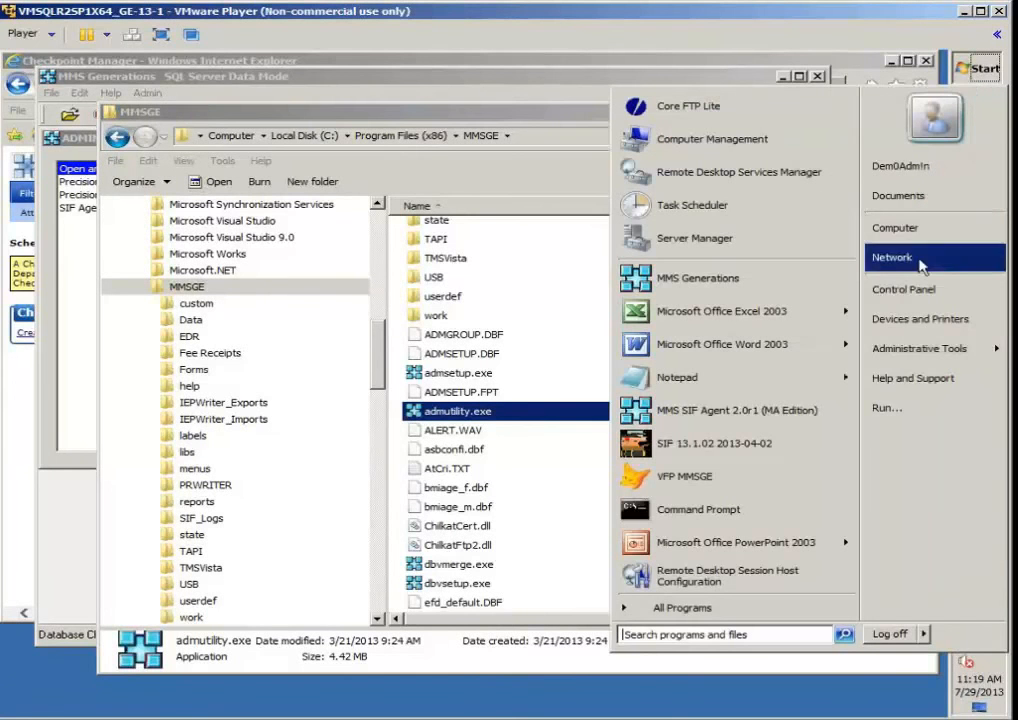
{"action": "mouse_move", "coordinate": [903, 365]}
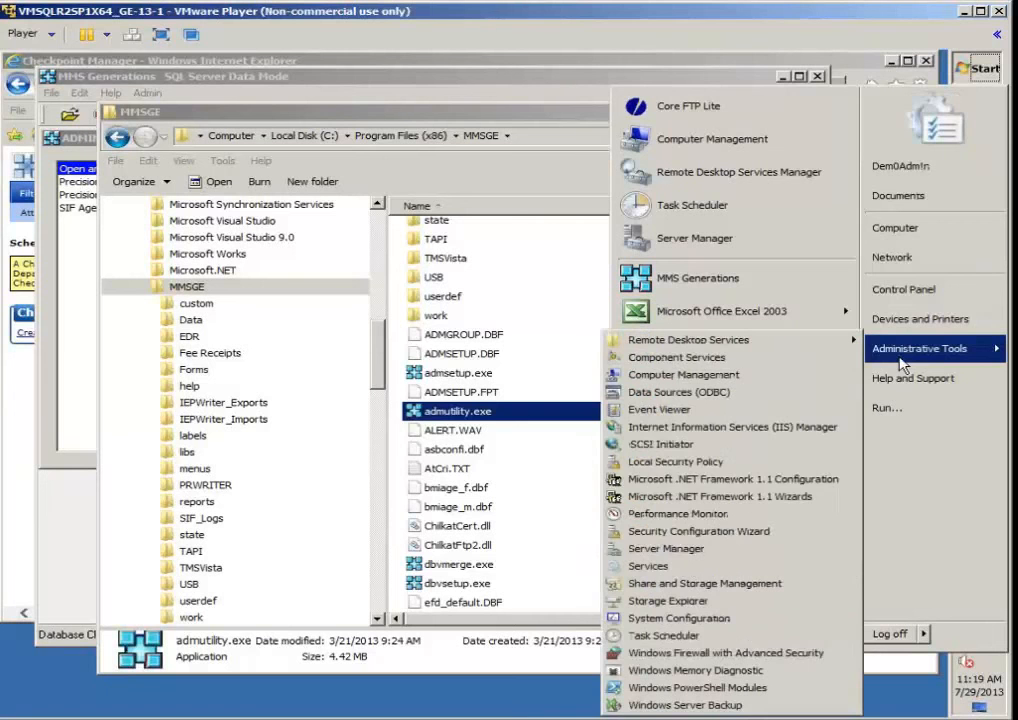
{"action": "left_click", "coordinate": [674, 638]}
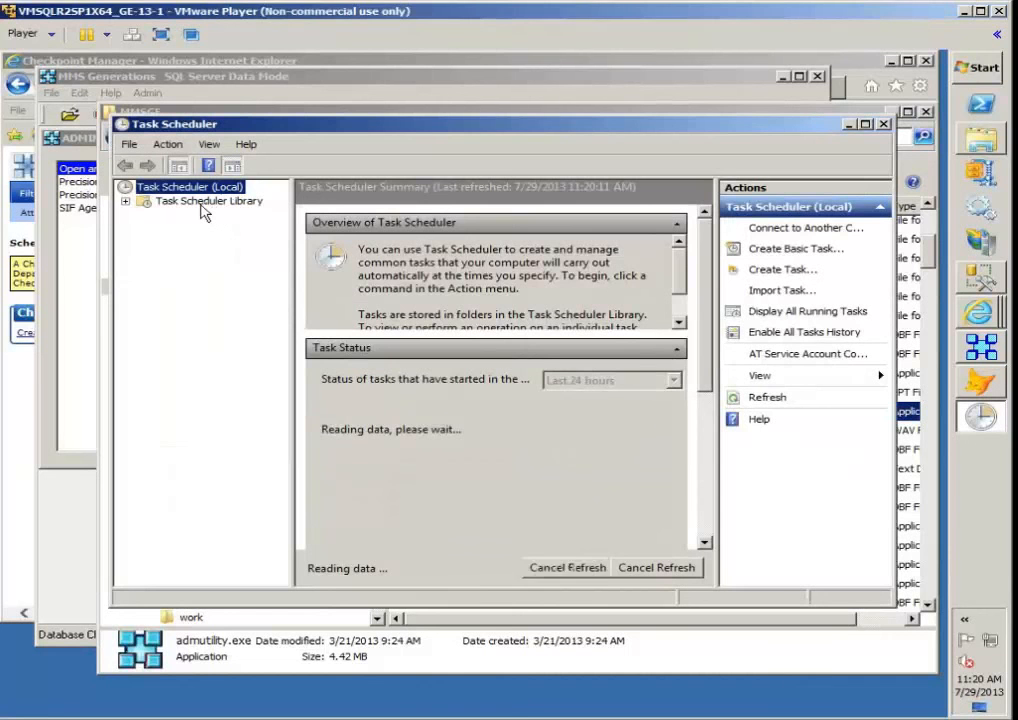
{"action": "left_click", "coordinate": [201, 204]}
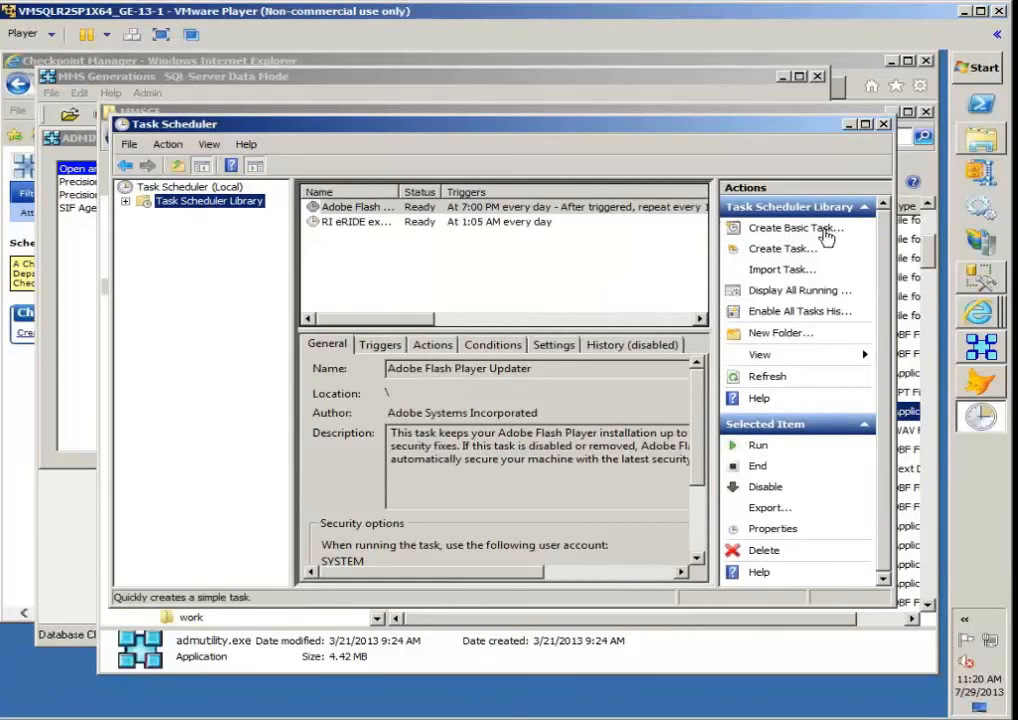
Start creating a basic task and name it "MMS Admin Utility"
{"action": "left_click", "coordinate": [826, 235]}
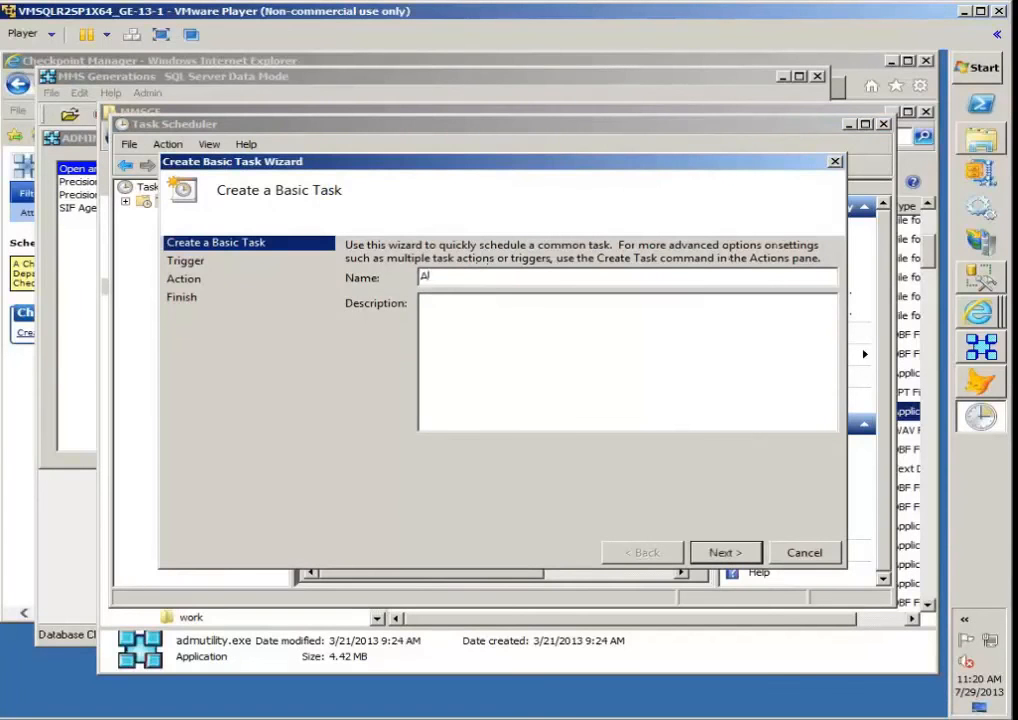
{"action": "key", "text": "BackSpace"}
{"action": "type", "text": "MMS Admin Utility"}
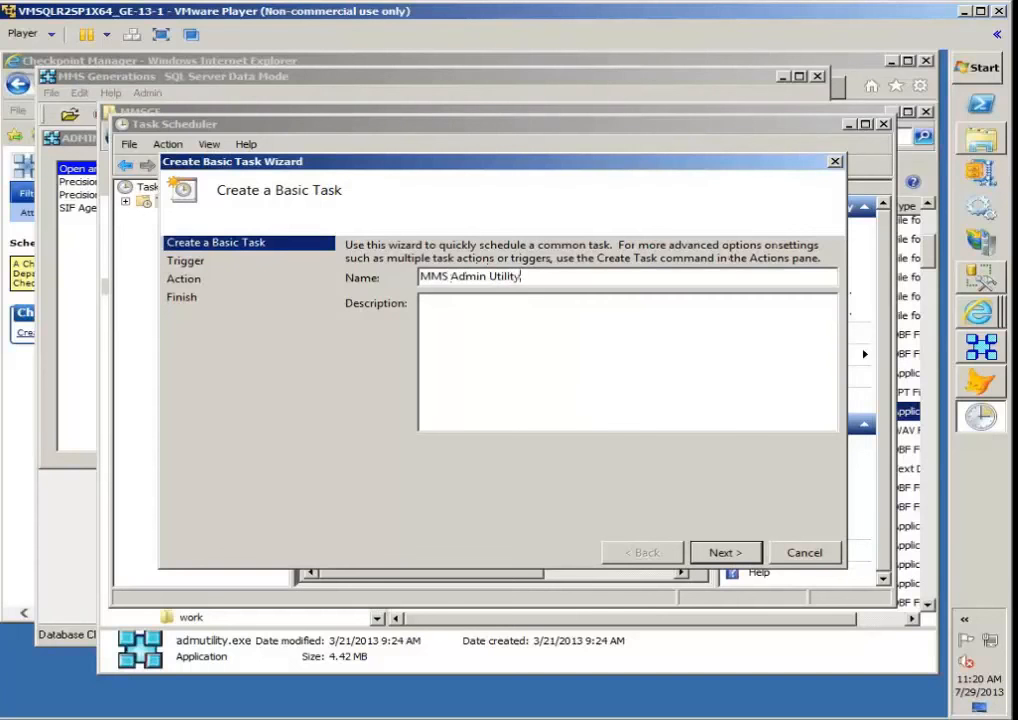
{"action": "left_click", "coordinate": [726, 553]}
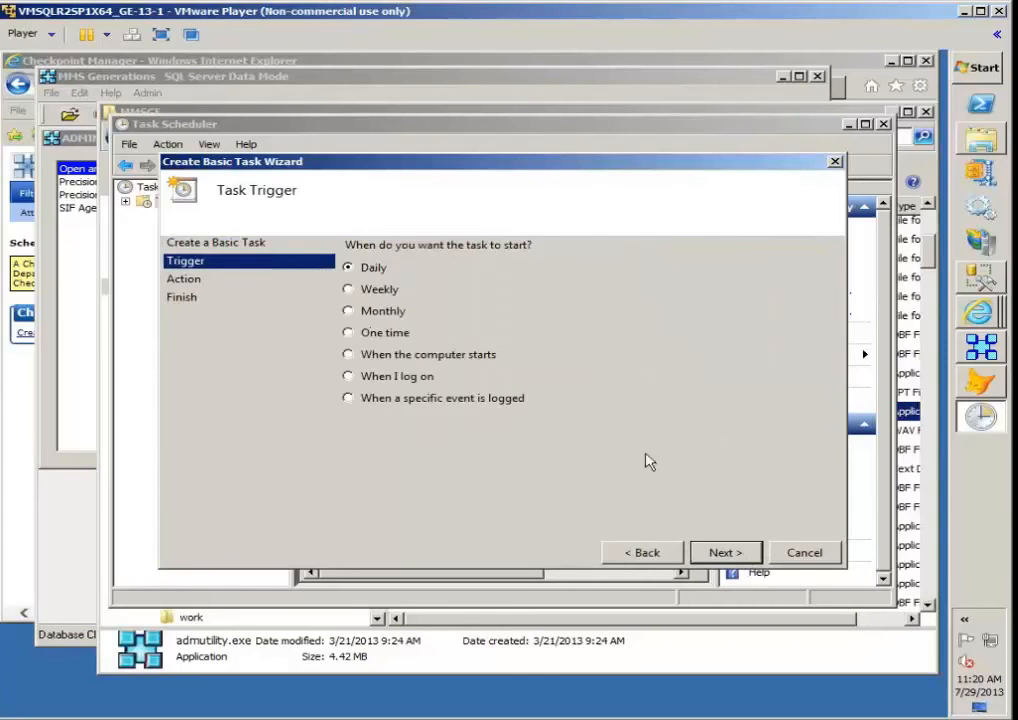
Set the task to run daily at 11:20:51 PM from 7/29/2013, recurring every 1 day
{"action": "left_click", "coordinate": [717, 552]}
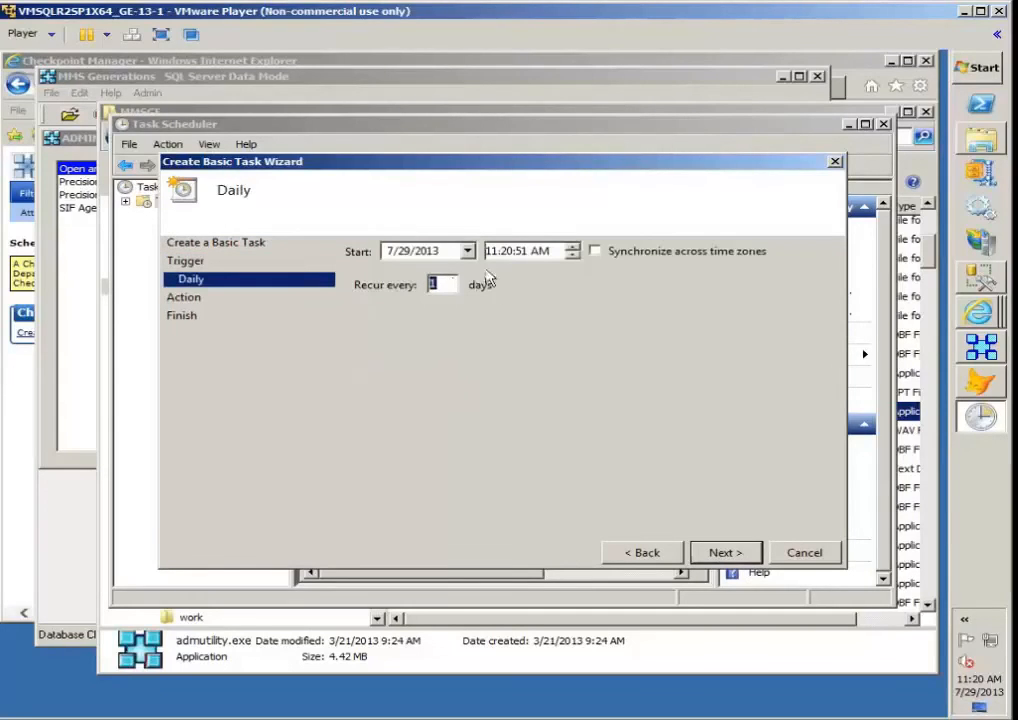
{"action": "left_click", "coordinate": [539, 251]}
{"action": "key", "text": "p"}
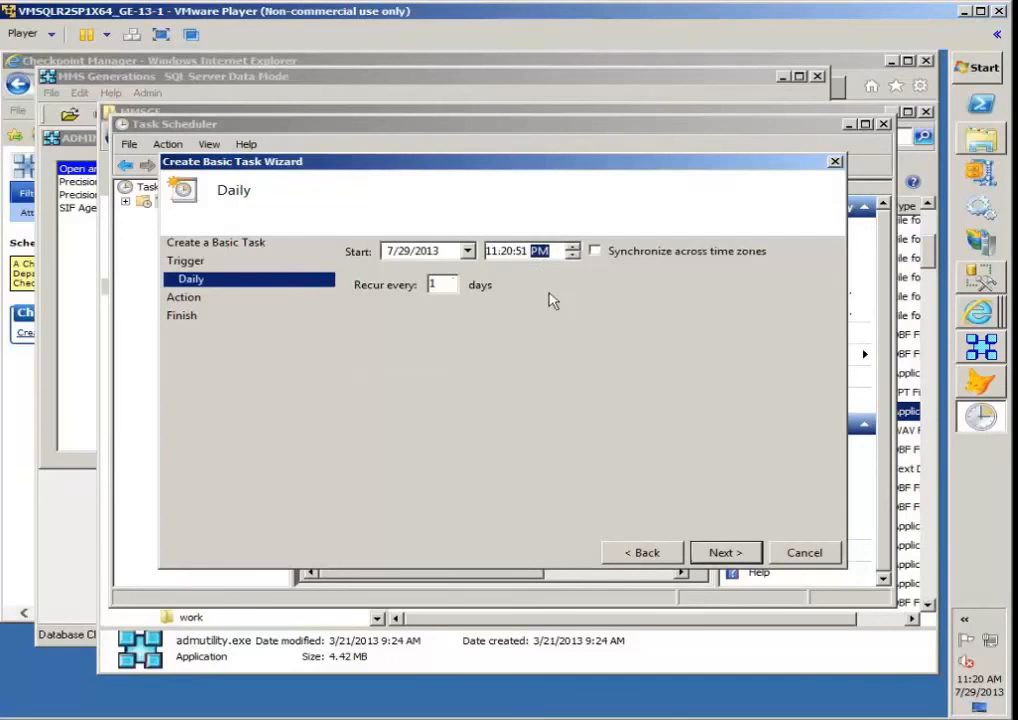
{"action": "left_click", "coordinate": [722, 552]}
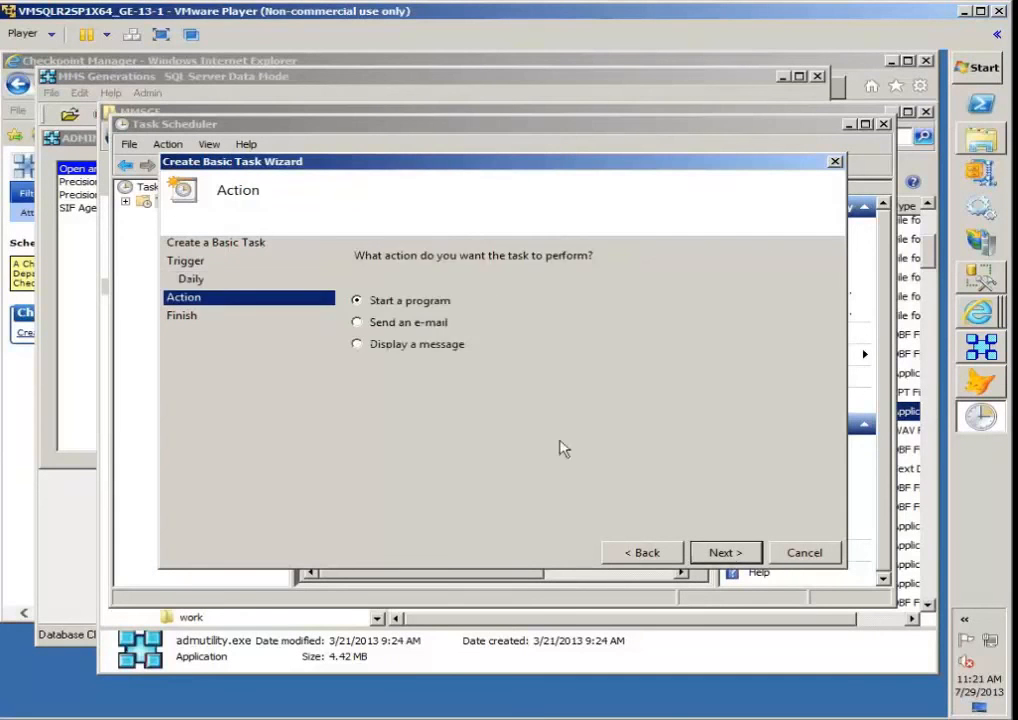
Set the task's action to start the program C:\Program Files (x86)\MMSGE\admutility.exe and proceed to the task summary
{"action": "left_click", "coordinate": [724, 553]}
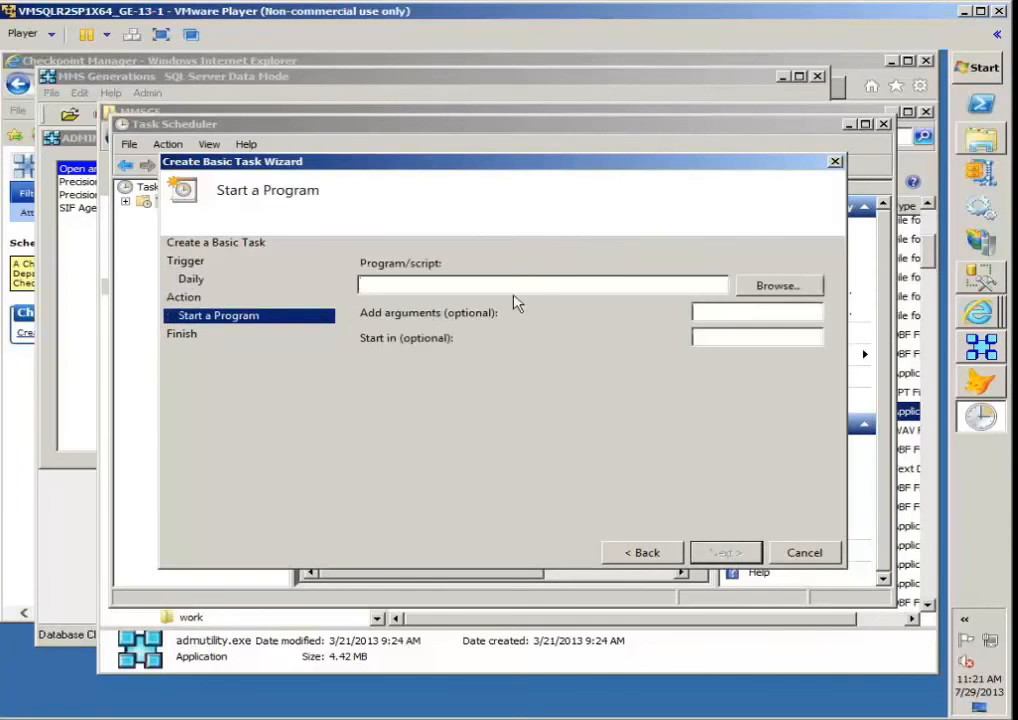
{"action": "left_click", "coordinate": [755, 289]}
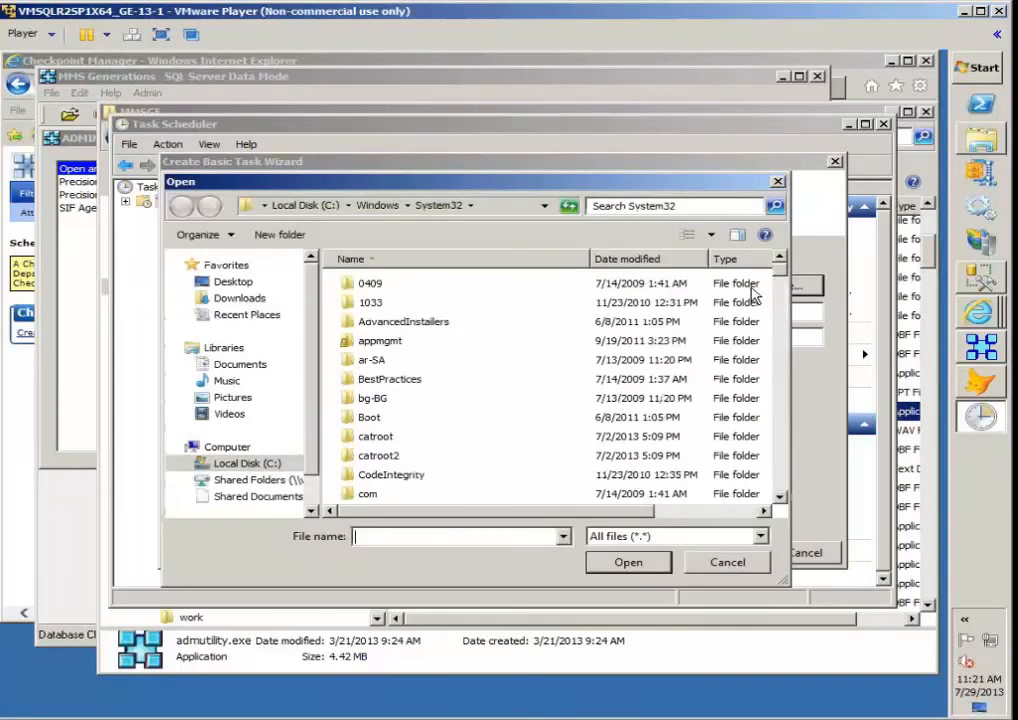
{"action": "left_click", "coordinate": [301, 206]}
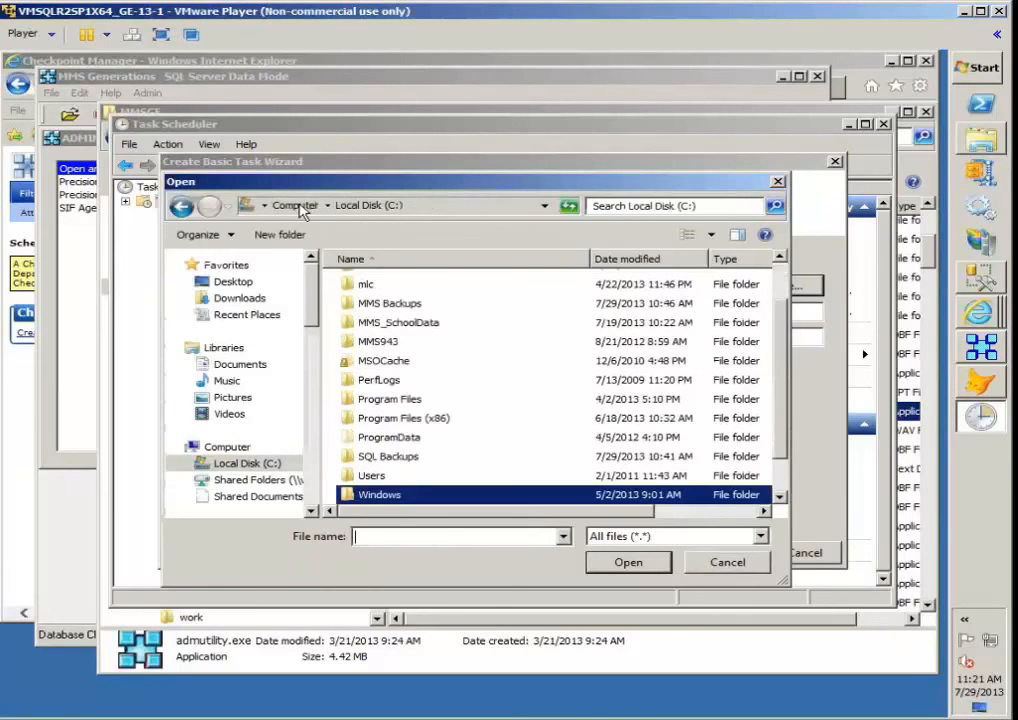
{"action": "left_click", "coordinate": [404, 420]}
{"action": "double_click", "coordinate": [404, 420]}
{"action": "scroll", "coordinate": [413, 463], "scroll_direction": "down", "scroll_amount": 4}
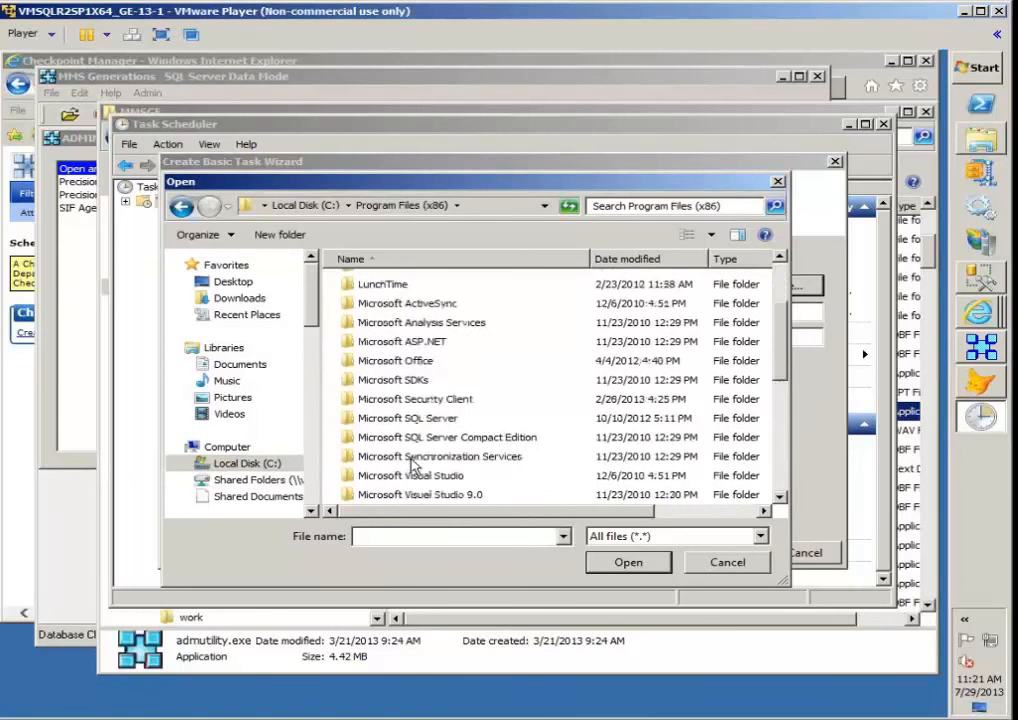
{"action": "double_click", "coordinate": [378, 437]}
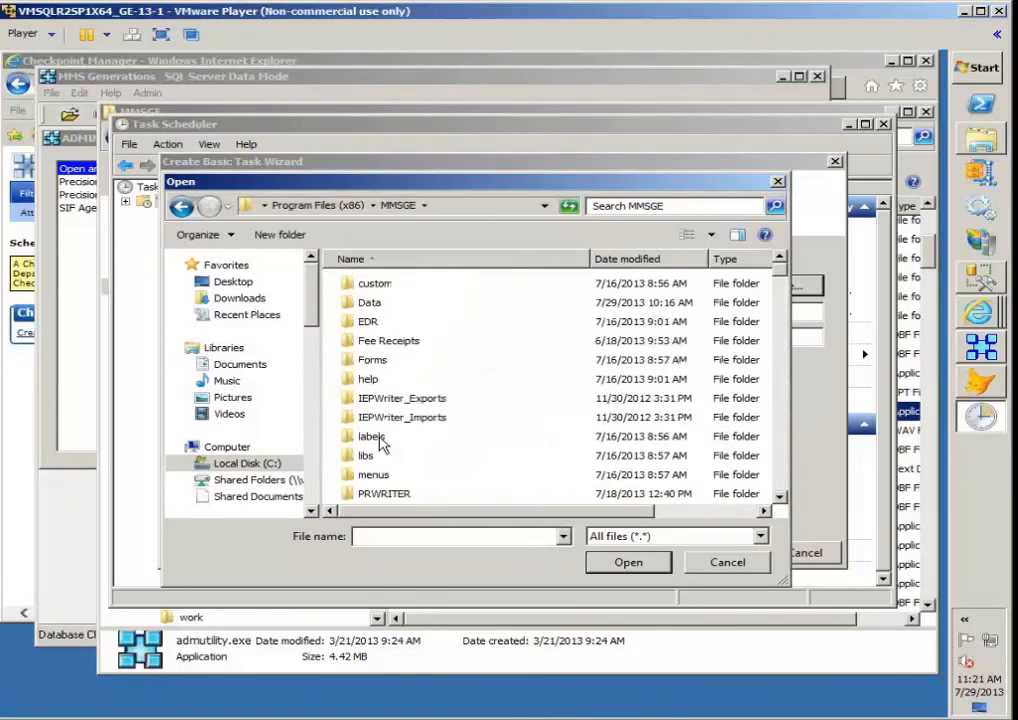
{"action": "scroll", "coordinate": [385, 452], "scroll_direction": "down", "scroll_amount": 2}
{"action": "scroll", "coordinate": [385, 452], "scroll_direction": "down", "scroll_amount": 3}
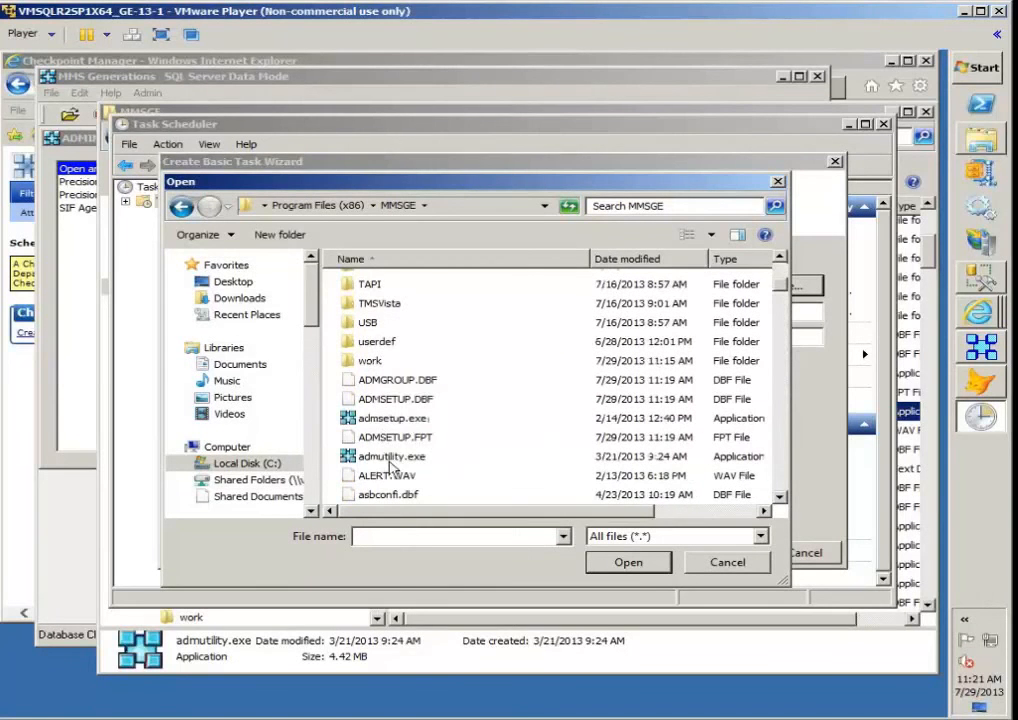
{"action": "left_click", "coordinate": [385, 462]}
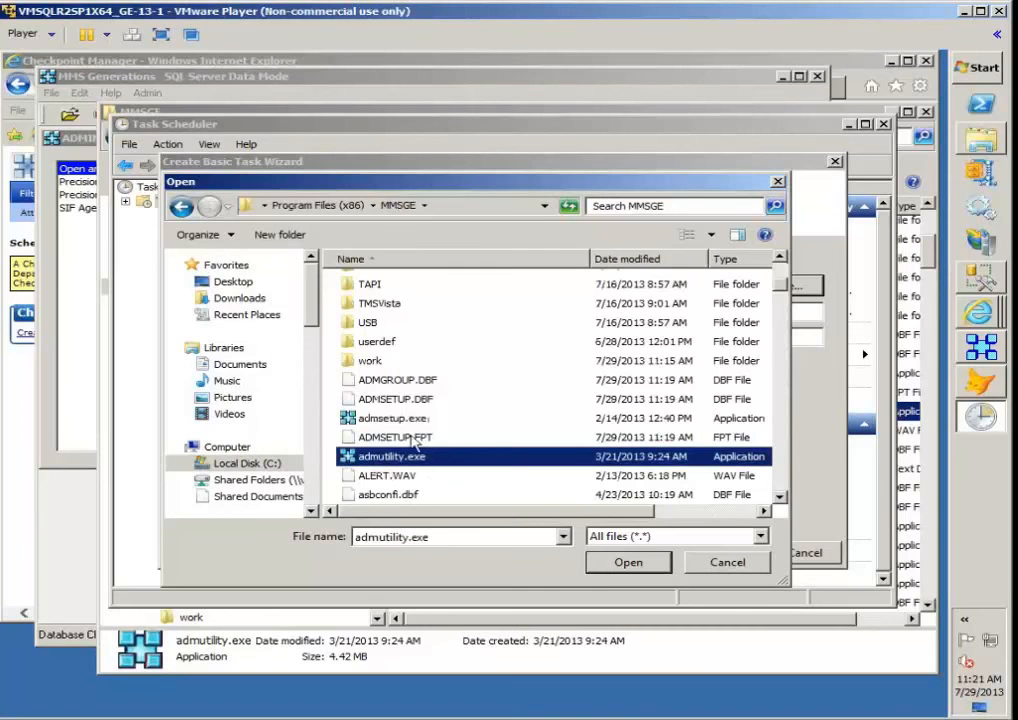
{"action": "left_click", "coordinate": [618, 562]}
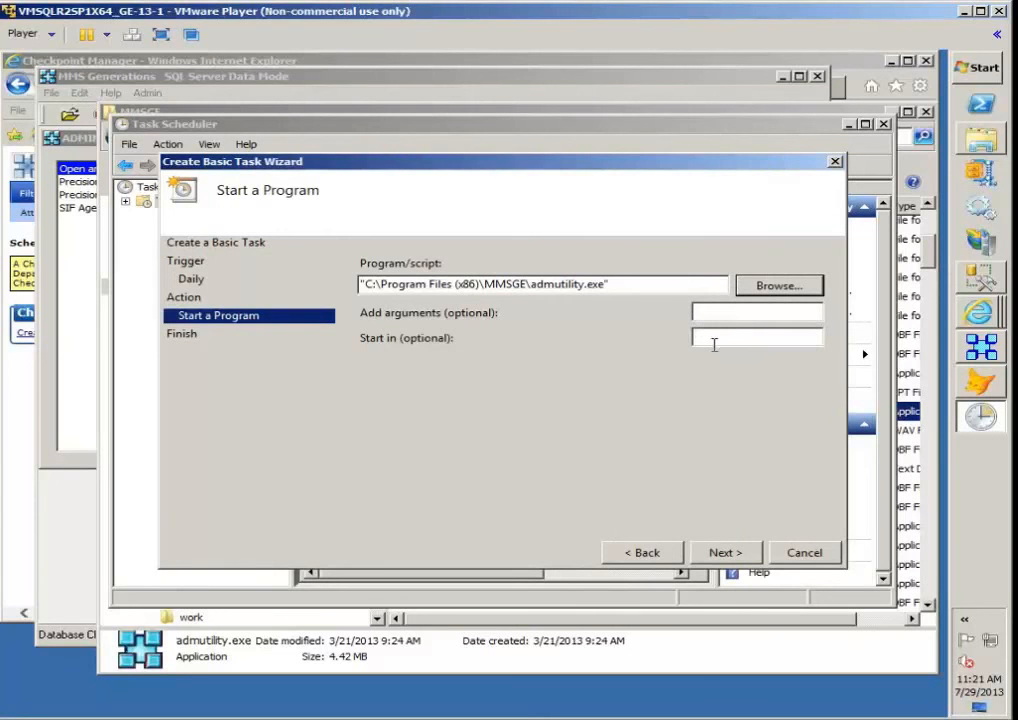
{"action": "left_click", "coordinate": [724, 554]}
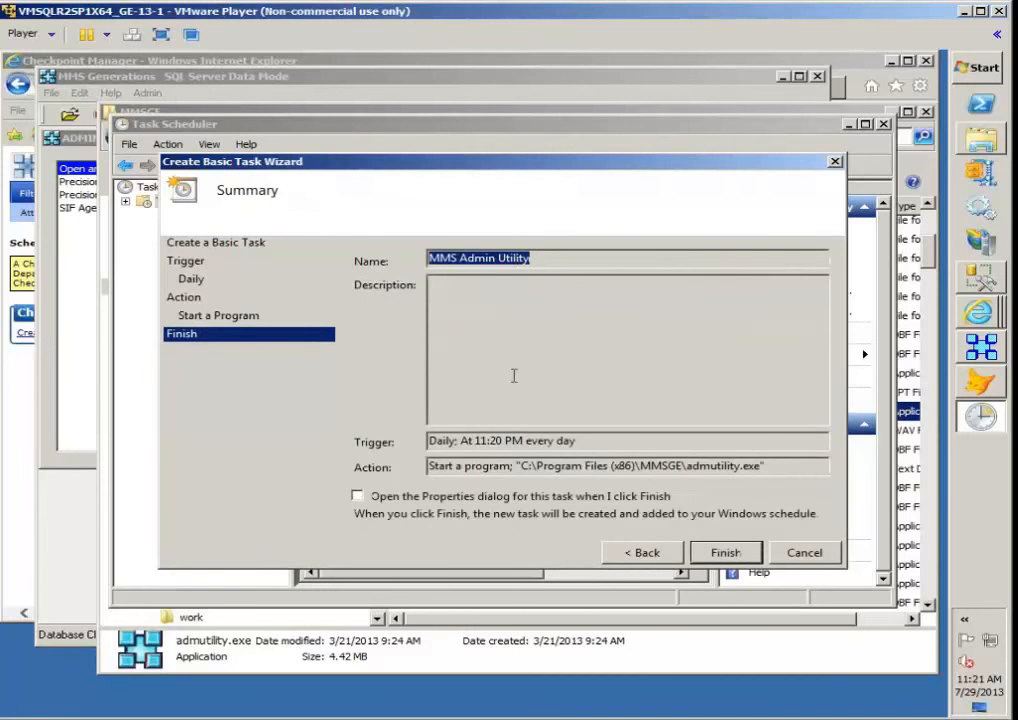
Finish creating the task with its properties opened, review its additional settings, and accept them as they are
{"action": "left_click", "coordinate": [384, 500]}
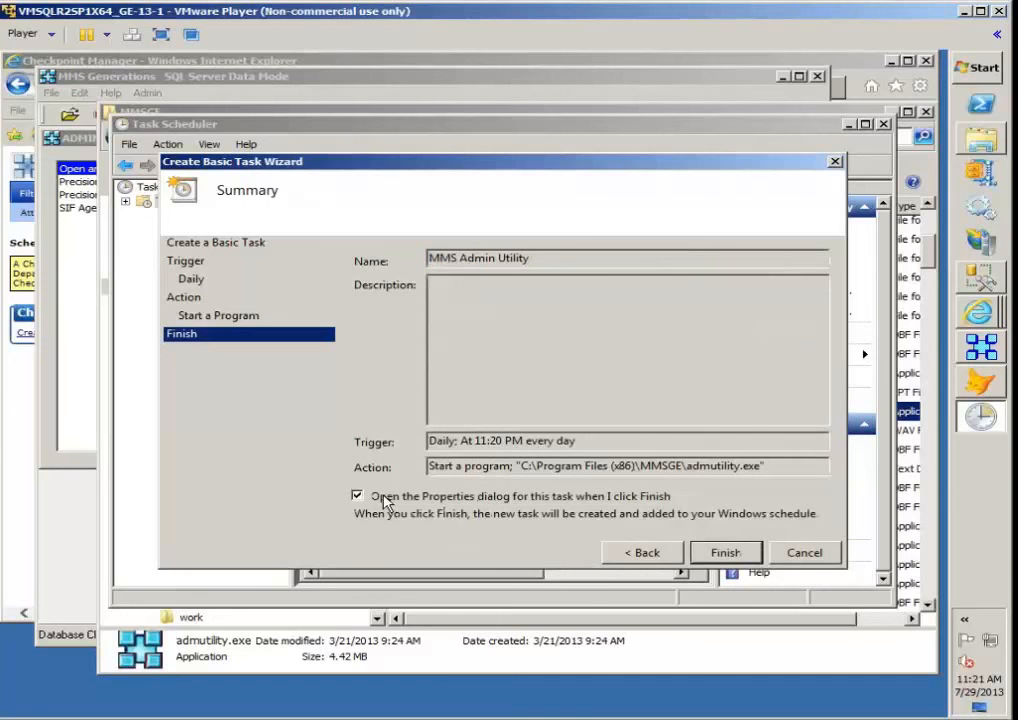
{"action": "left_click", "coordinate": [726, 554]}
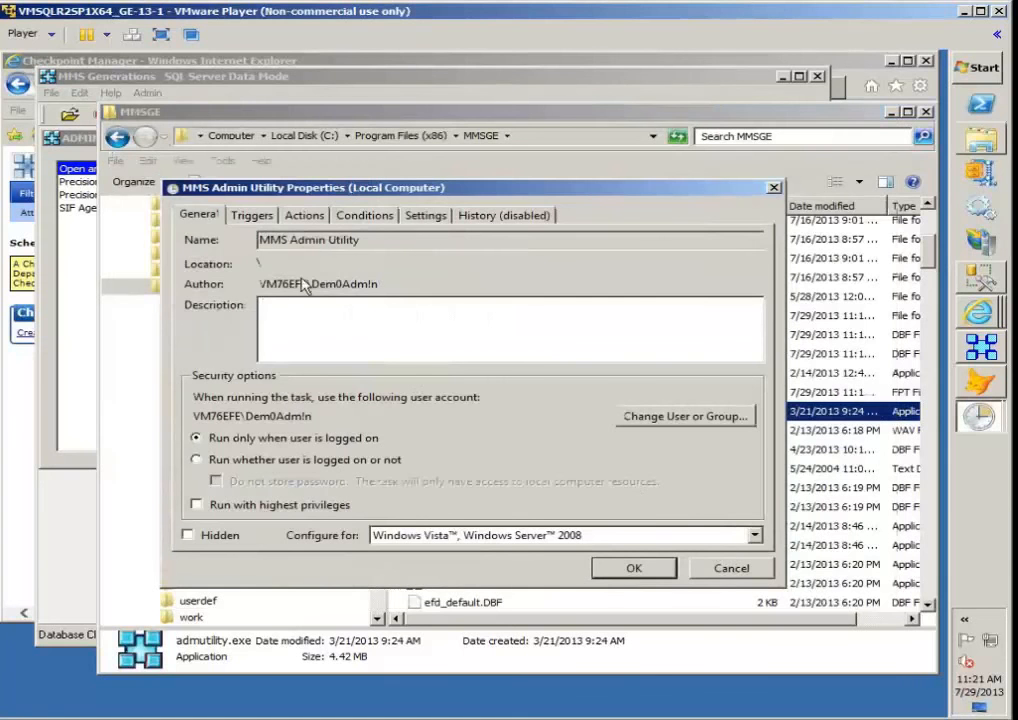
{"action": "left_click", "coordinate": [420, 218]}
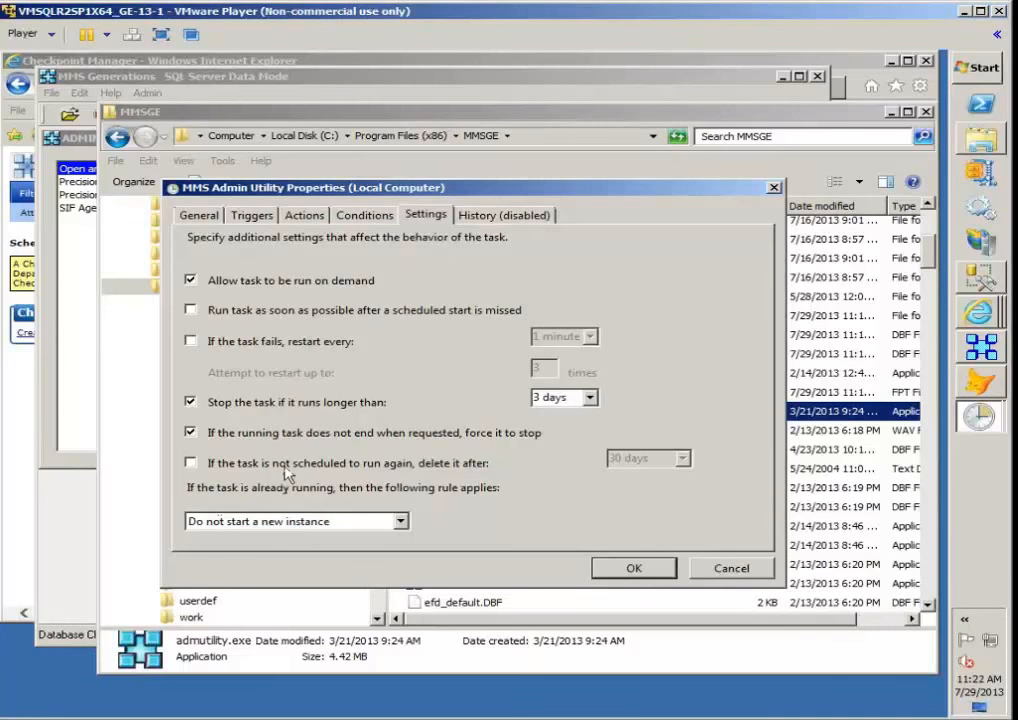
{"action": "left_click", "coordinate": [633, 568]}
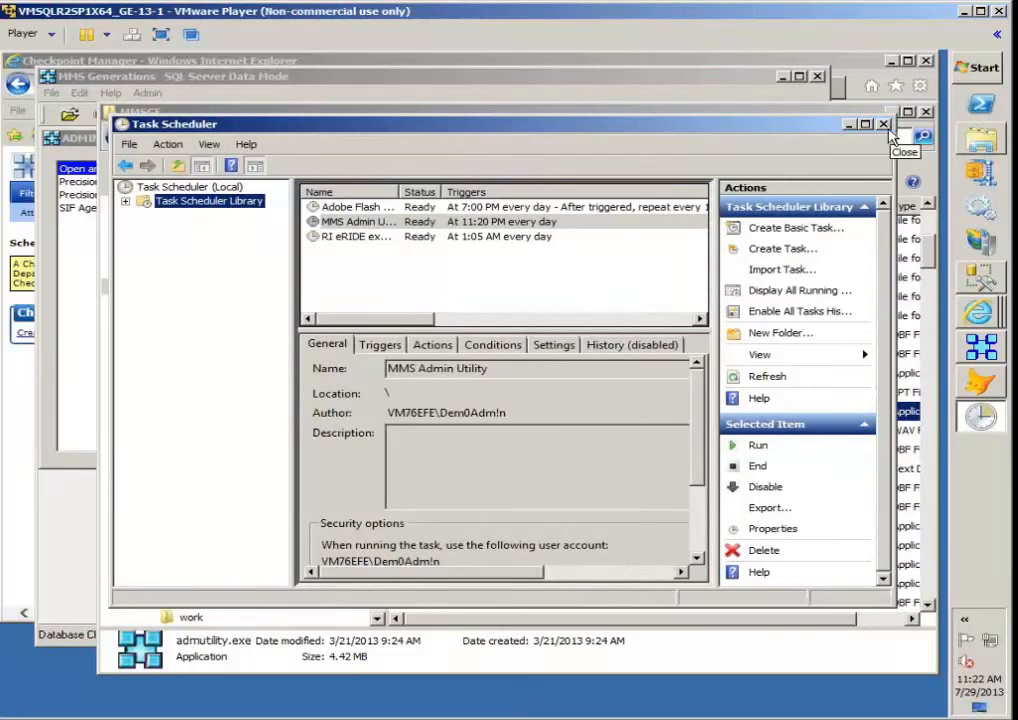
Delete the MMS Admin Utility task from the Task Scheduler Library and leave Task Scheduler
{"action": "right_click", "coordinate": [372, 229]}
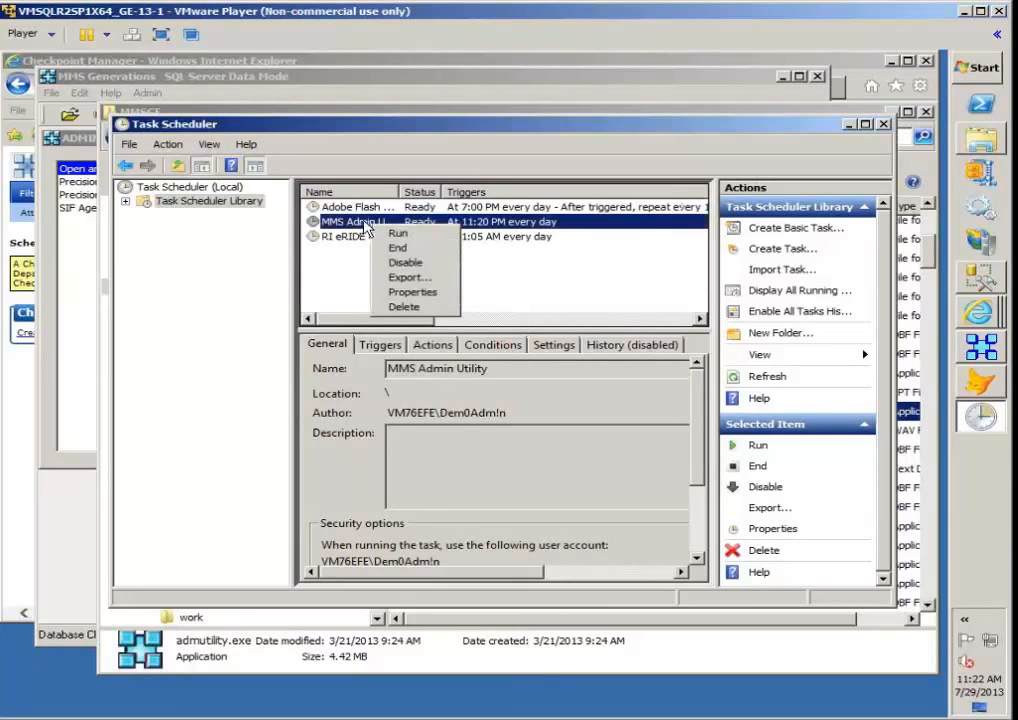
{"action": "left_click", "coordinate": [428, 314]}
{"action": "left_click", "coordinate": [468, 443]}
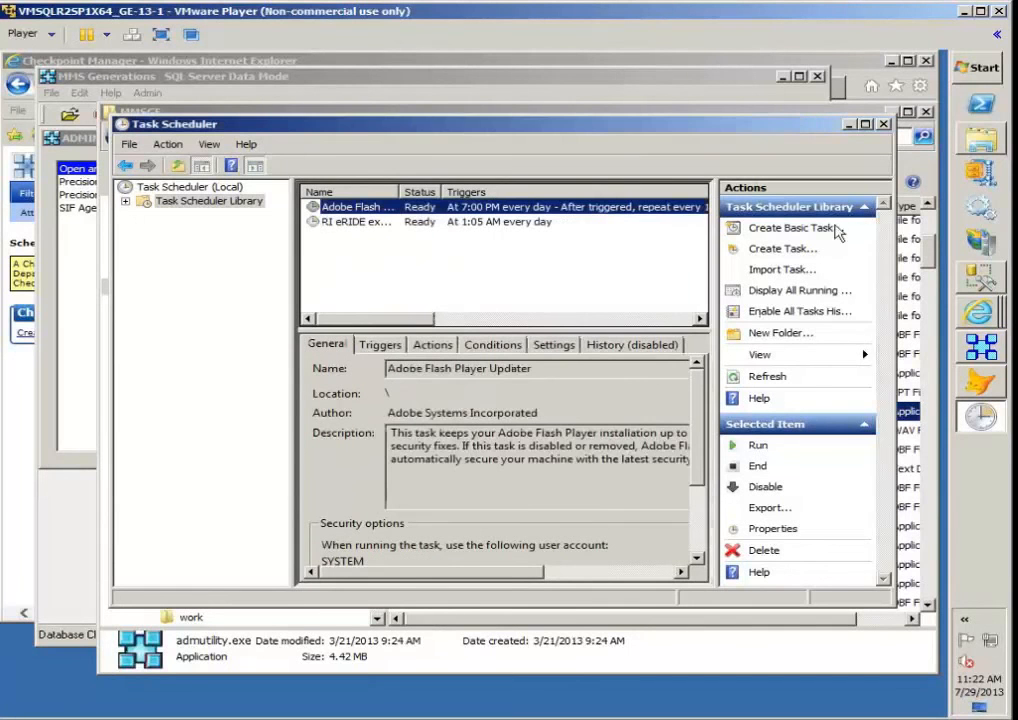
{"action": "left_click", "coordinate": [706, 109]}
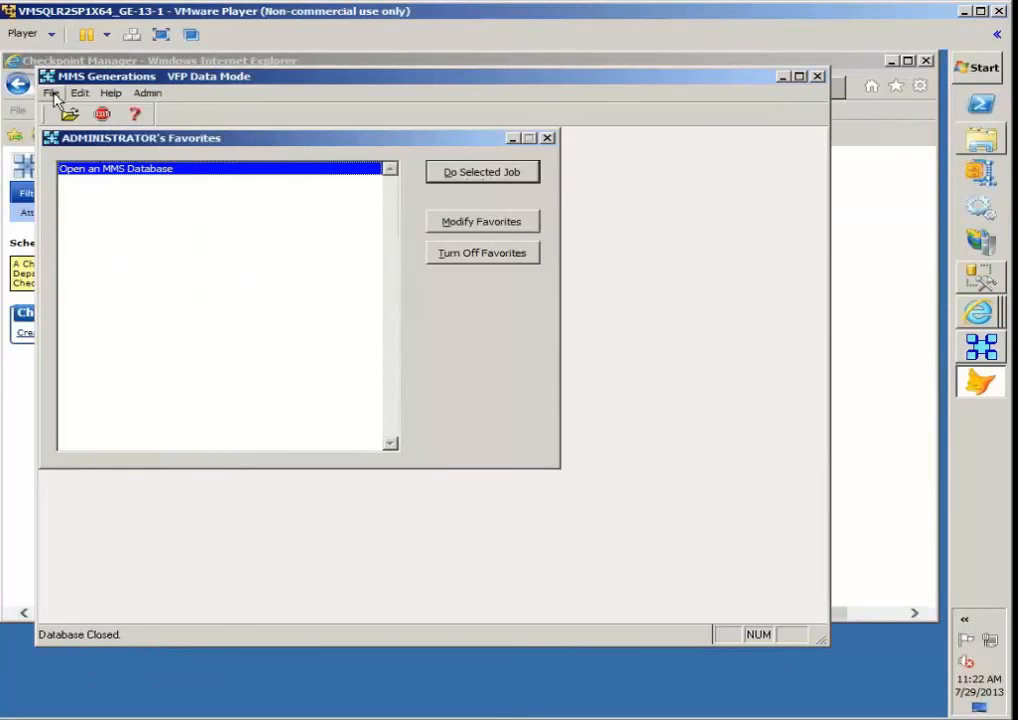
Start packing tables in the DISTRICT database and select every table from Appointment Table through Unique Key Identification Table
{"action": "left_click", "coordinate": [150, 94]}
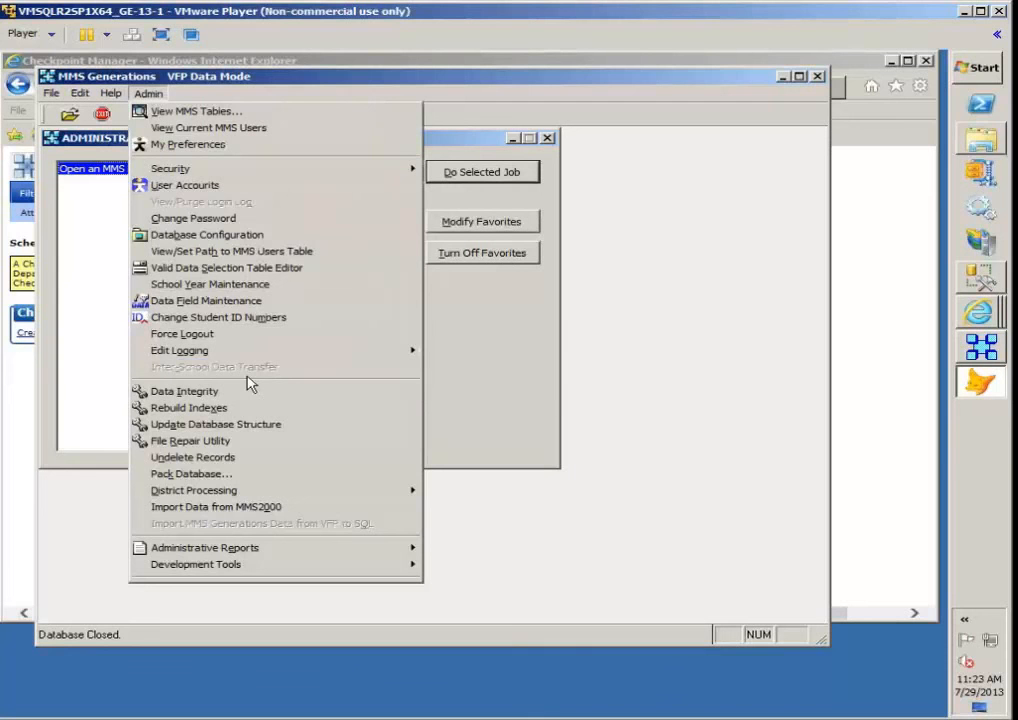
{"action": "left_click", "coordinate": [197, 476]}
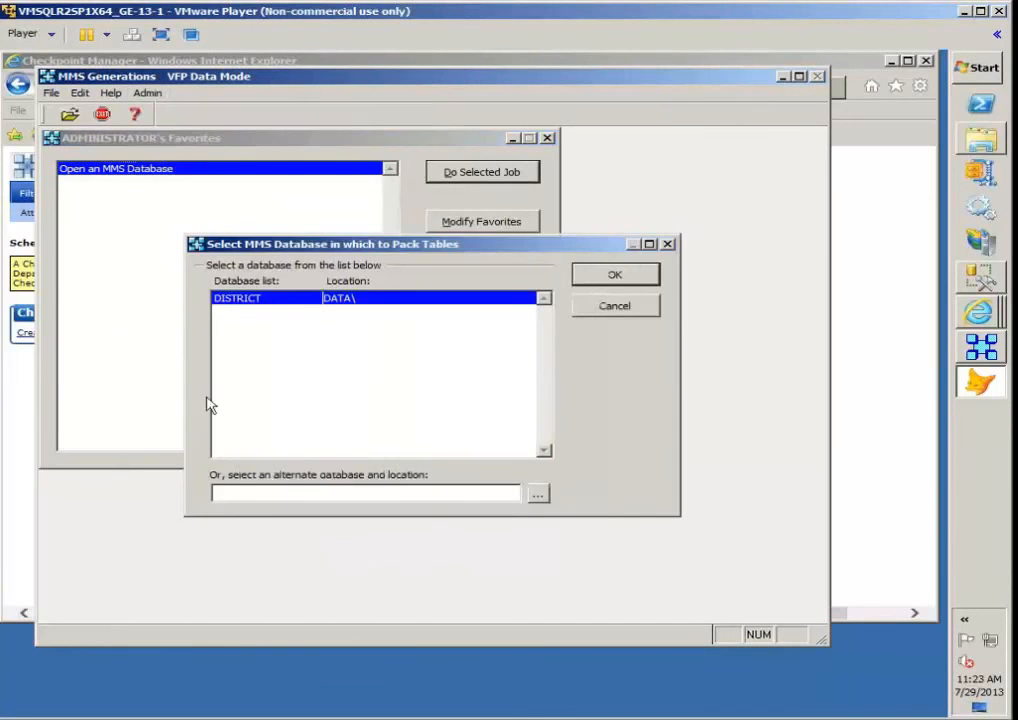
{"action": "left_click", "coordinate": [616, 276]}
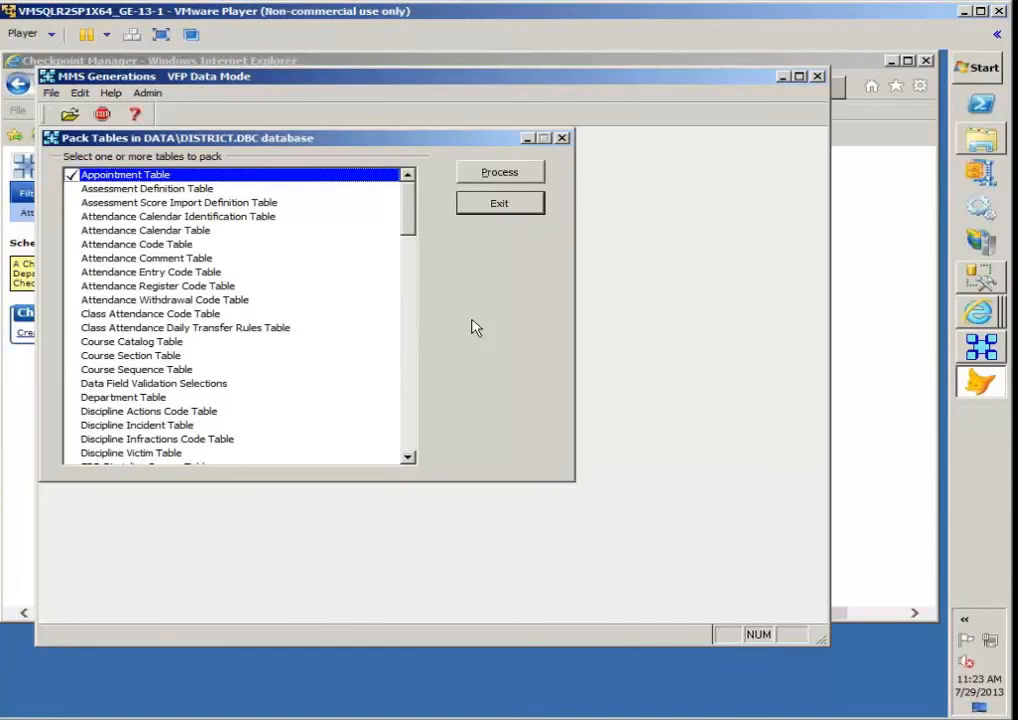
{"action": "left_click_drag", "start_coordinate": [411, 223], "coordinate": [424, 476]}
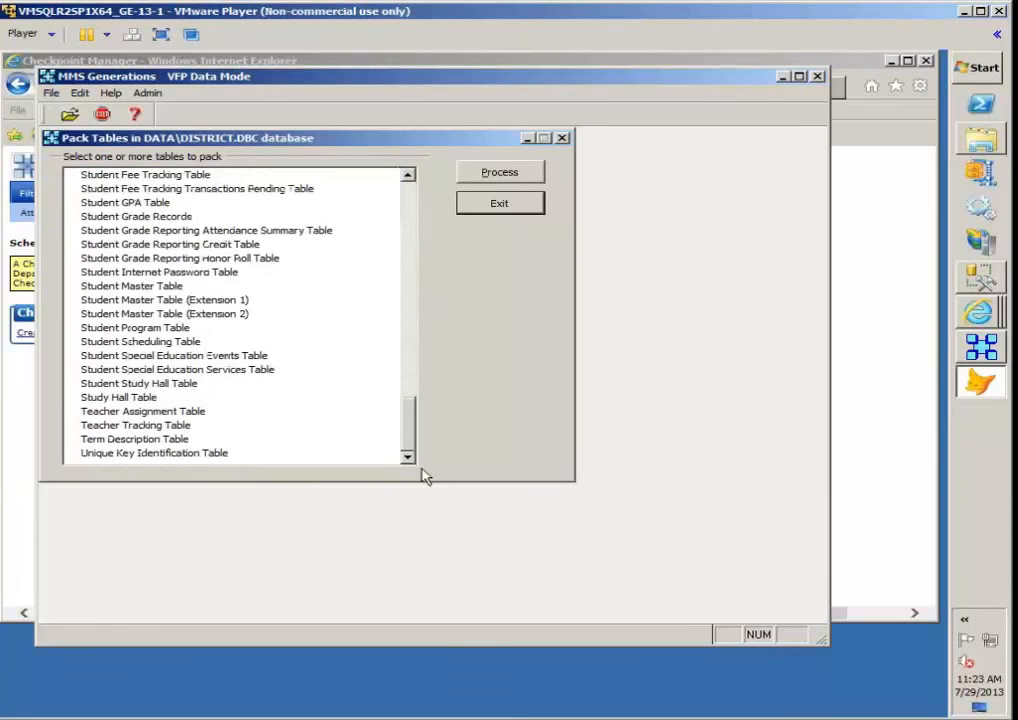
{"action": "left_click", "coordinate": [136, 456], "text": "shift"}
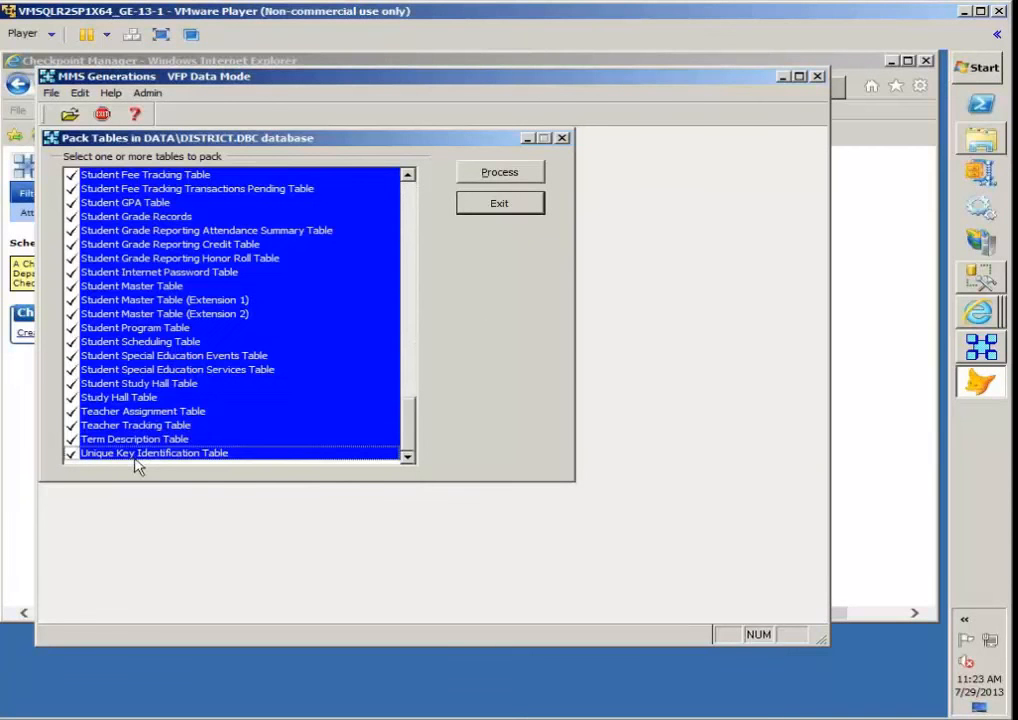
Try selecting Student Scheduling Table with Student Grade Records, then only Student Attendance Table, and exit without packing
{"action": "left_click", "coordinate": [150, 345]}
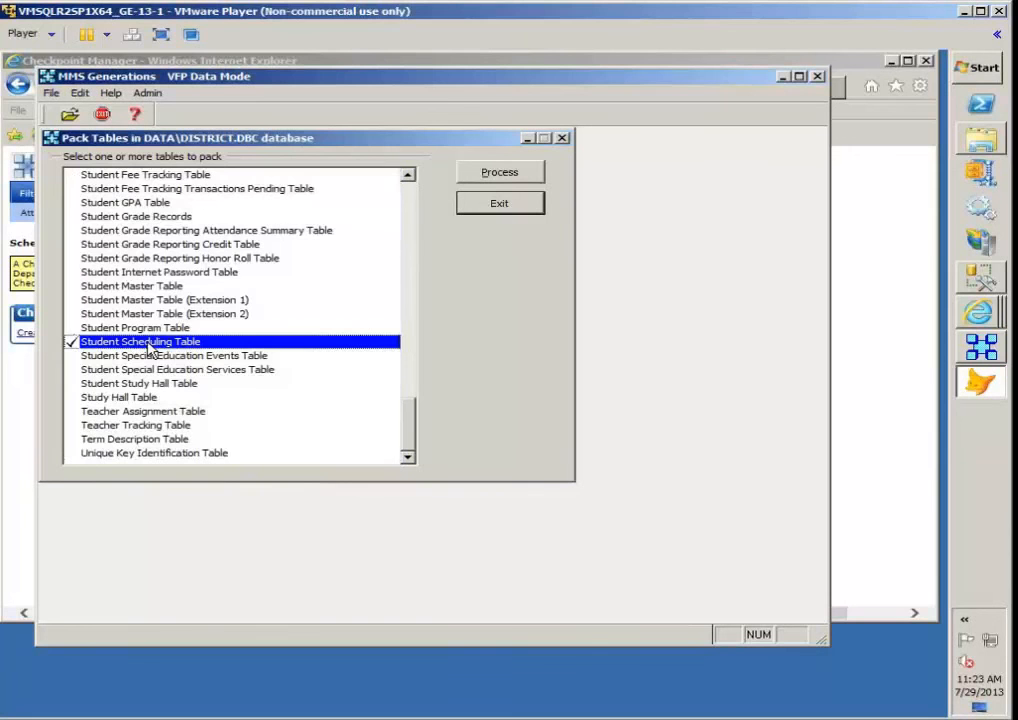
{"action": "left_click", "coordinate": [163, 216], "text": "ctrl"}
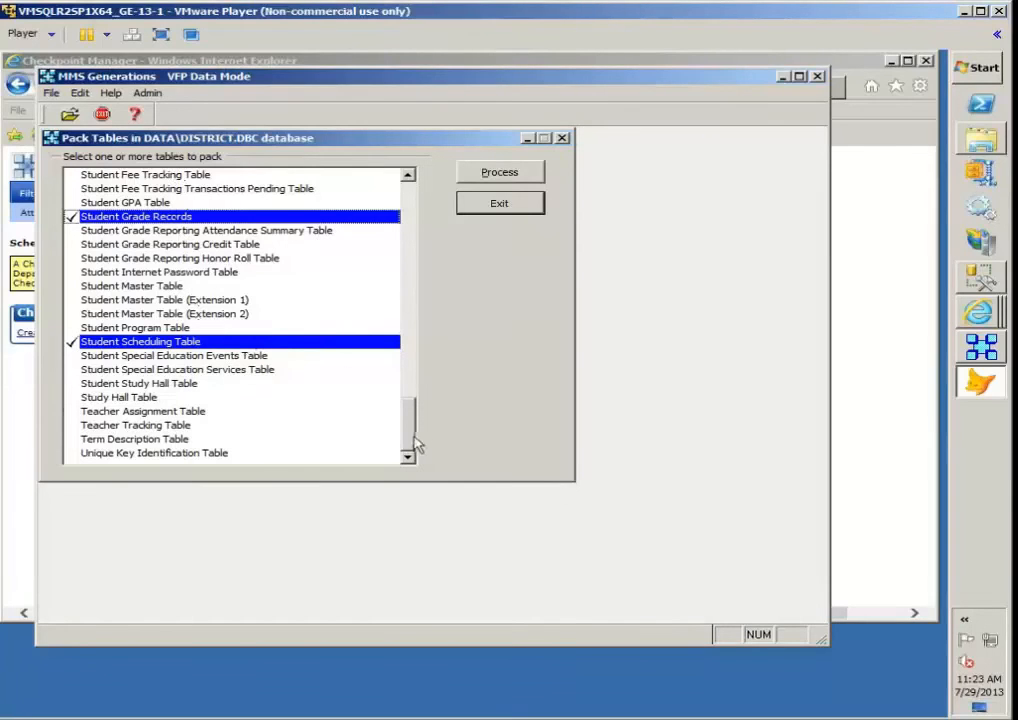
{"action": "left_click_drag", "start_coordinate": [414, 442], "coordinate": [432, 388]}
{"action": "left_click", "coordinate": [290, 216]}
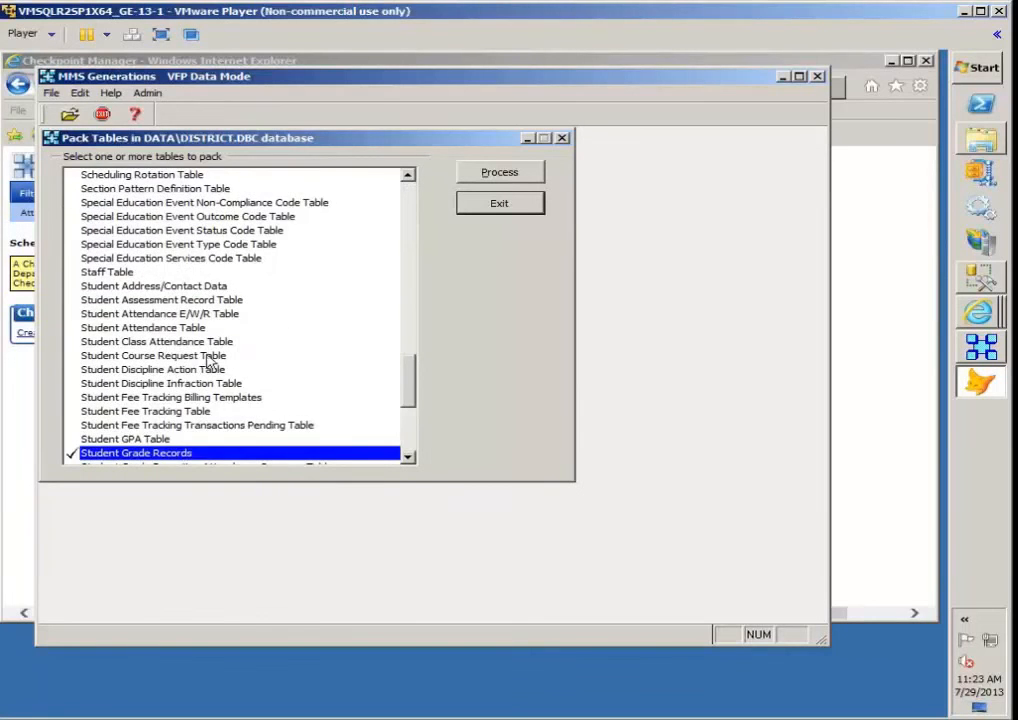
{"action": "left_click", "coordinate": [152, 329]}
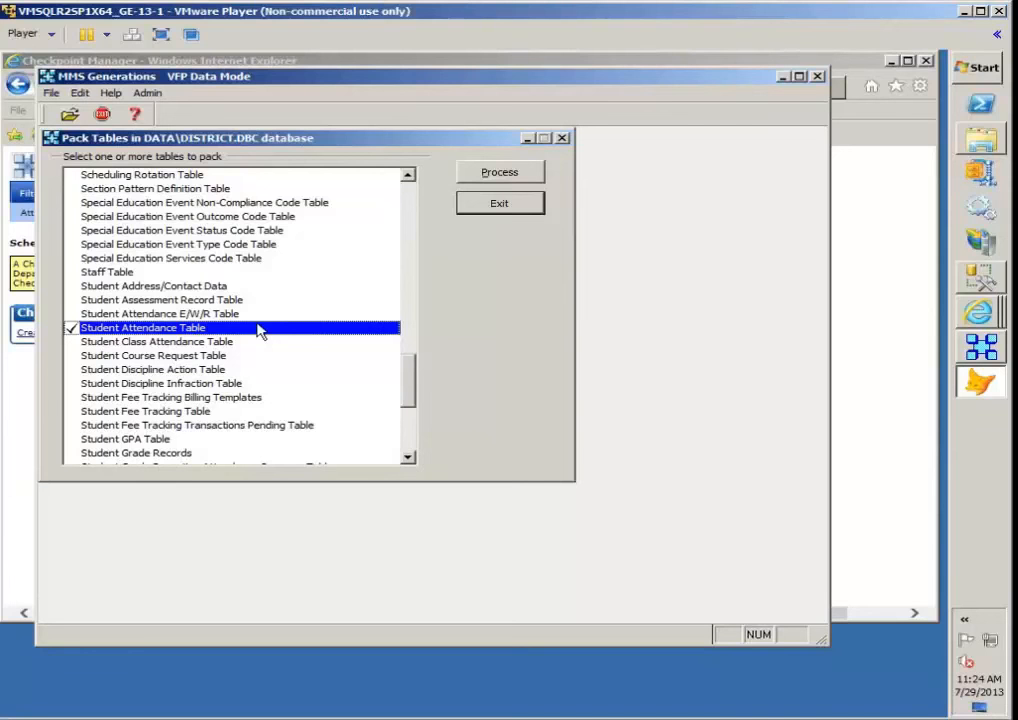
{"action": "left_click", "coordinate": [507, 211]}
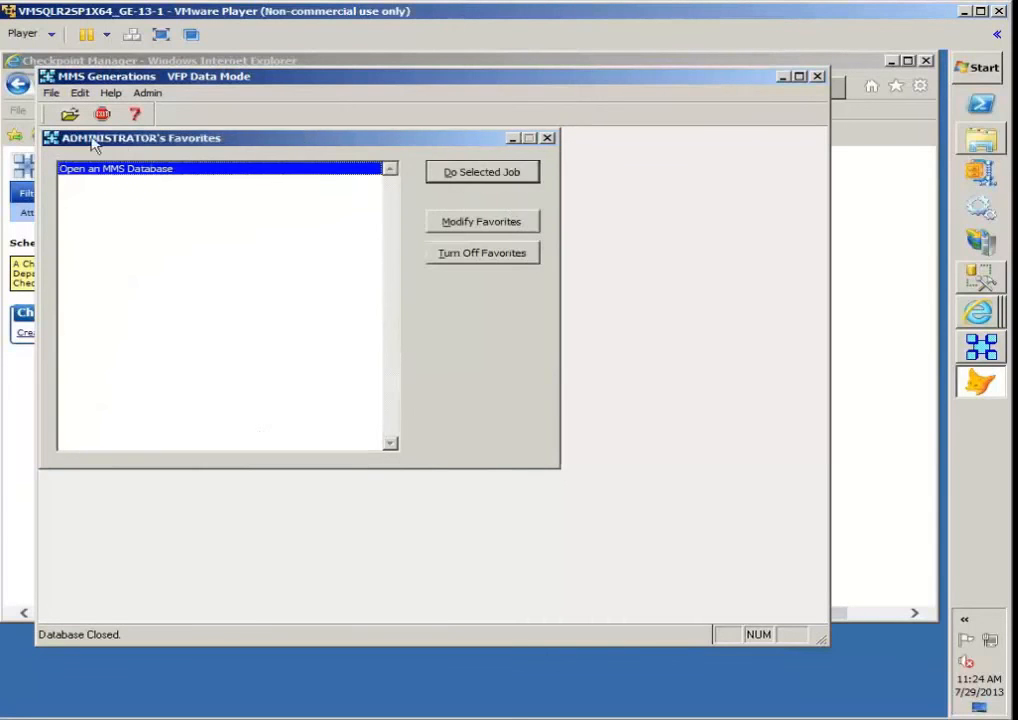
Open the form for creating or duplicating an MMS database, review its options, and exit without processing
{"action": "left_click", "coordinate": [48, 92]}
{"action": "left_click", "coordinate": [60, 110]}
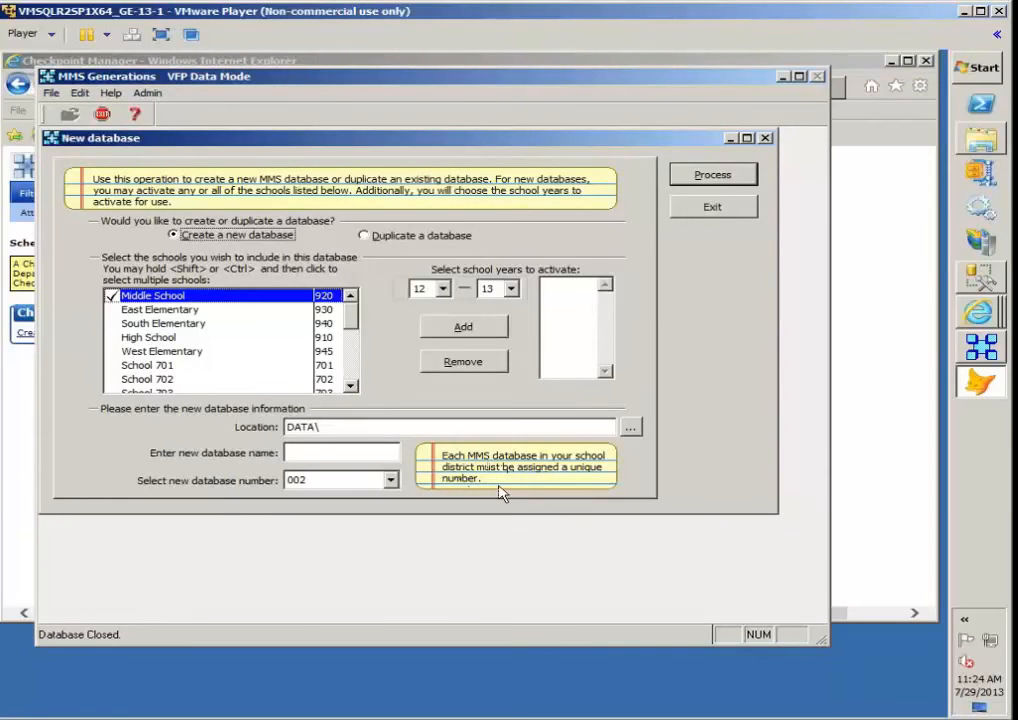
{"action": "left_click", "coordinate": [712, 206]}
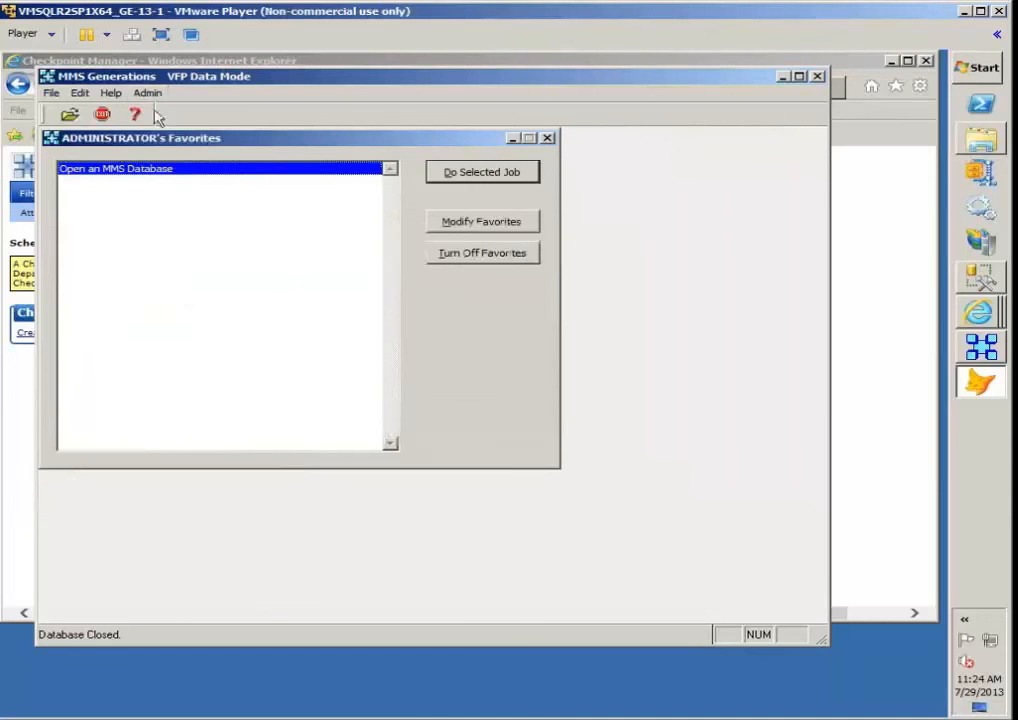
Open the DISTRICT database, set the Database Summary Report to all schools listed individually, and exit the report without printing
{"action": "left_click", "coordinate": [504, 177]}
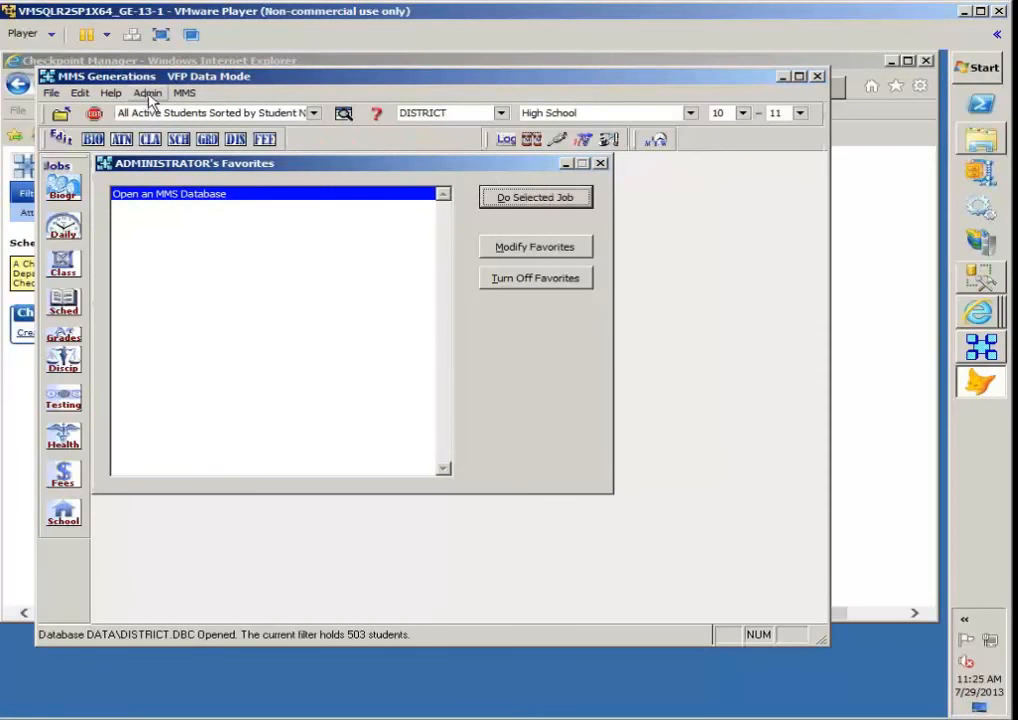
{"action": "left_click", "coordinate": [148, 95]}
{"action": "mouse_move", "coordinate": [277, 548]}
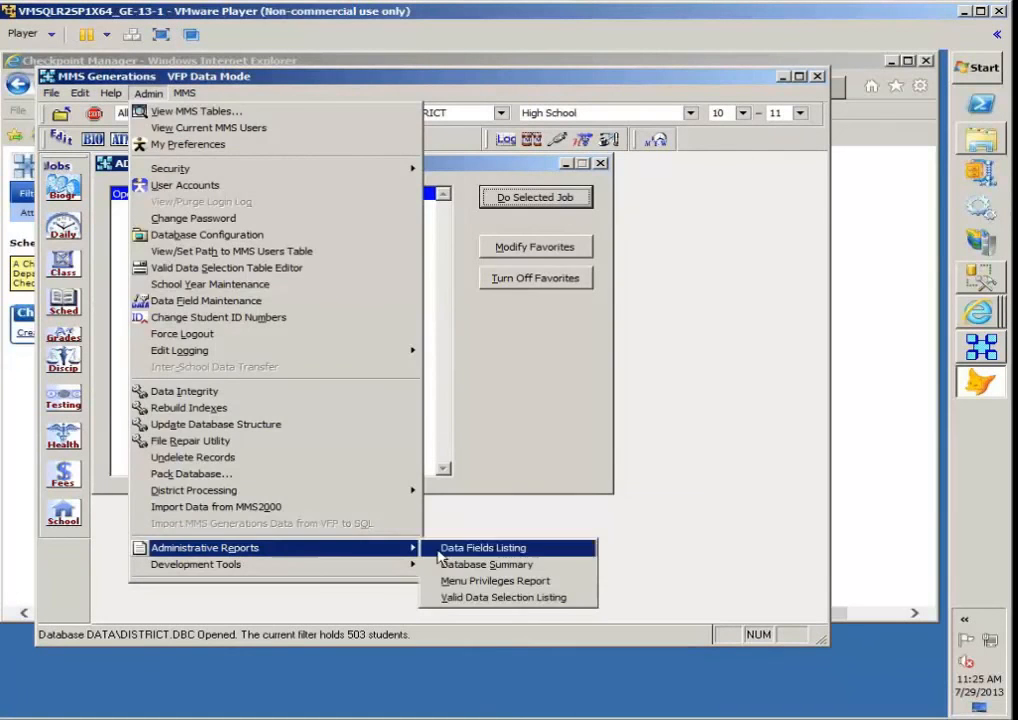
{"action": "left_click", "coordinate": [452, 566]}
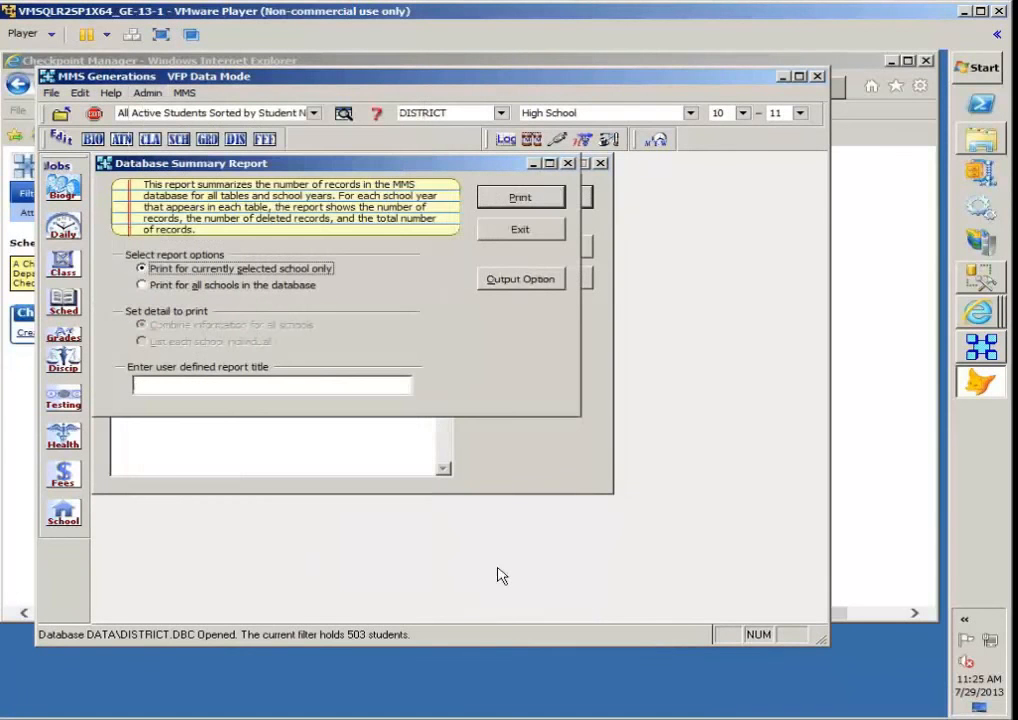
{"action": "left_click", "coordinate": [212, 287]}
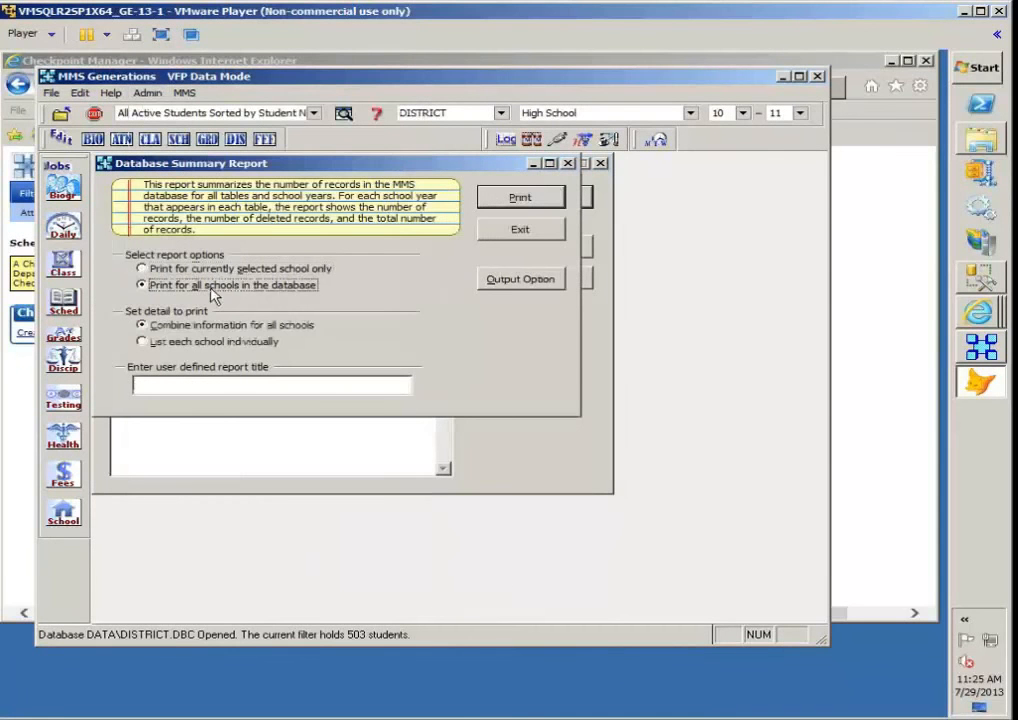
{"action": "left_click", "coordinate": [231, 347]}
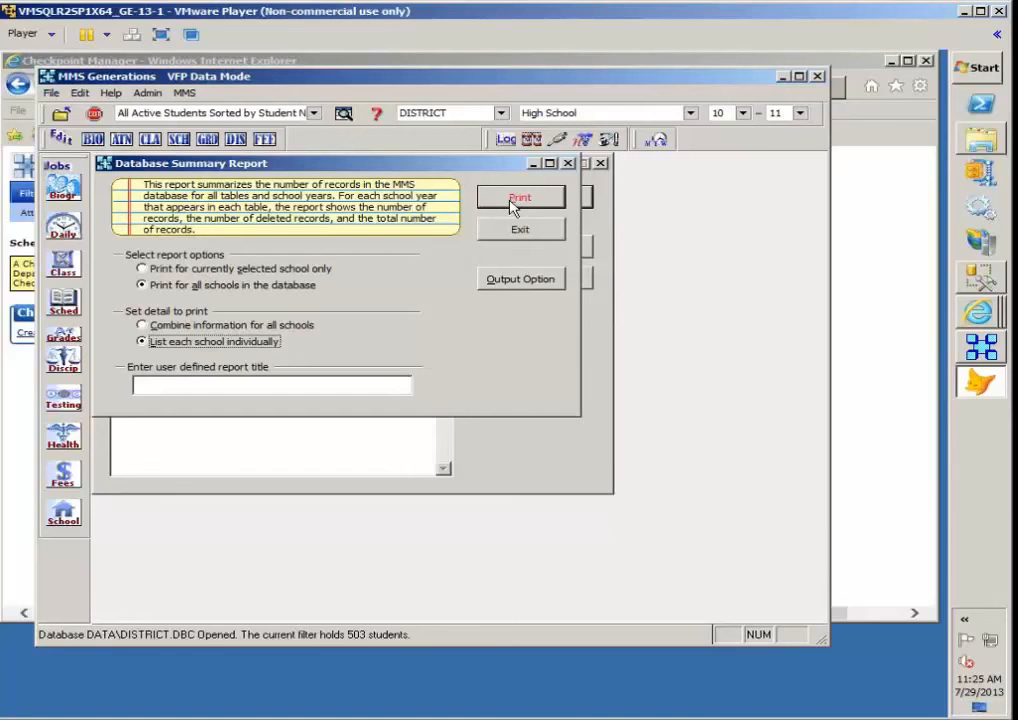
{"action": "left_click", "coordinate": [492, 229]}
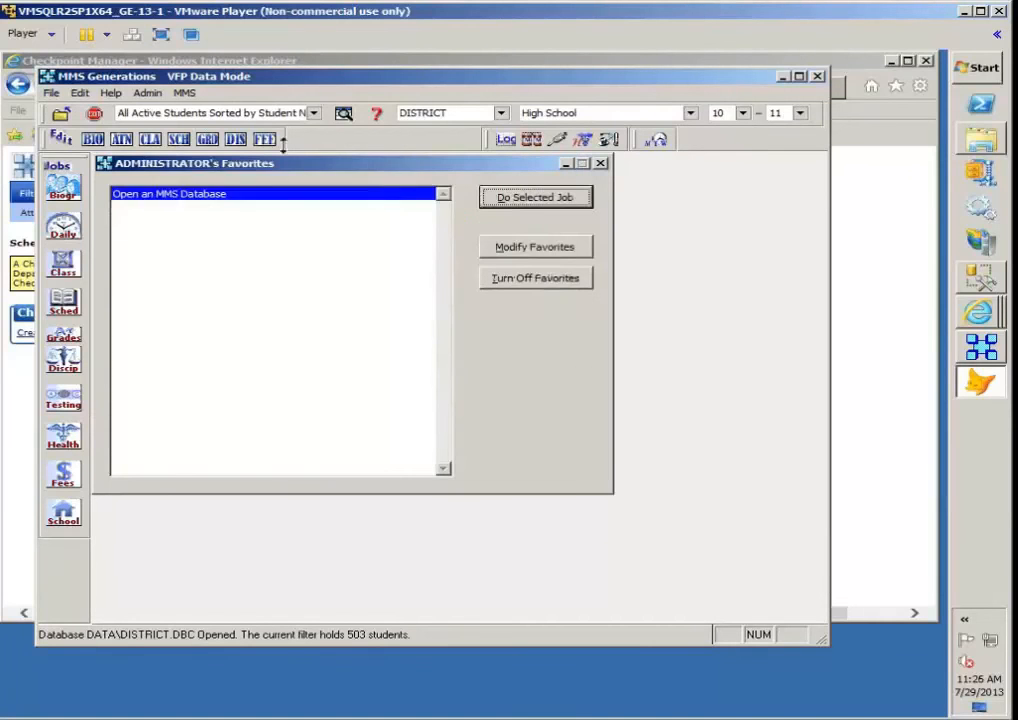
Check the edit logging status for High School in school year 10-11, then exit without changing it
{"action": "left_click", "coordinate": [147, 92]}
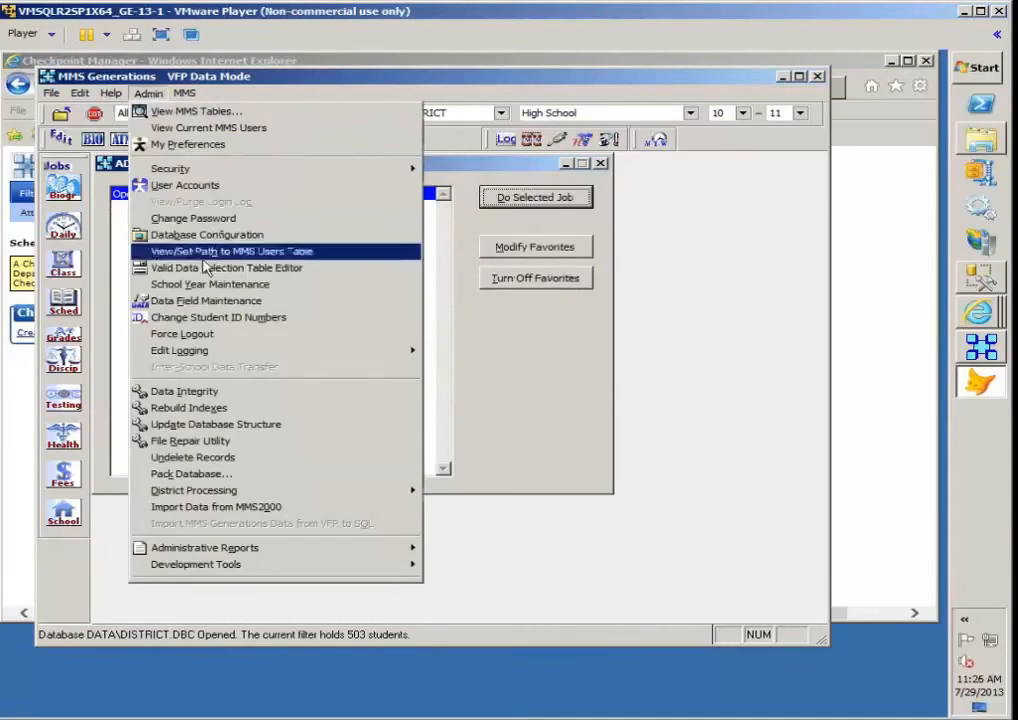
{"action": "mouse_move", "coordinate": [217, 352]}
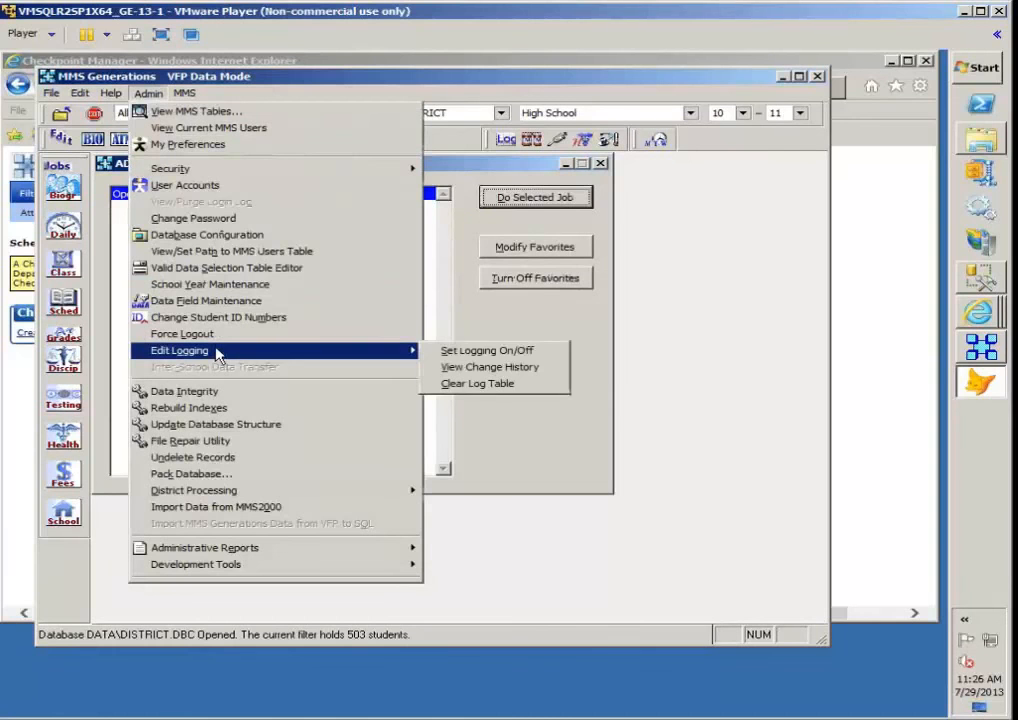
{"action": "left_click", "coordinate": [460, 353]}
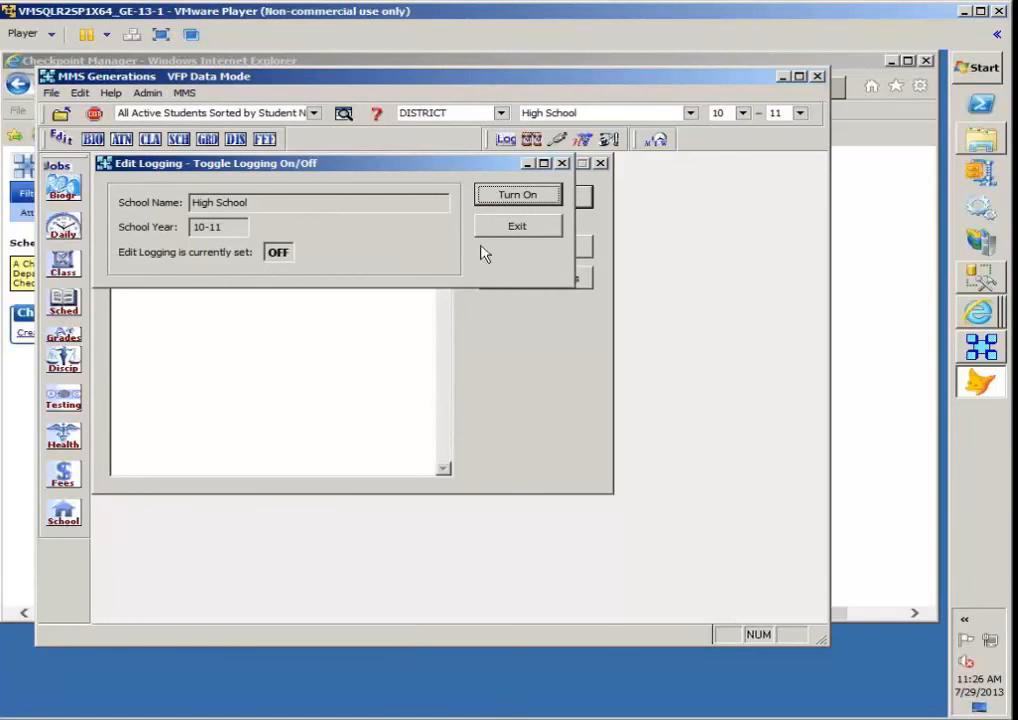
{"action": "left_click", "coordinate": [507, 230]}
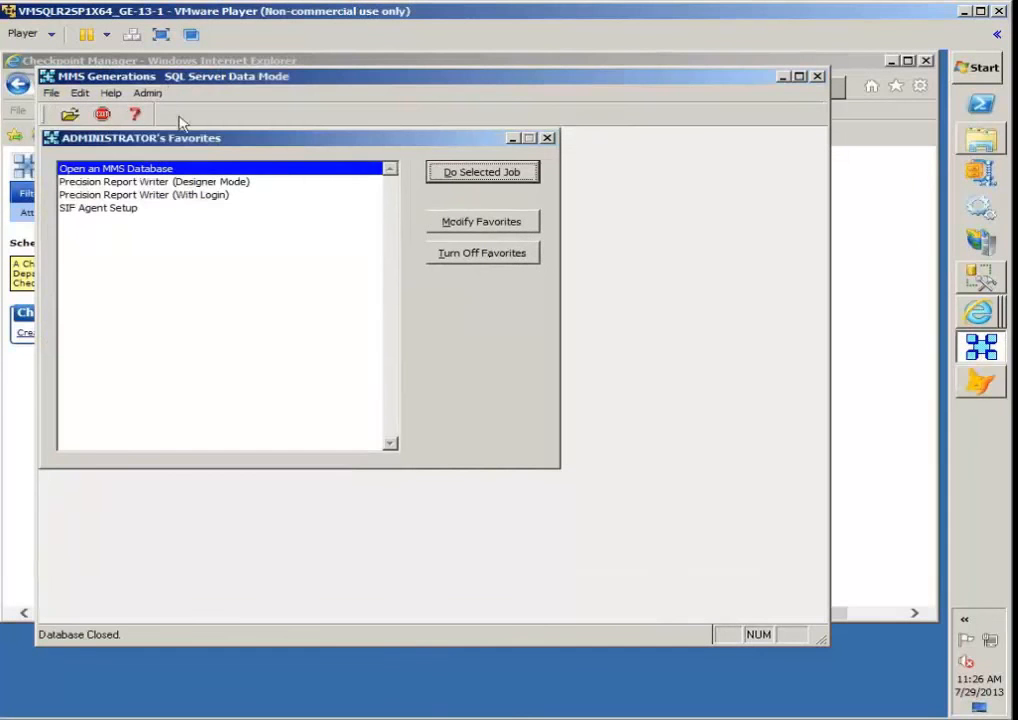
In SQL Server Data Mode, open the DISTRICT database to check High School's edit logging status for 12-13, and exit without changing it
{"action": "left_click", "coordinate": [148, 94]}
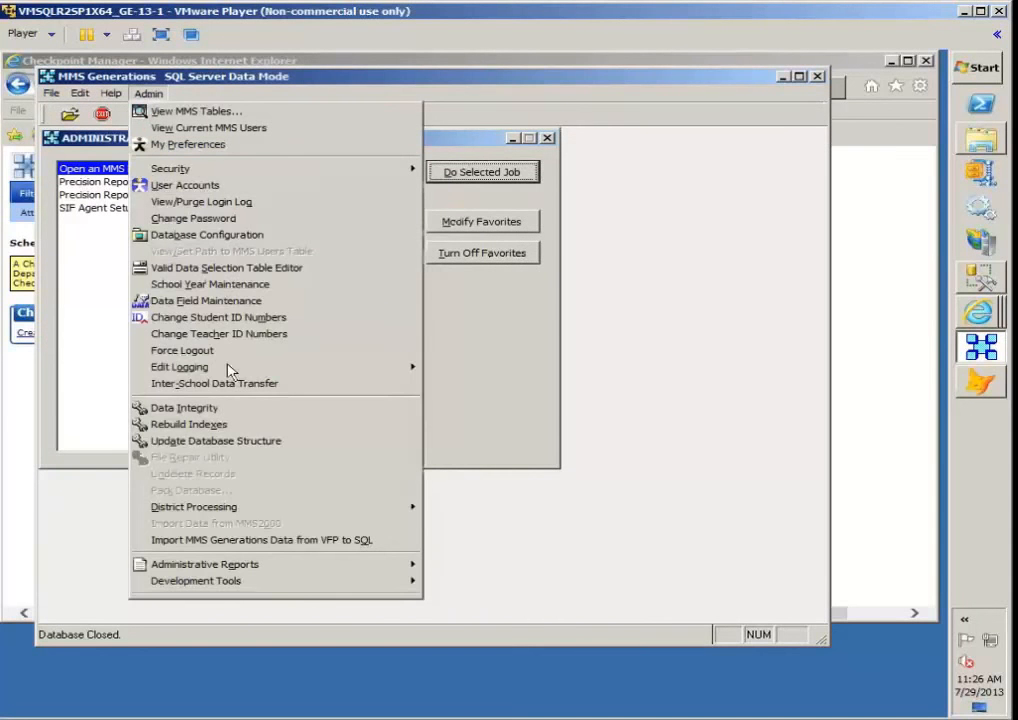
{"action": "mouse_move", "coordinate": [234, 367]}
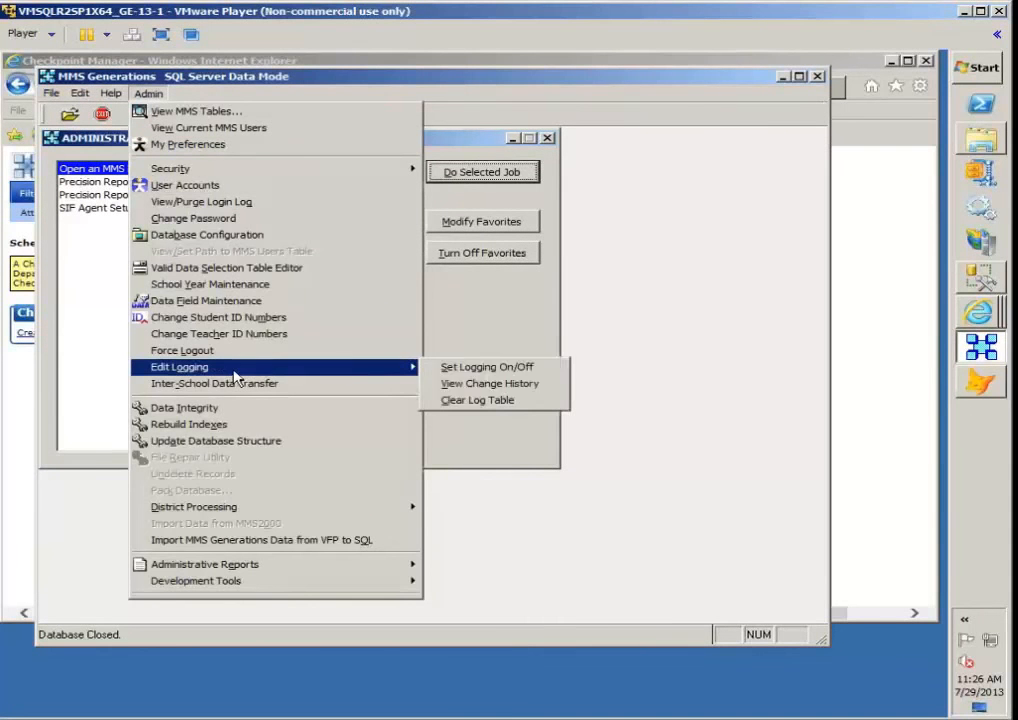
{"action": "left_click", "coordinate": [465, 370]}
{"action": "left_click", "coordinate": [518, 445]}
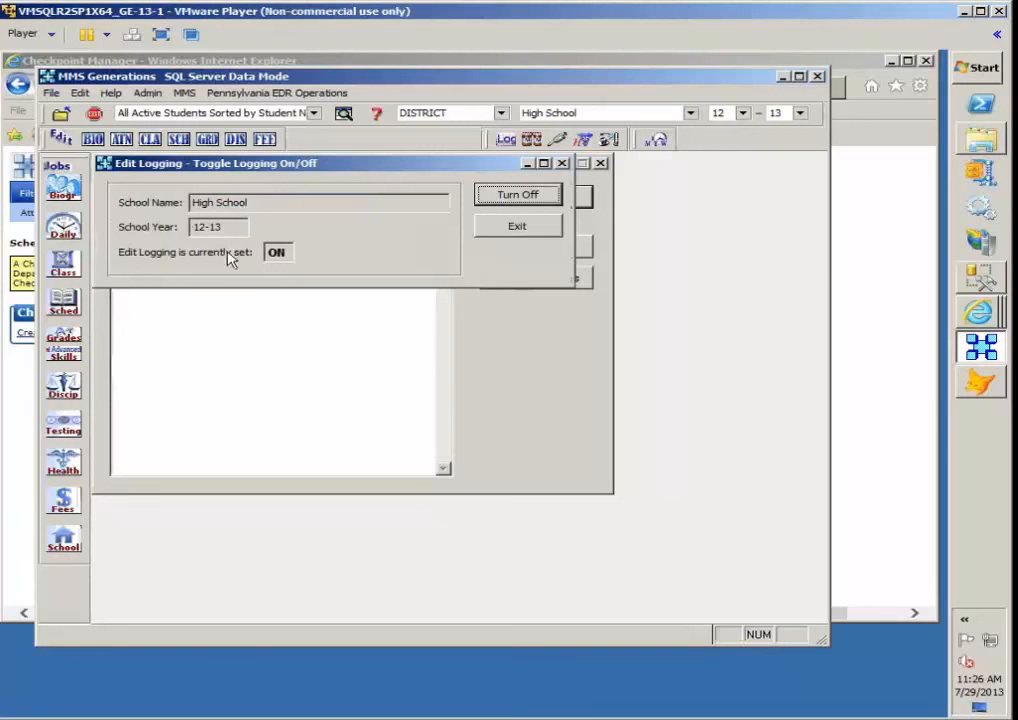
{"action": "left_click", "coordinate": [491, 227]}
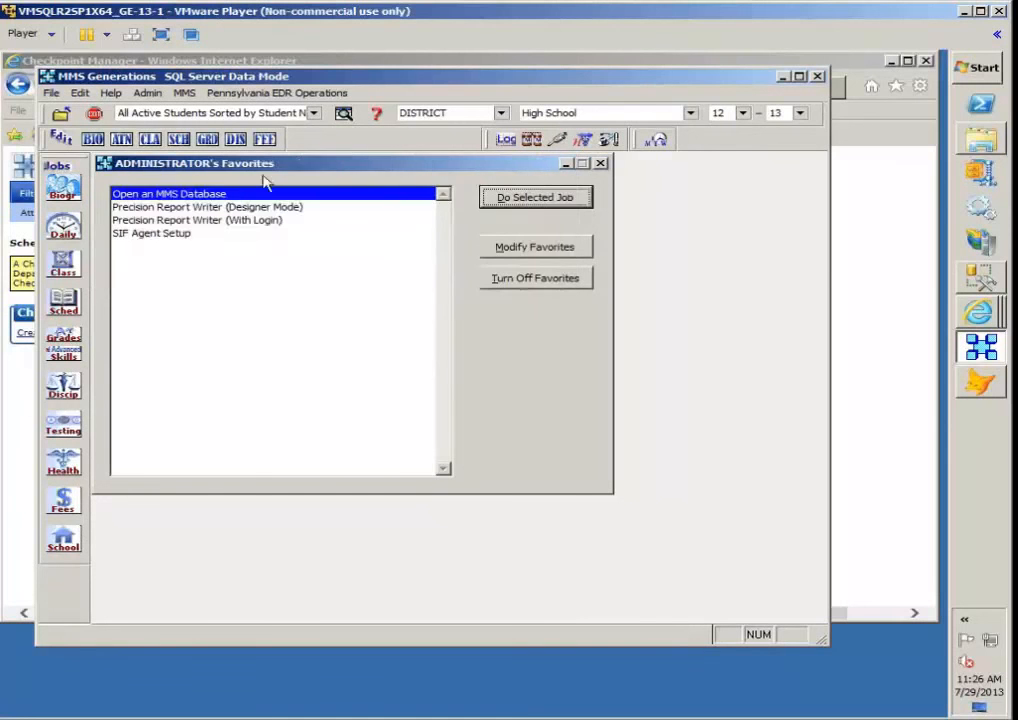
Run the edit logging change history report starting 07/01/2013 through 07/29/2013 for only the BIOGRAPHICAL module
{"action": "left_click", "coordinate": [150, 94]}
{"action": "mouse_move", "coordinate": [229, 372]}
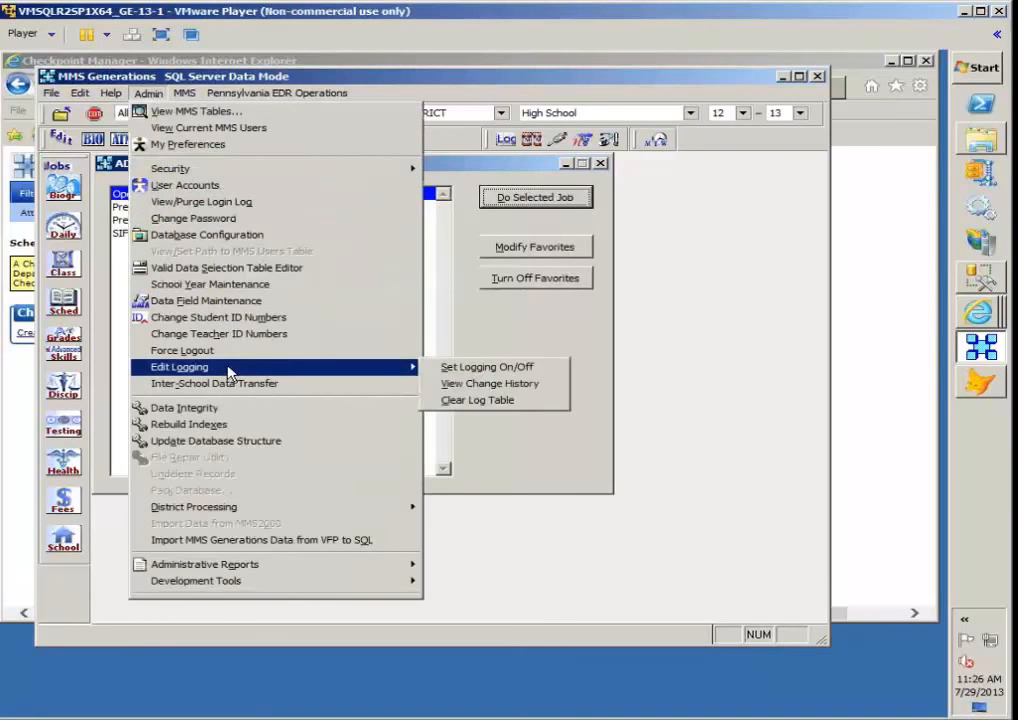
{"action": "left_click", "coordinate": [539, 392]}
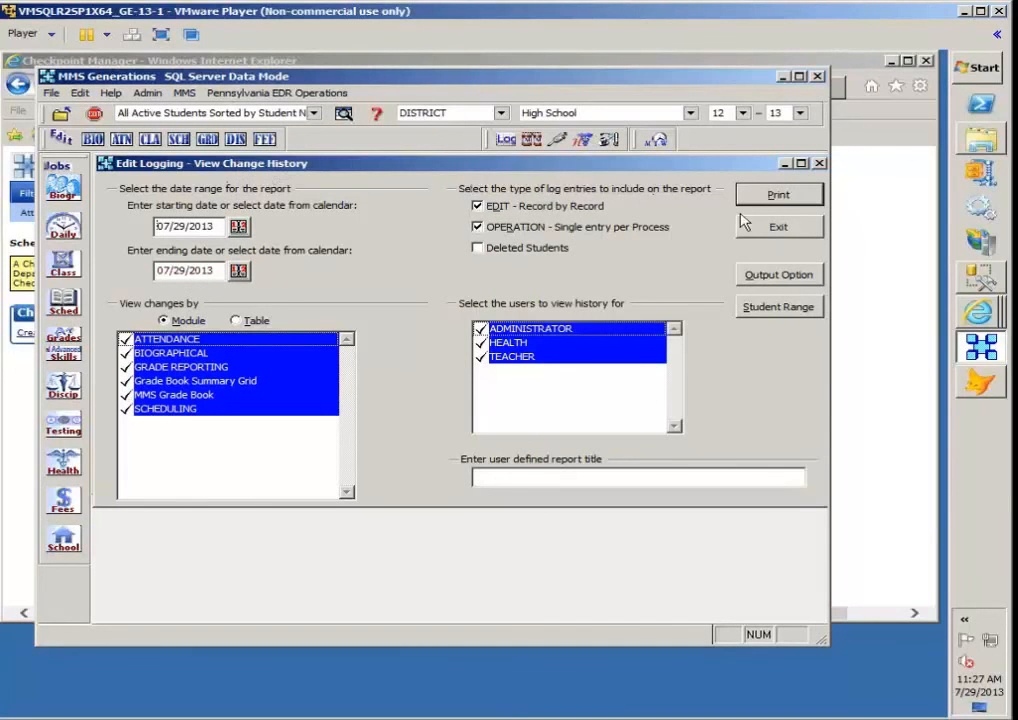
{"action": "left_click", "coordinate": [238, 226]}
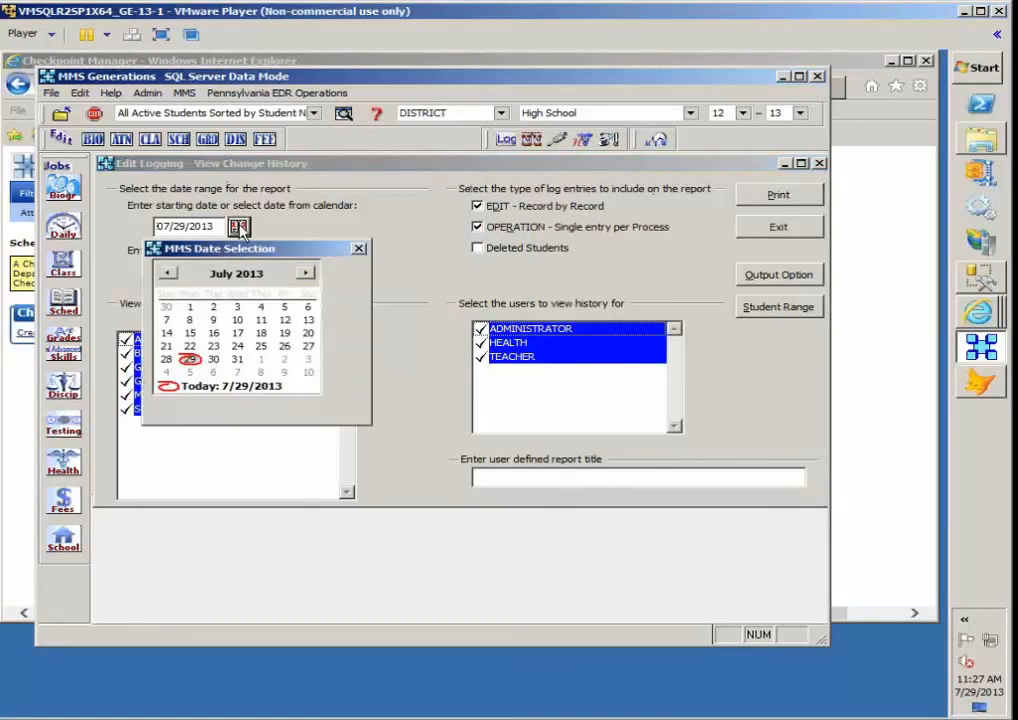
{"action": "left_click", "coordinate": [191, 309]}
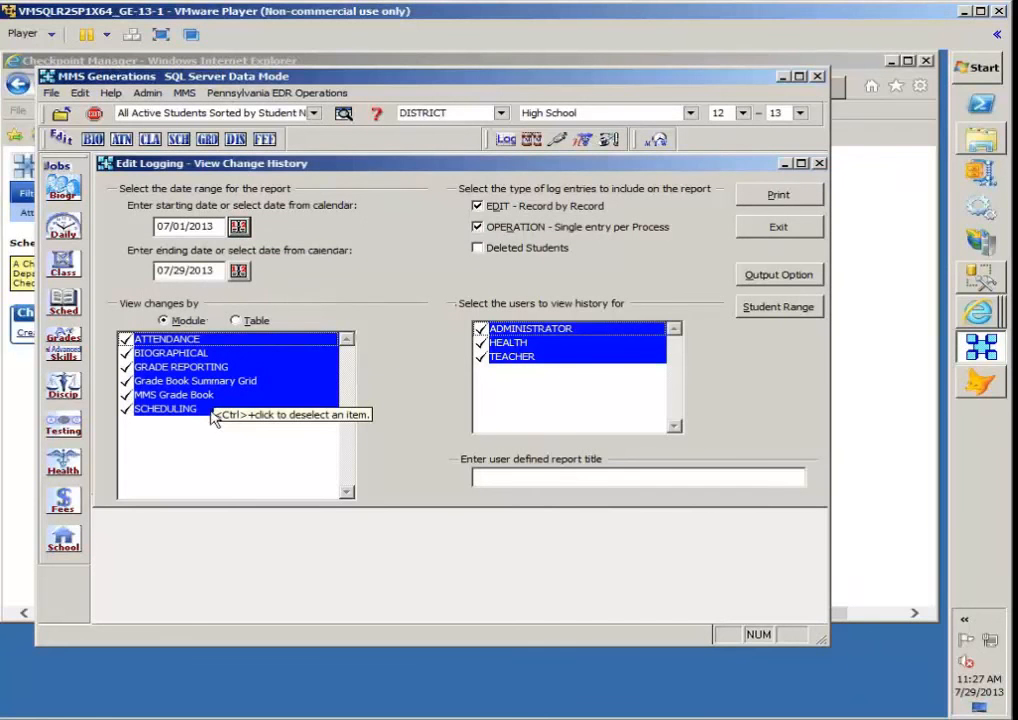
{"action": "left_click", "coordinate": [199, 362]}
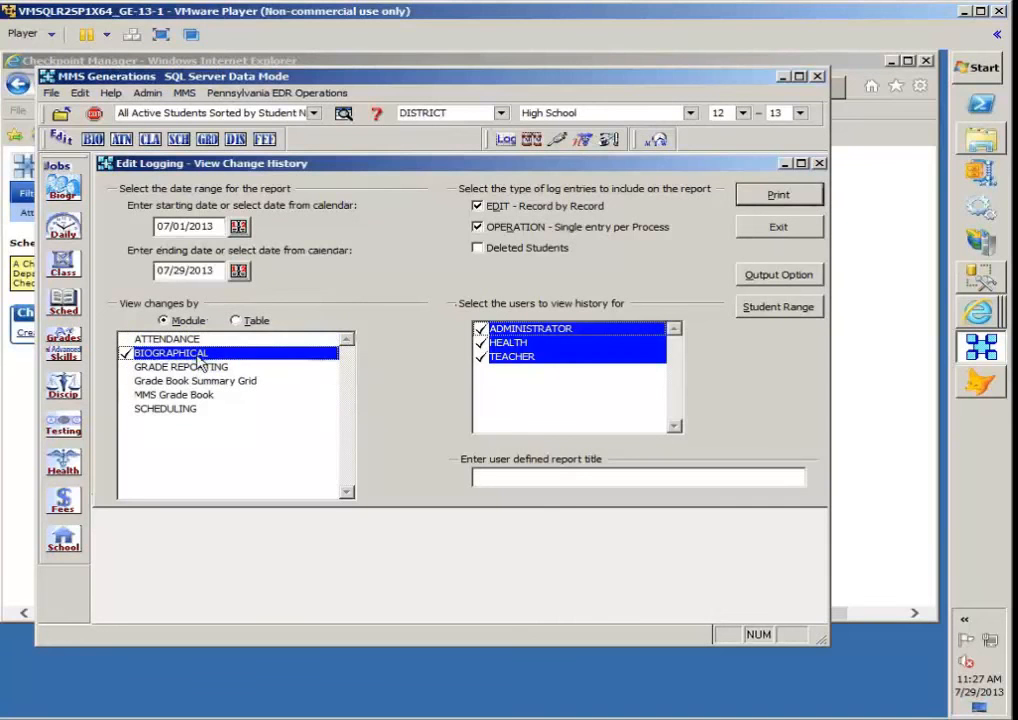
{"action": "left_click", "coordinate": [805, 197]}
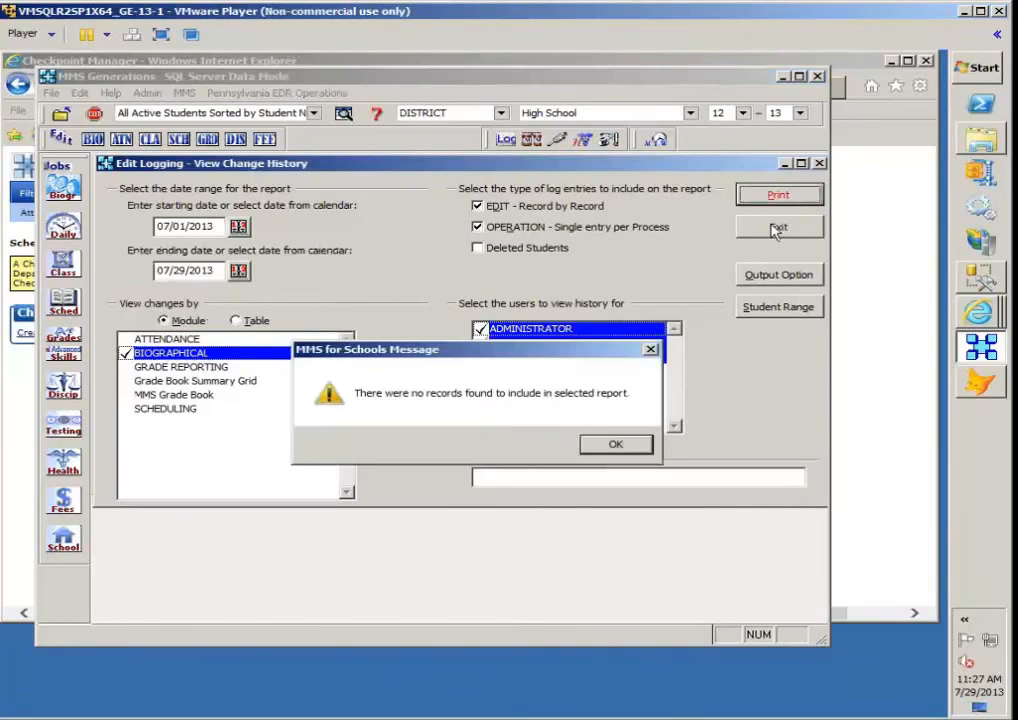
{"action": "left_click", "coordinate": [620, 445]}
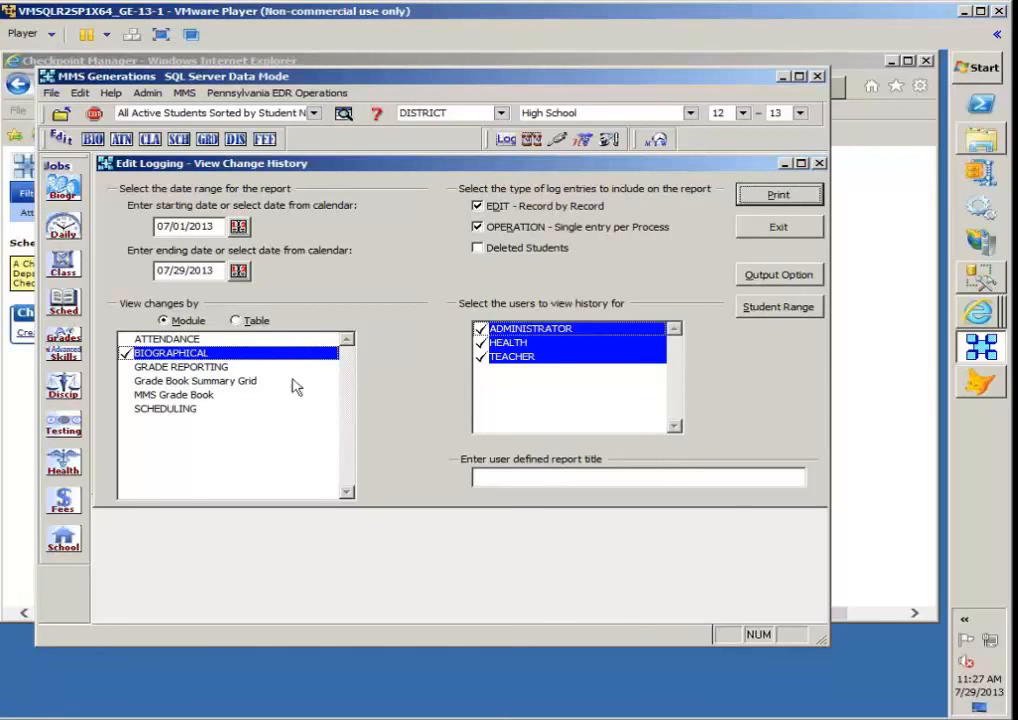
Review the change history report's output options, cancel them, and exit the report form
{"action": "left_click", "coordinate": [779, 278]}
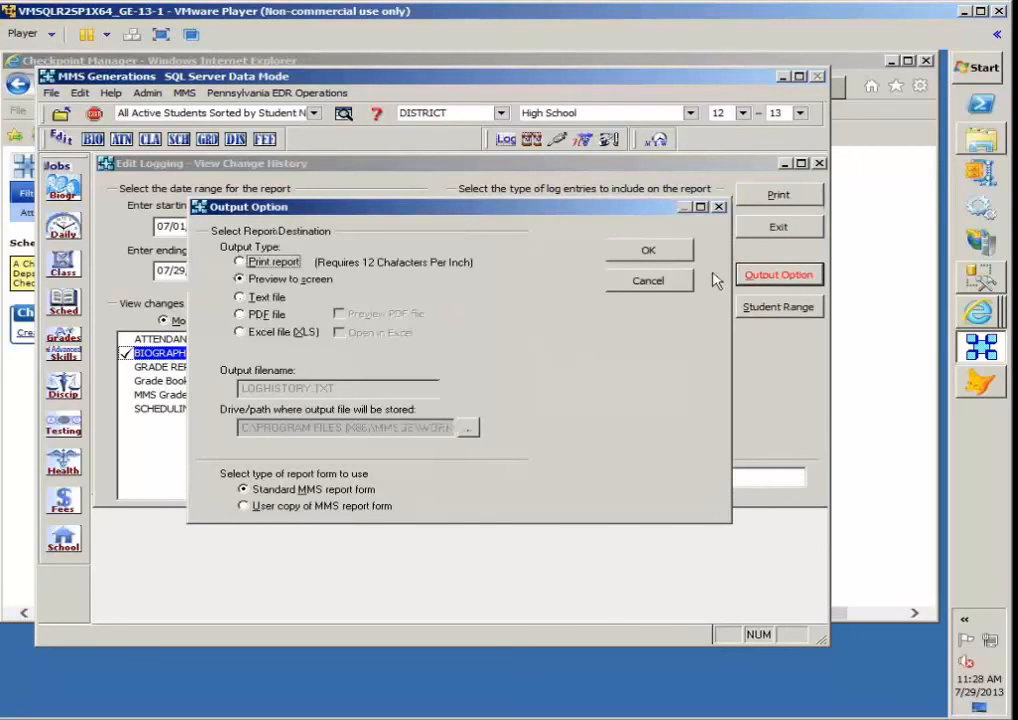
{"action": "left_click", "coordinate": [648, 281]}
{"action": "left_click", "coordinate": [757, 238]}
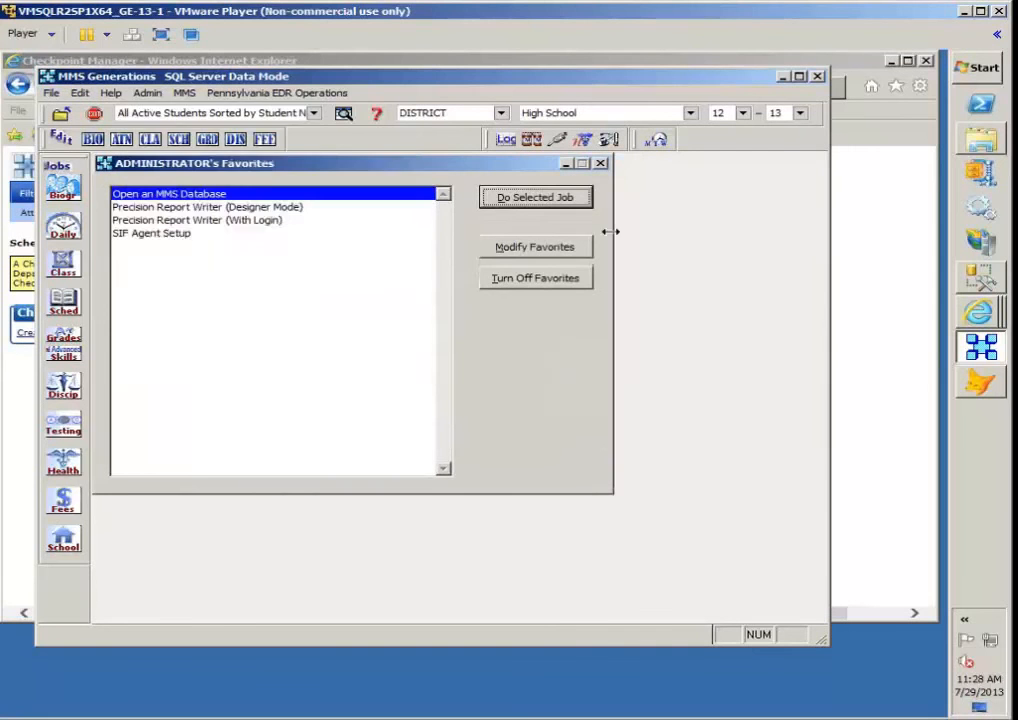
Open the form for clearing the edit log table, review its date range and table choices, and exit without clearing data
{"action": "left_click", "coordinate": [148, 93]}
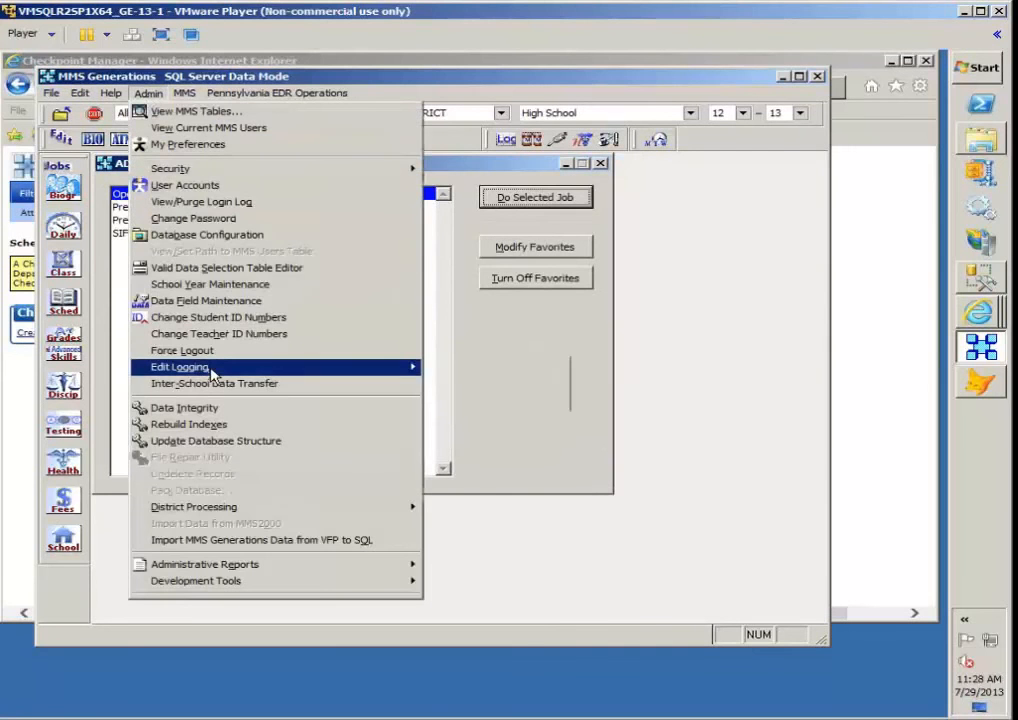
{"action": "mouse_move", "coordinate": [400, 367]}
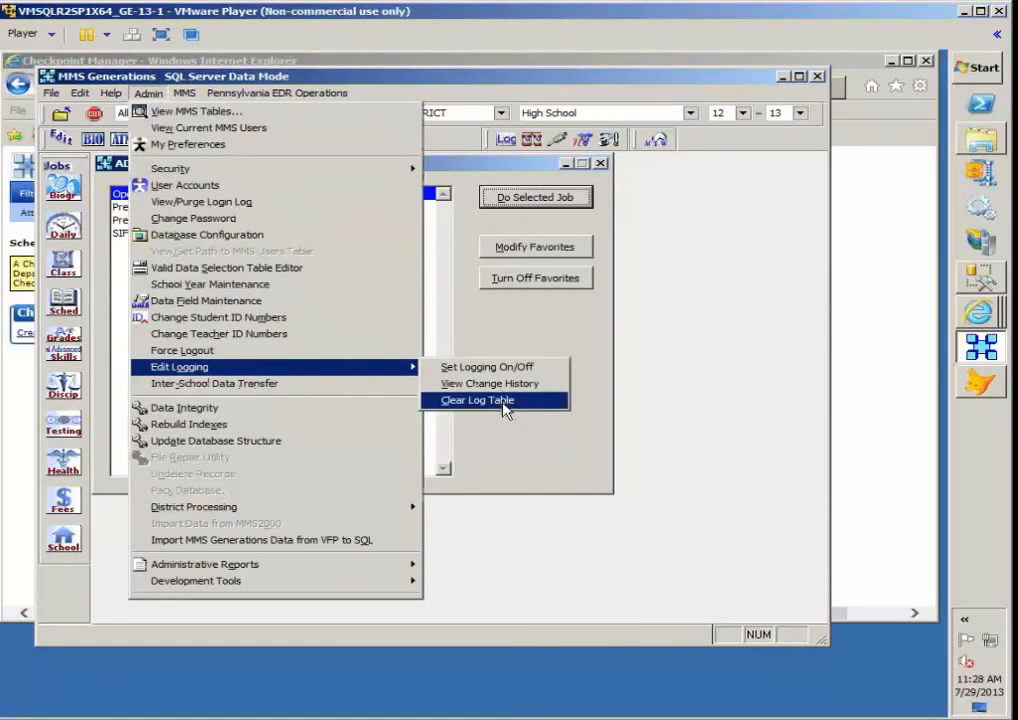
{"action": "left_click", "coordinate": [503, 404]}
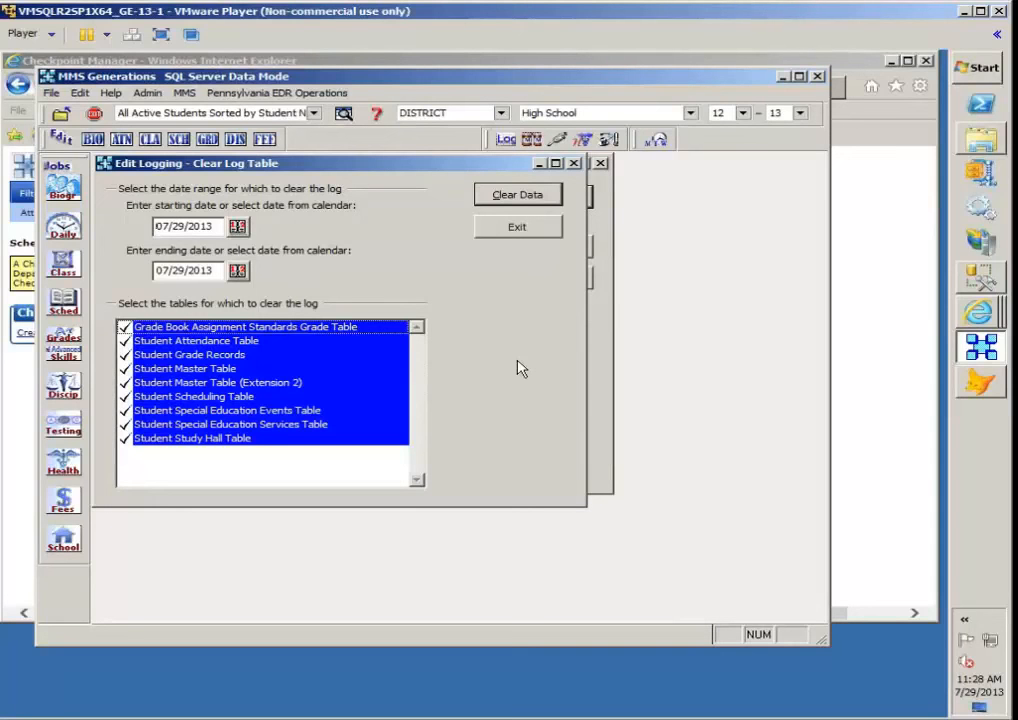
{"action": "left_click", "coordinate": [519, 228]}
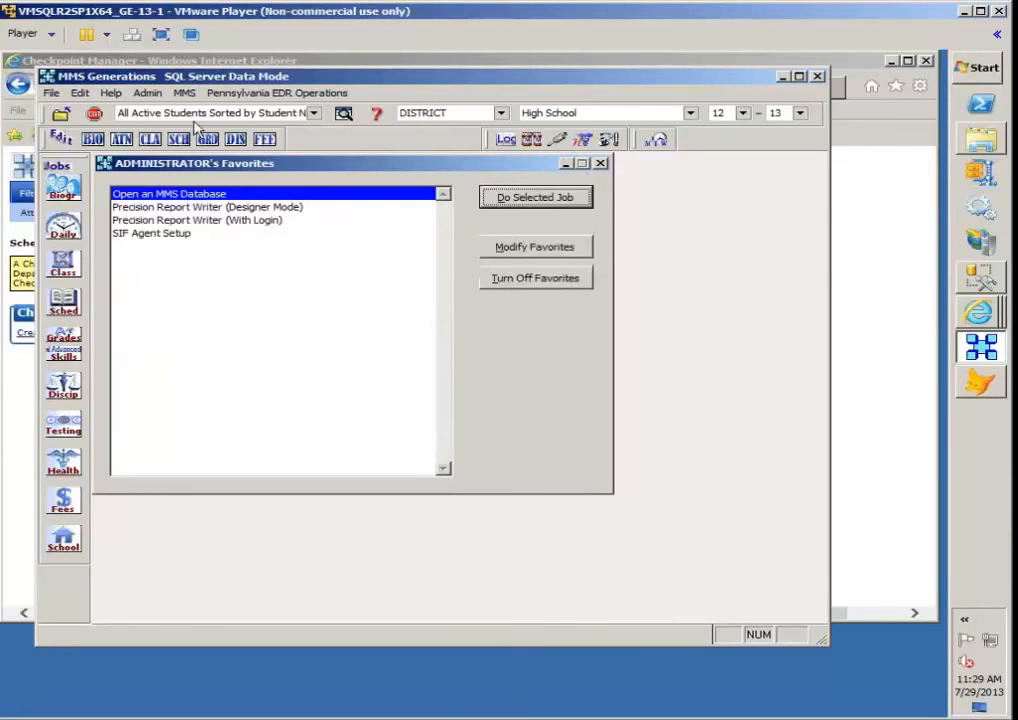
Preview the Login Log Report for all record types from 08/06/2012 through 10/31/2012, ordered by login date/time descending
{"action": "left_click", "coordinate": [148, 93]}
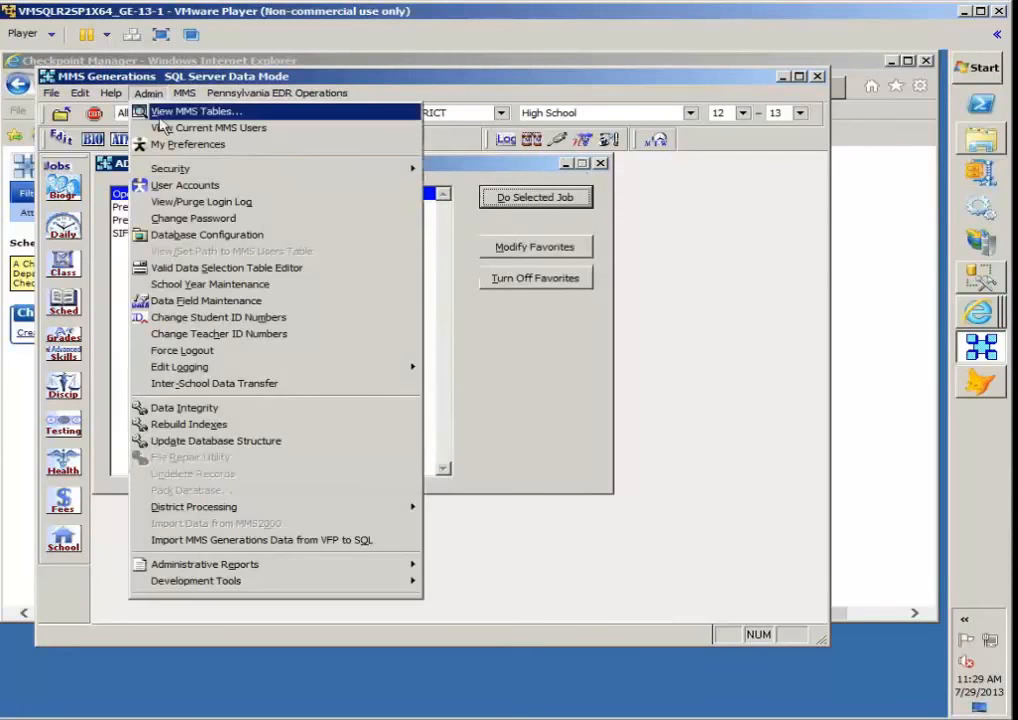
{"action": "left_click", "coordinate": [258, 202]}
{"action": "left_click", "coordinate": [543, 444]}
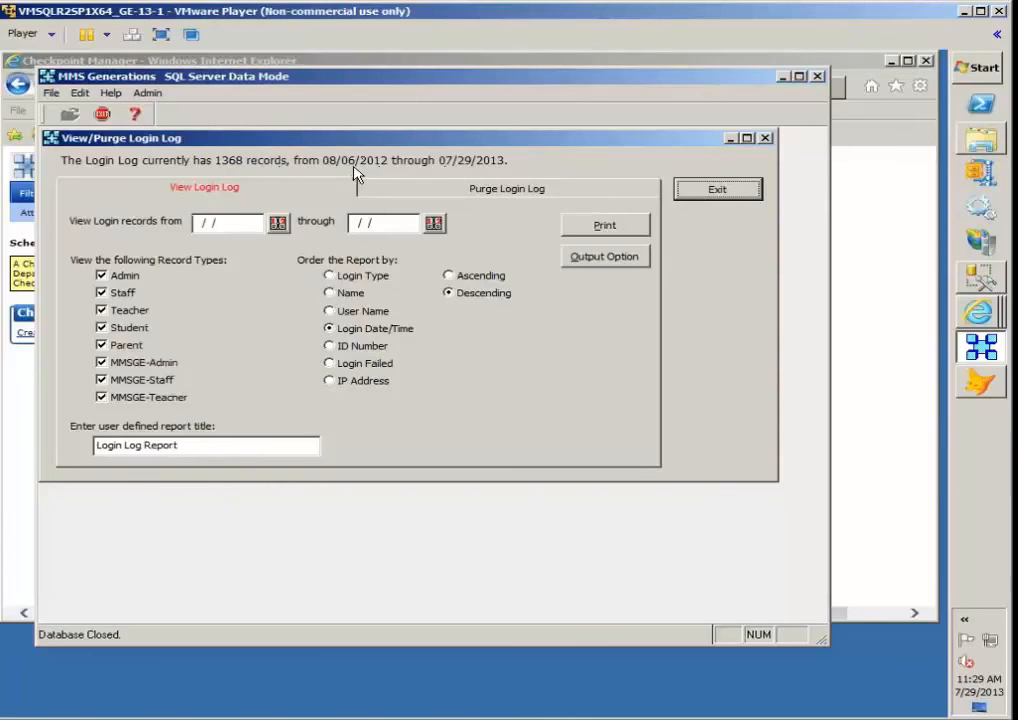
{"action": "left_click", "coordinate": [236, 222]}
{"action": "type", "text": "08/0"}
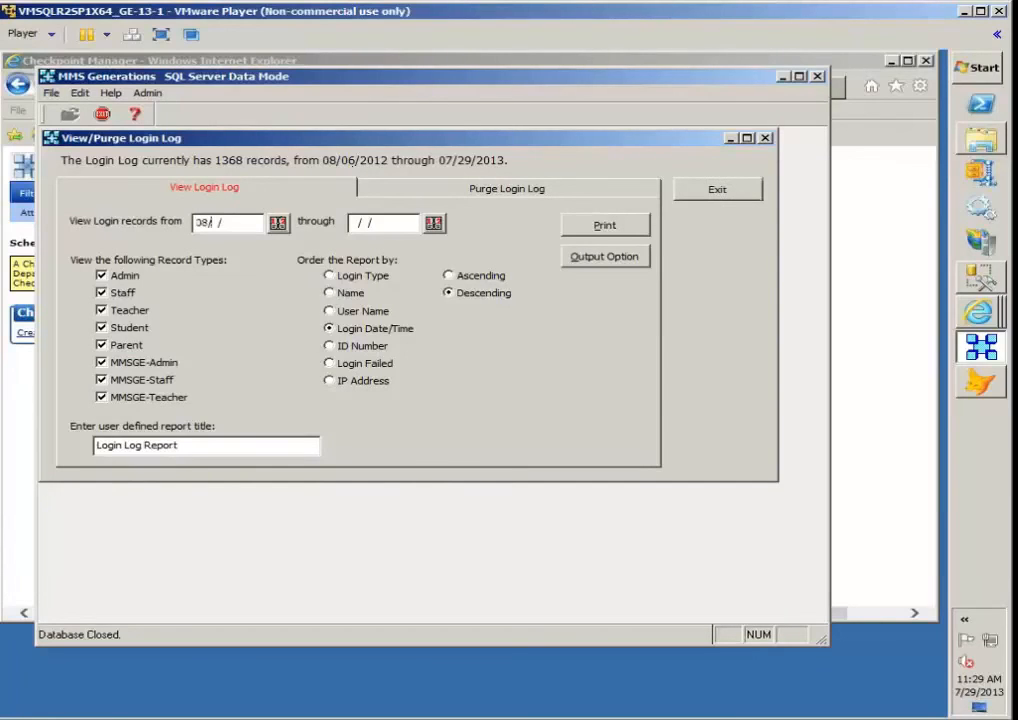
{"action": "type", "text": "6/2012"}
{"action": "key", "text": "Tab"}
{"action": "type", "text": "10/31/2012"}
{"action": "left_click", "coordinate": [193, 230]}
{"action": "left_click", "coordinate": [588, 230]}
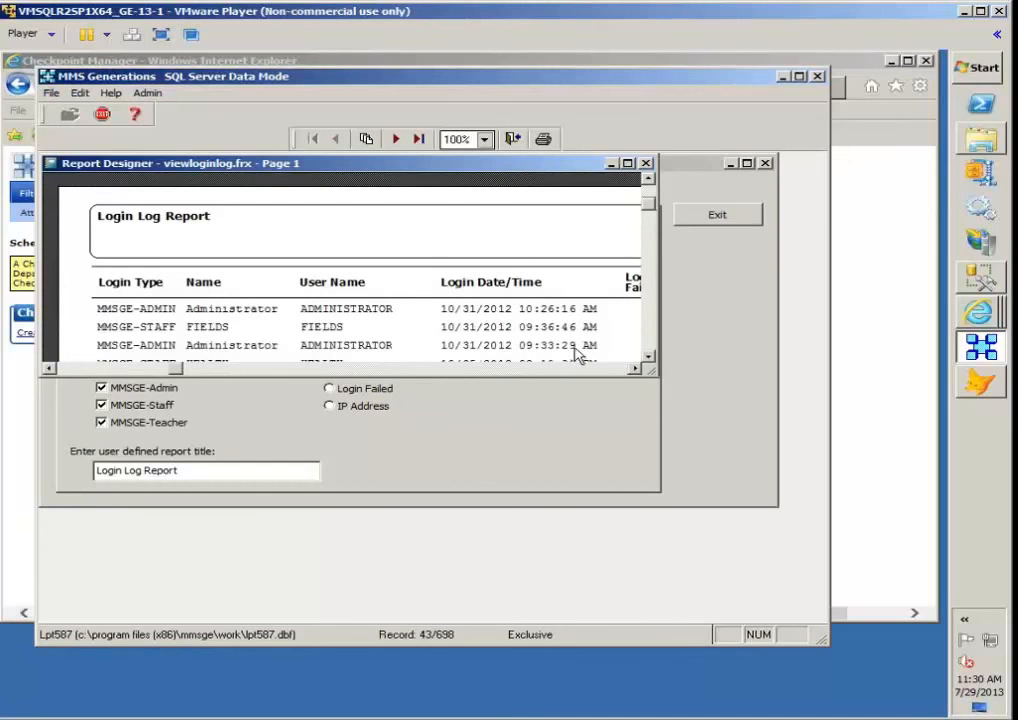
Enlarge the Login Log Report preview, examine the login types, failures and IP addresses on its first and last pages, and close it
{"action": "left_click", "coordinate": [627, 163]}
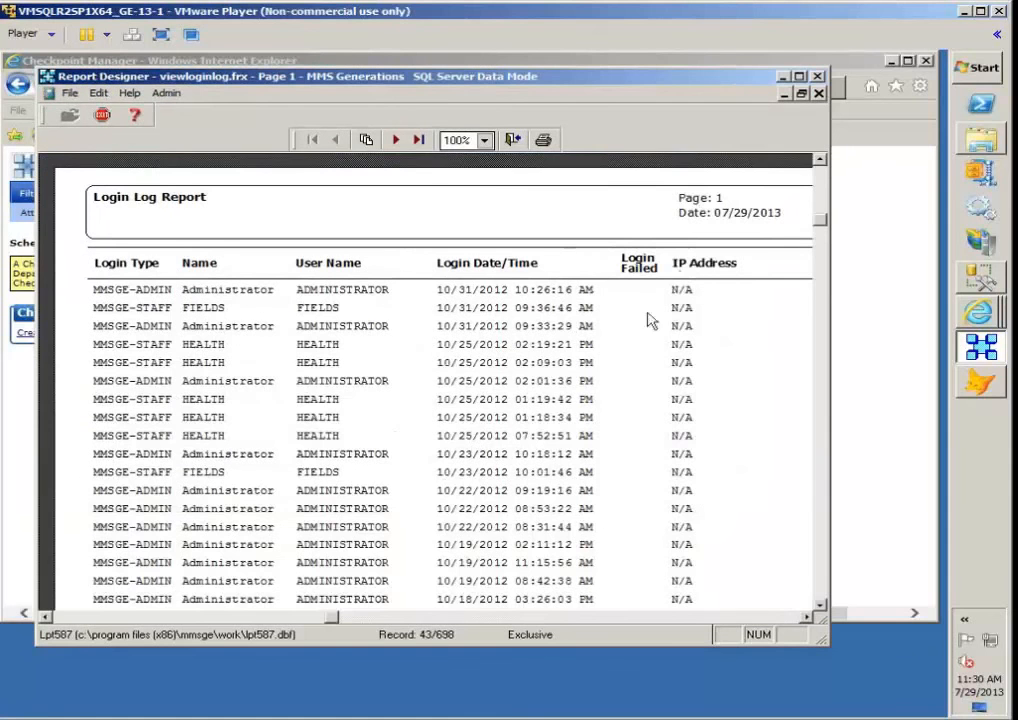
{"action": "scroll", "coordinate": [634, 470], "scroll_direction": "down", "scroll_amount": 3}
{"action": "scroll", "coordinate": [632, 470], "scroll_direction": "down", "scroll_amount": 1}
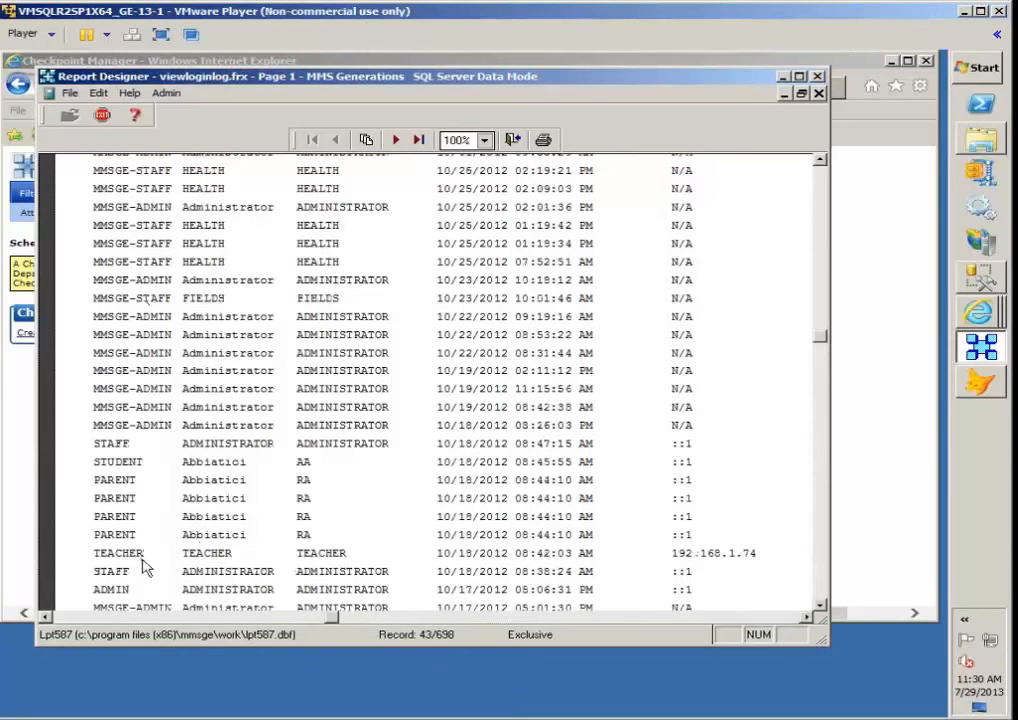
{"action": "scroll", "coordinate": [122, 481], "scroll_direction": "down", "scroll_amount": 5}
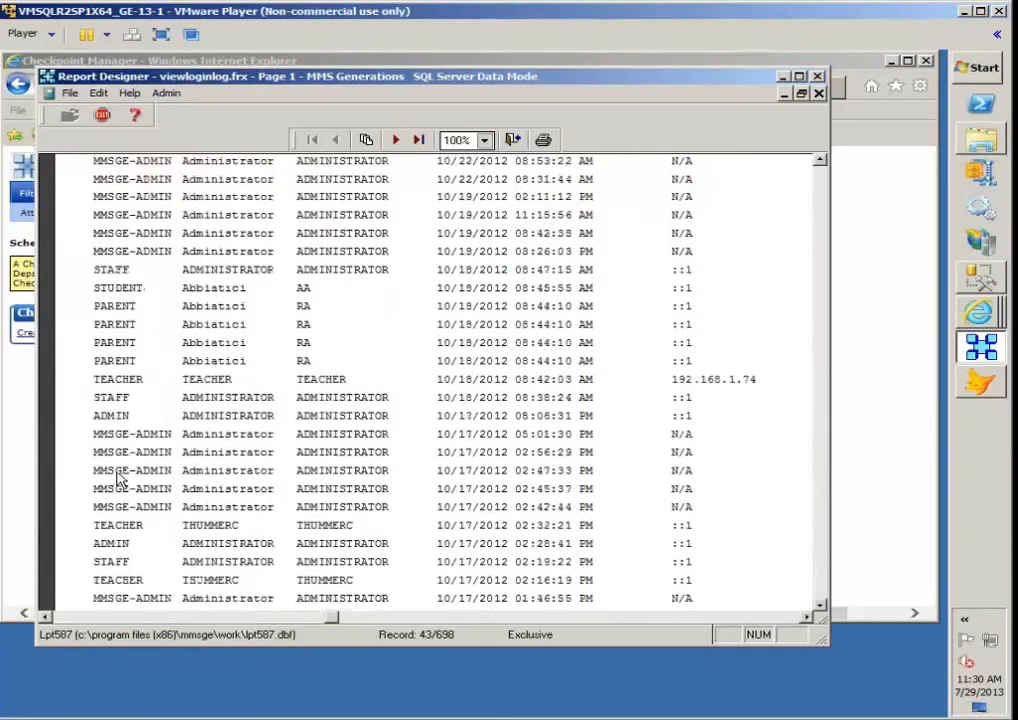
{"action": "scroll", "coordinate": [118, 478], "scroll_direction": "down", "scroll_amount": 5}
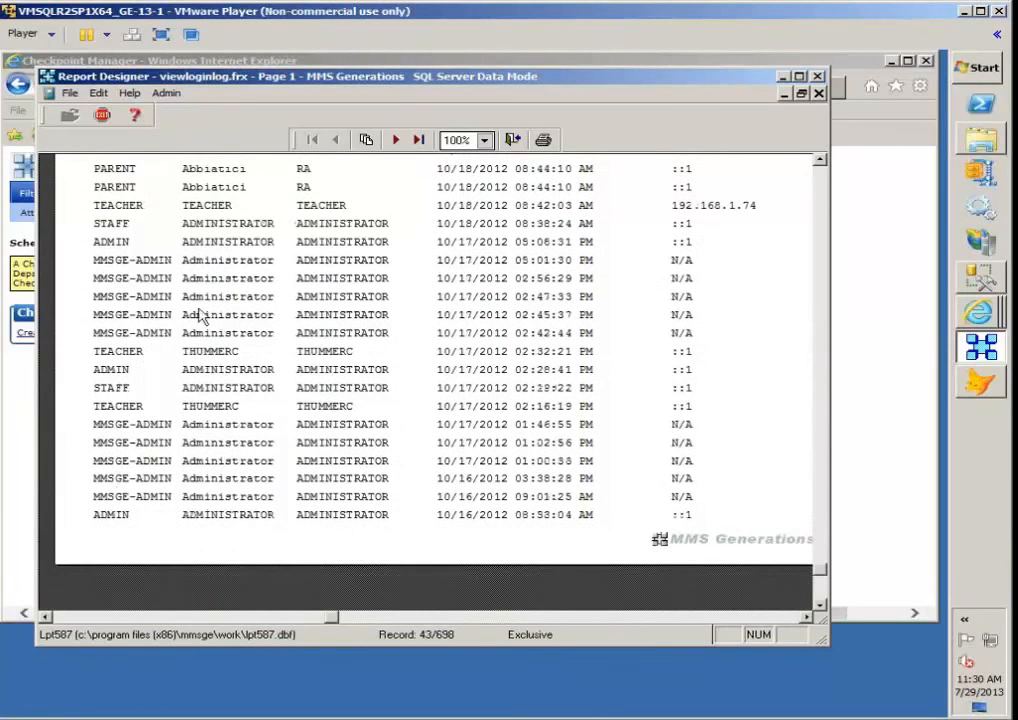
{"action": "left_click", "coordinate": [418, 140]}
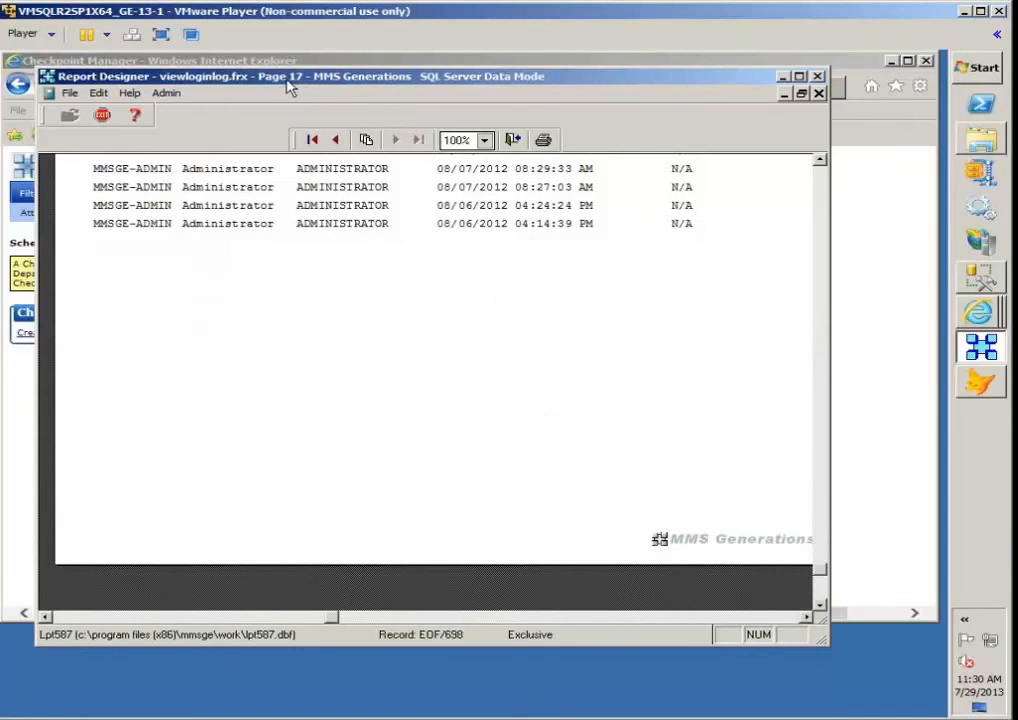
{"action": "scroll", "coordinate": [209, 320], "scroll_direction": "up", "scroll_amount": 5}
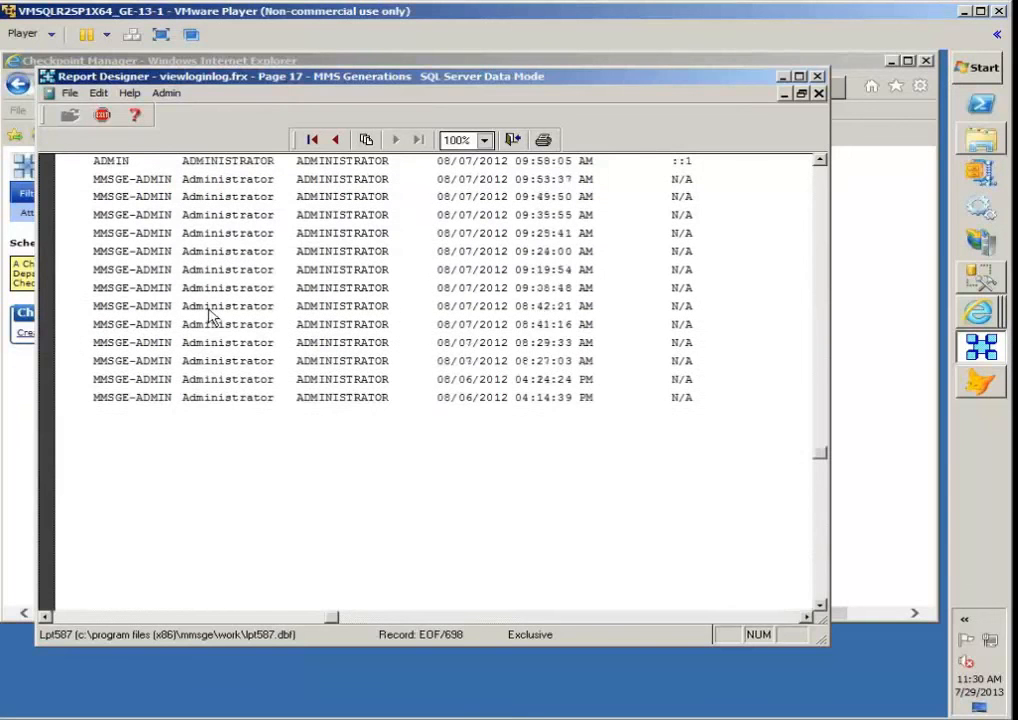
{"action": "scroll", "coordinate": [209, 313], "scroll_direction": "up", "scroll_amount": 4}
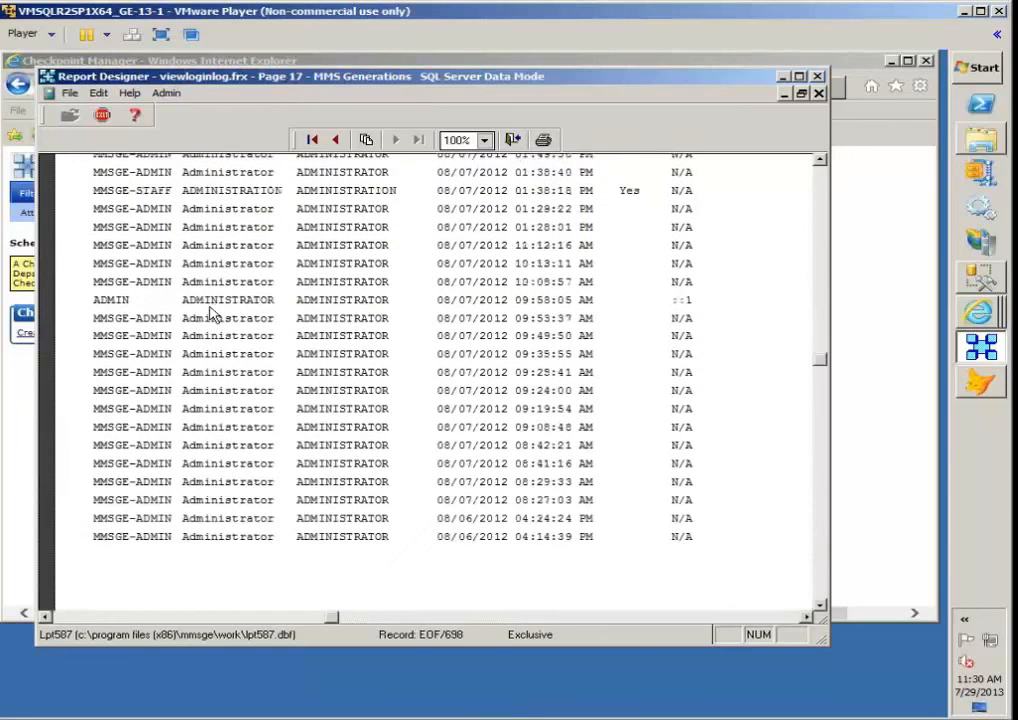
{"action": "left_click", "coordinate": [513, 142]}
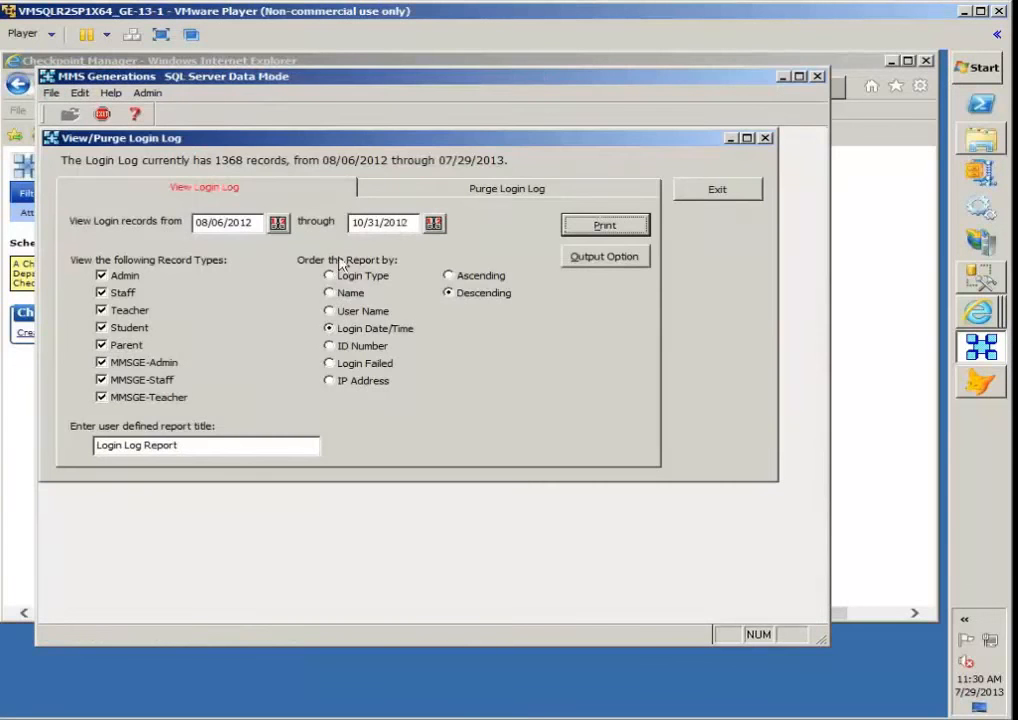
Review the options for purging login log records by date range and record type, and exit without purging
{"action": "left_click", "coordinate": [495, 192]}
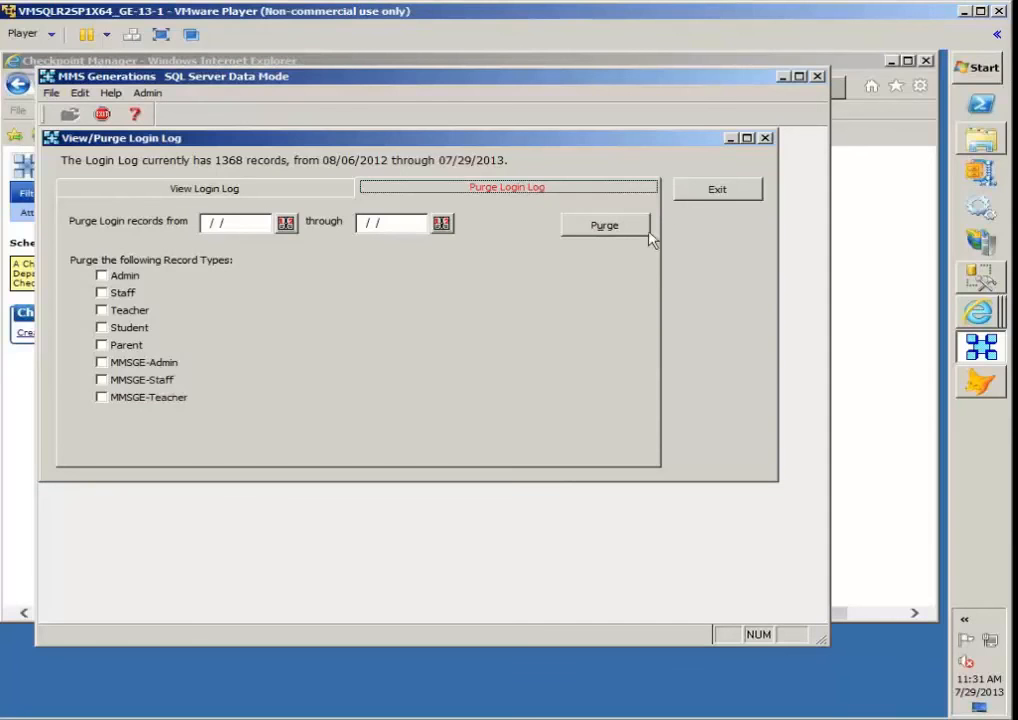
{"action": "left_click", "coordinate": [705, 198]}
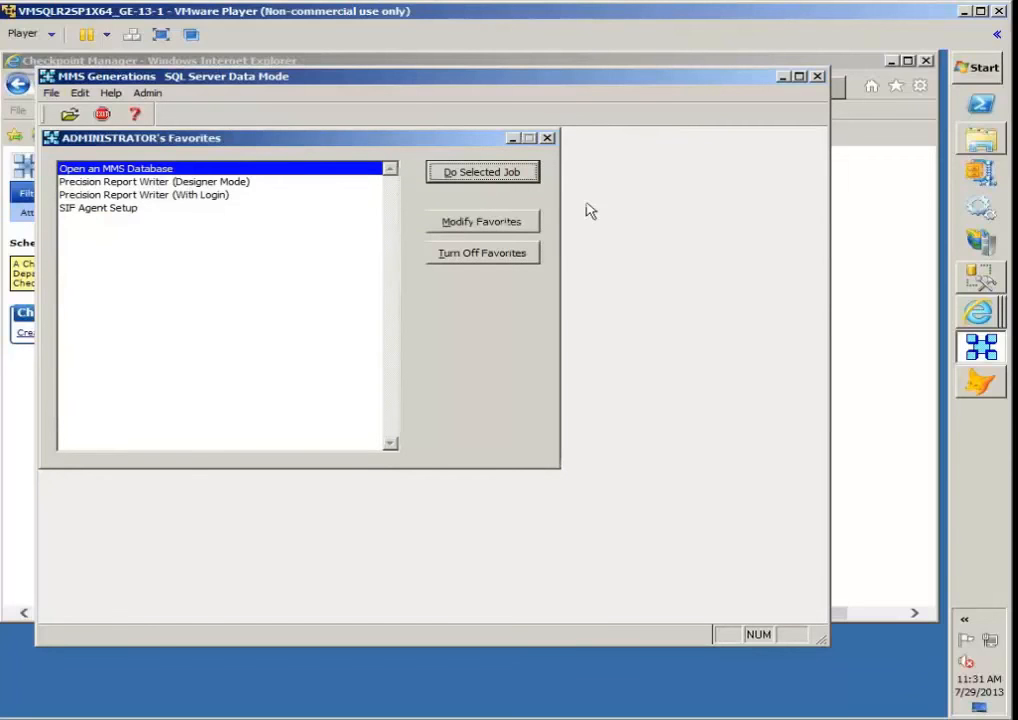
Review the administrative commands in SQL Server Data Mode, check MMS for Schools (Generations Edition) under Windows Programs and Features, and close that window
{"action": "left_click", "coordinate": [148, 92]}
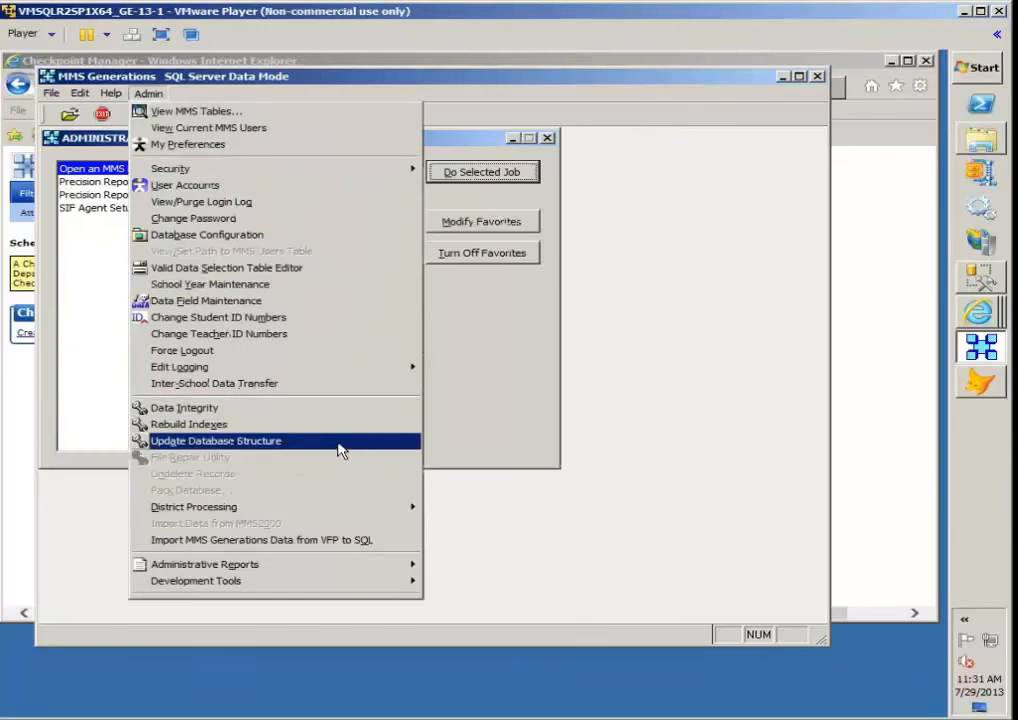
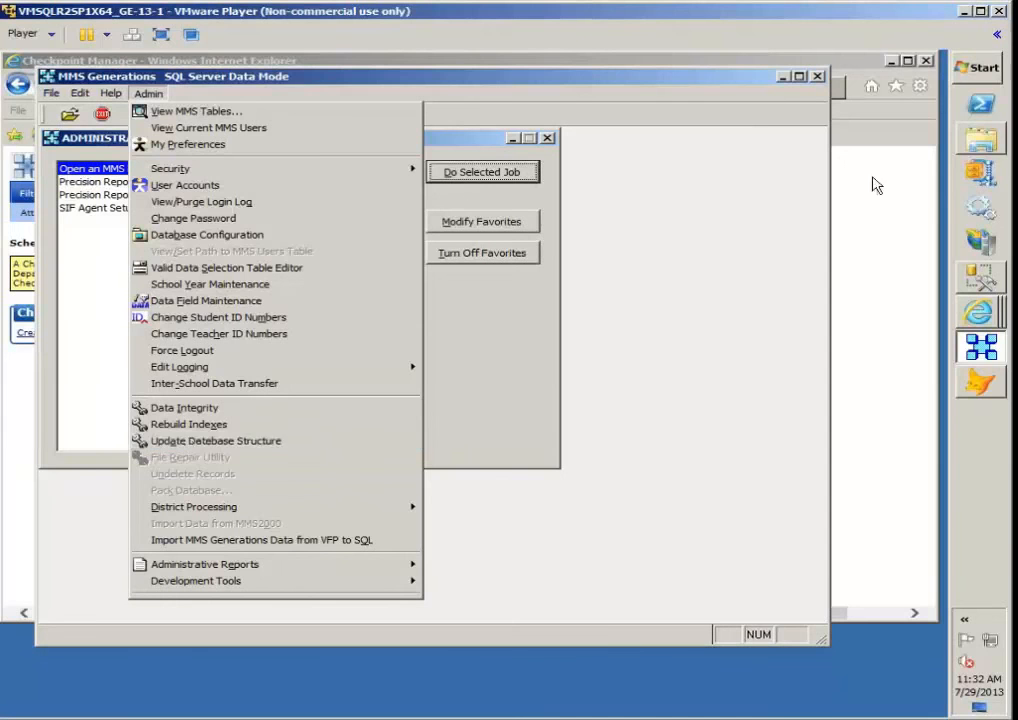
{"action": "left_click", "coordinate": [978, 67]}
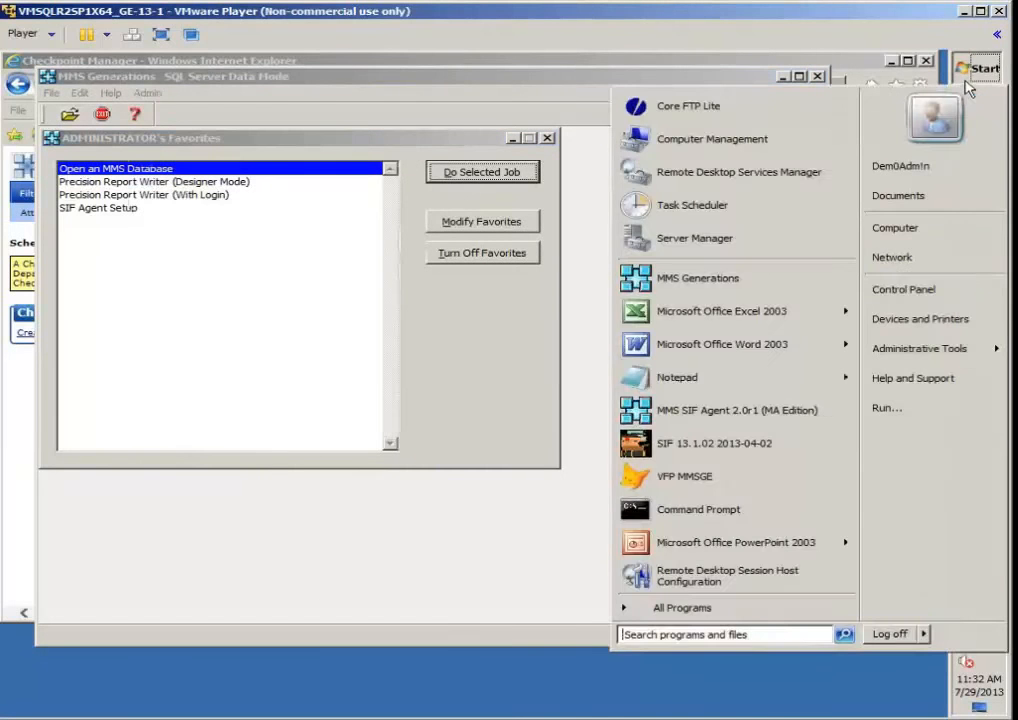
{"action": "left_click", "coordinate": [902, 290]}
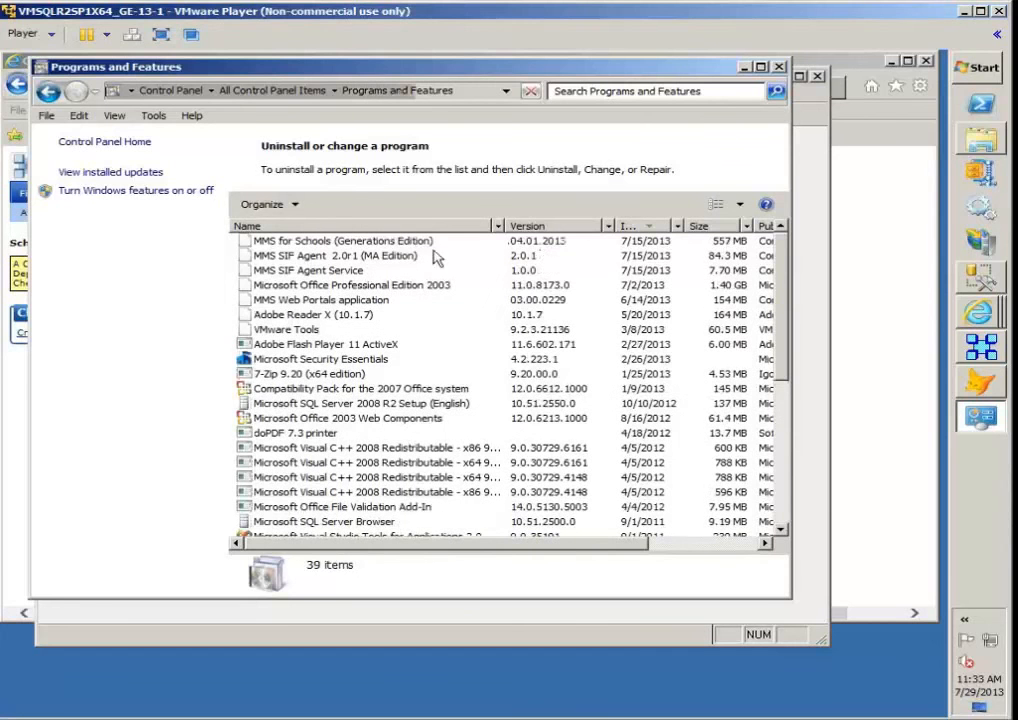
{"action": "left_click", "coordinate": [420, 244]}
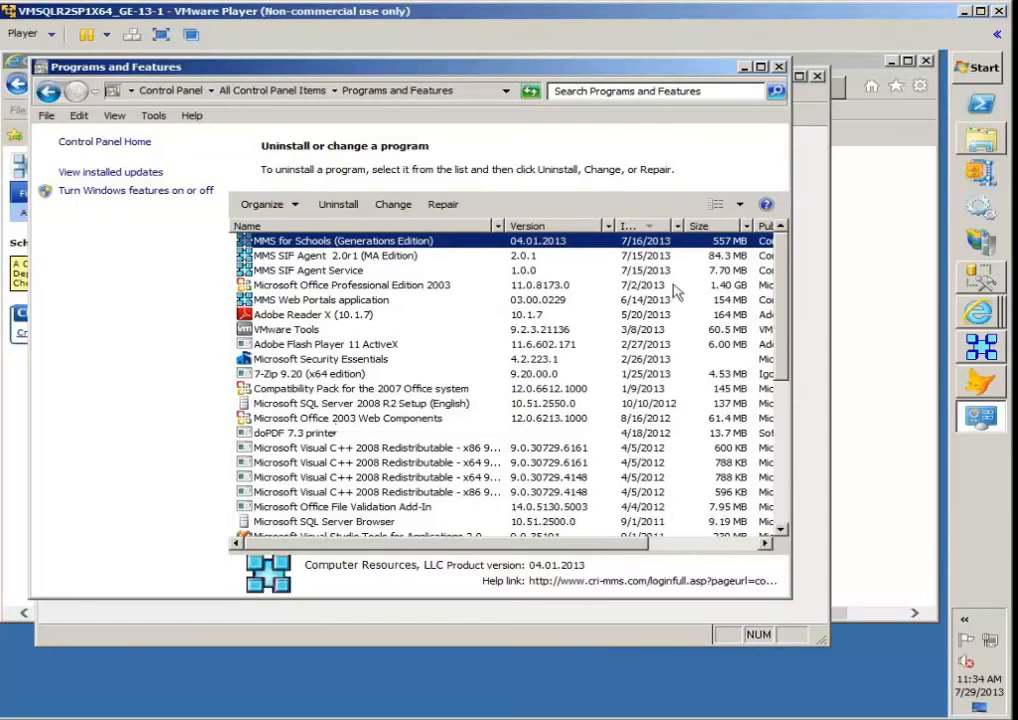
{"action": "left_click", "coordinate": [780, 67]}
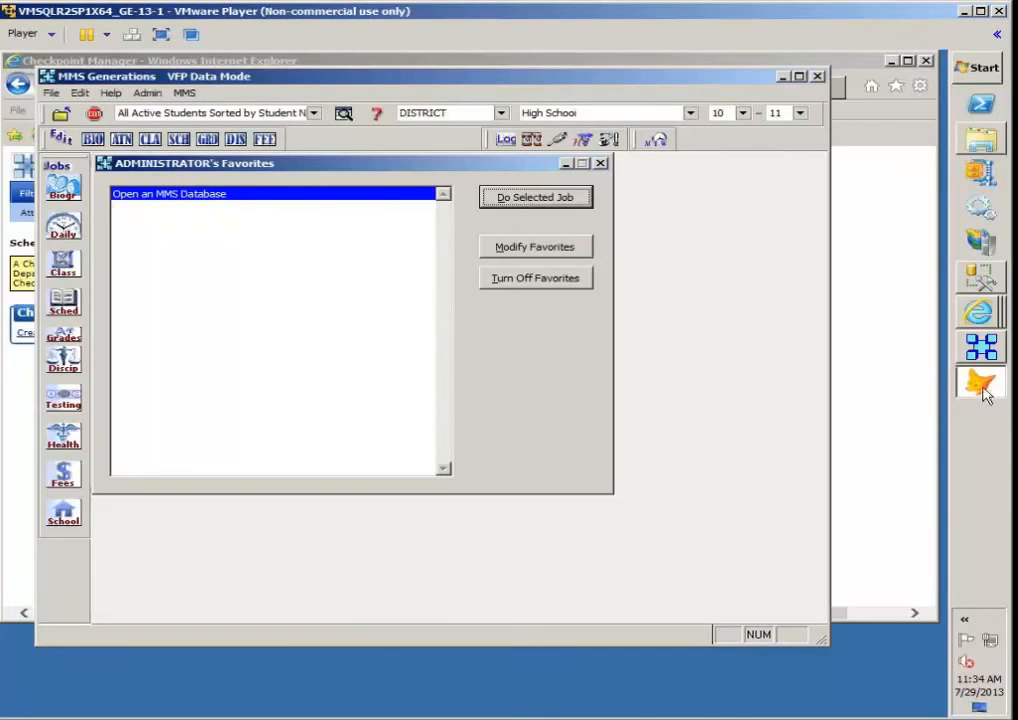
Review the administrative maintenance commands in the VFP Data Mode session and open School Year Maintenance for the DISTRICT database
{"action": "left_click", "coordinate": [147, 93]}
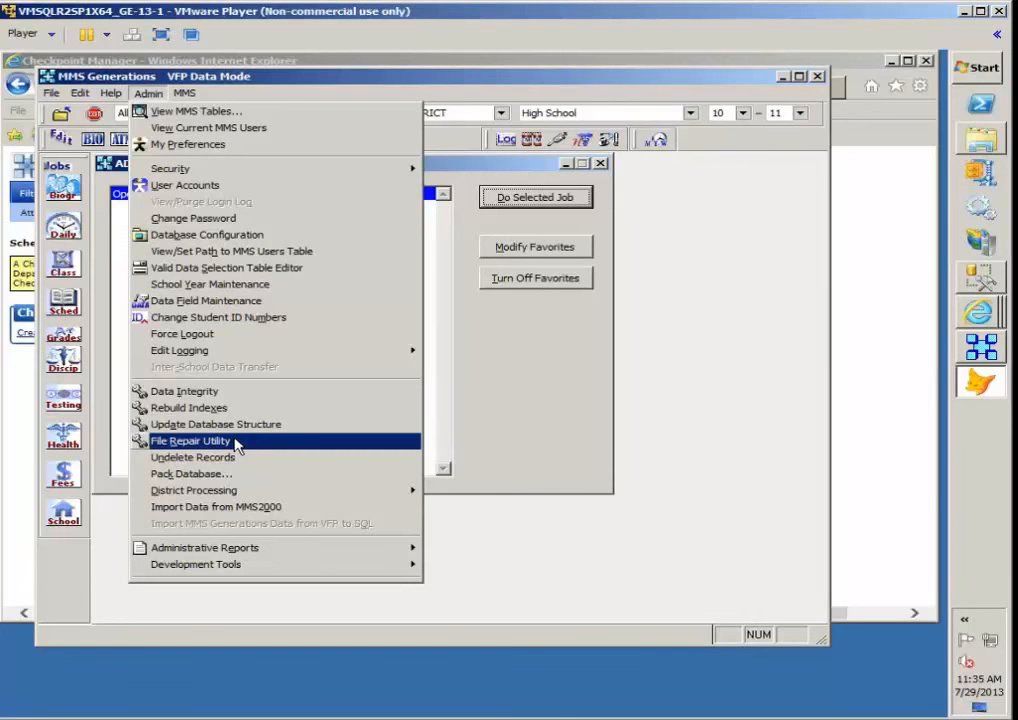
{"action": "left_click", "coordinate": [146, 93]}
{"action": "left_click", "coordinate": [142, 95]}
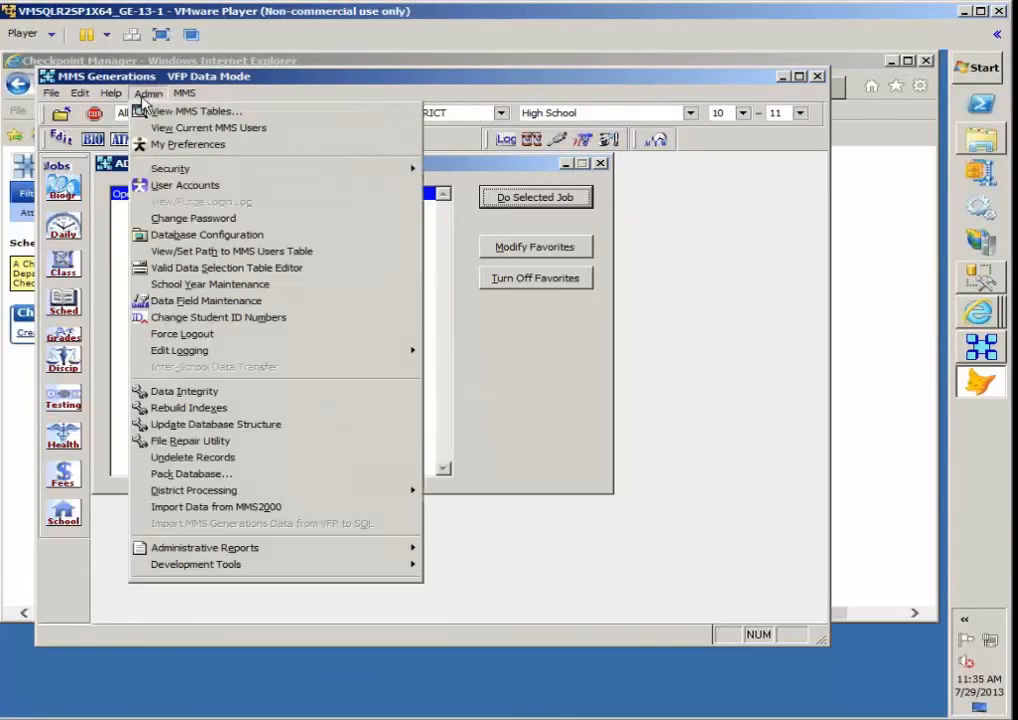
{"action": "left_click", "coordinate": [209, 284]}
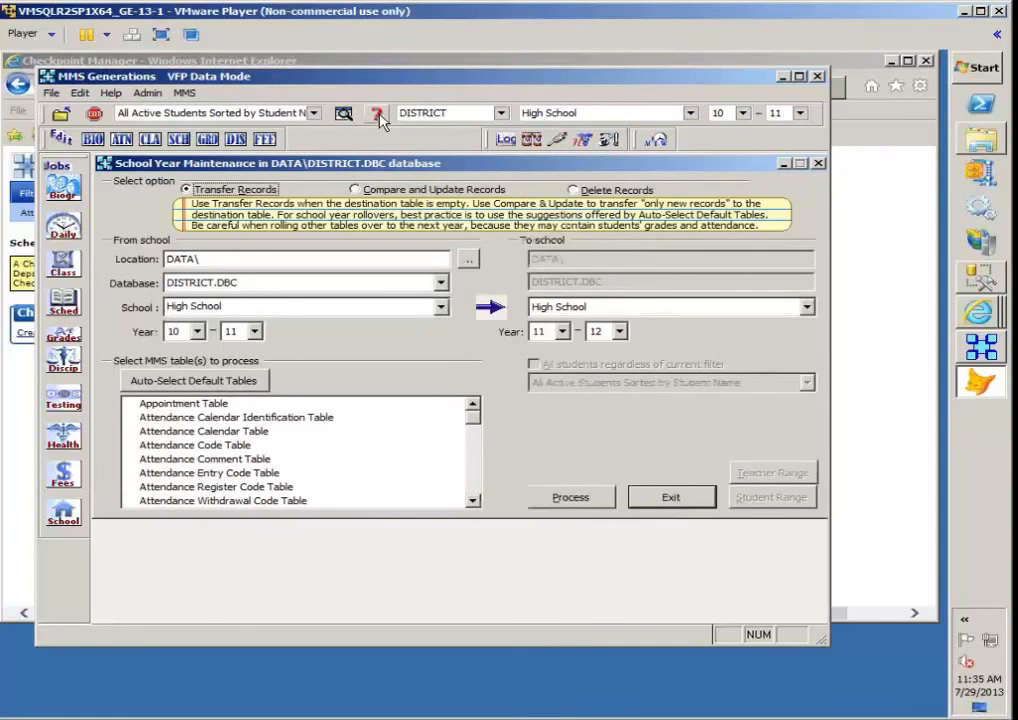
Read the School Year Maintenance help topic, browse the State Modules section of the help contents, and close the help
{"action": "left_click", "coordinate": [378, 115]}
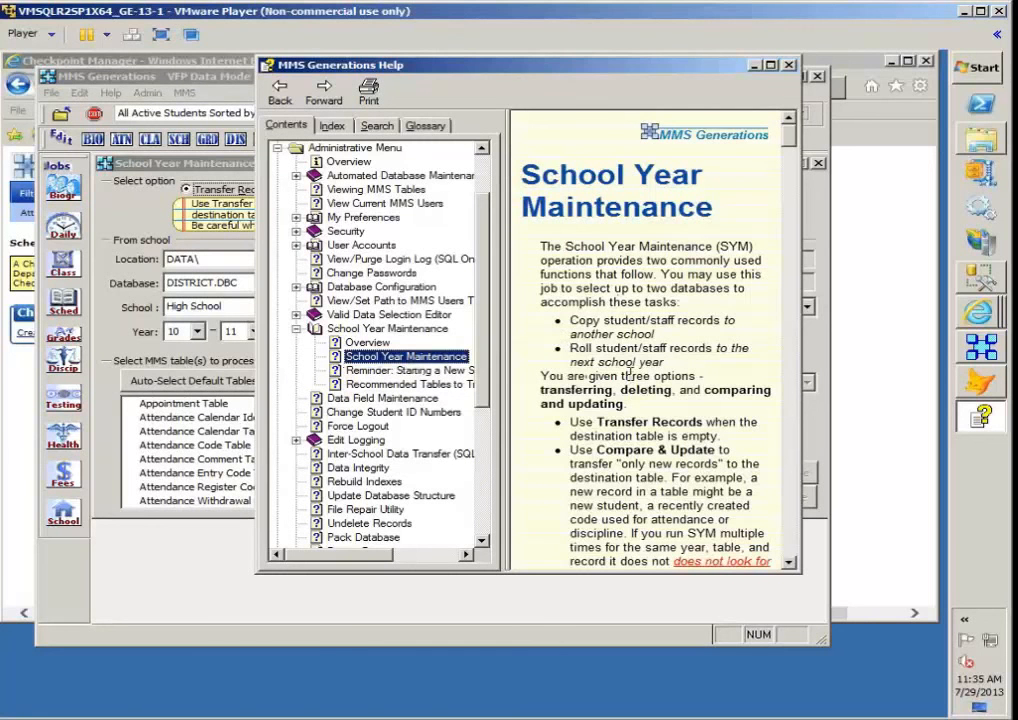
{"action": "right_click", "coordinate": [626, 325]}
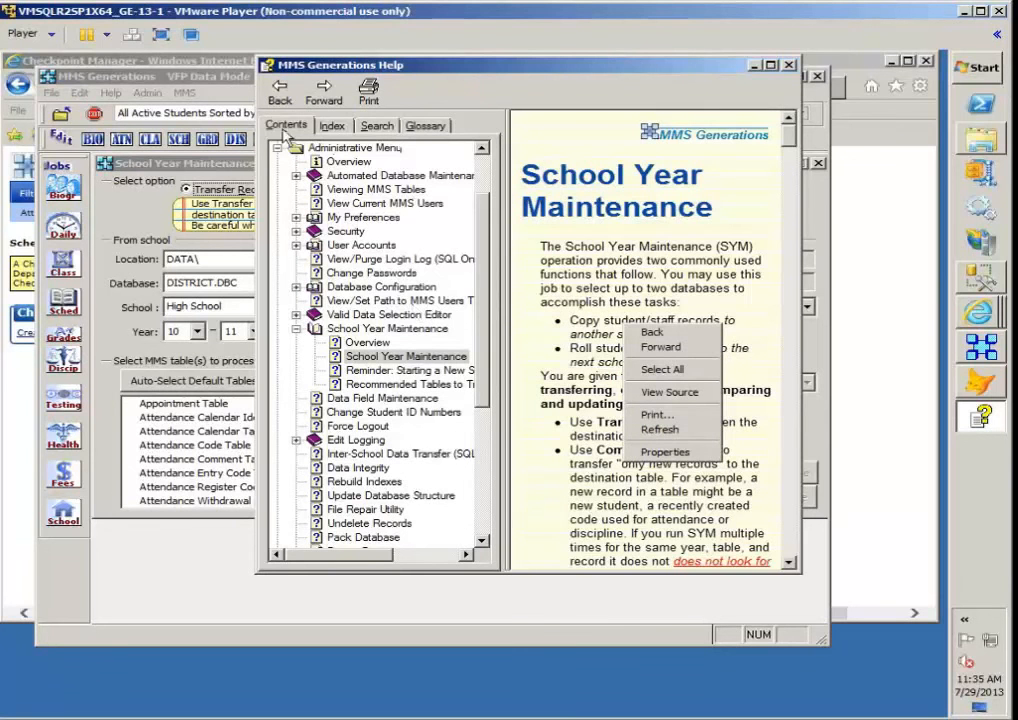
{"action": "left_click", "coordinate": [486, 188]}
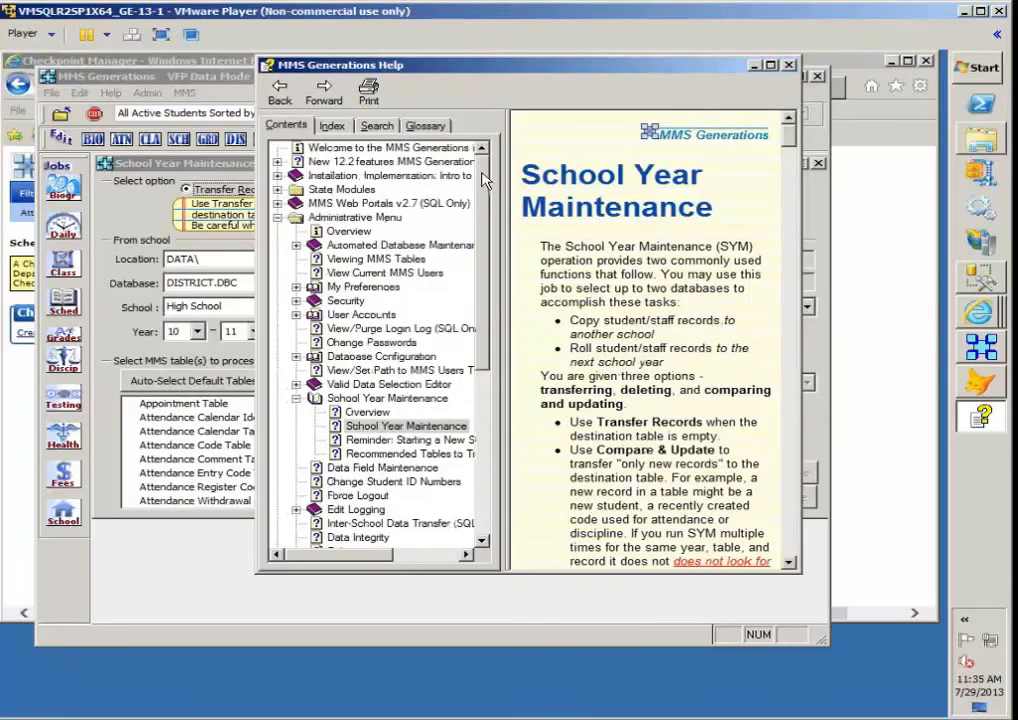
{"action": "left_click", "coordinate": [318, 188]}
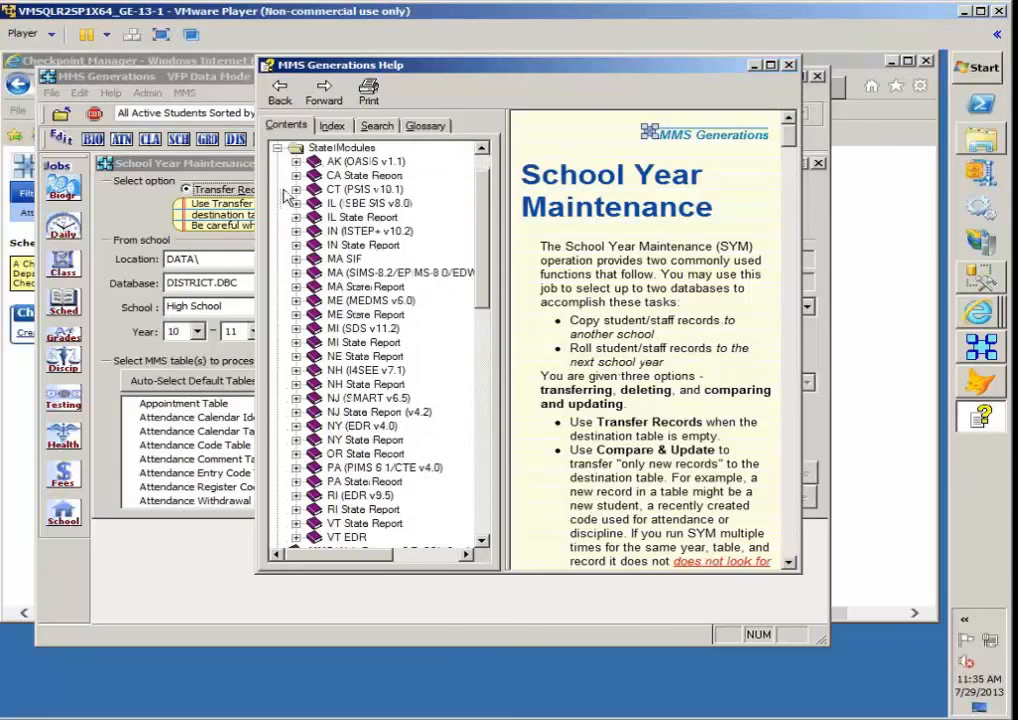
{"action": "left_click", "coordinate": [277, 147]}
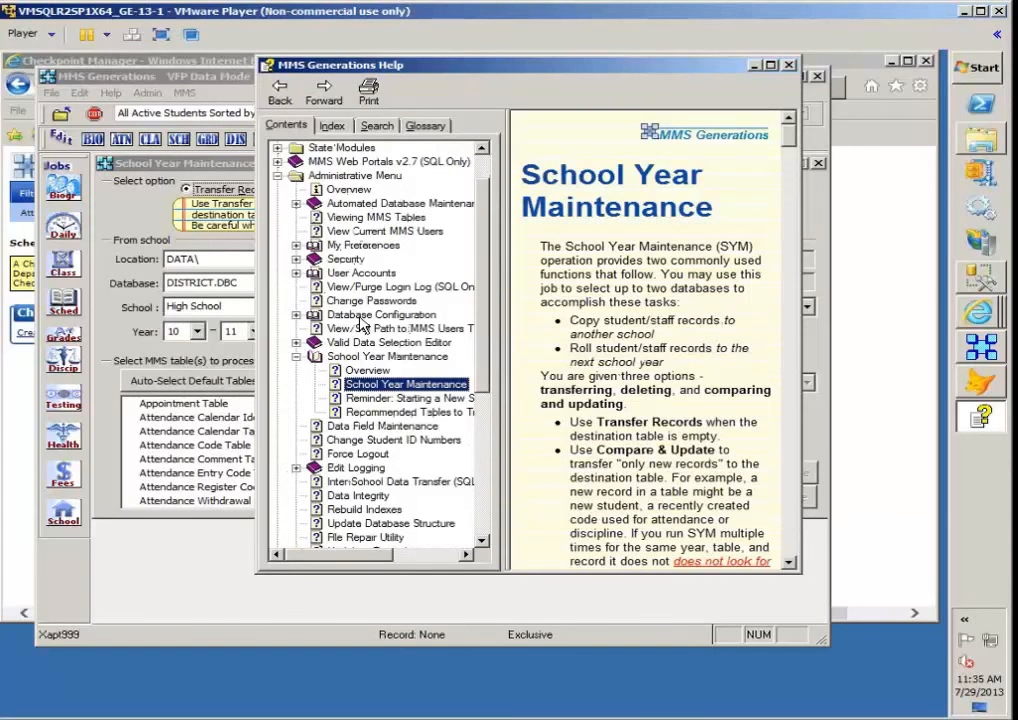
{"action": "left_click", "coordinate": [789, 64]}
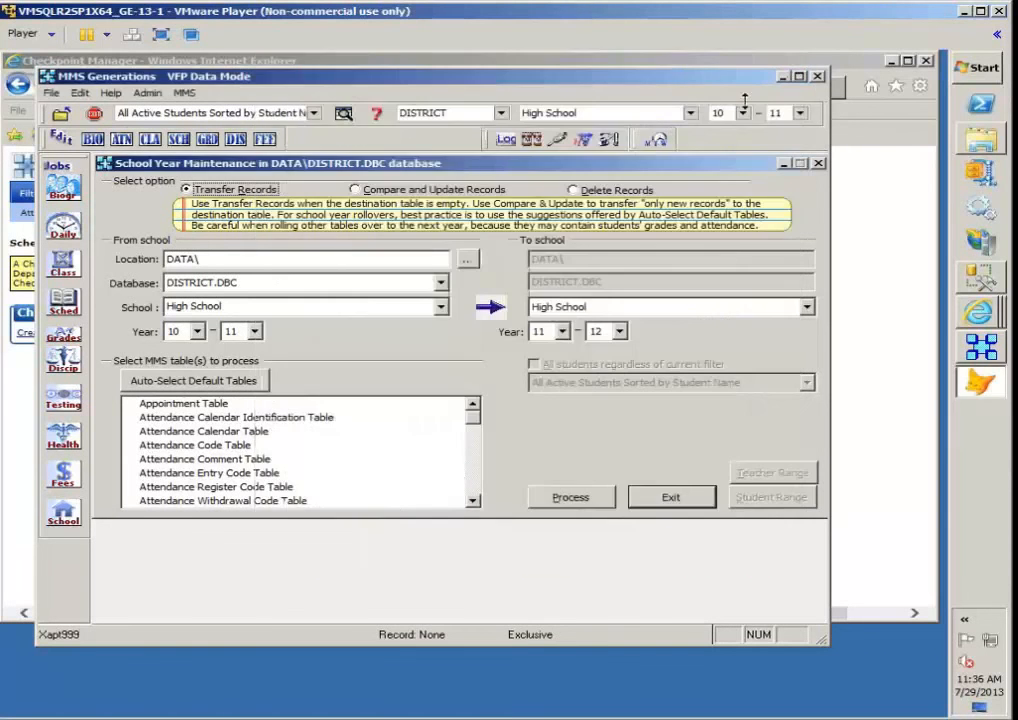
Check the program version and support contact details in the About MMS window, then exit School Year Maintenance without processing
{"action": "left_click", "coordinate": [111, 93]}
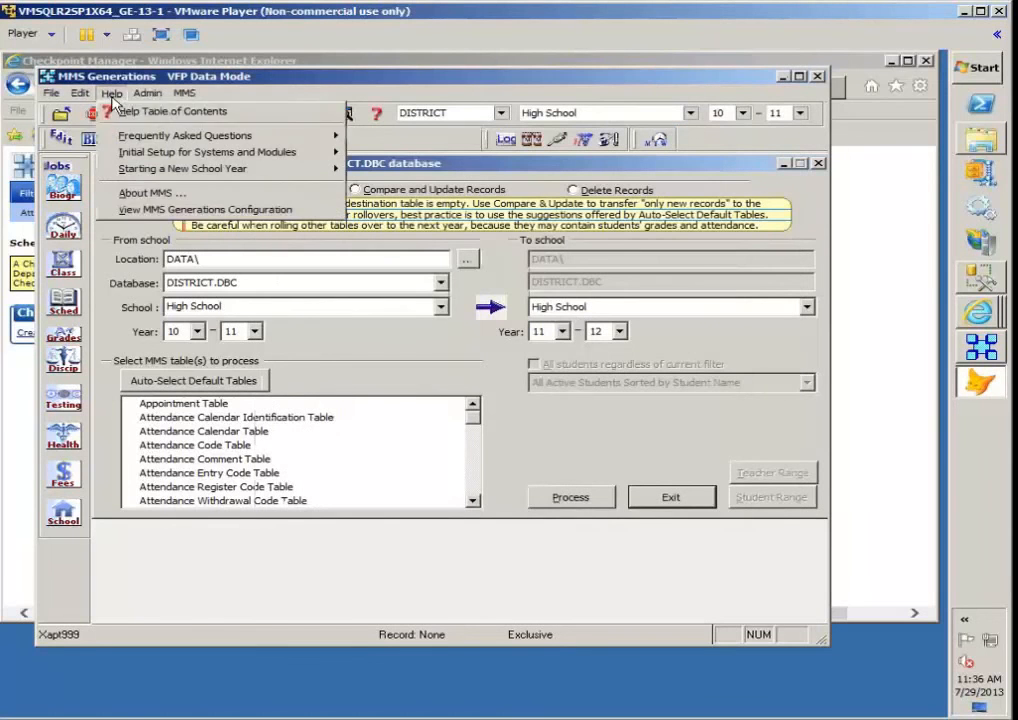
{"action": "left_click", "coordinate": [136, 194]}
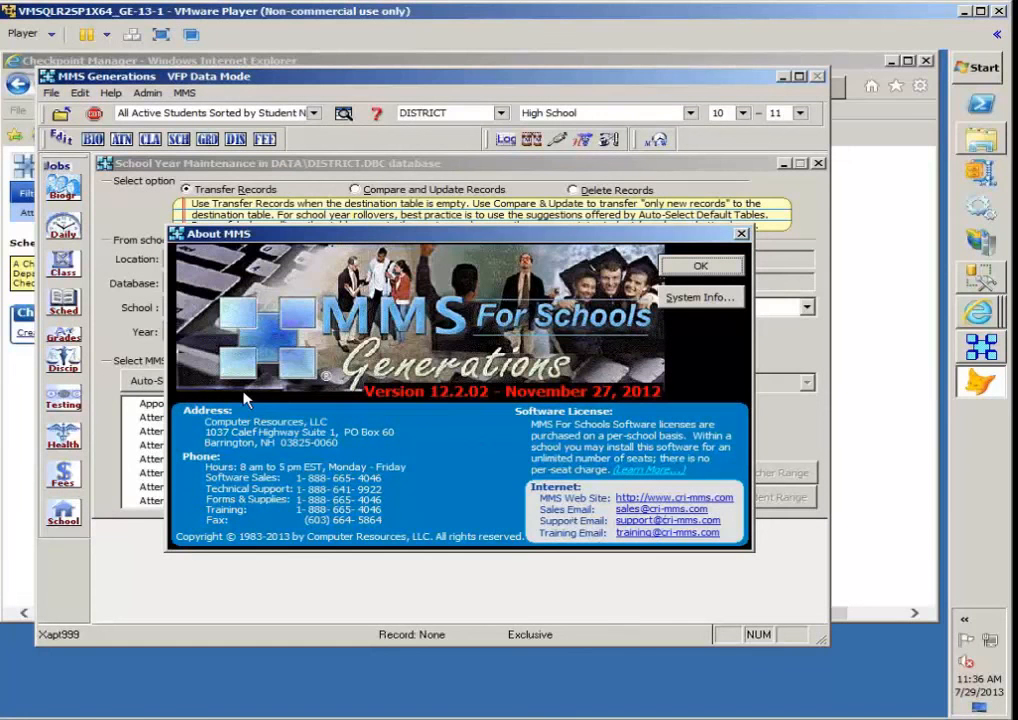
{"action": "left_click", "coordinate": [706, 267]}
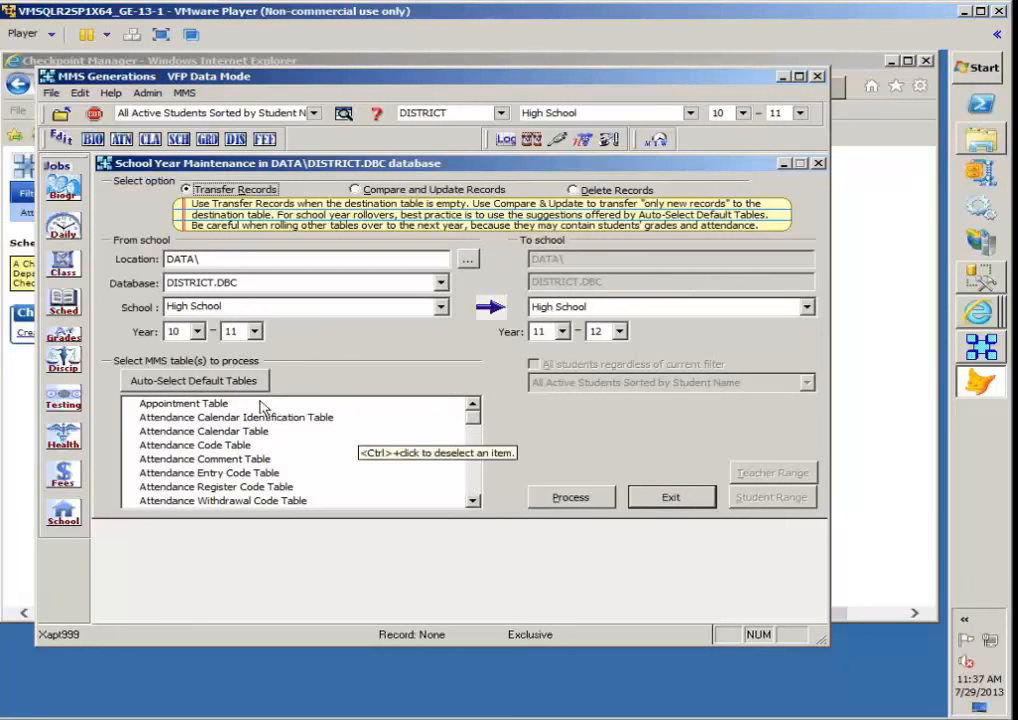
{"action": "left_click", "coordinate": [664, 499]}
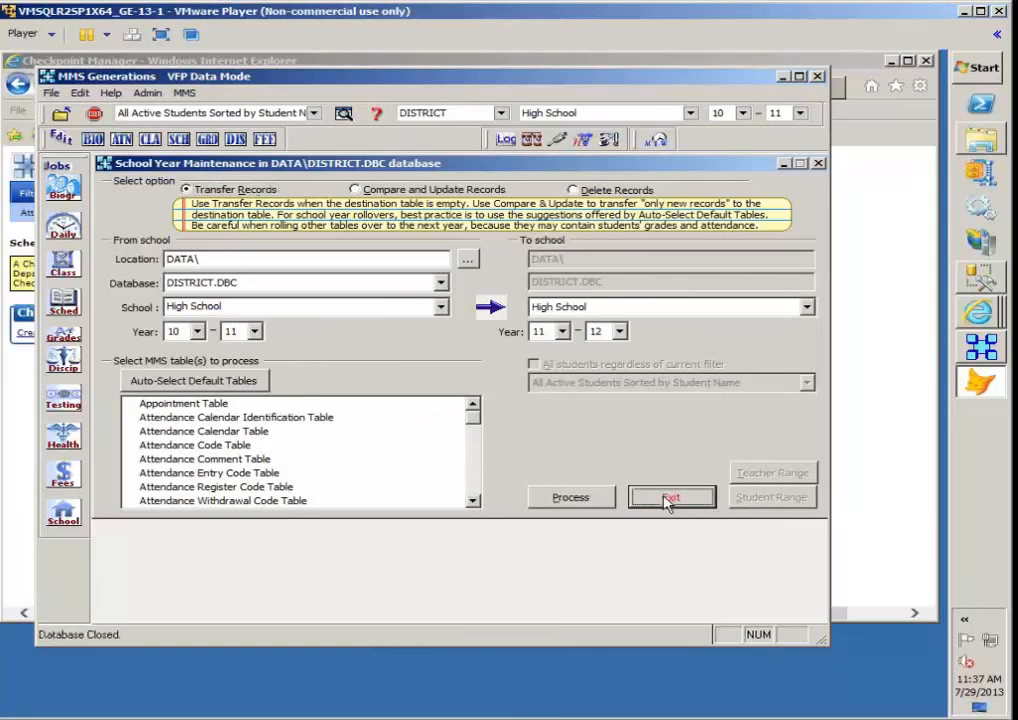